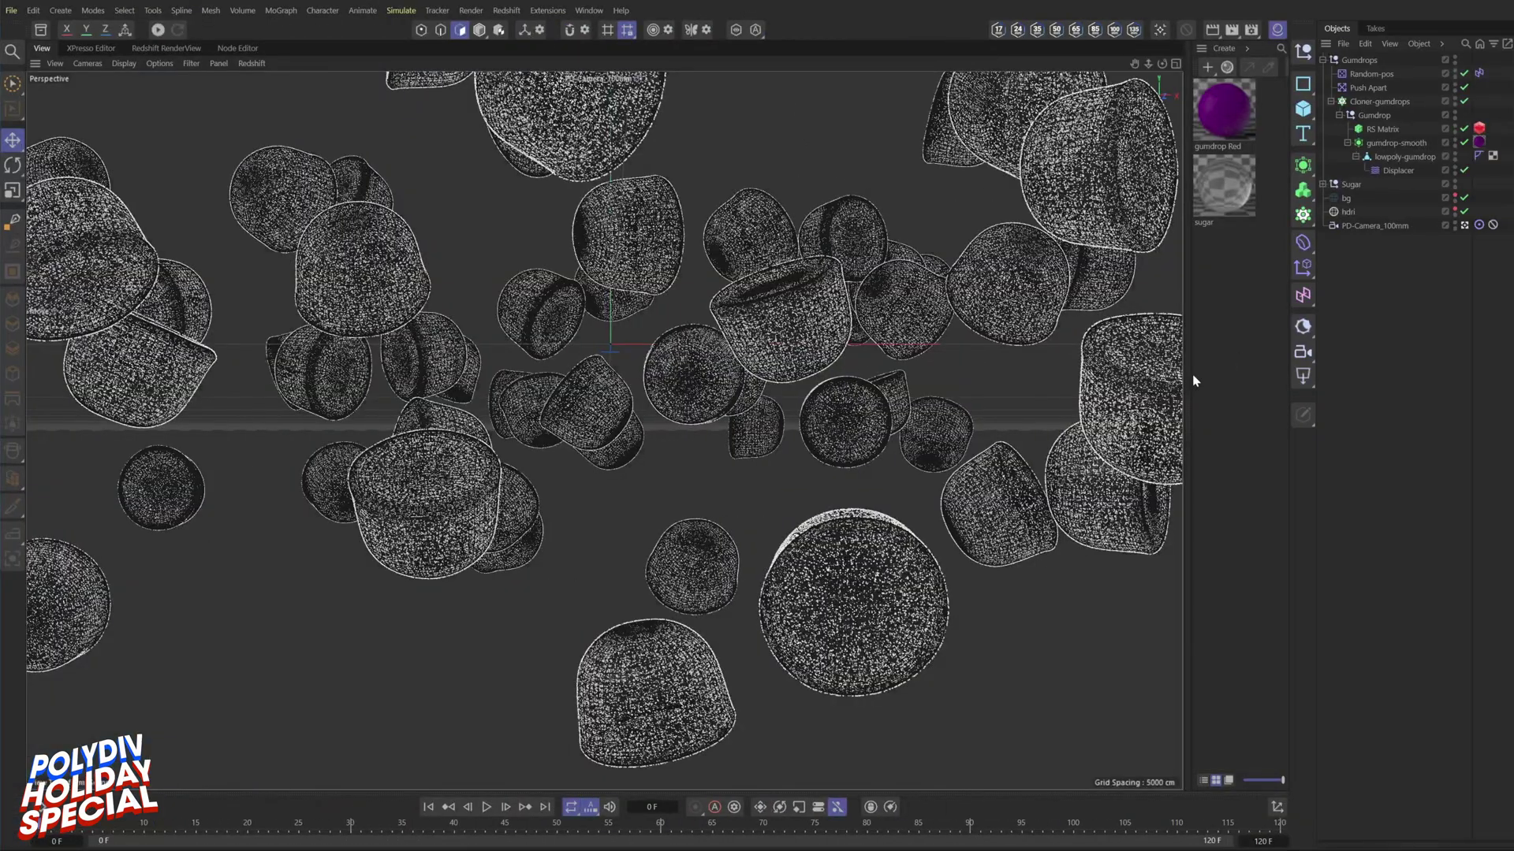
- Examine the finished scene's hierarchy: the gumdrop model, its matrix, cloner and effector, the sugar objects, background and HDRI
{"action": "left_click", "coordinate": [1393, 157]}
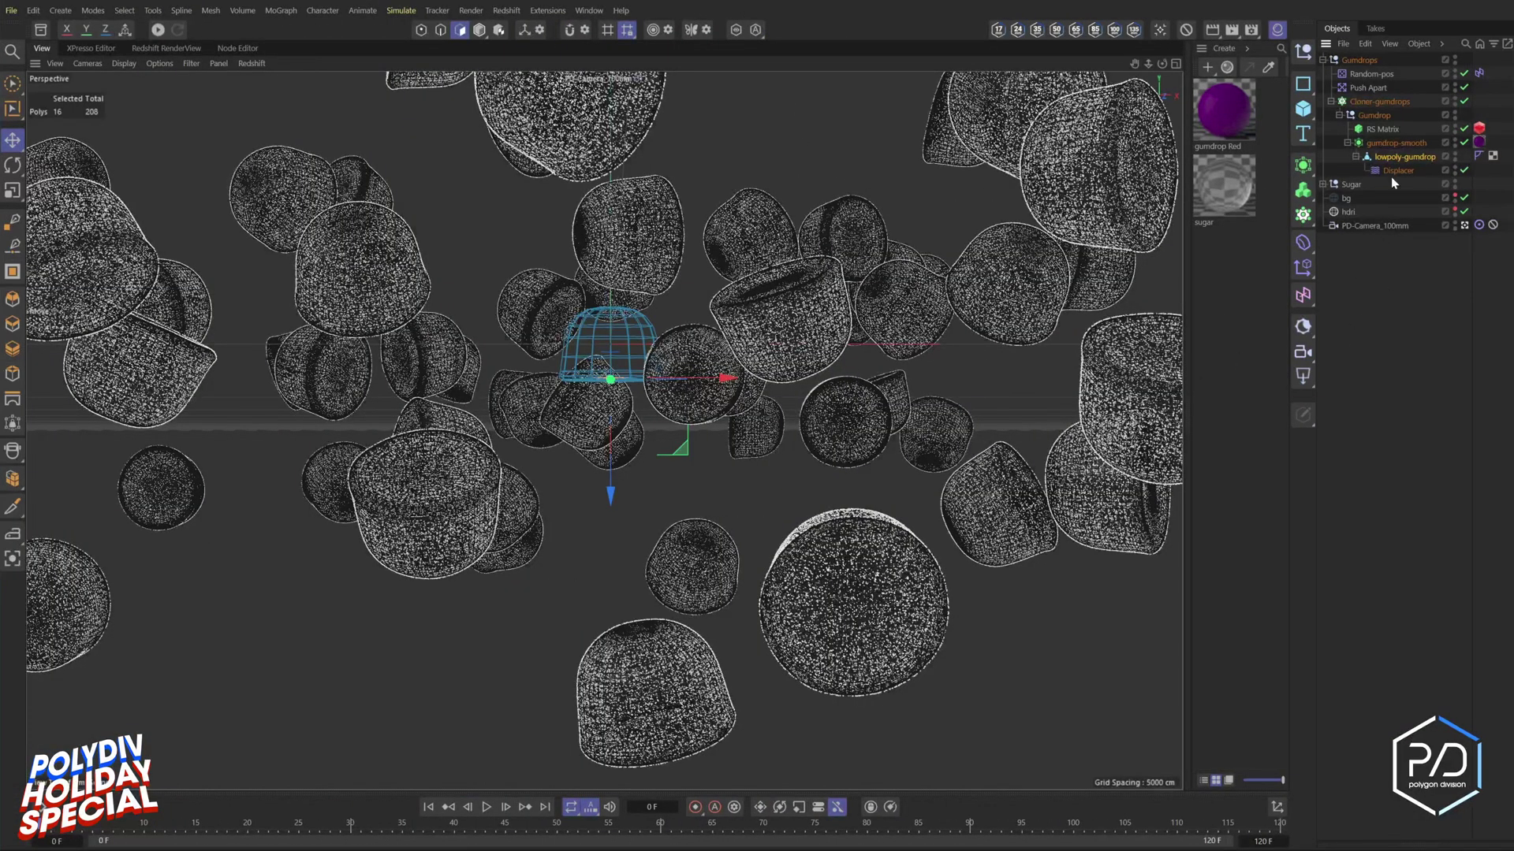
{"action": "left_click", "coordinate": [1394, 143]}
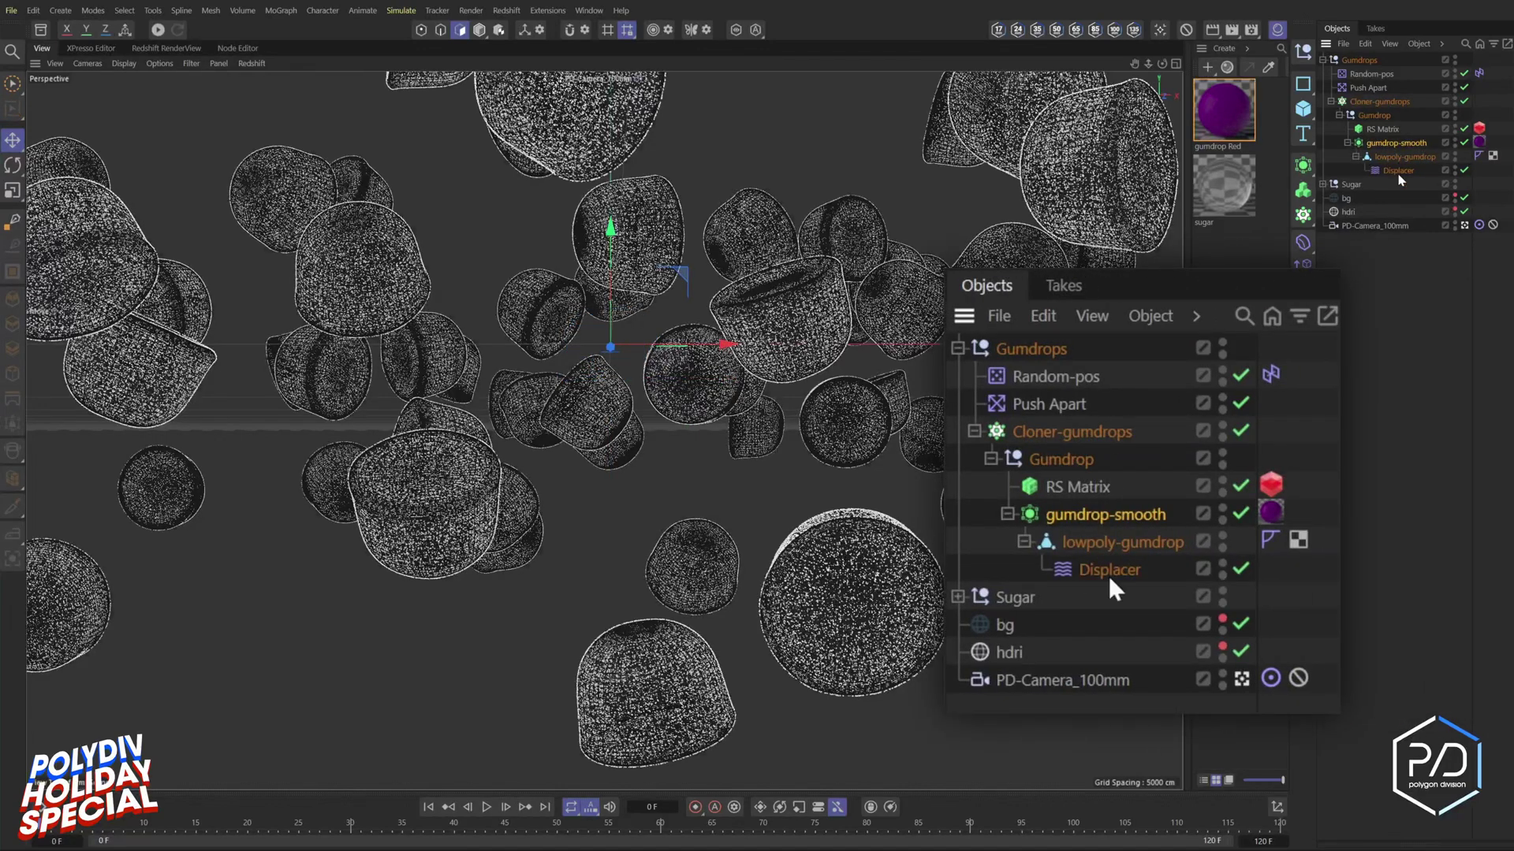
{"action": "left_click", "coordinate": [1385, 130]}
{"action": "left_click", "coordinate": [1323, 185]}
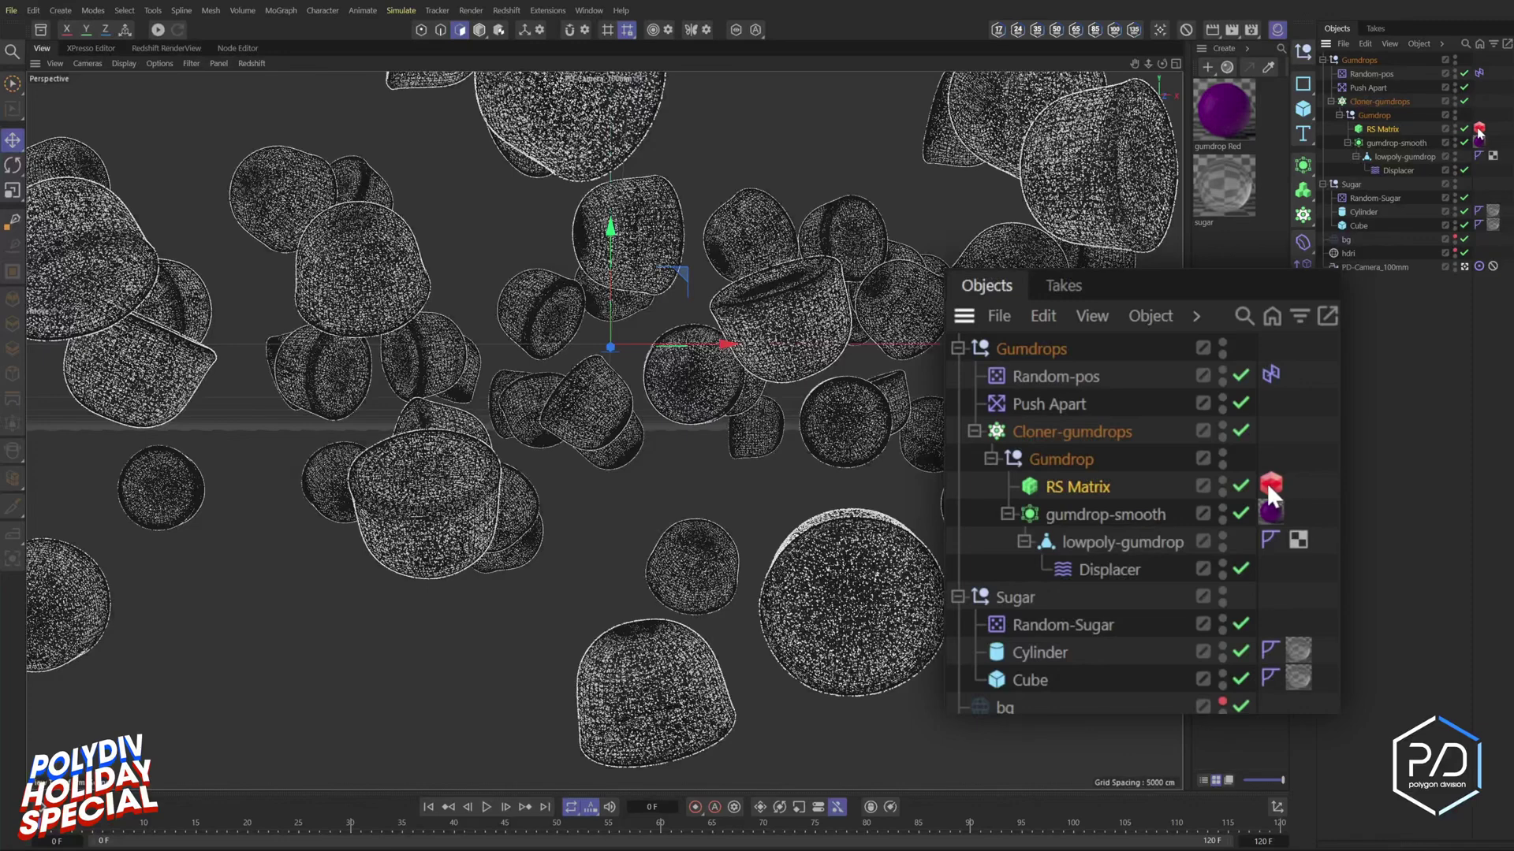
{"action": "left_click", "coordinate": [1366, 117]}
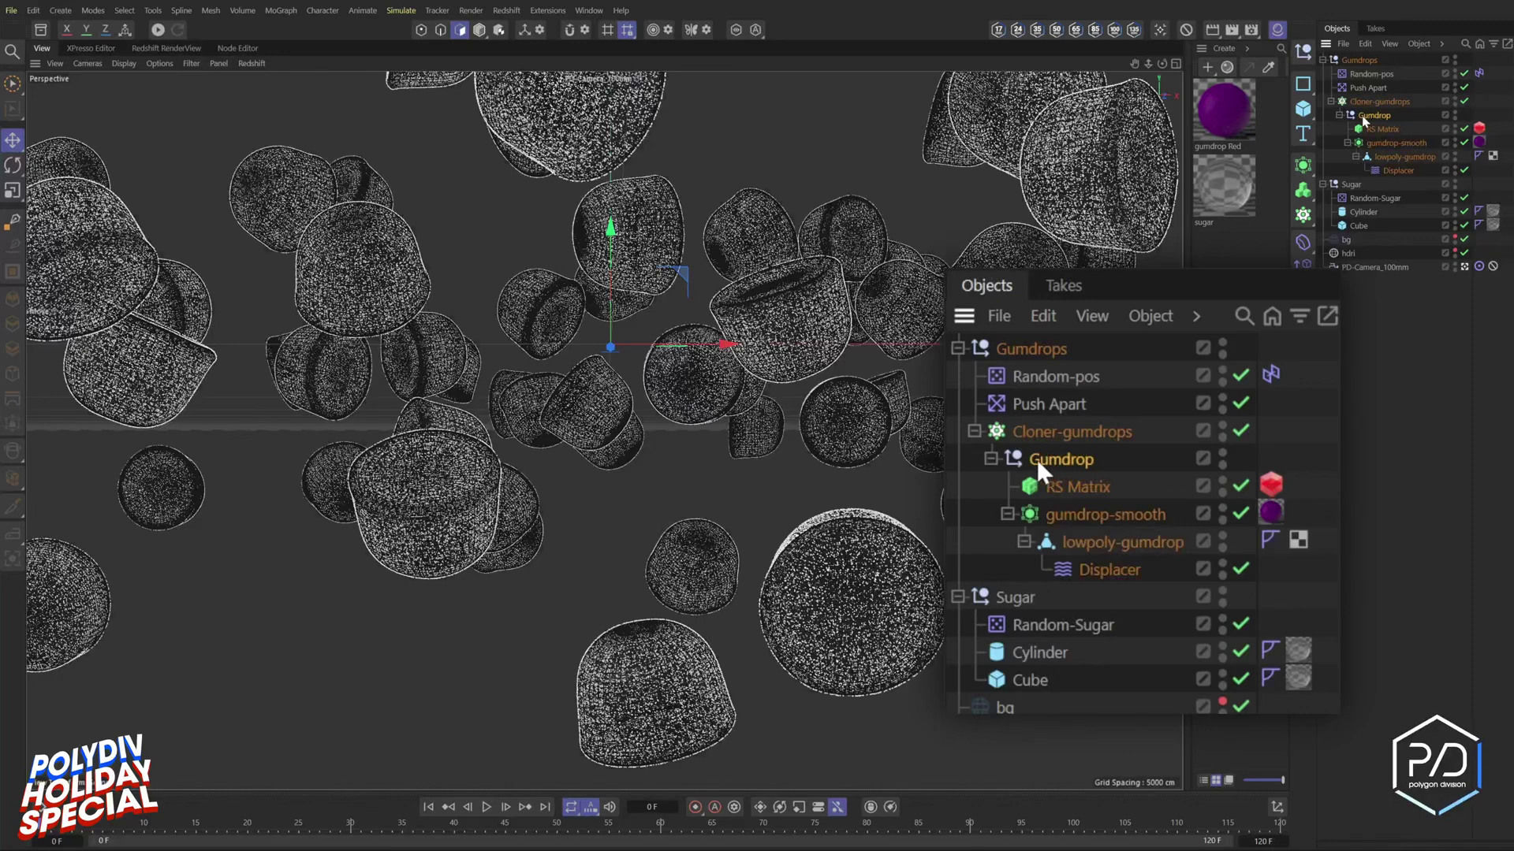
{"action": "left_click", "coordinate": [1339, 116]}
{"action": "left_click", "coordinate": [1375, 104]}
{"action": "left_click", "coordinate": [1373, 75]}
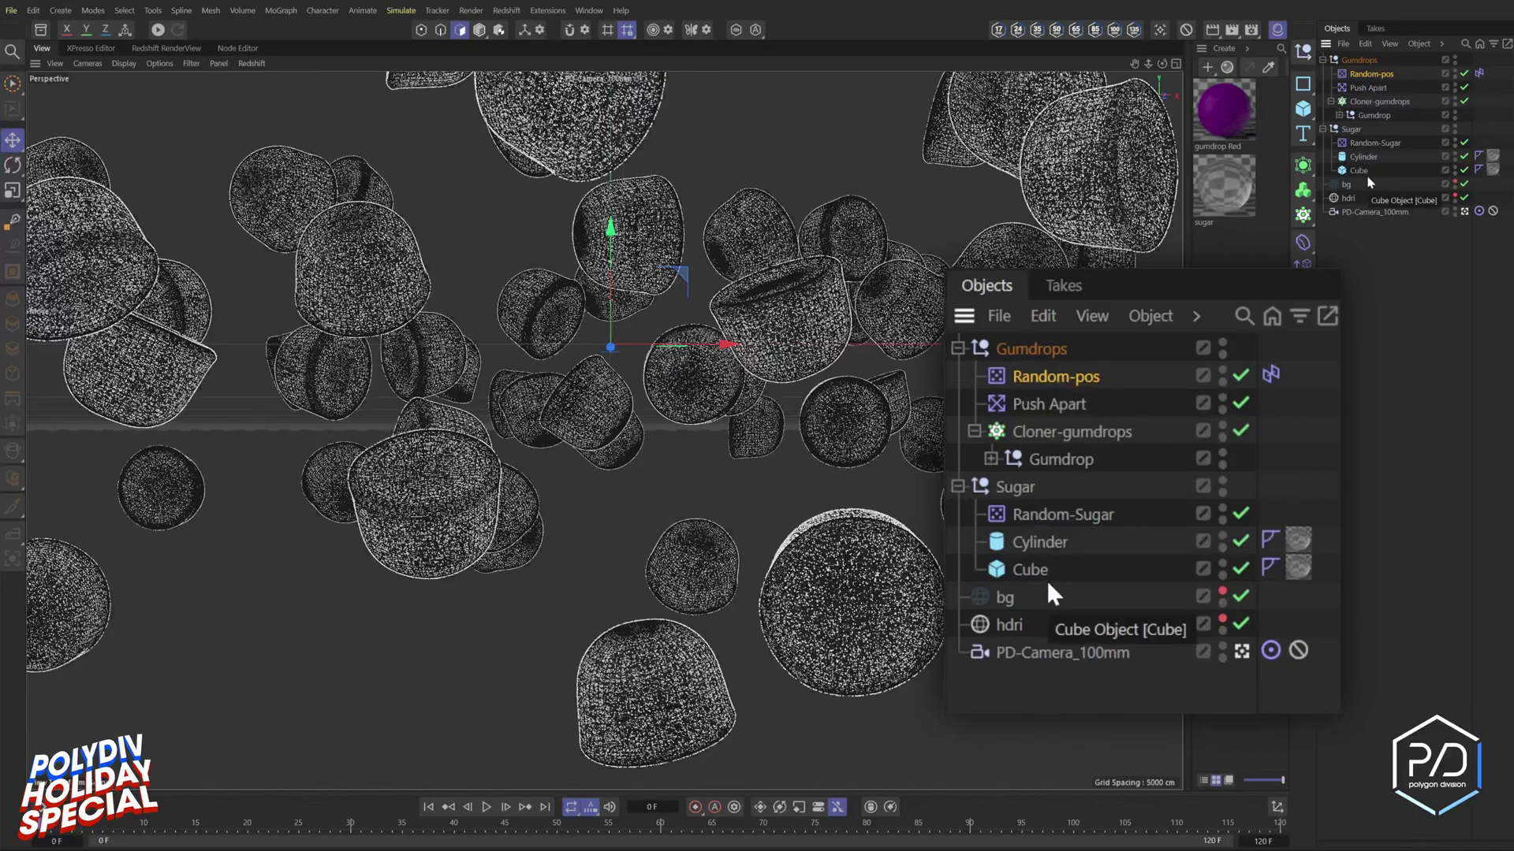
{"action": "left_click", "coordinate": [1348, 198]}
{"action": "left_click", "coordinate": [1346, 186]}
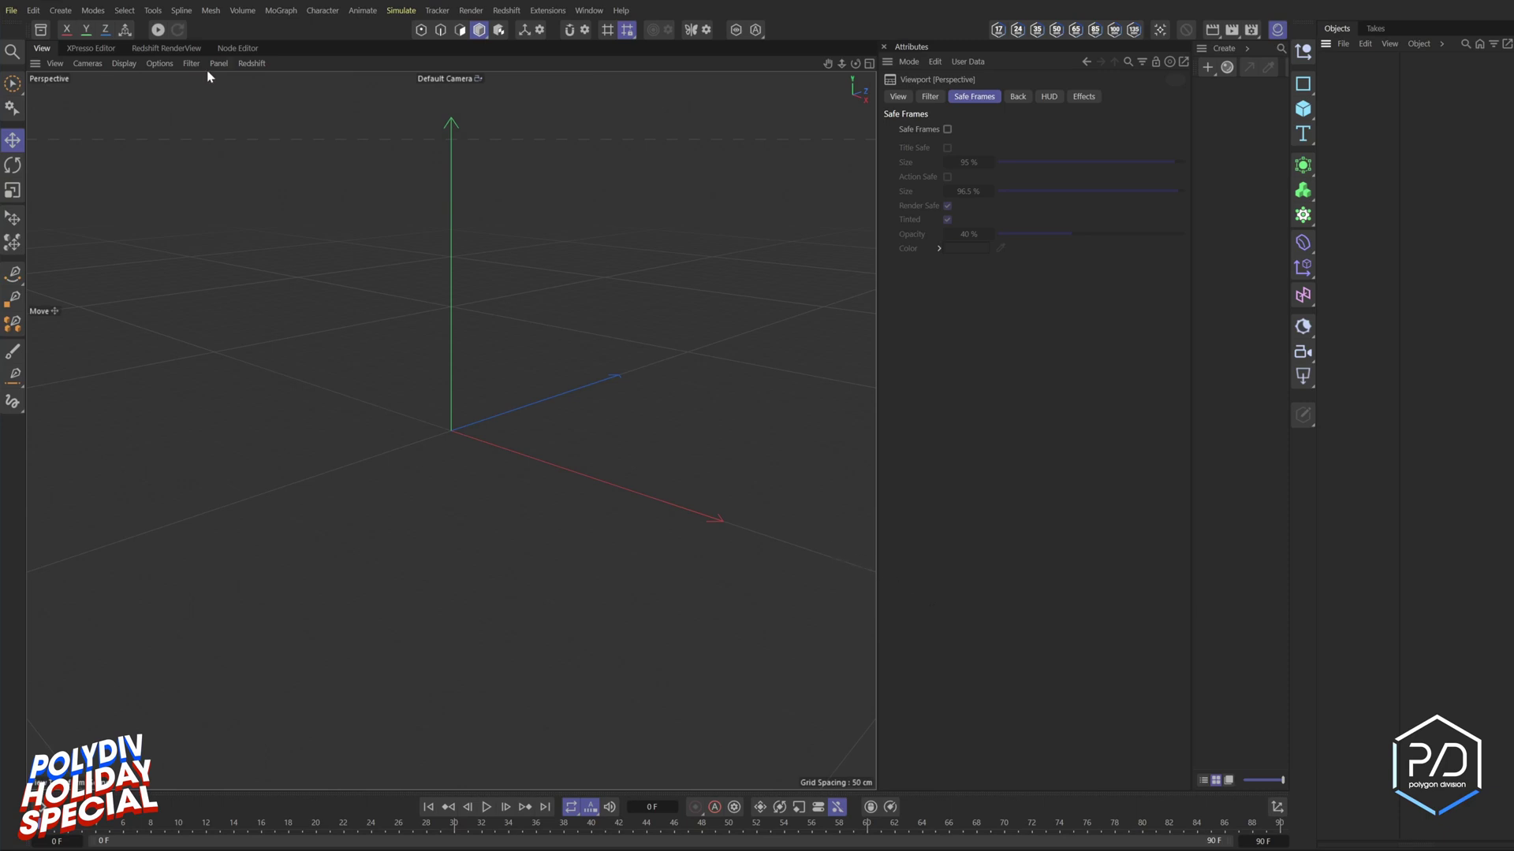
- Hide the world axis in the viewport and add a cylinder primitive to the empty scene
{"action": "left_click", "coordinate": [192, 63]}
{"action": "left_click", "coordinate": [268, 223]}
{"action": "left_click", "coordinate": [1301, 119]}
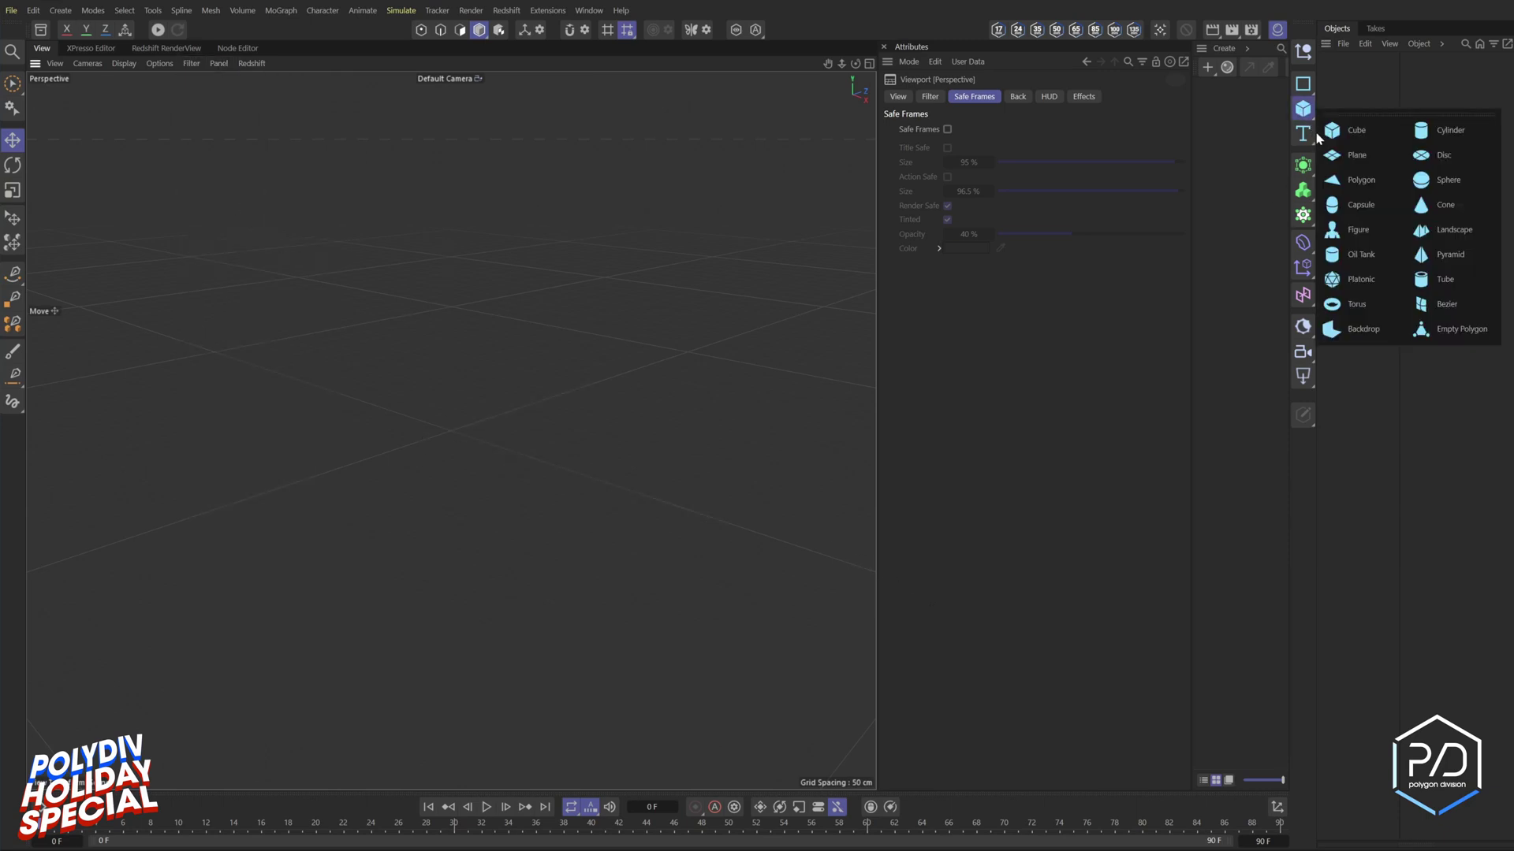
{"action": "left_click", "coordinate": [1435, 137]}
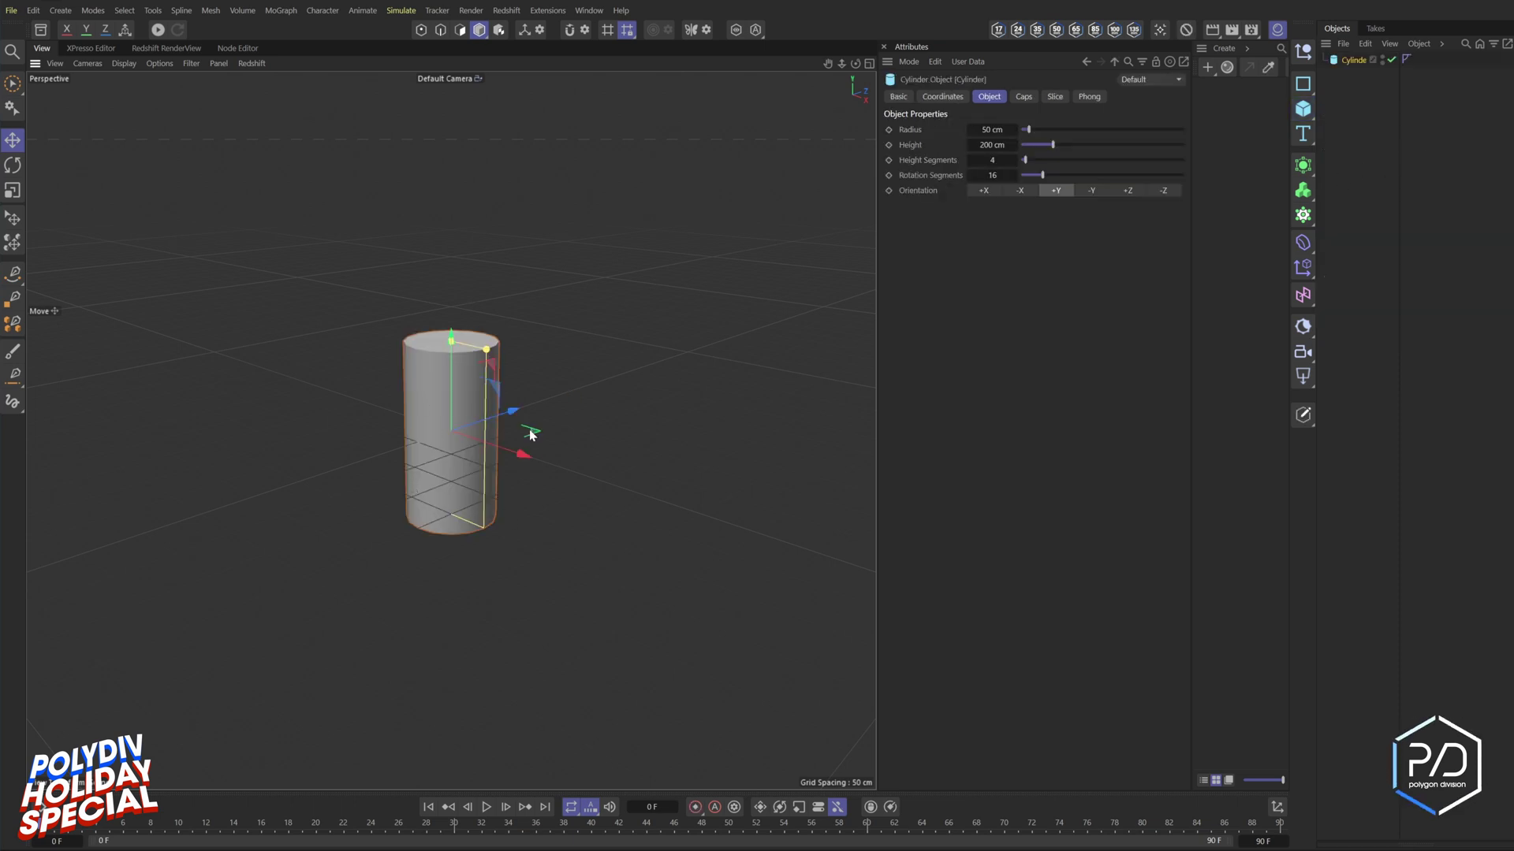
- Display the cylinder with Gouraud Shading Lines and frame it in the viewport
{"action": "key", "text": "n"}
{"action": "key", "text": "b"}
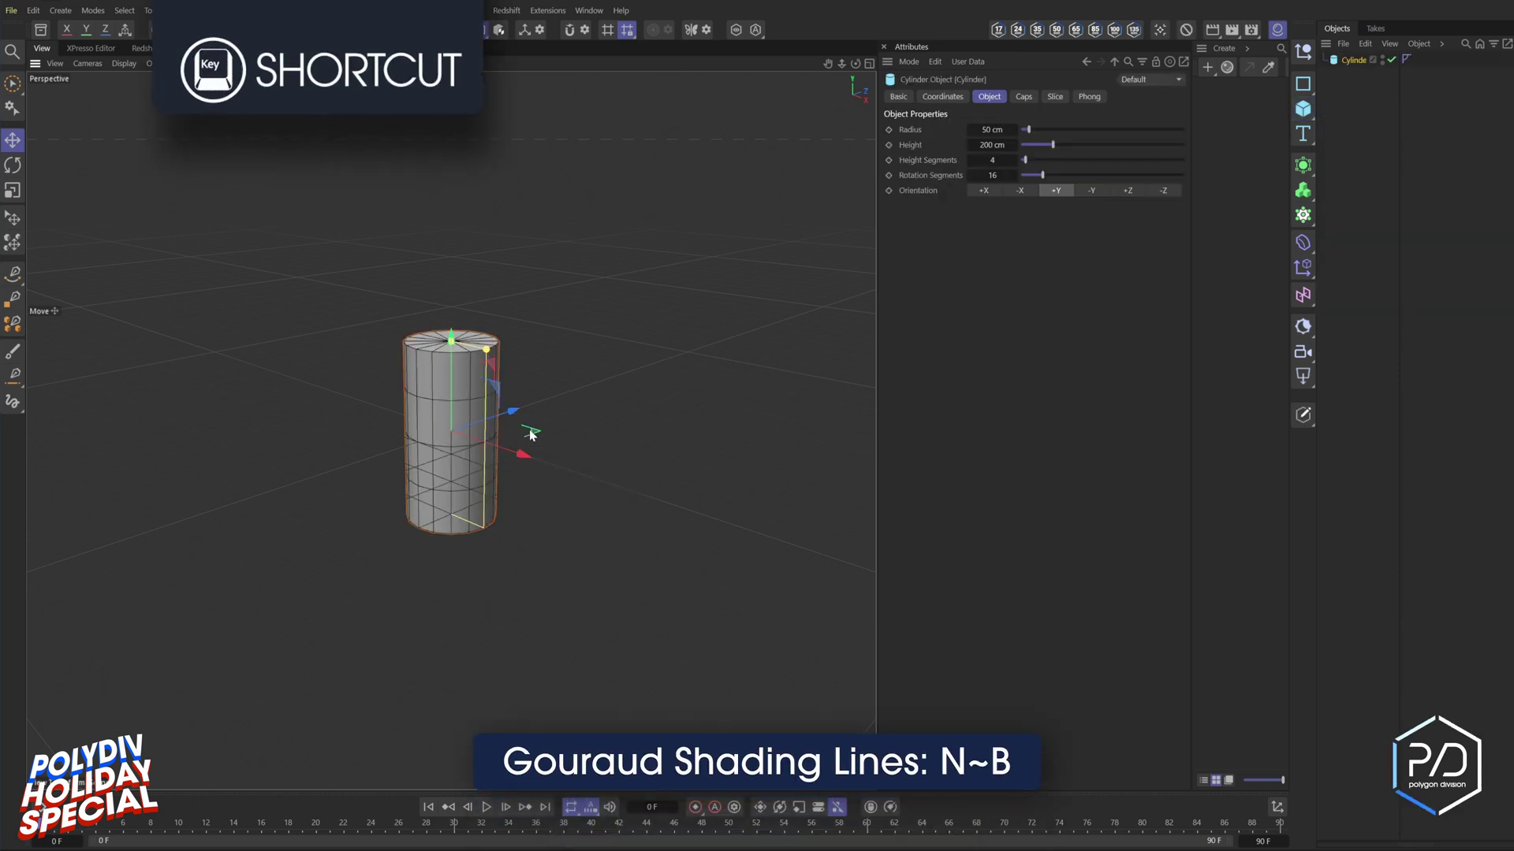
{"action": "key", "text": "o"}
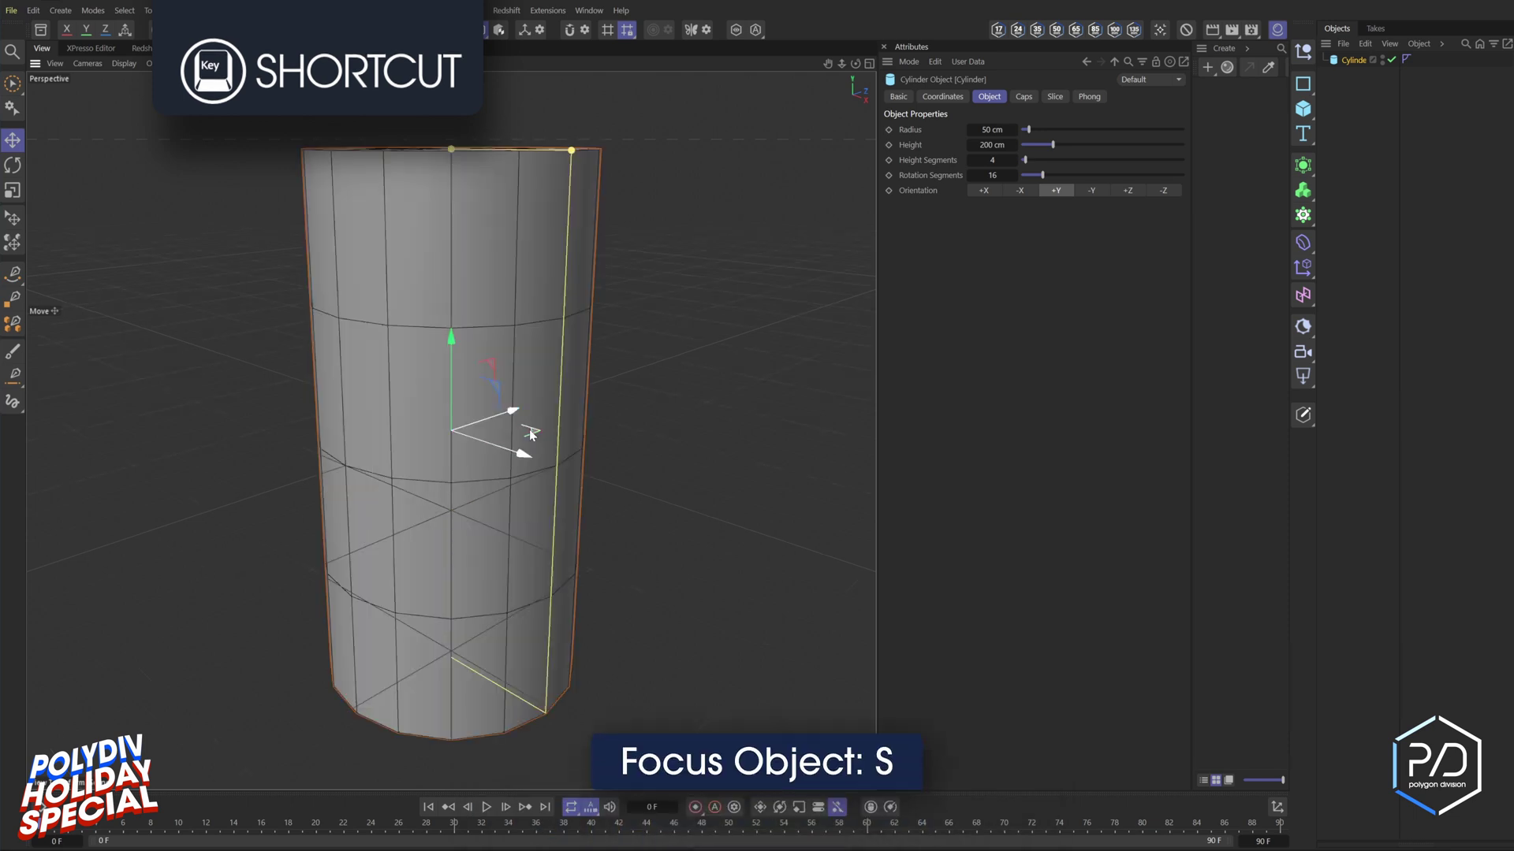
{"action": "key", "text": "s"}
- Set the cylinder's height segments to 1 and its height to 100 cm
{"action": "left_click_drag", "start_coordinate": [1021, 160], "coordinate": [1001, 160]}
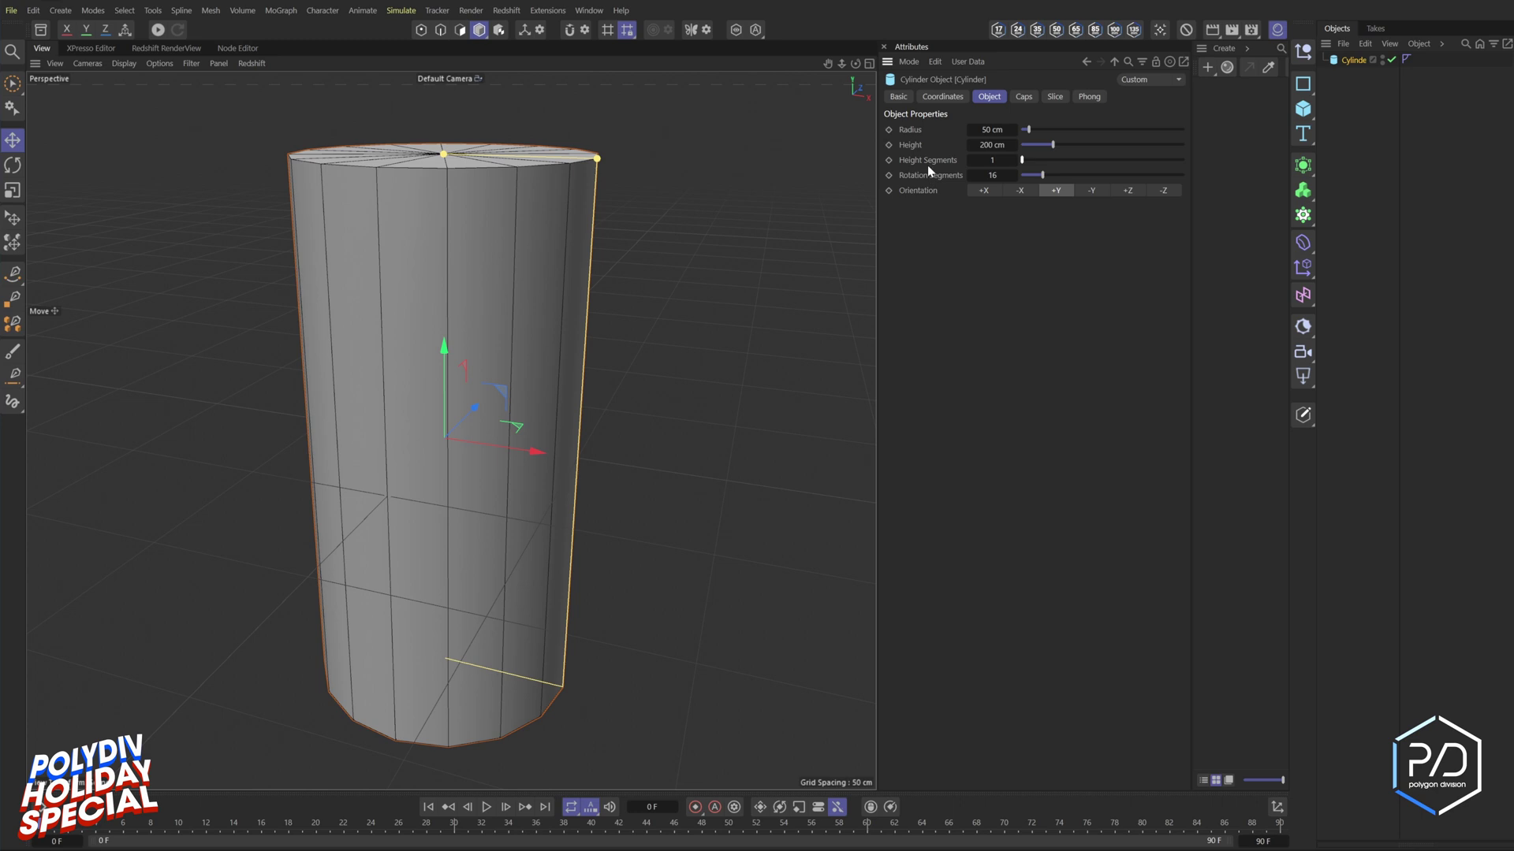
{"action": "left_click", "coordinate": [990, 145]}
{"action": "type", "text": "100"}
{"action": "key", "text": "Return"}
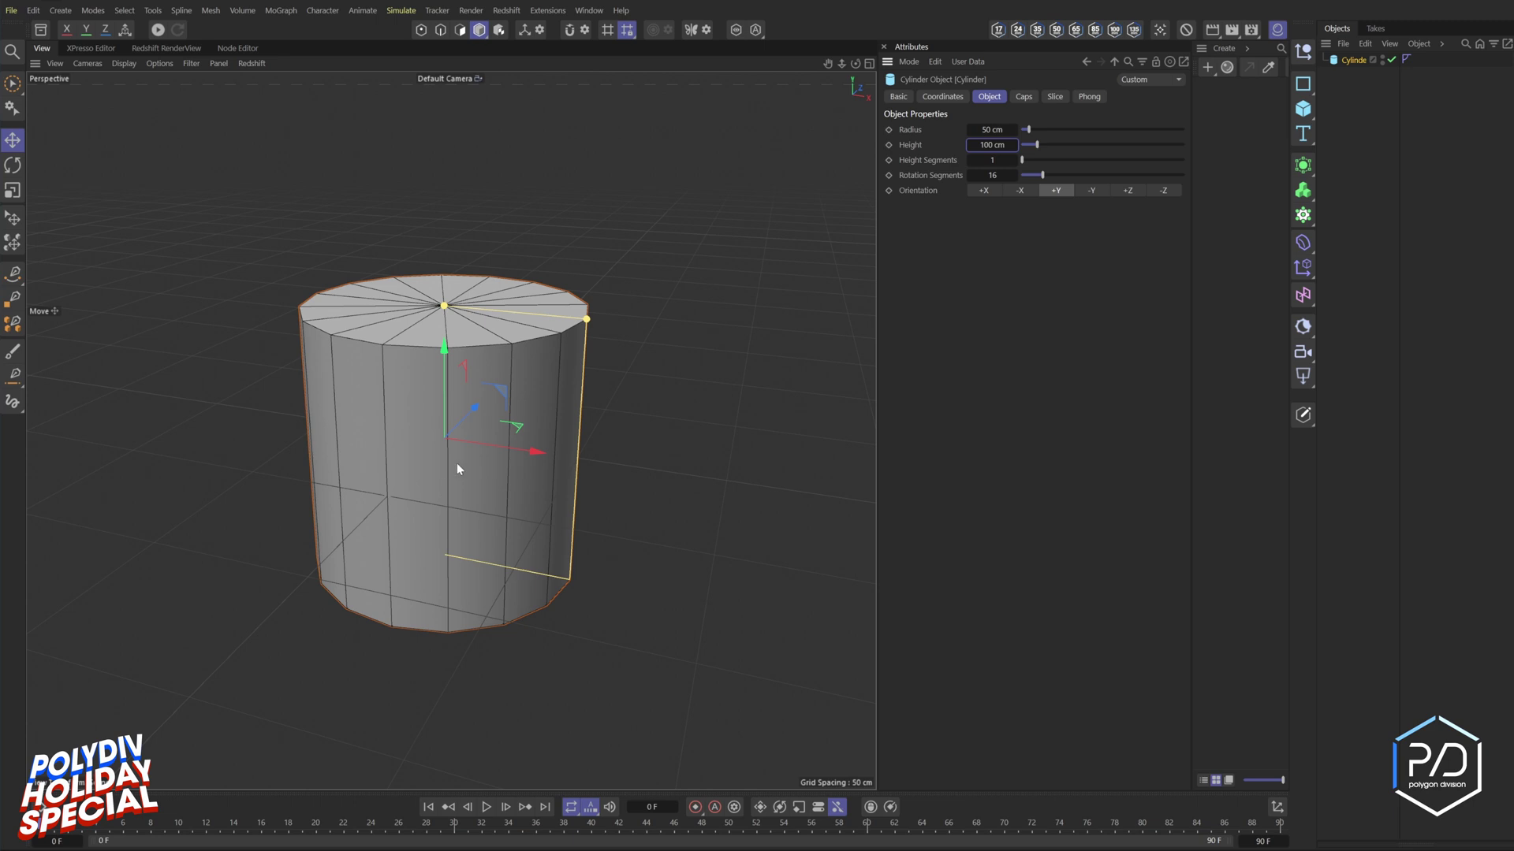
- Check the cylinder's proportions in the front view and set its height to 90 cm
{"action": "middle_click", "coordinate": [493, 498]}
{"action": "middle_click", "coordinate": [646, 561]}
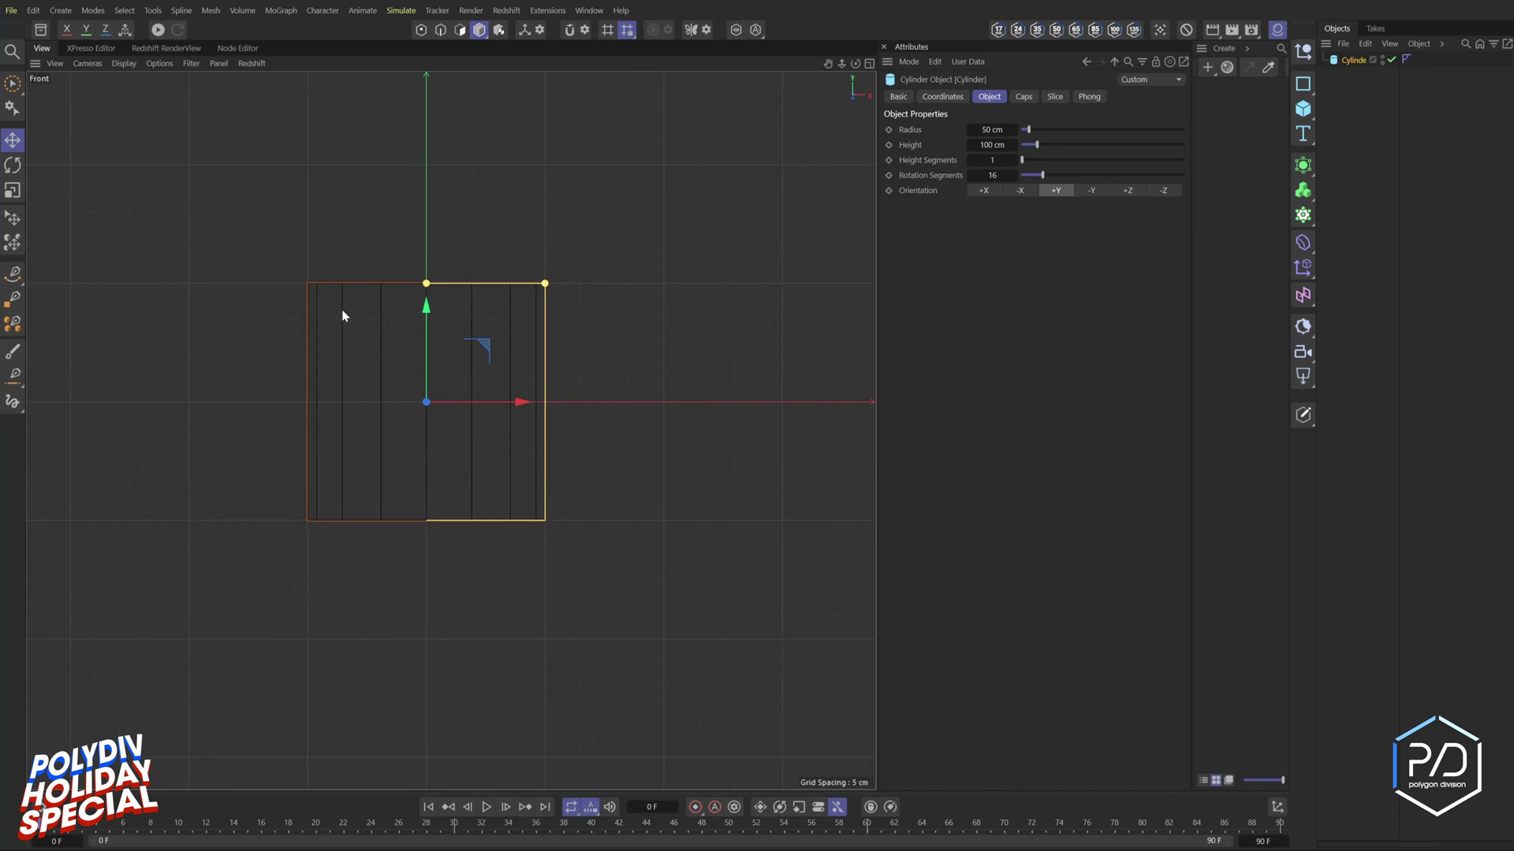
{"action": "middle_click", "coordinate": [284, 233]}
{"action": "middle_click", "coordinate": [307, 264]}
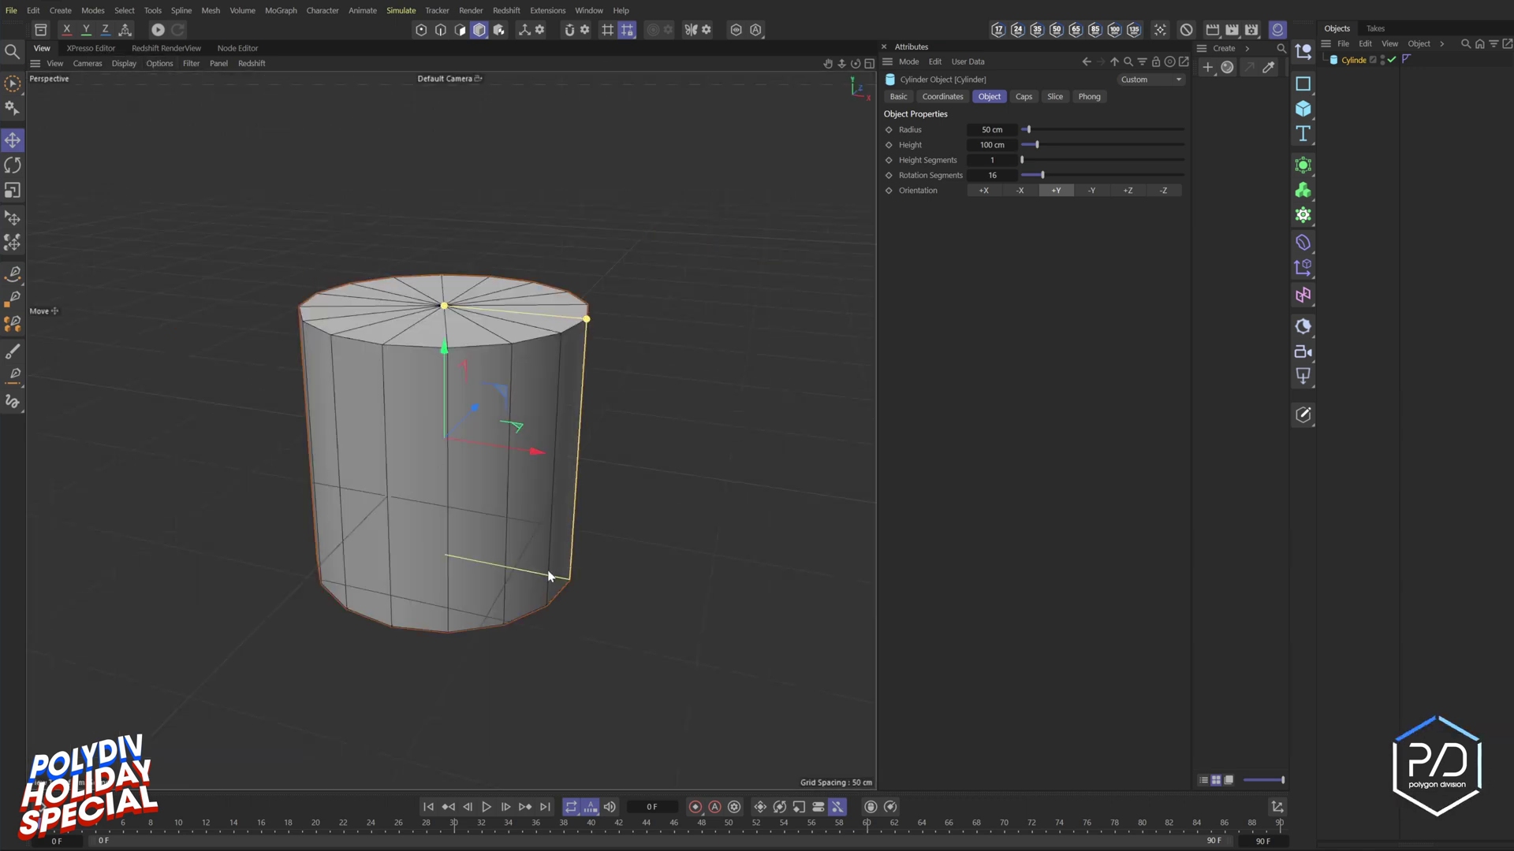
{"action": "left_click_drag", "start_coordinate": [444, 306], "coordinate": [449, 319]}
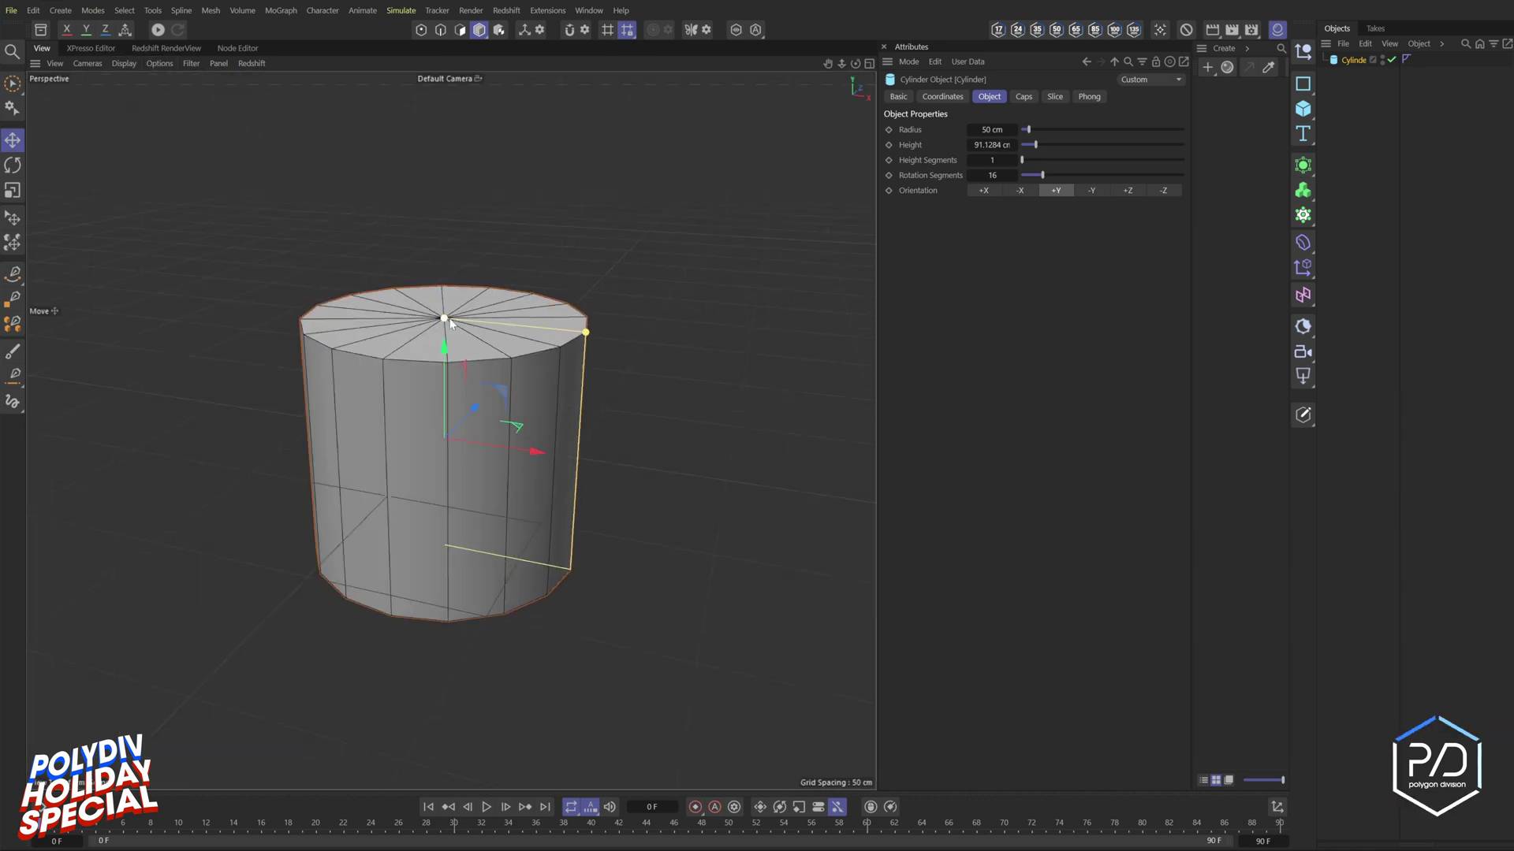
{"action": "double_click", "coordinate": [998, 143]}
{"action": "type", "text": "90"}
{"action": "key", "text": "Return"}
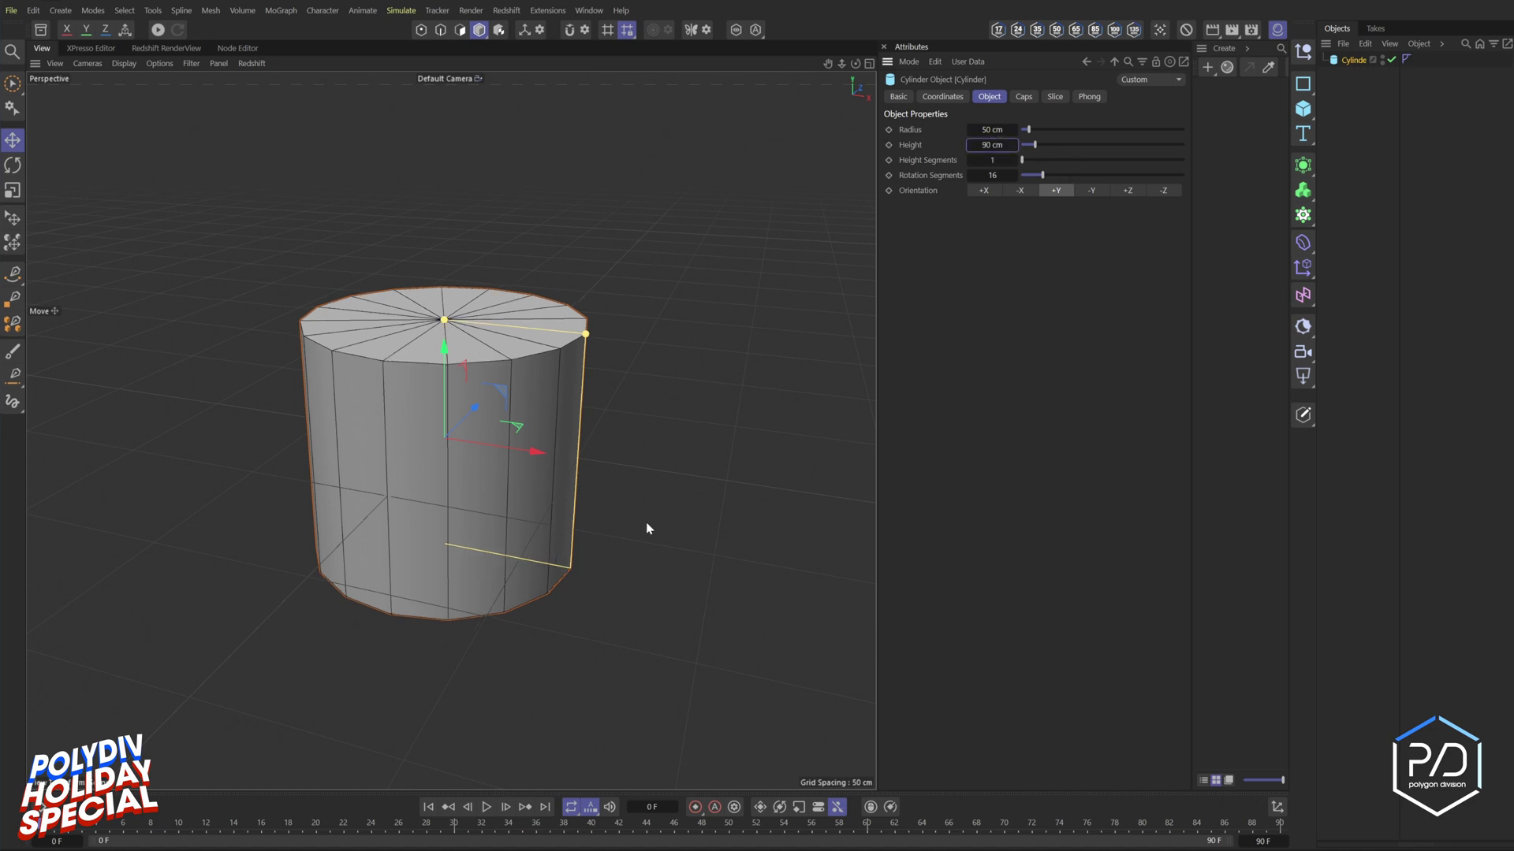
- Make the cylinder editable and scale its top edge loop inward to taper the body slightly
{"action": "key", "text": "c"}
{"action": "left_click", "coordinate": [440, 29]}
{"action": "left_click", "coordinate": [486, 363]}
{"action": "double_click", "coordinate": [485, 365]}
{"action": "key", "text": "t"}
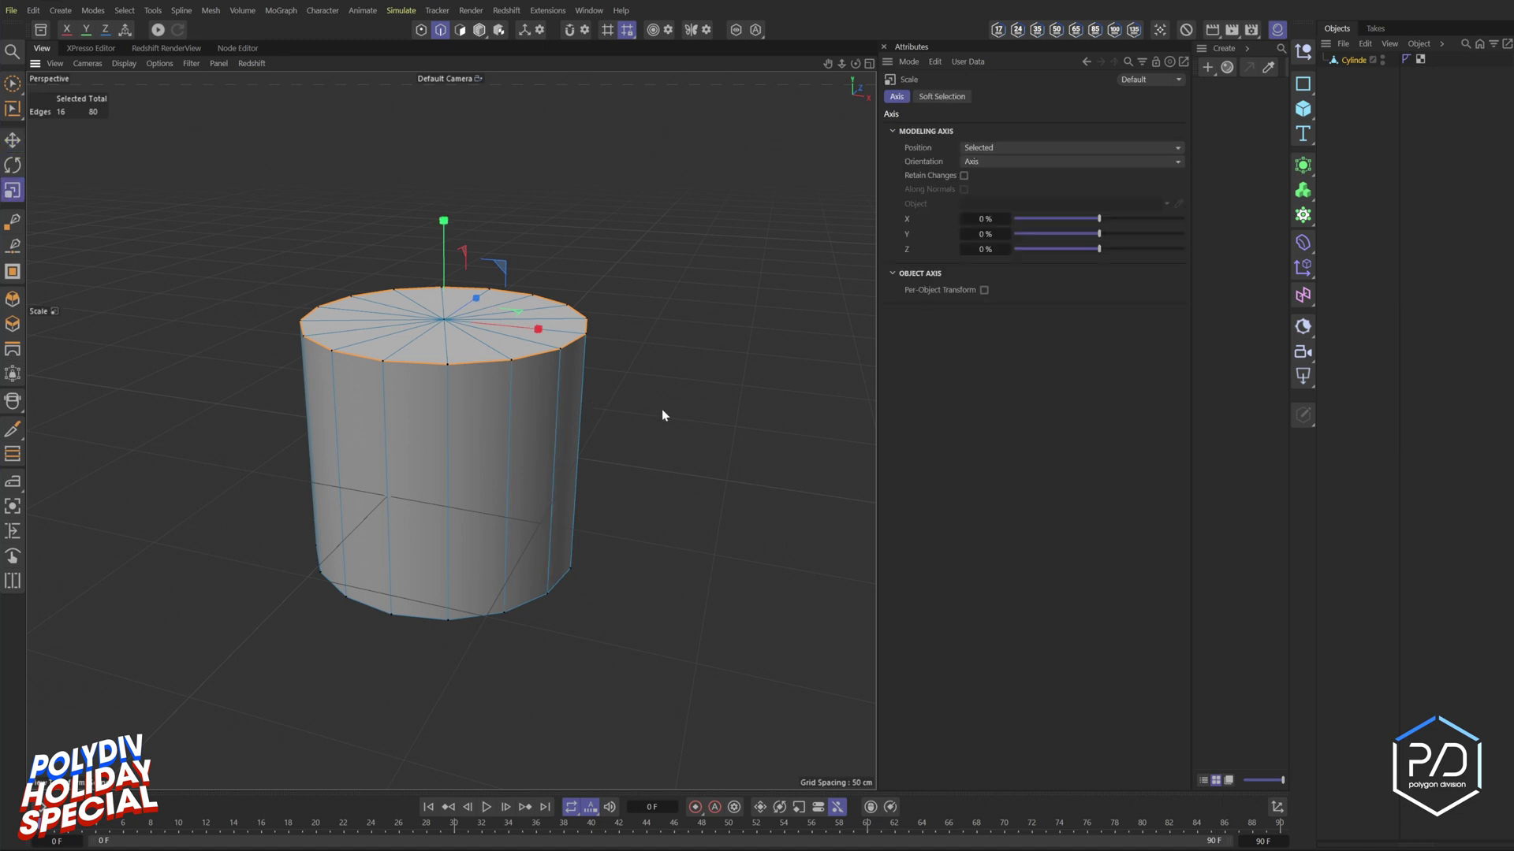
{"action": "left_click_drag", "start_coordinate": [673, 406], "coordinate": [534, 382]}
- Bevel the top edge loop with a 26 cm offset and 2 subdivisions
{"action": "right_click", "coordinate": [614, 397]}
{"action": "left_click", "coordinate": [644, 296]}
{"action": "left_click_drag", "start_coordinate": [642, 331], "coordinate": [725, 331]}
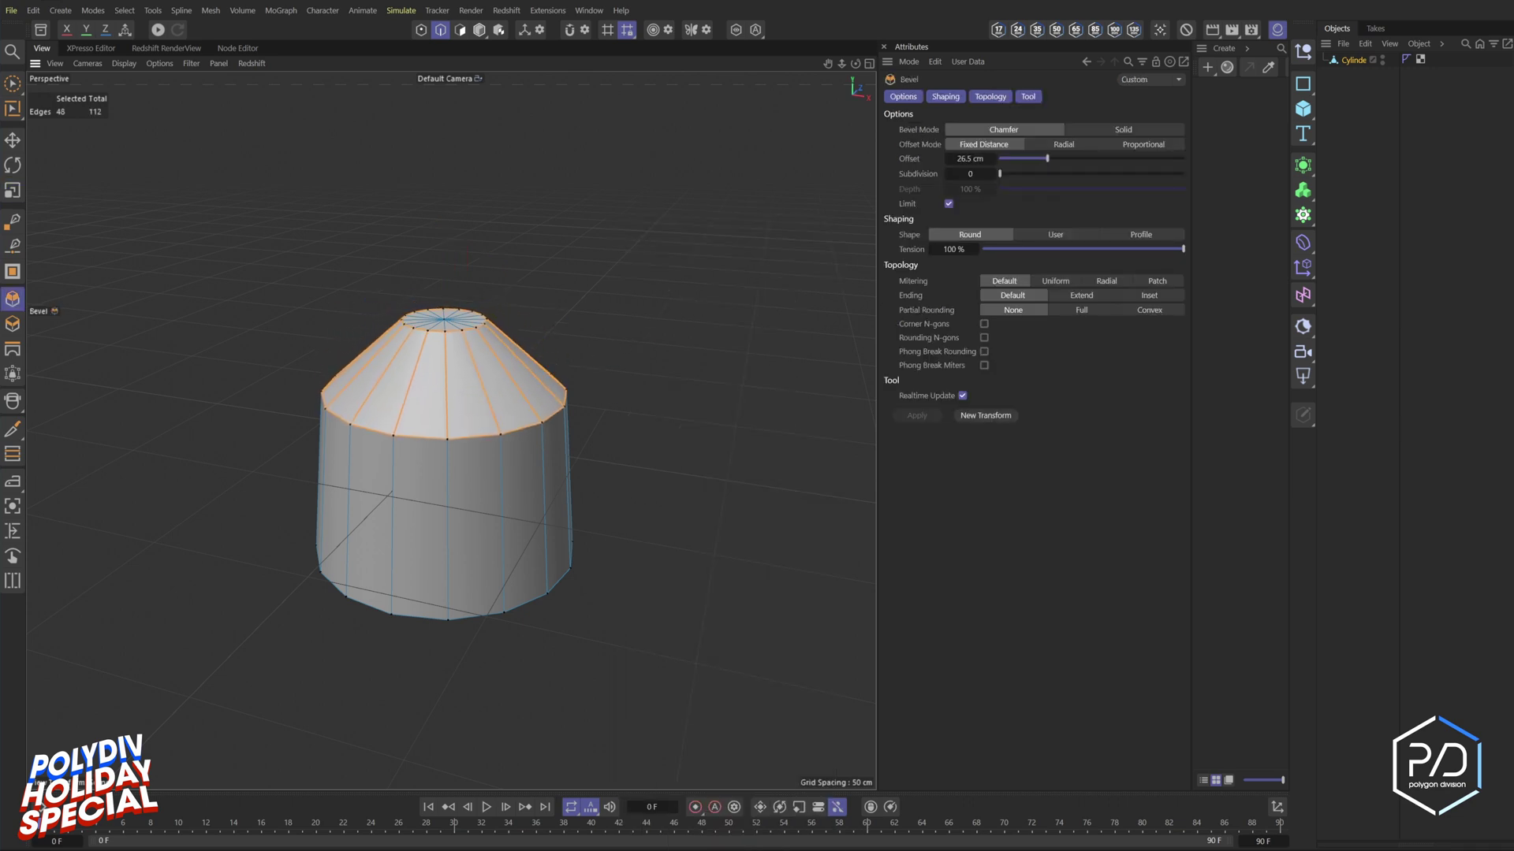
{"action": "double_click", "coordinate": [968, 159]}
{"action": "type", "text": "26"}
{"action": "key", "text": "Return"}
{"action": "left_click", "coordinate": [992, 174]}
{"action": "left_click", "coordinate": [993, 175]}
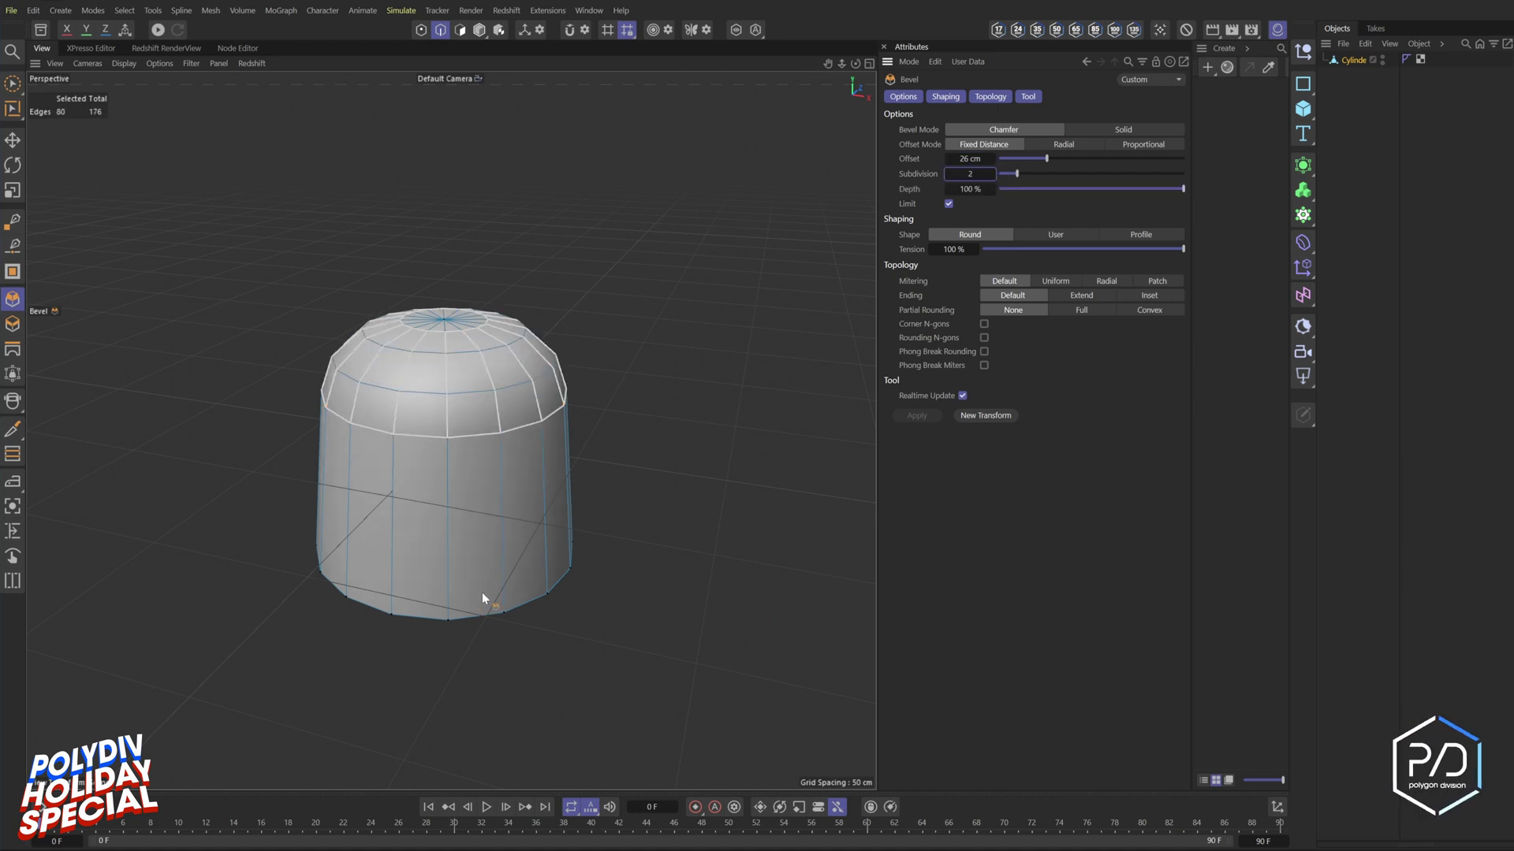
- Select the triangular polygons of the top cap with Brush Selection and delete them
{"action": "middle_click_drag", "start_coordinate": [483, 609], "coordinate": [581, 497], "text": "alt"}
{"action": "right_click_drag", "start_coordinate": [581, 496], "coordinate": [621, 492], "text": "alt"}
{"action": "middle_click_drag", "start_coordinate": [623, 492], "coordinate": [618, 537], "text": "alt"}
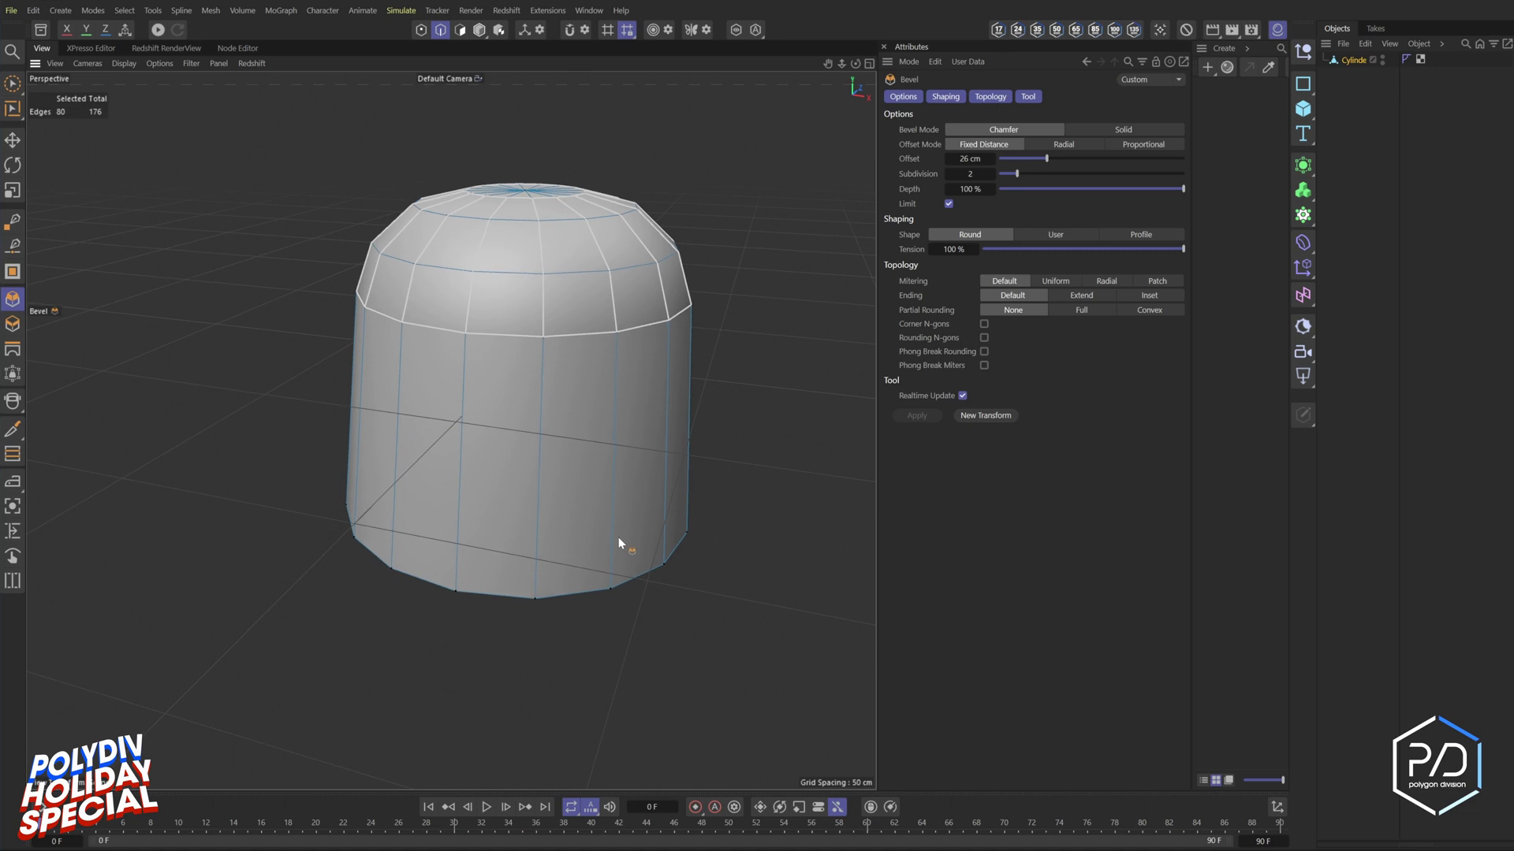
{"action": "left_click_drag", "start_coordinate": [616, 533], "coordinate": [611, 564], "text": "alt"}
{"action": "right_click_drag", "start_coordinate": [488, 175], "coordinate": [526, 164], "text": "alt"}
{"action": "left_click_drag", "start_coordinate": [527, 163], "coordinate": [521, 289], "text": "alt"}
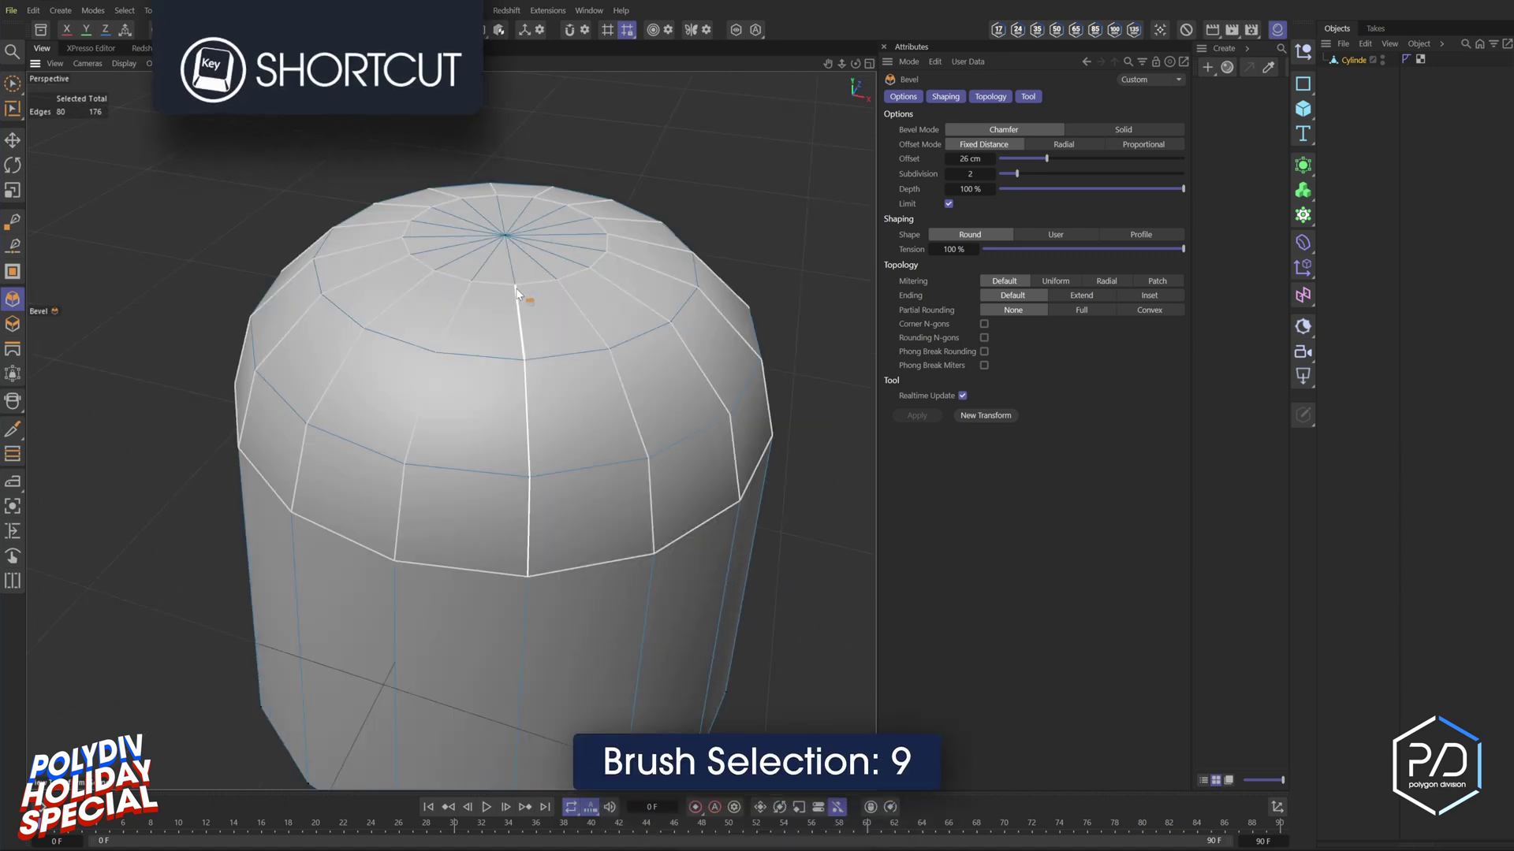
{"action": "key", "text": "9"}
{"action": "key", "text": "Return"}
{"action": "double_click", "coordinate": [517, 250]}
{"action": "key", "text": "Delete"}
- Close the top hole with Close Polygon Hole, using the Patch polygon type and a patch rotation of 2
{"action": "right_click", "coordinate": [517, 251]}
{"action": "left_click", "coordinate": [557, 284]}
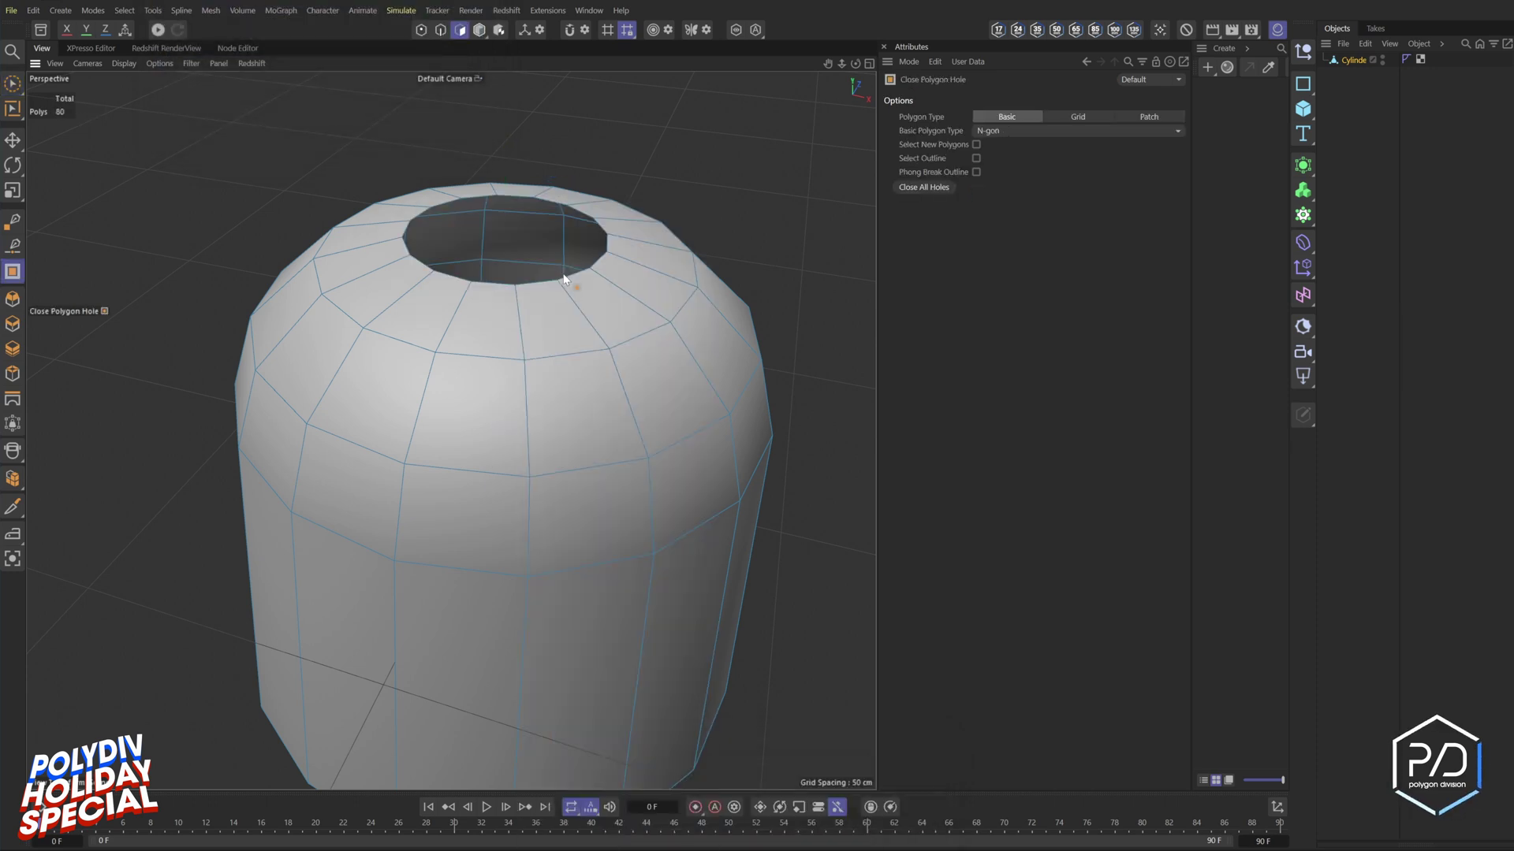
{"action": "left_click", "coordinate": [566, 280]}
{"action": "left_click", "coordinate": [1130, 121]}
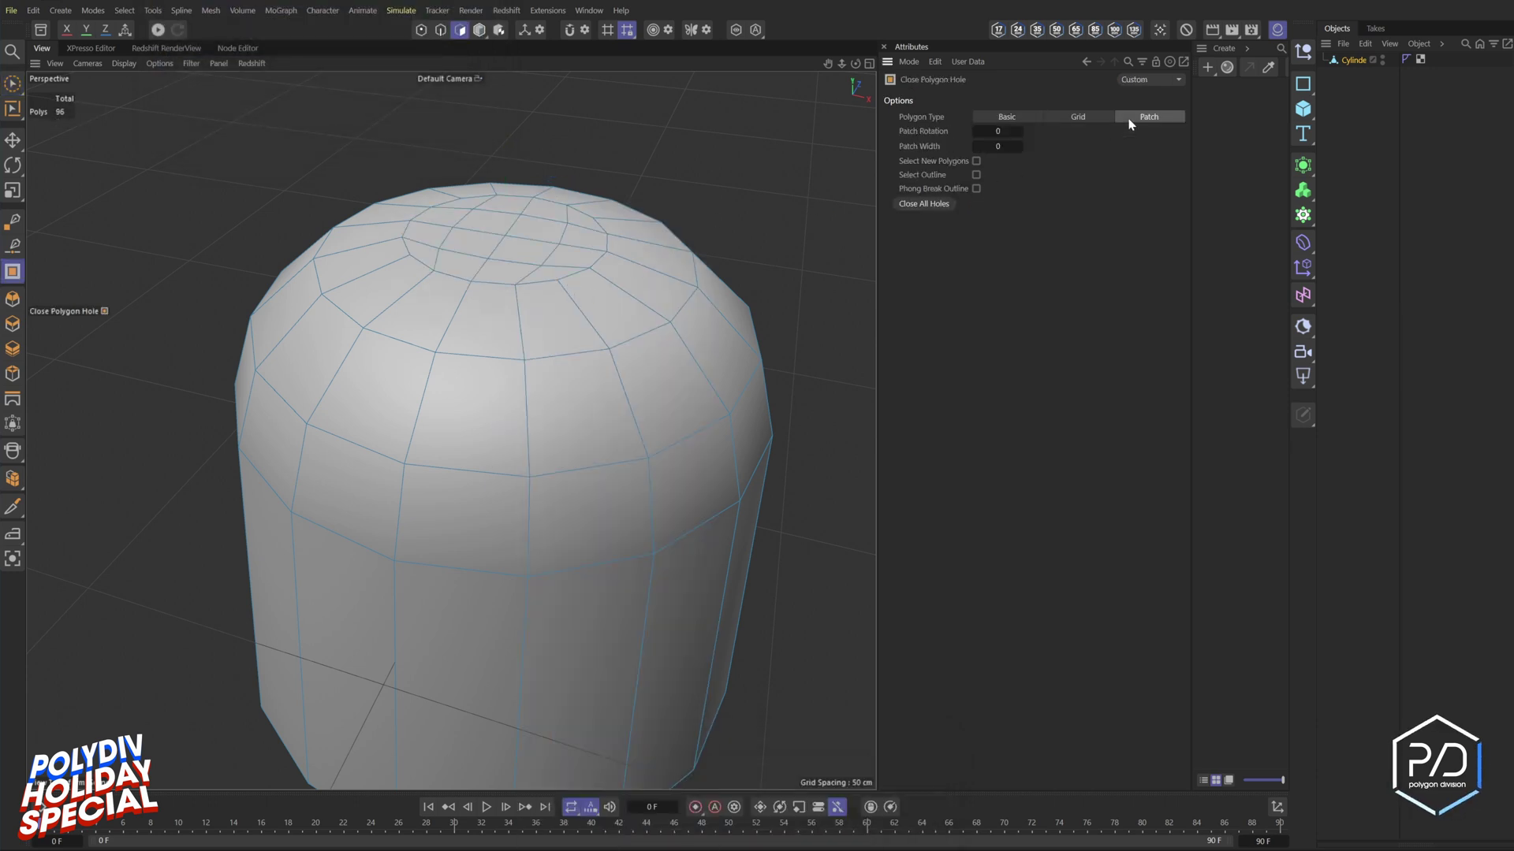
{"action": "left_click_drag", "start_coordinate": [499, 348], "coordinate": [602, 335], "text": "alt"}
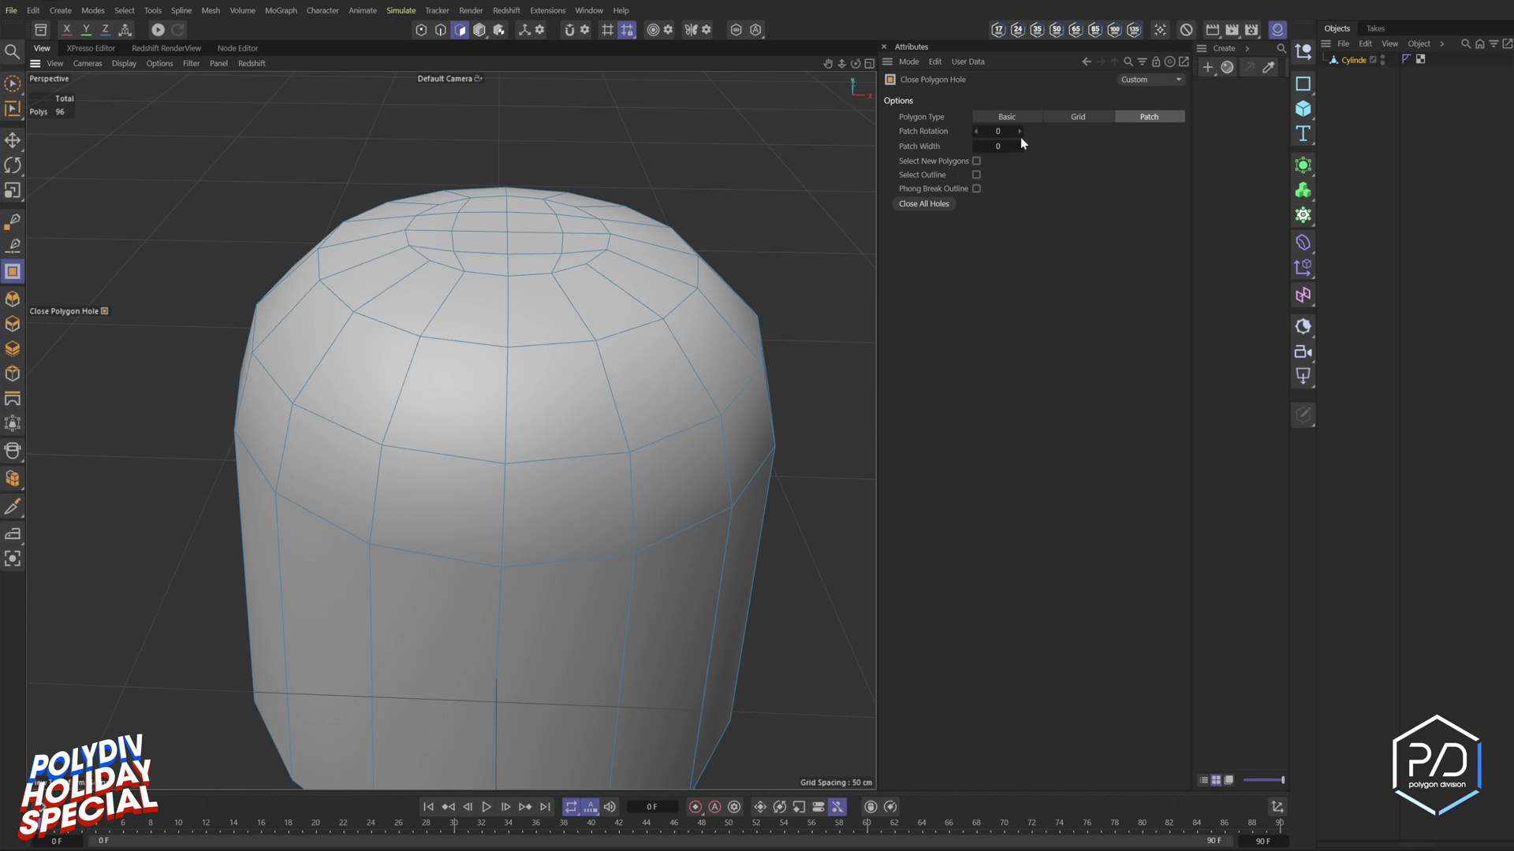
{"action": "left_click_drag", "start_coordinate": [1020, 136], "coordinate": [1020, 133]}
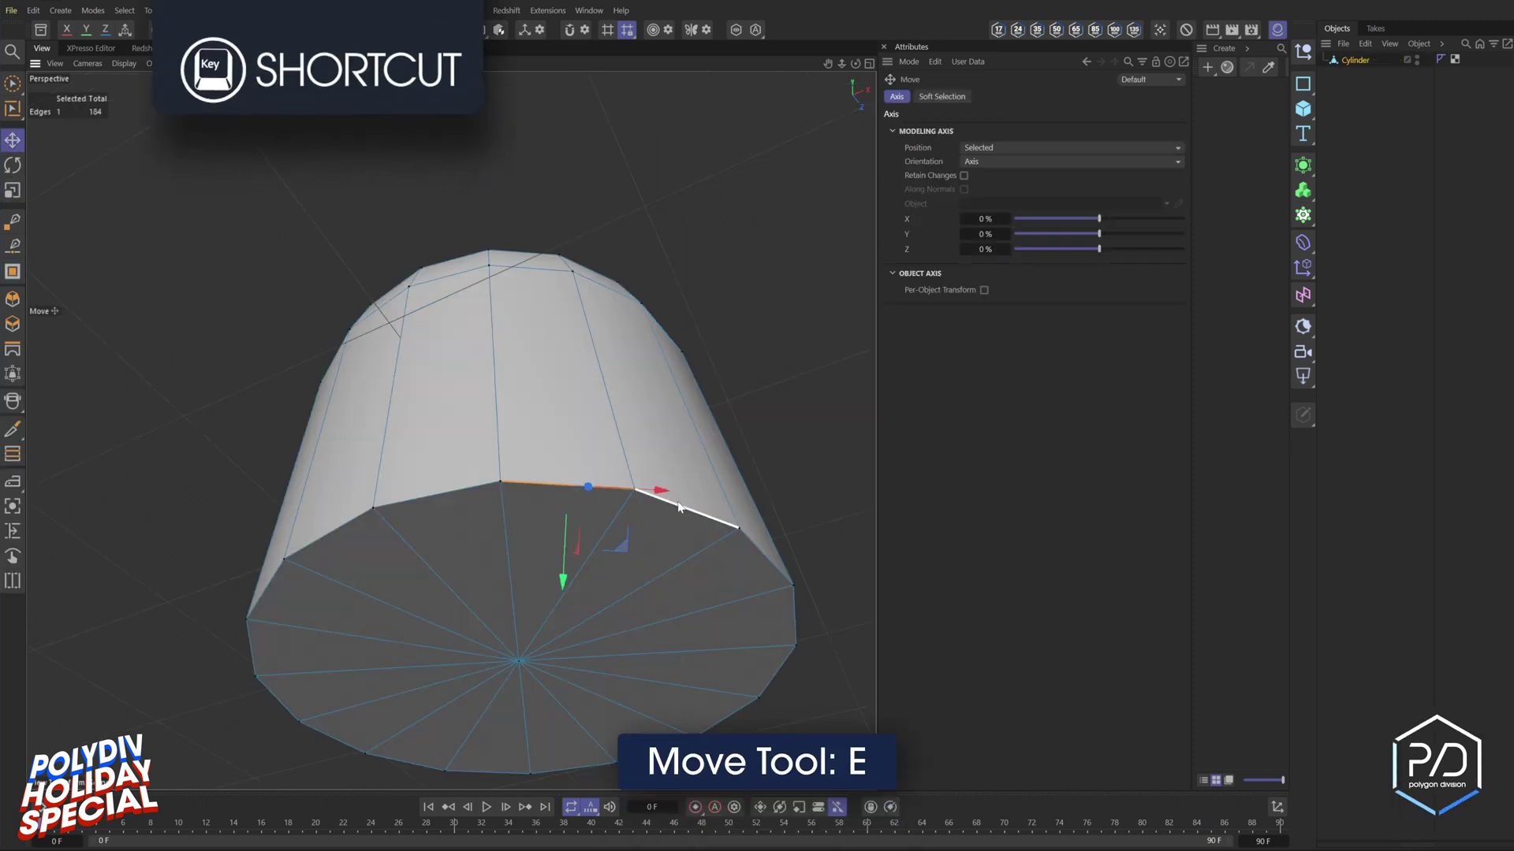
- Bevel the bottom edge loop with an offset of about 3.5 cm and no subdivisions
{"action": "double_click", "coordinate": [678, 507]}
{"action": "right_click", "coordinate": [798, 484]}
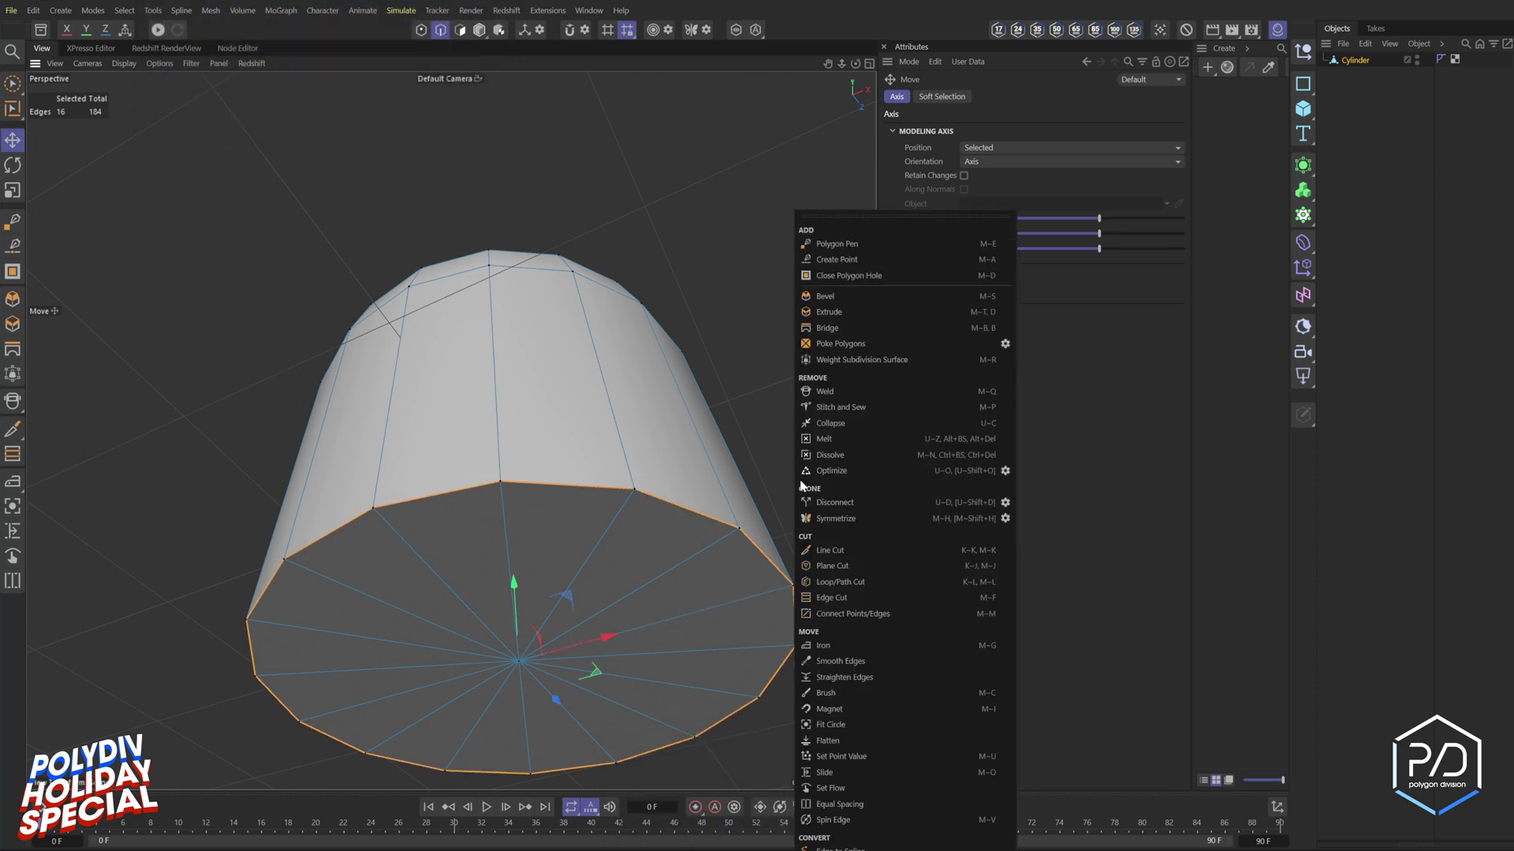
{"action": "left_click", "coordinate": [822, 300]}
{"action": "left_click_drag", "start_coordinate": [822, 304], "coordinate": [868, 303]}
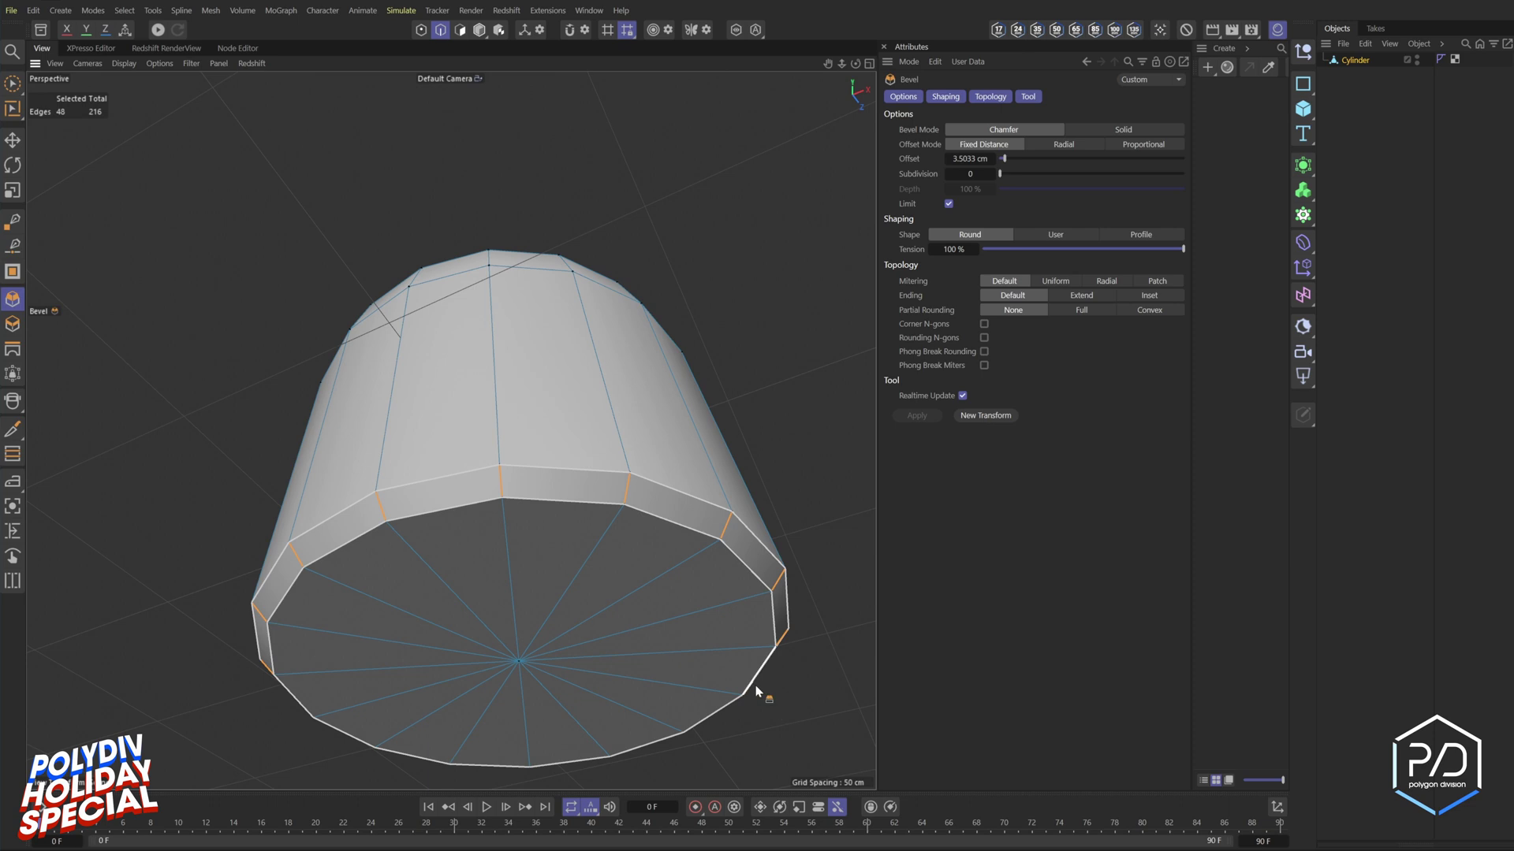
- Select the bottom cap polygons and inset them twice, using a 25.9 cm offset for the inner ring
{"action": "key", "text": "Return"}
{"action": "key", "text": "space"}
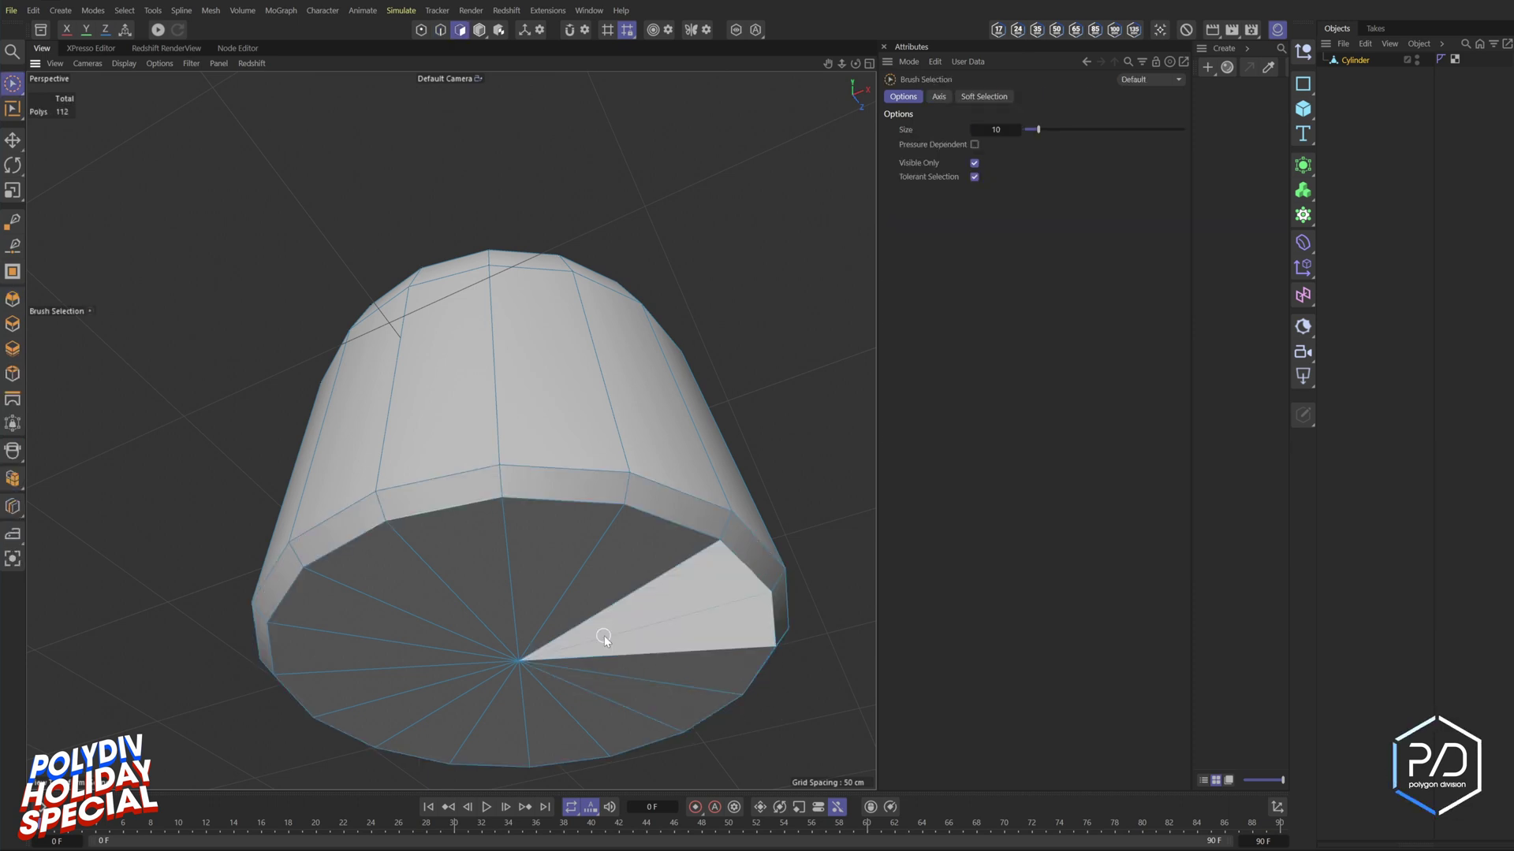
{"action": "mouse_move", "coordinate": [603, 635]}
{"action": "left_mouse_down"}
{"action": "mouse_move", "coordinate": [536, 654]}
{"action": "mouse_move", "coordinate": [655, 656]}
{"action": "mouse_move", "coordinate": [647, 677]}
{"action": "mouse_move", "coordinate": [695, 676]}
{"action": "mouse_move", "coordinate": [567, 623]}
{"action": "mouse_move", "coordinate": [537, 574]}
{"action": "mouse_move", "coordinate": [556, 561]}
{"action": "mouse_move", "coordinate": [634, 653]}
{"action": "left_mouse_up"}
{"action": "key", "text": "i"}
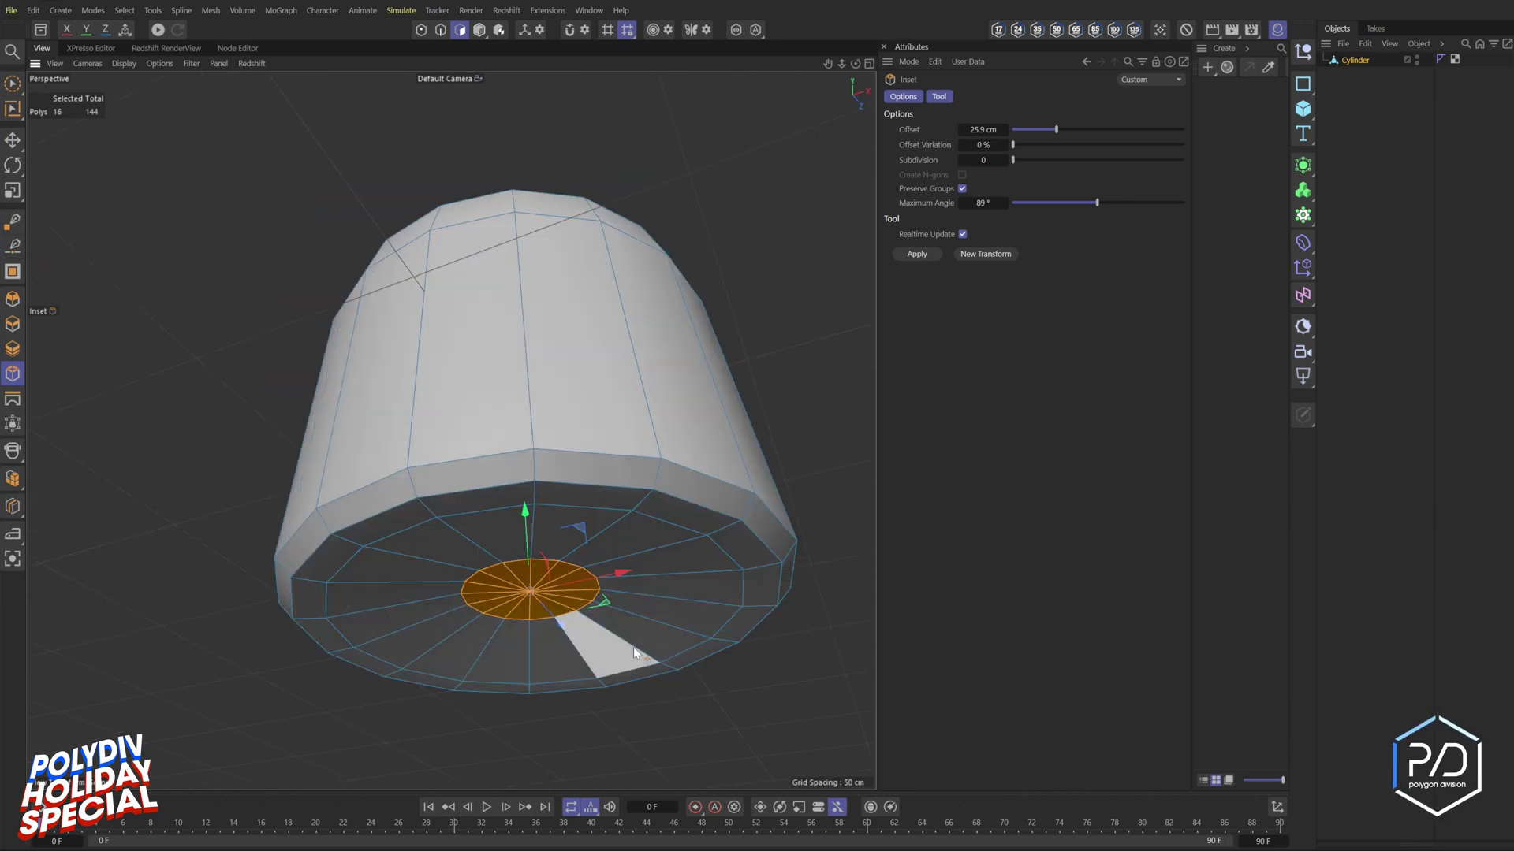
- Delete the innermost bottom polygons and close the hole with a Patch fill at patch rotation 0
{"action": "key", "text": "Delete"}
{"action": "right_click", "coordinate": [632, 646]}
{"action": "left_click", "coordinate": [646, 263]}
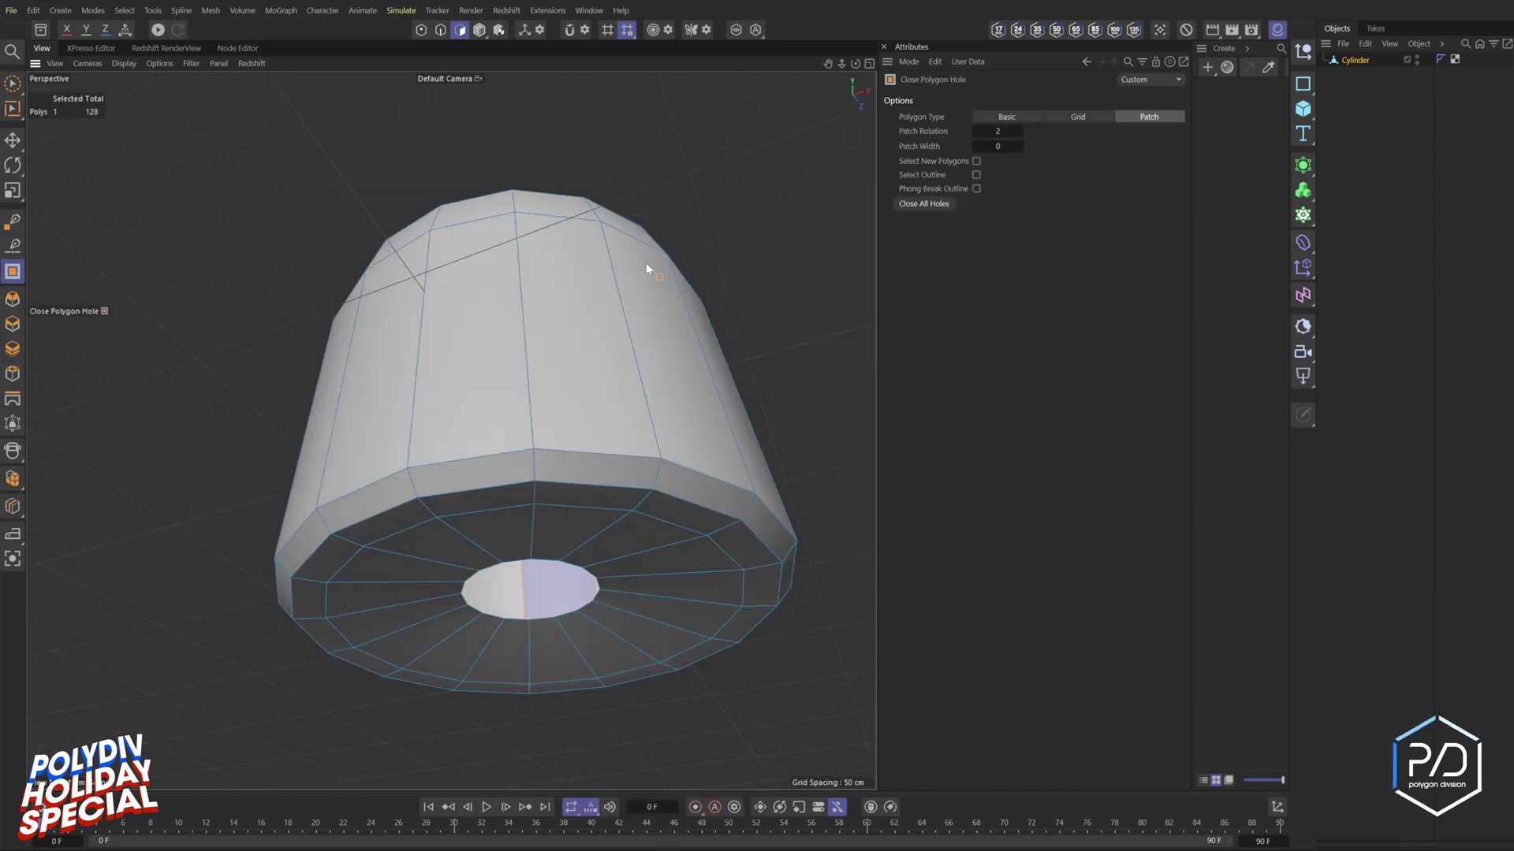
{"action": "left_click", "coordinate": [583, 603]}
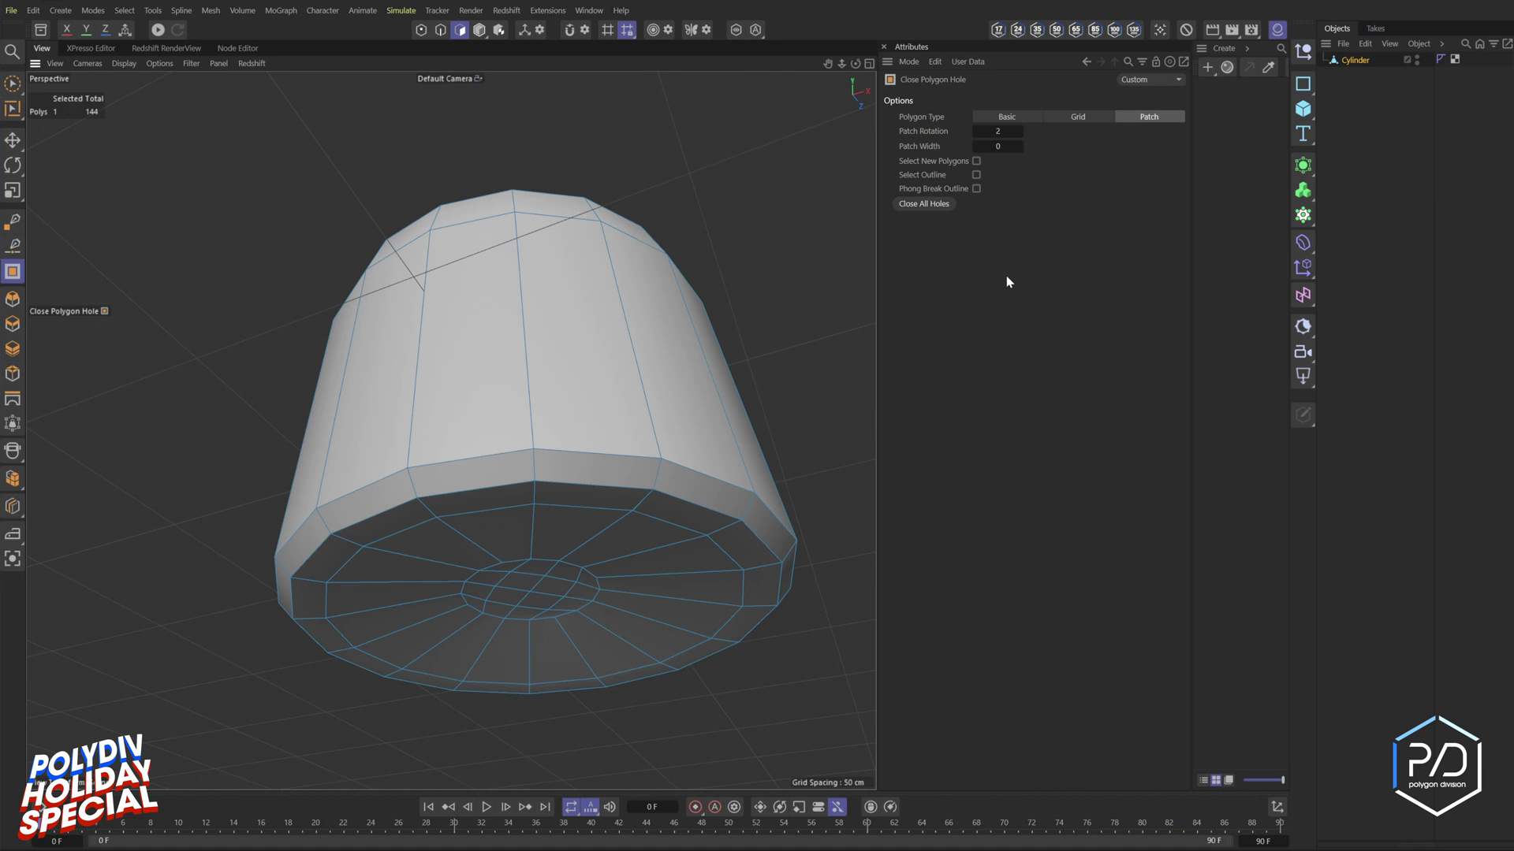
{"action": "left_click", "coordinate": [976, 131]}
- Add two horizontal loop cuts around the gumdrop's side wall, placing the lower one at 50% of its section
{"action": "left_click_drag", "start_coordinate": [768, 533], "coordinate": [618, 581], "text": "alt"}
{"action": "middle_click", "coordinate": [608, 611]}
{"action": "middle_click", "coordinate": [233, 292]}
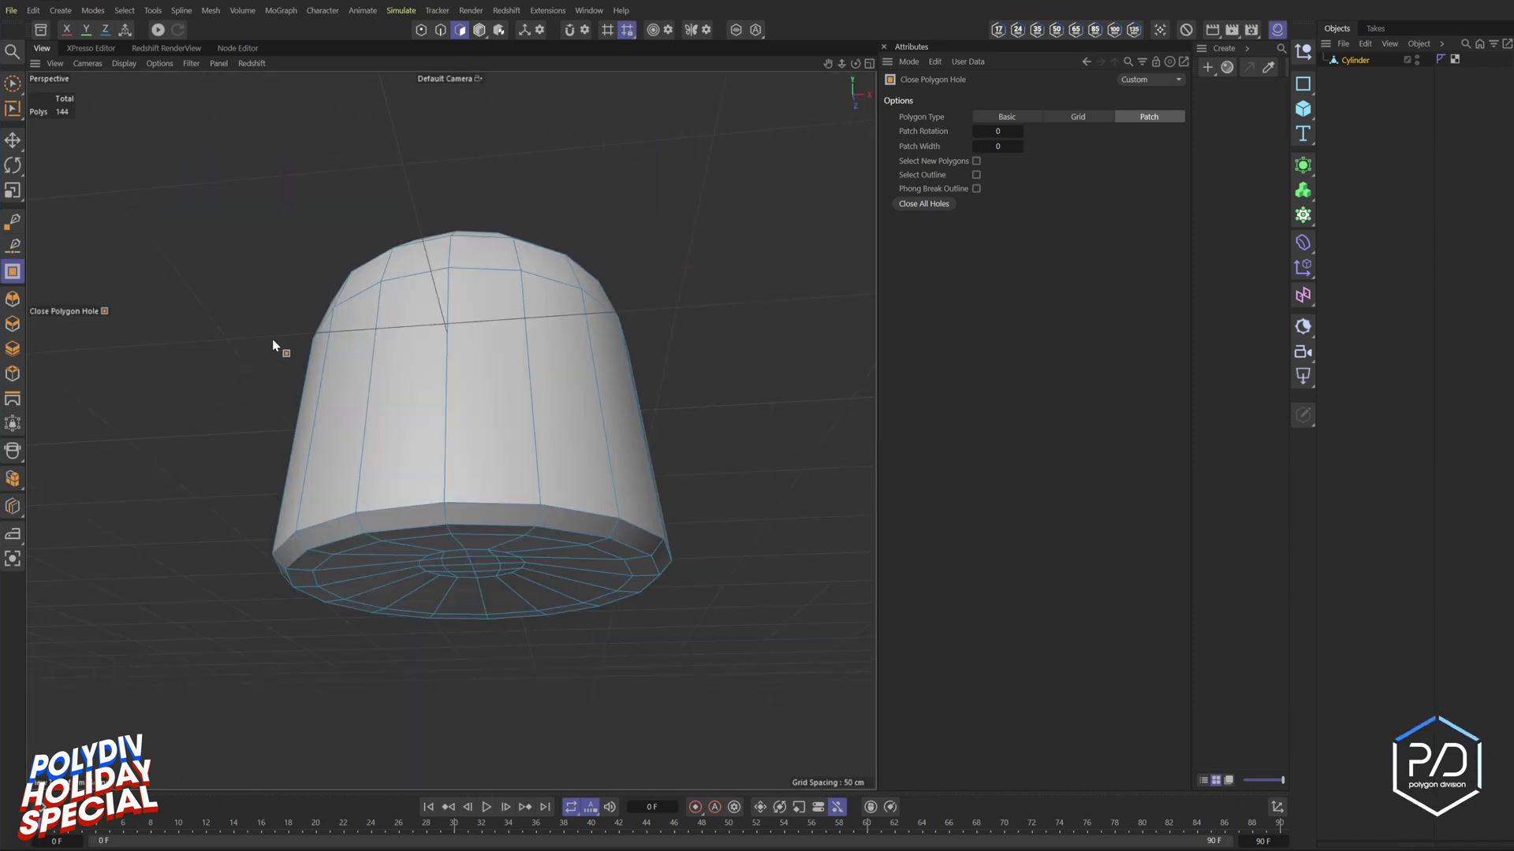
{"action": "left_click_drag", "start_coordinate": [273, 342], "coordinate": [500, 544], "text": "alt"}
{"action": "key", "text": "v"}
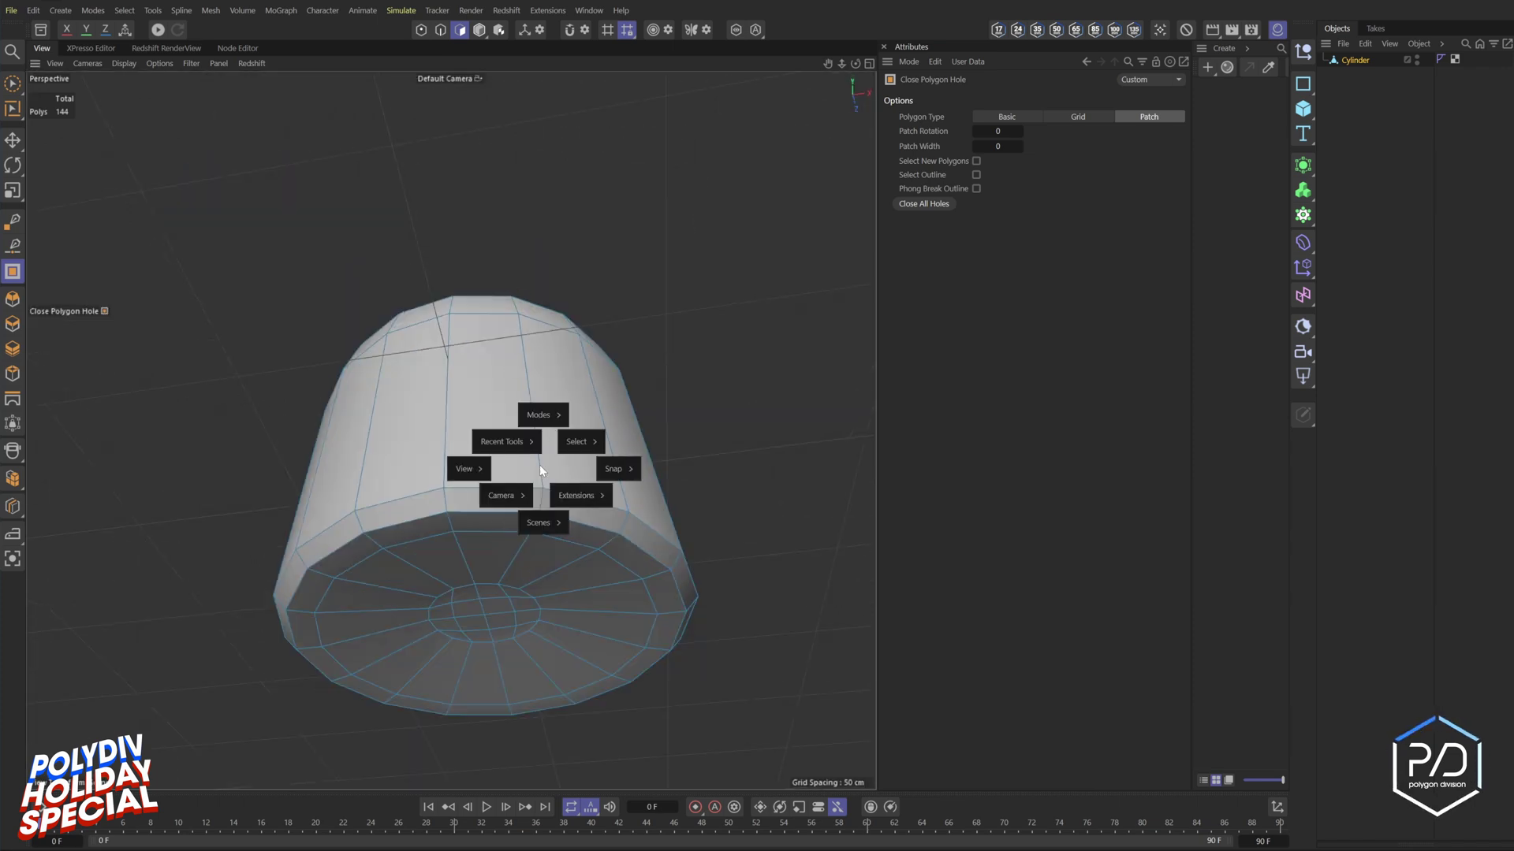
{"action": "left_click_drag", "start_coordinate": [590, 412], "coordinate": [550, 439], "text": "alt"}
{"action": "key", "text": "m"}
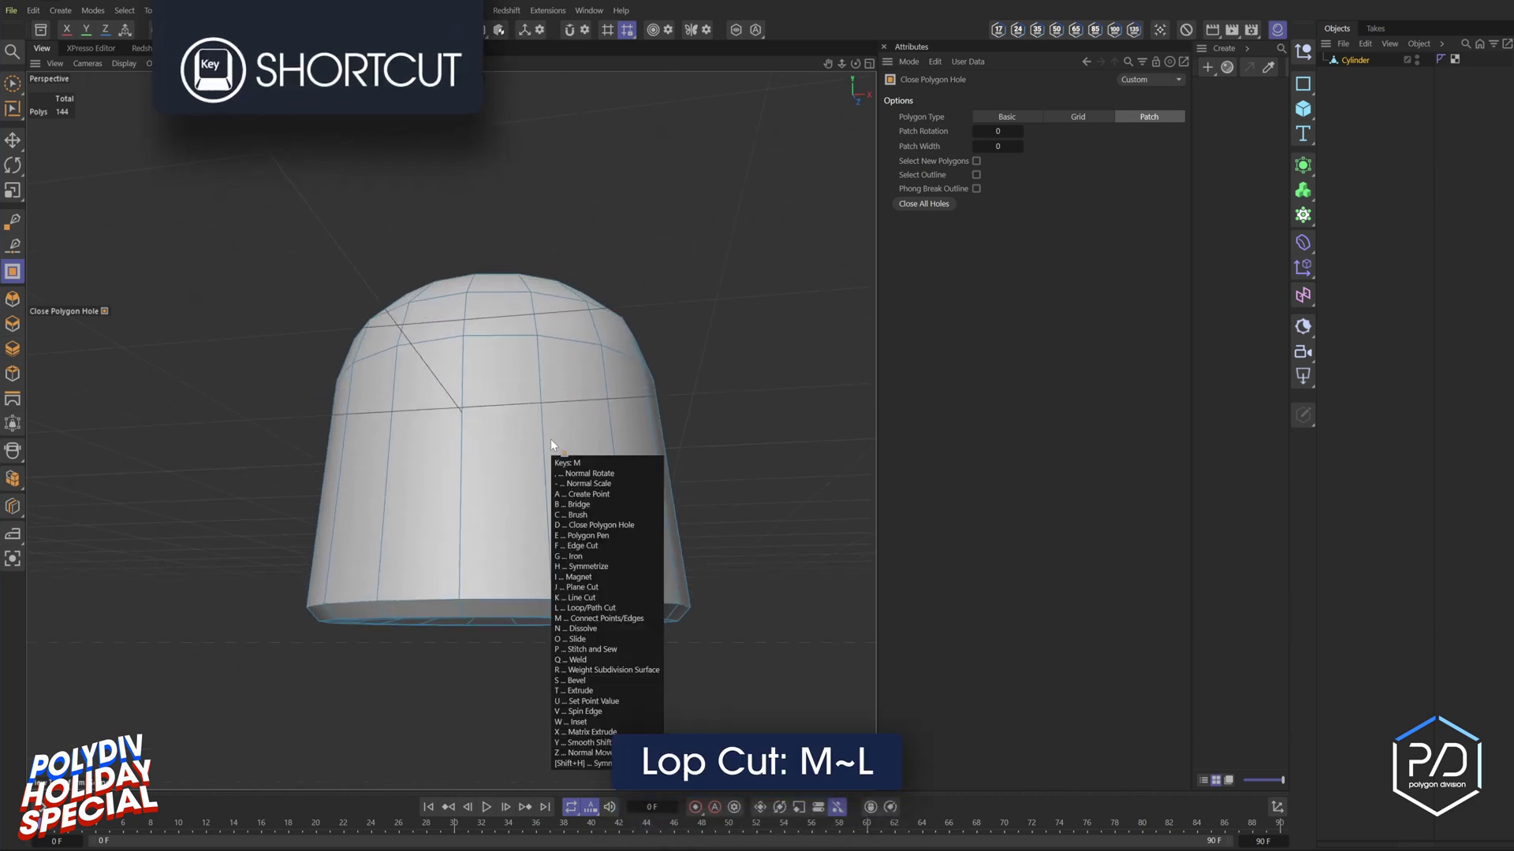
{"action": "key", "text": "l"}
{"action": "left_click", "coordinate": [543, 452]}
{"action": "left_click", "coordinate": [549, 535]}
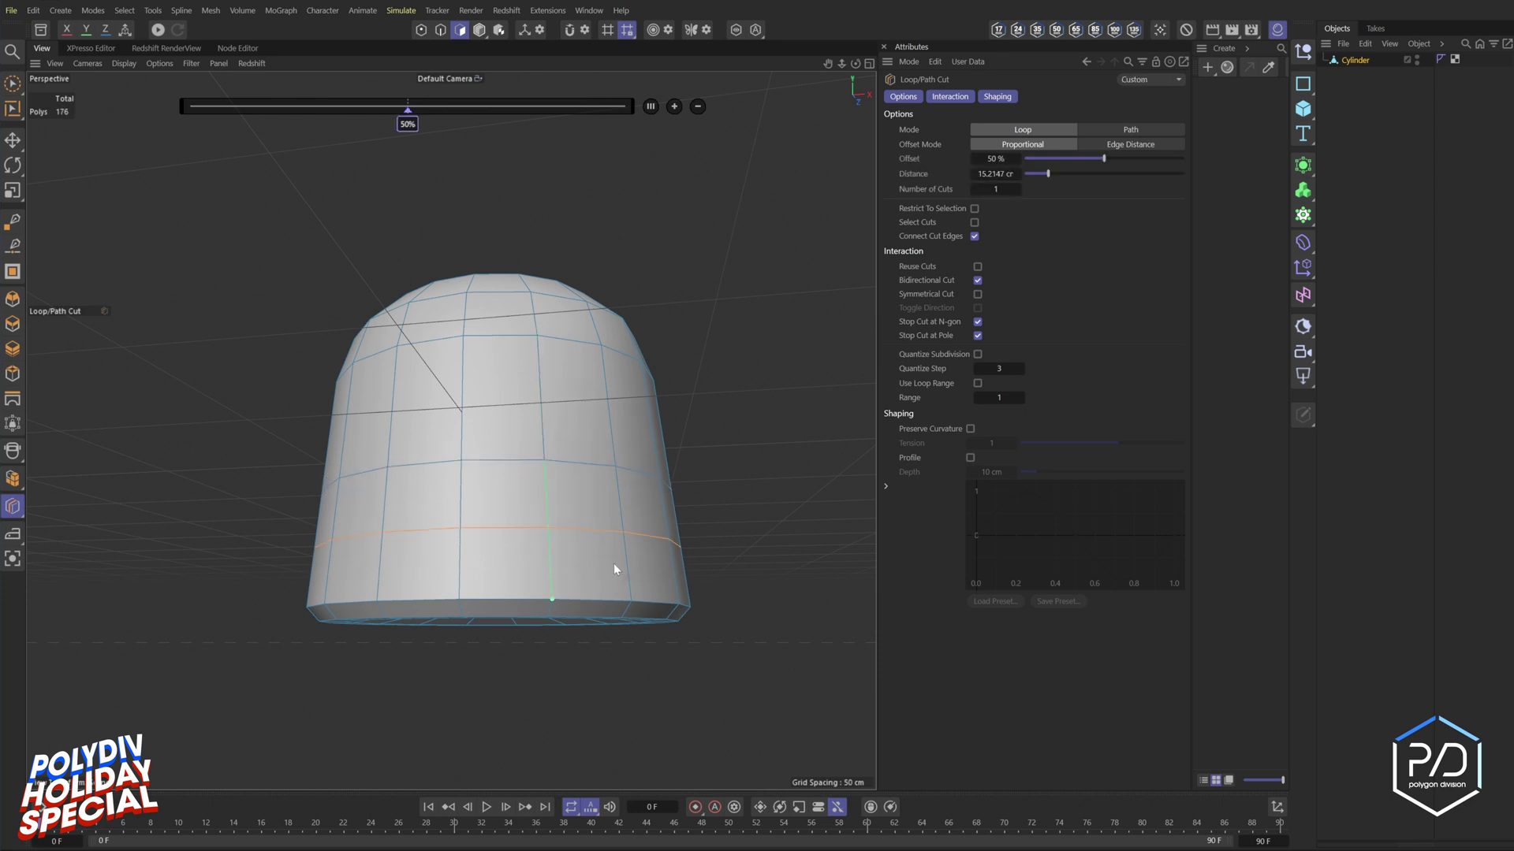
- Add a loop cut at 50% of the lowest side section, then scale that loop outward and shift it down to flare the base
{"action": "left_click", "coordinate": [604, 575]}
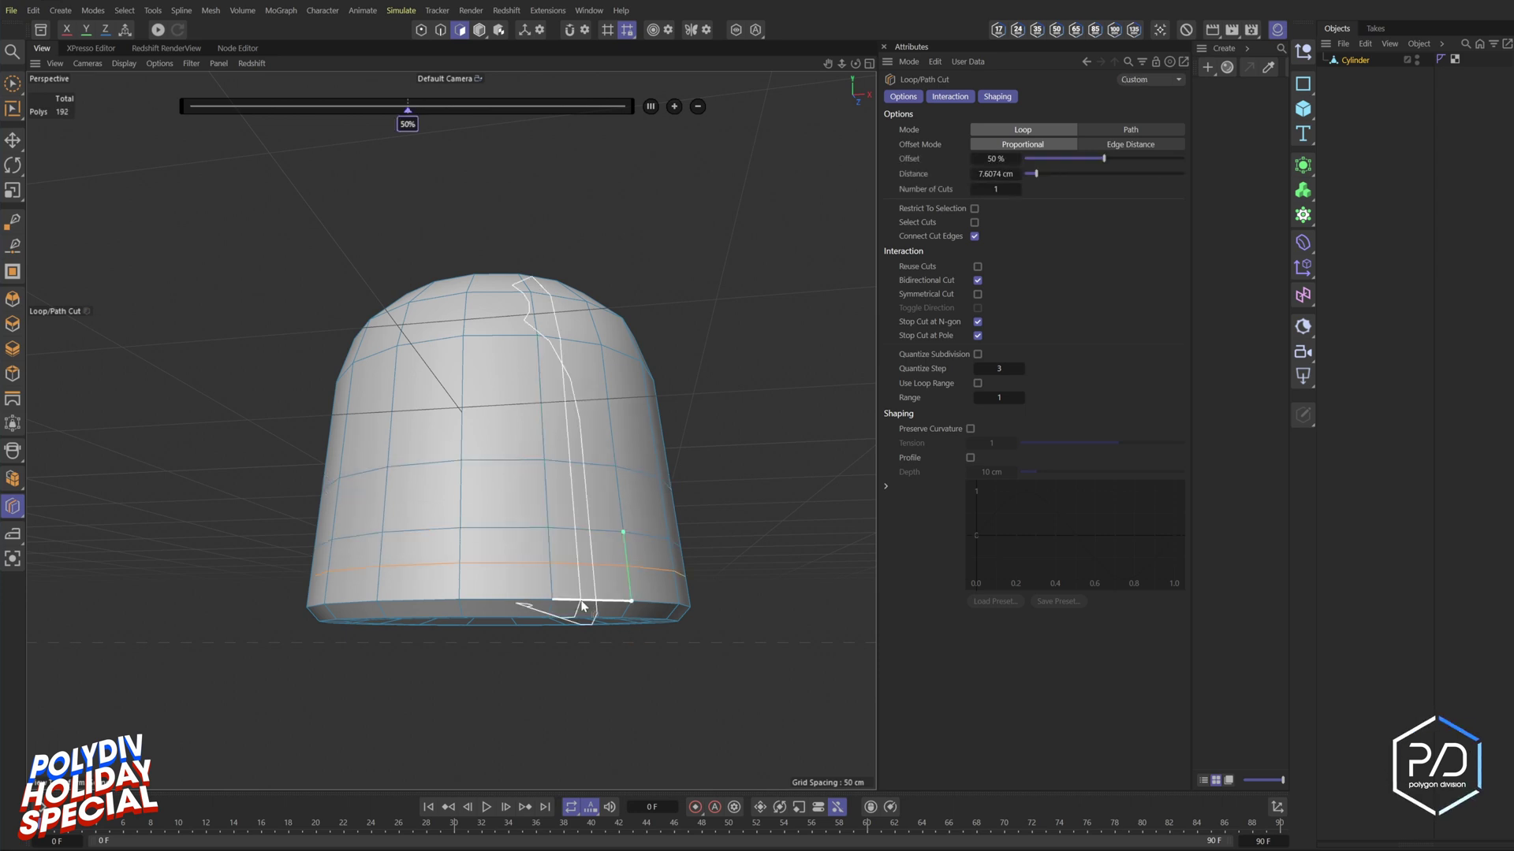
{"action": "key", "text": "Return"}
{"action": "key", "text": "e"}
{"action": "key", "text": "t"}
{"action": "left_click_drag", "start_coordinate": [758, 684], "coordinate": [623, 632]}
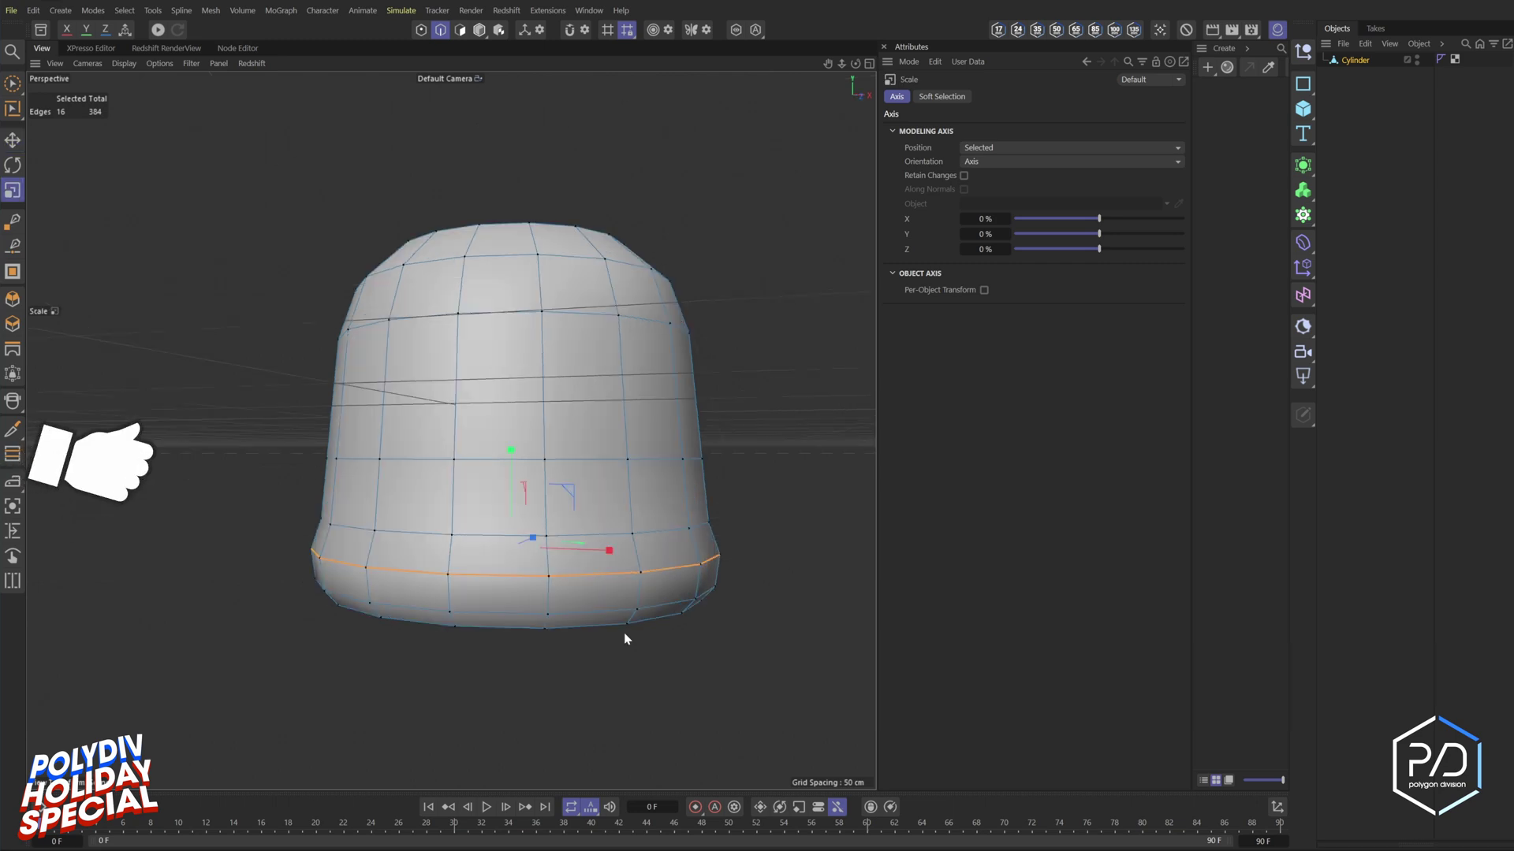
{"action": "key", "text": "e"}
{"action": "key", "text": "t"}
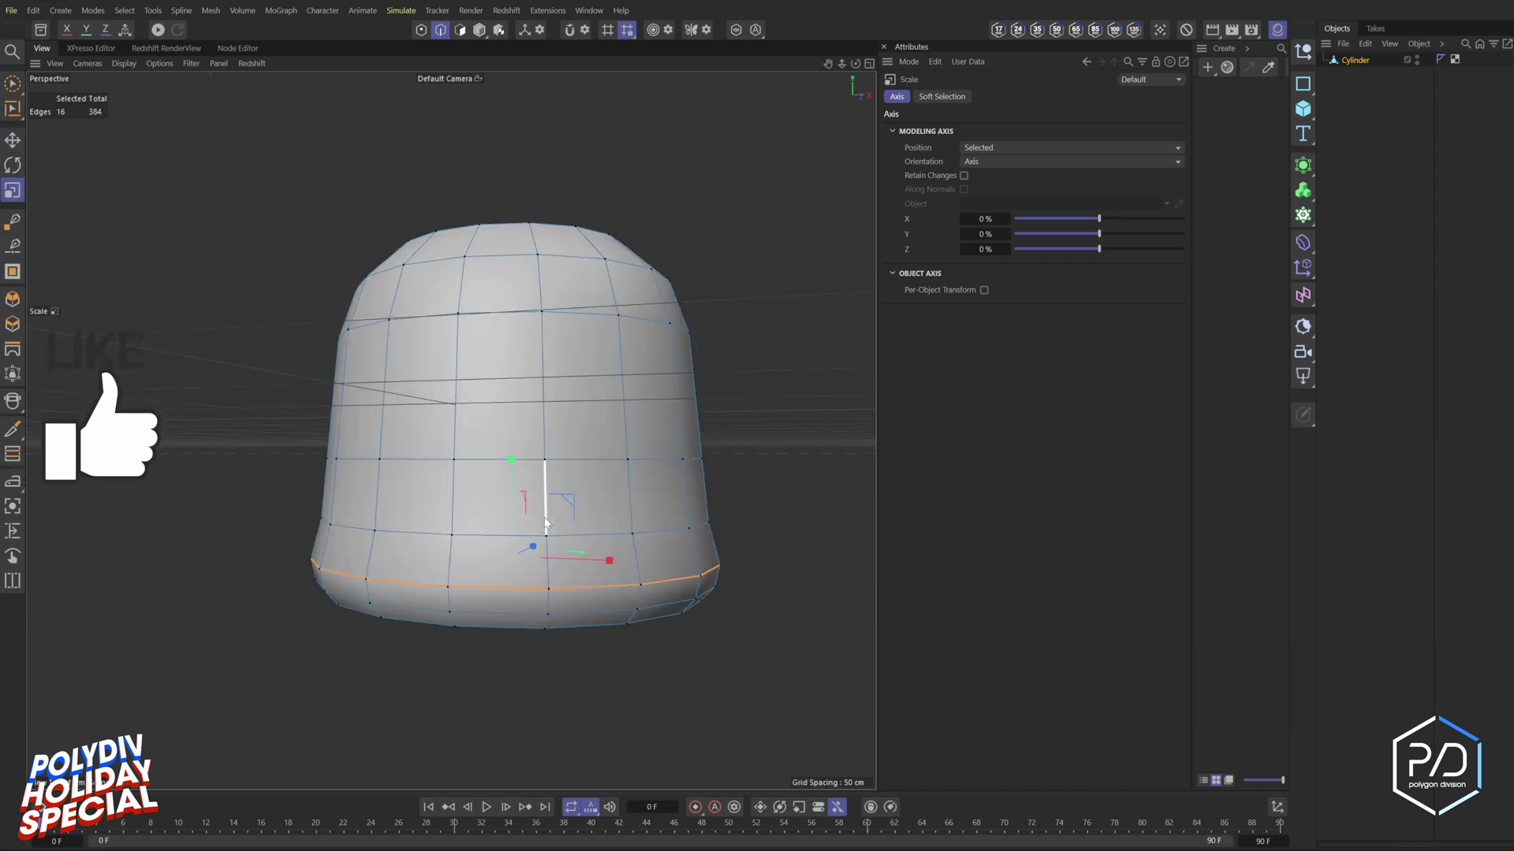
{"action": "key", "text": "e"}
- Rename the gumdrop mesh to "Low Poly" and place it under a new Subdivision Surface generator
{"action": "left_click", "coordinate": [486, 32]}
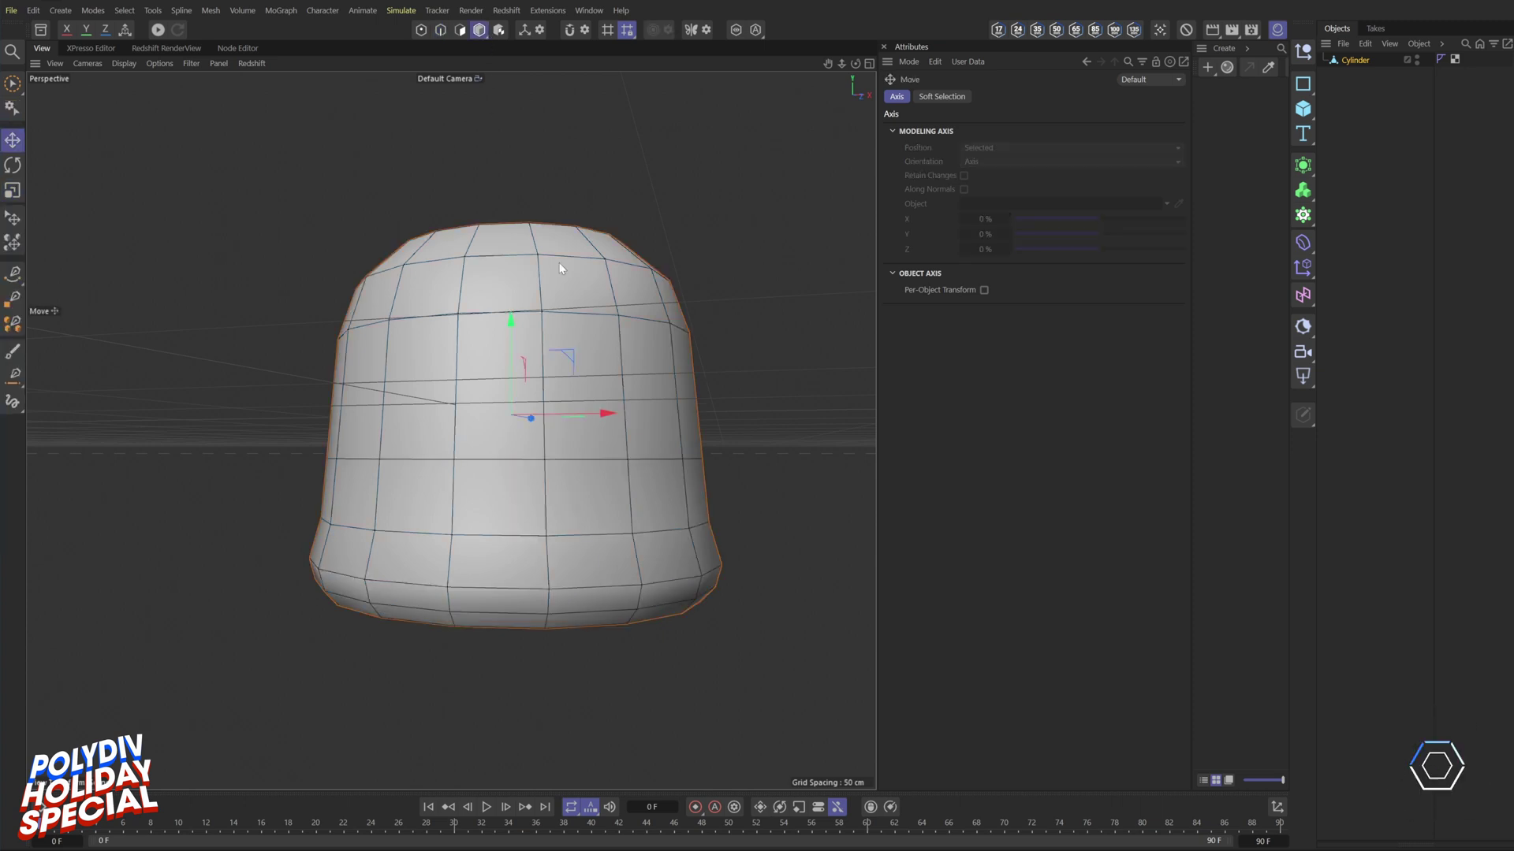
{"action": "double_click", "coordinate": [1350, 60]}
{"action": "type", "text": "Low Poly"}
{"action": "key", "text": "Return"}
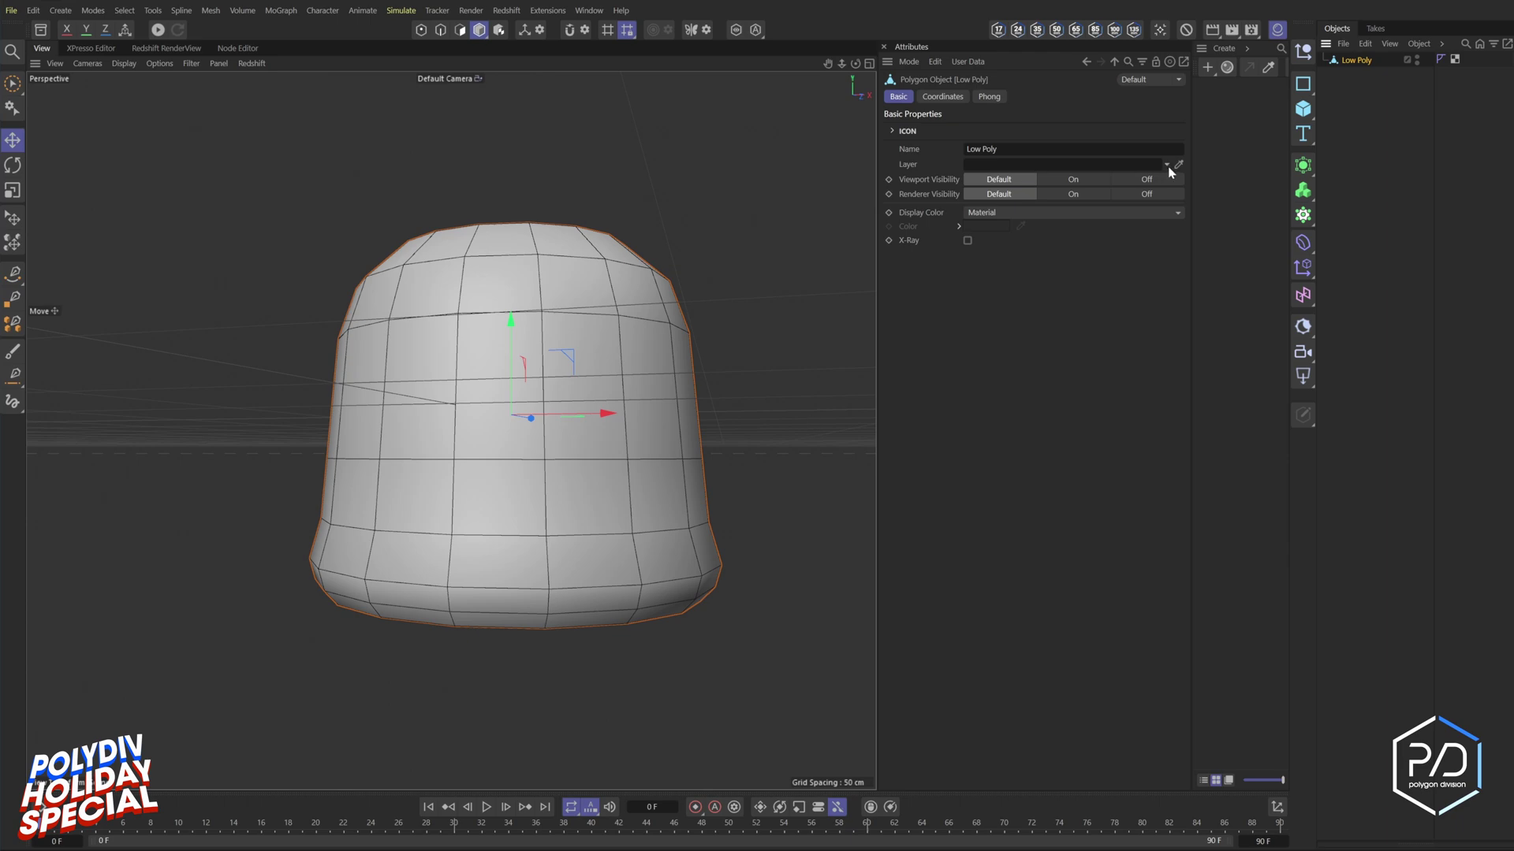
{"action": "left_click", "coordinate": [1303, 190], "text": "alt"}
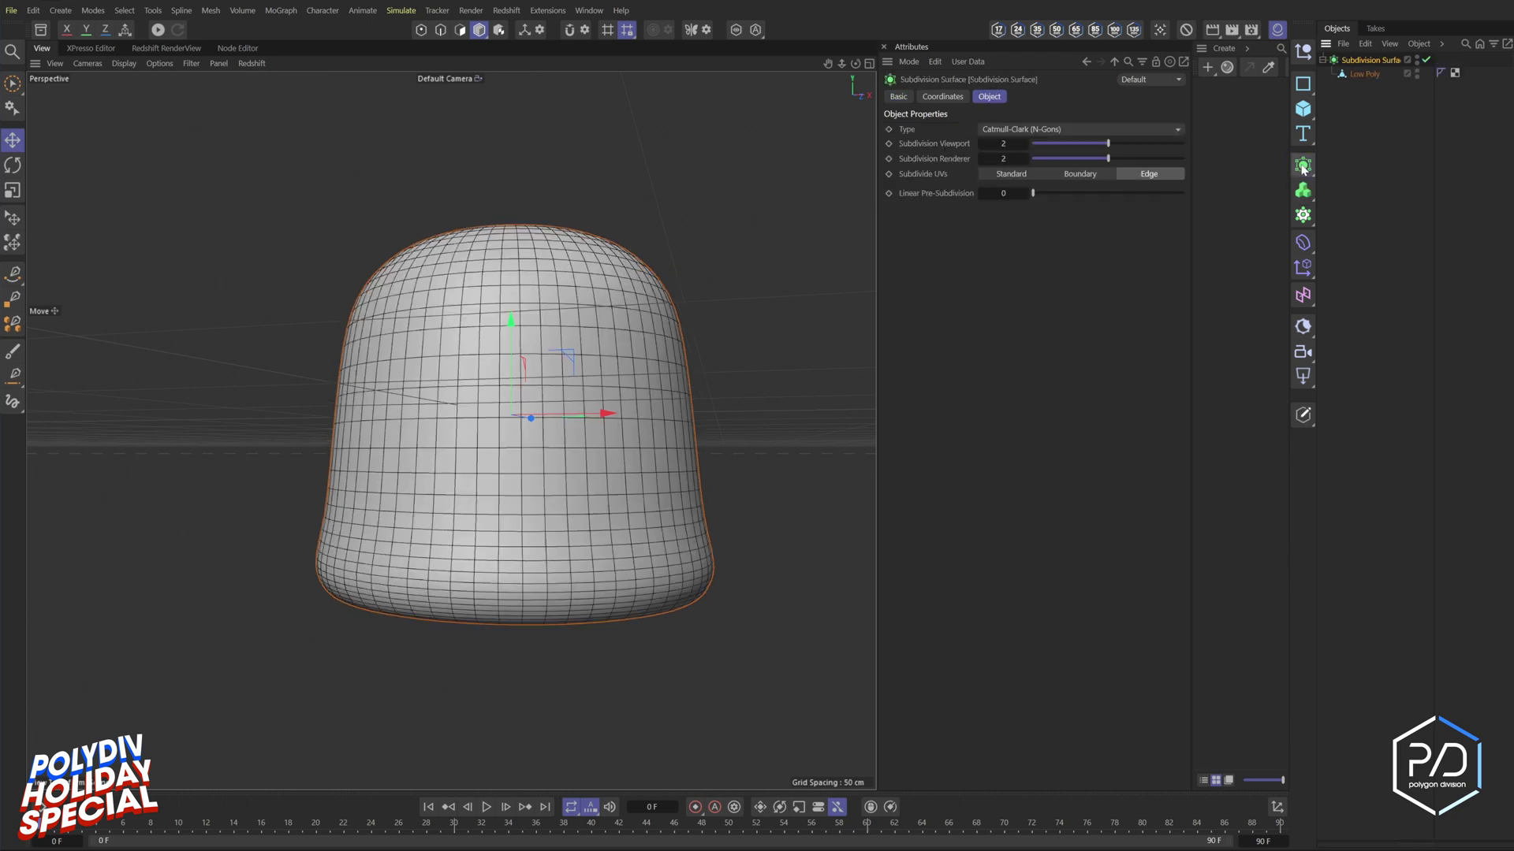
{"action": "left_click_drag", "start_coordinate": [608, 428], "coordinate": [637, 484], "text": "alt"}
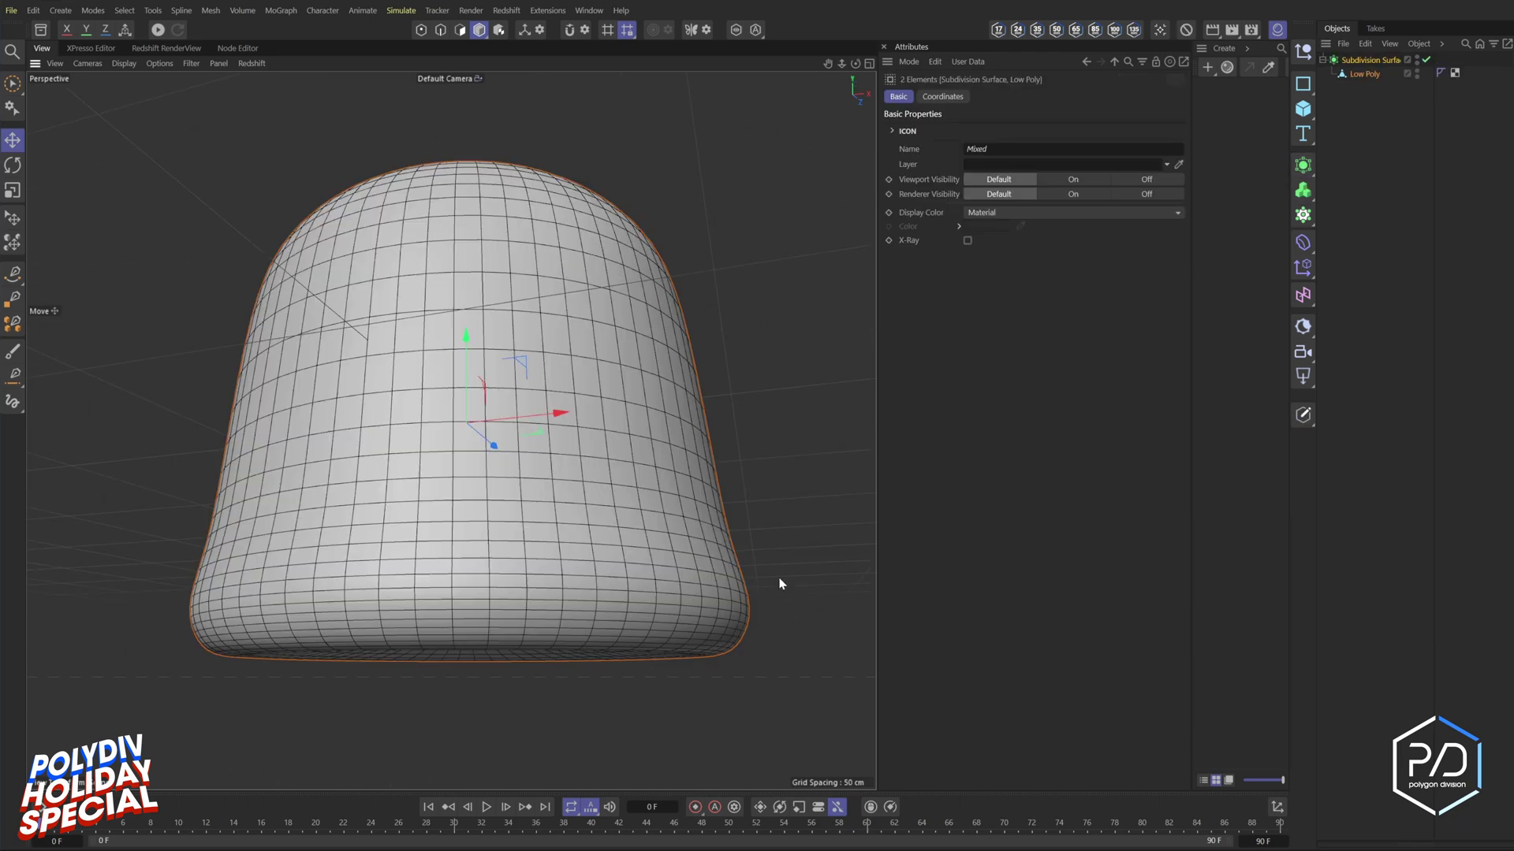
- With subdivision switched off, lower the flared edge loop near the base, then turn the smoothing on again
{"action": "key", "text": "q"}
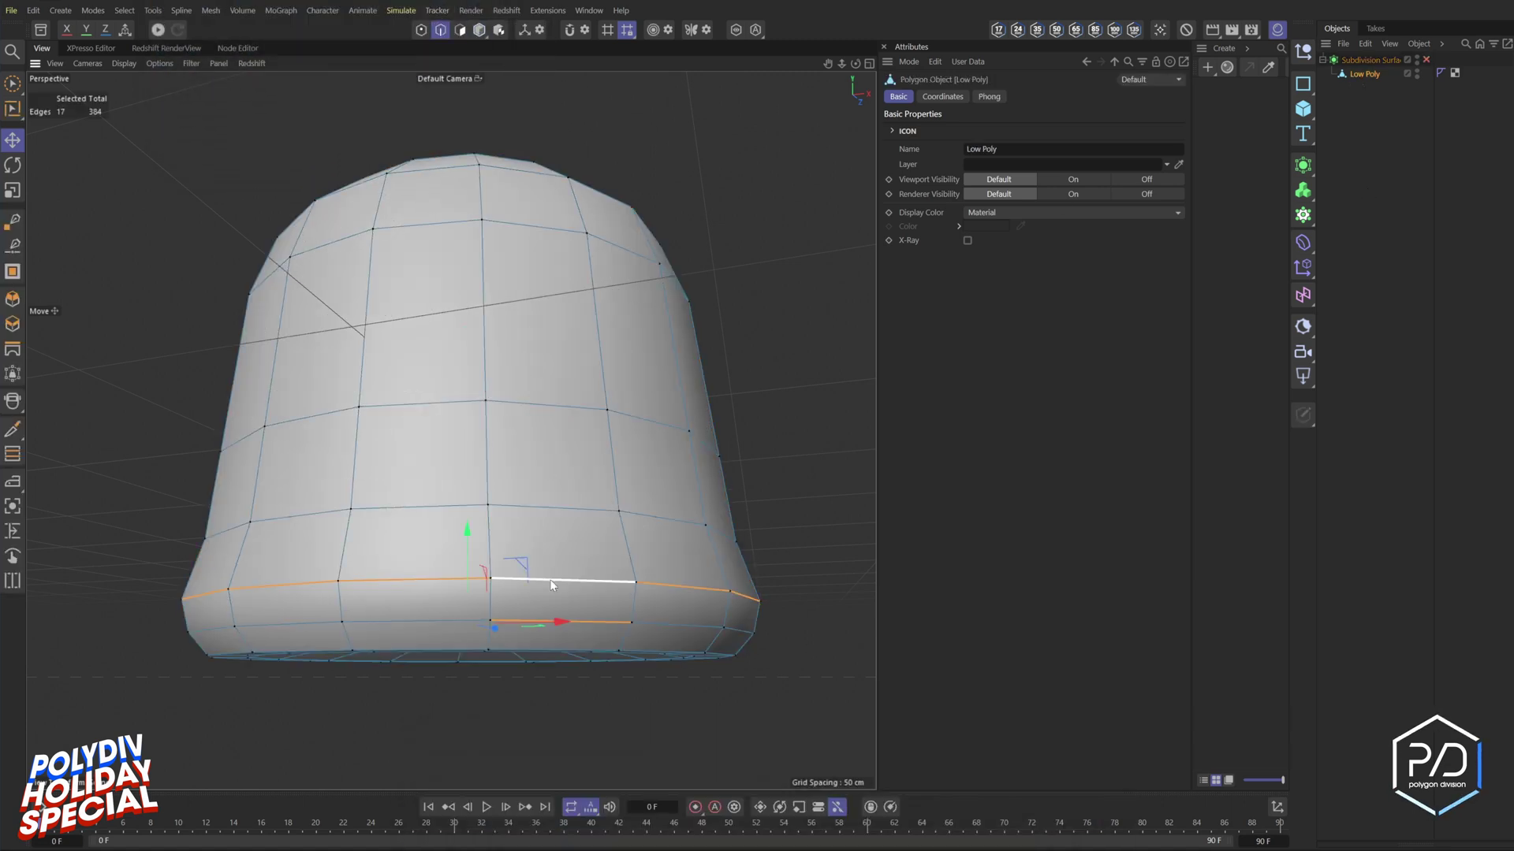
{"action": "double_click", "coordinate": [481, 621]}
{"action": "double_click", "coordinate": [481, 580], "text": "shift"}
{"action": "left_click_drag", "start_coordinate": [470, 532], "coordinate": [466, 535]}
{"action": "double_click", "coordinate": [692, 637], "text": "ctrl"}
{"action": "left_click", "coordinate": [1426, 59]}
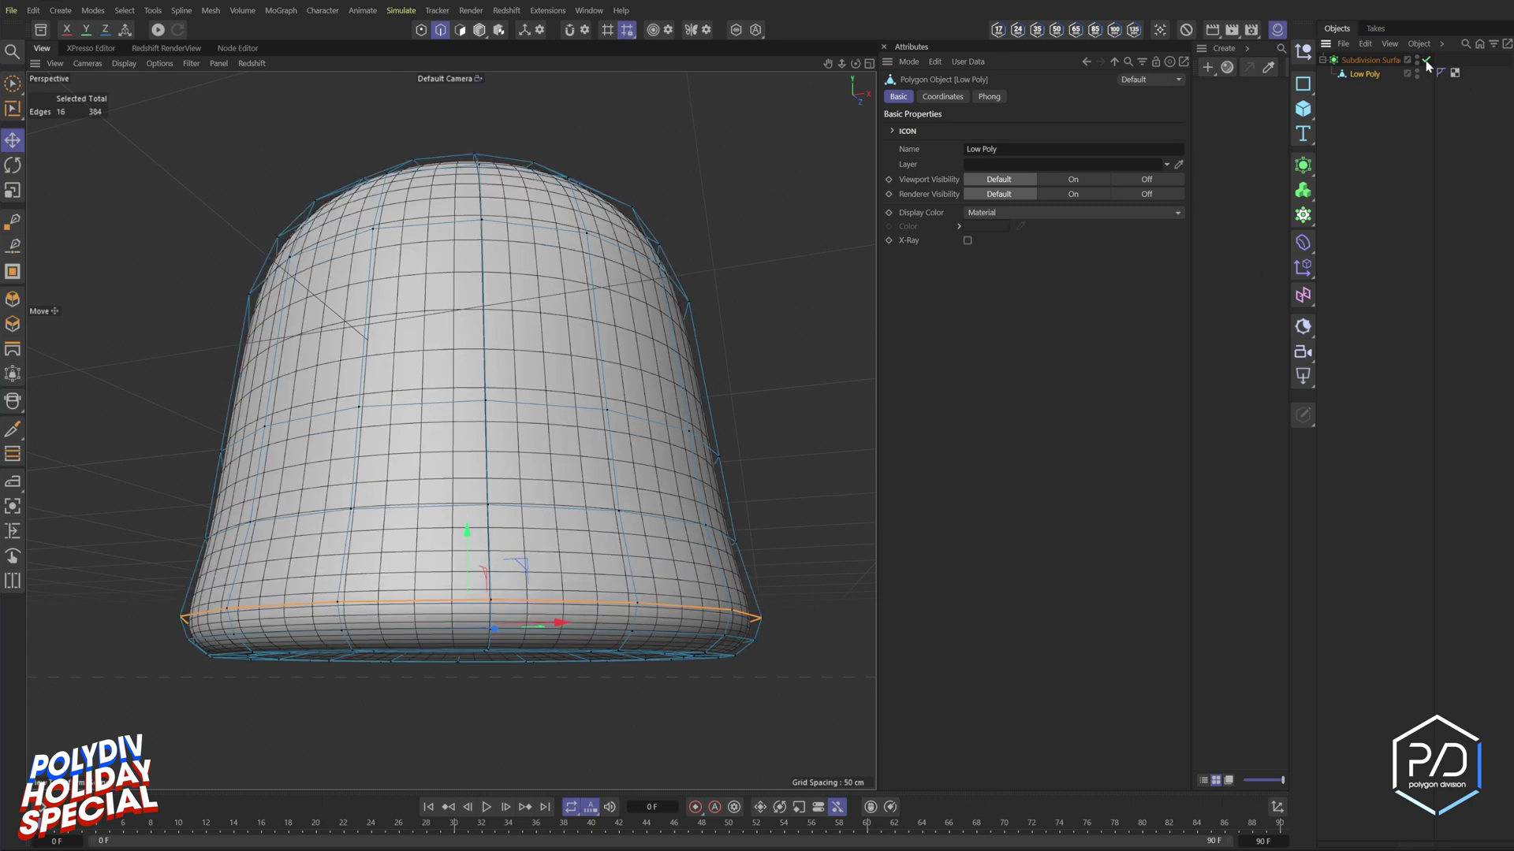
{"action": "left_click_drag", "start_coordinate": [551, 666], "coordinate": [528, 576], "text": "alt"}
{"action": "middle_click_drag", "start_coordinate": [552, 698], "coordinate": [549, 538], "text": "alt"}
{"action": "left_click", "coordinate": [781, 387]}
{"action": "left_click_drag", "start_coordinate": [650, 324], "coordinate": [636, 417], "text": "alt"}
{"action": "left_click_drag", "start_coordinate": [675, 476], "coordinate": [676, 486], "text": "alt"}
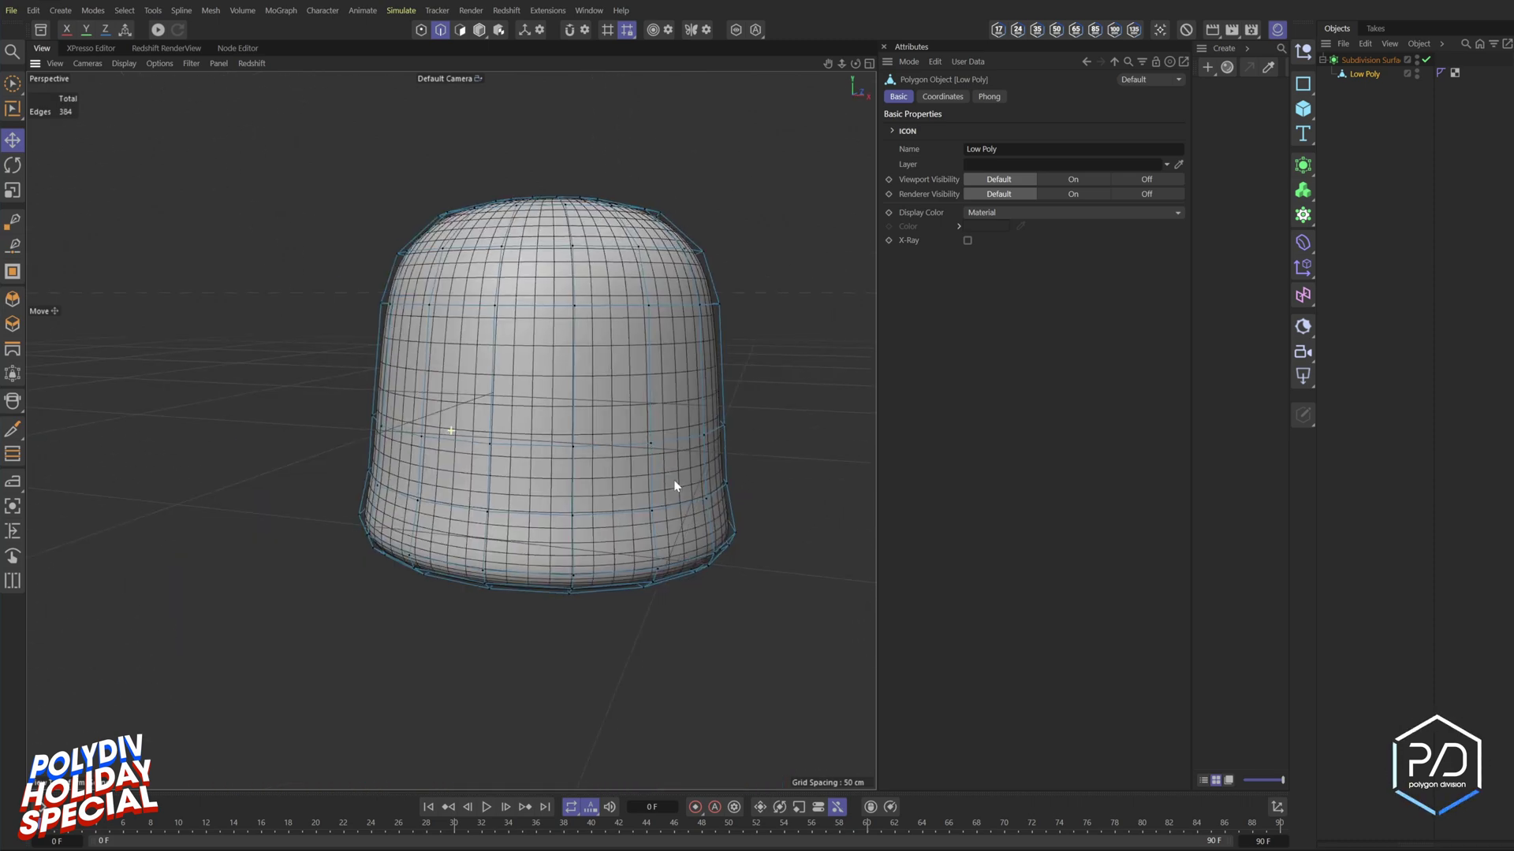
- Disable the Subdivision Surface and add a Displacer deformer as a child of Low Poly
{"action": "left_click", "coordinate": [1426, 60]}
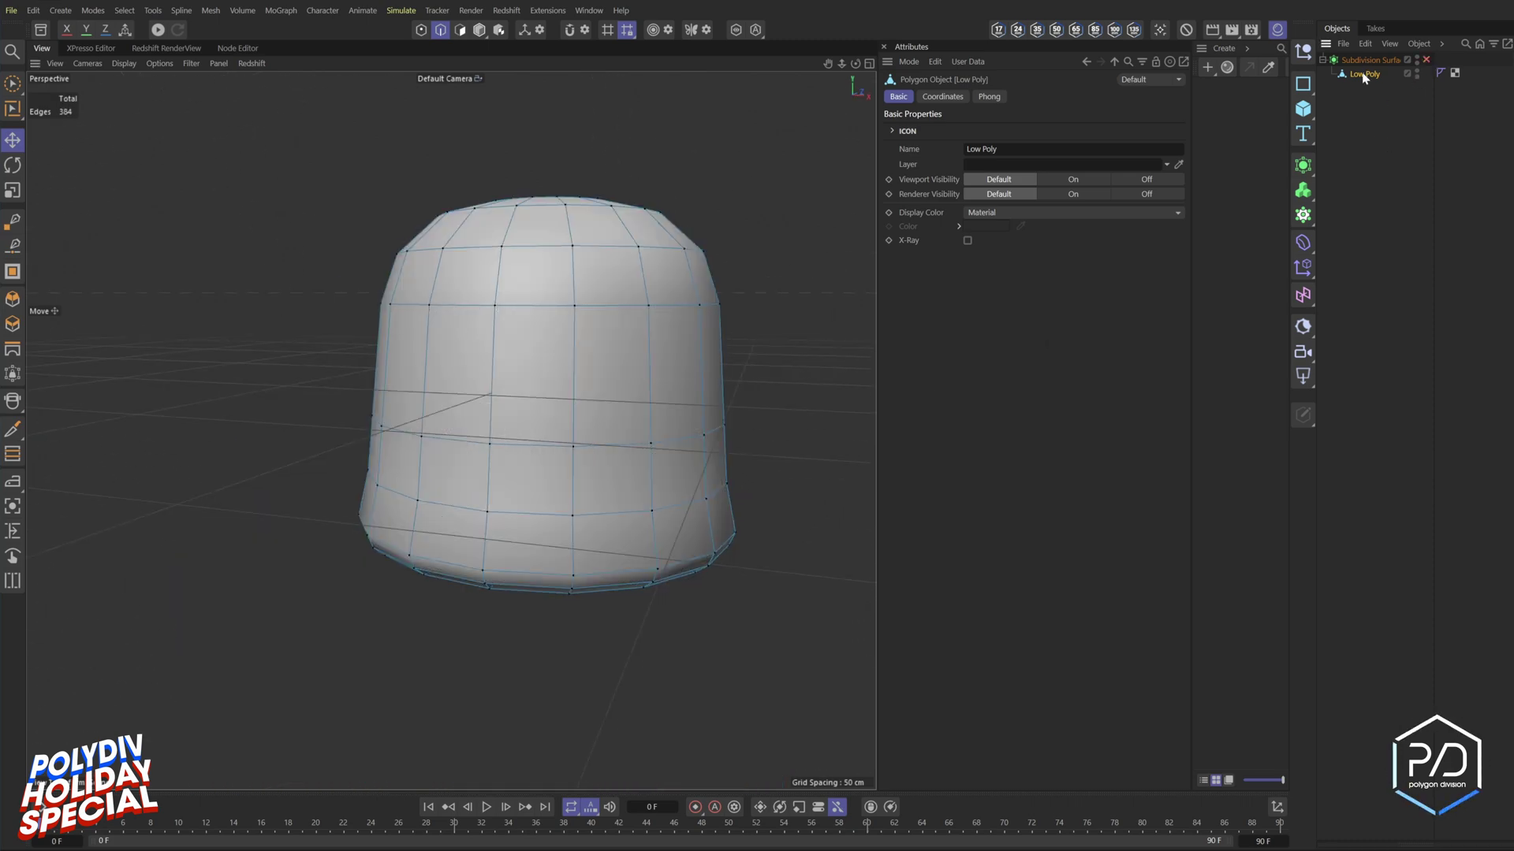
{"action": "left_click", "coordinate": [1309, 243]}
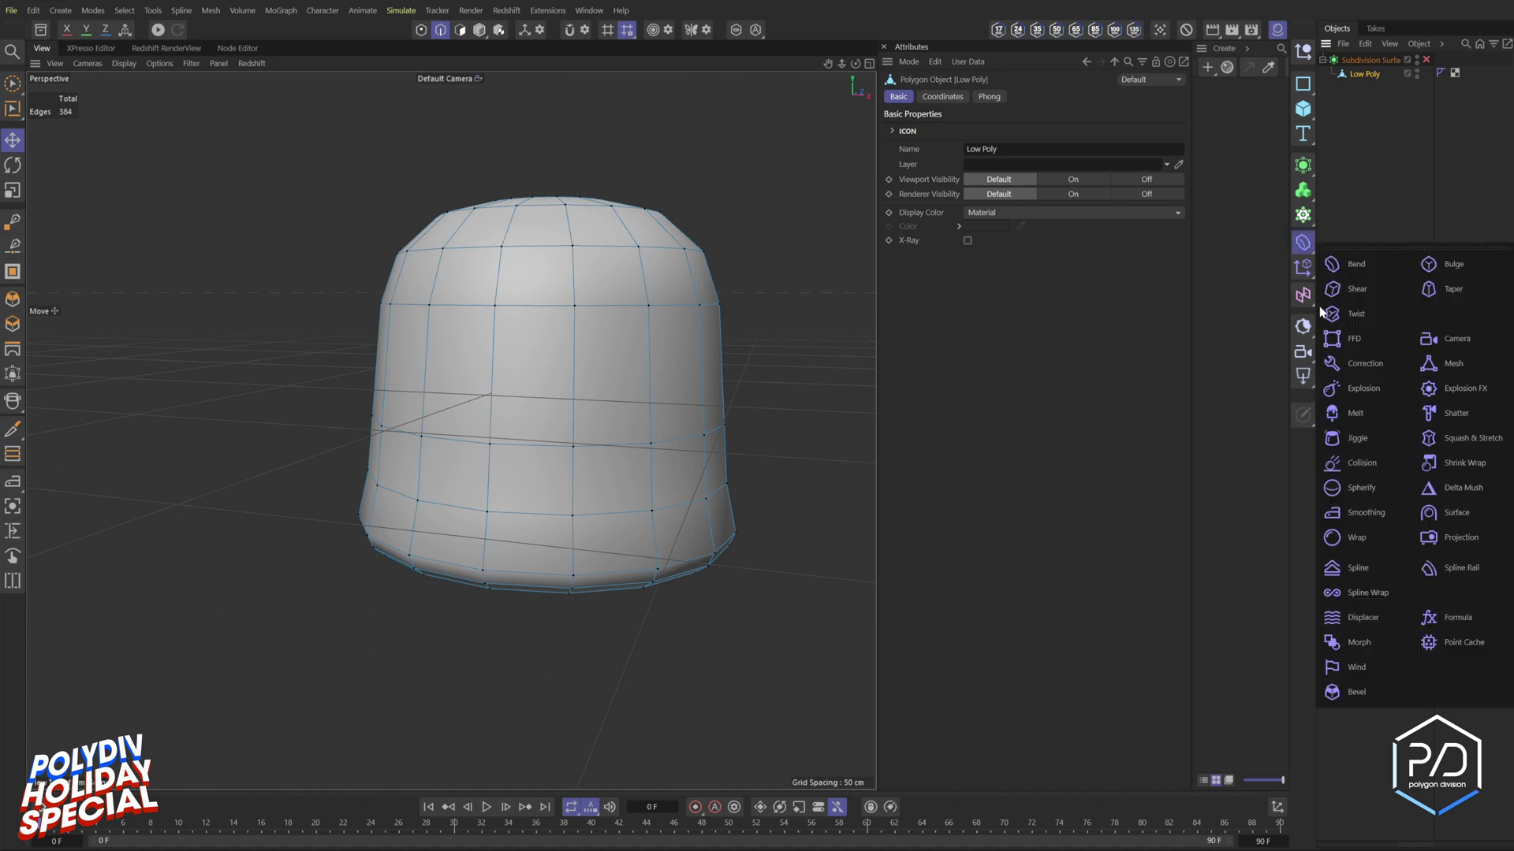
{"action": "left_click", "coordinate": [1360, 616], "text": "shift"}
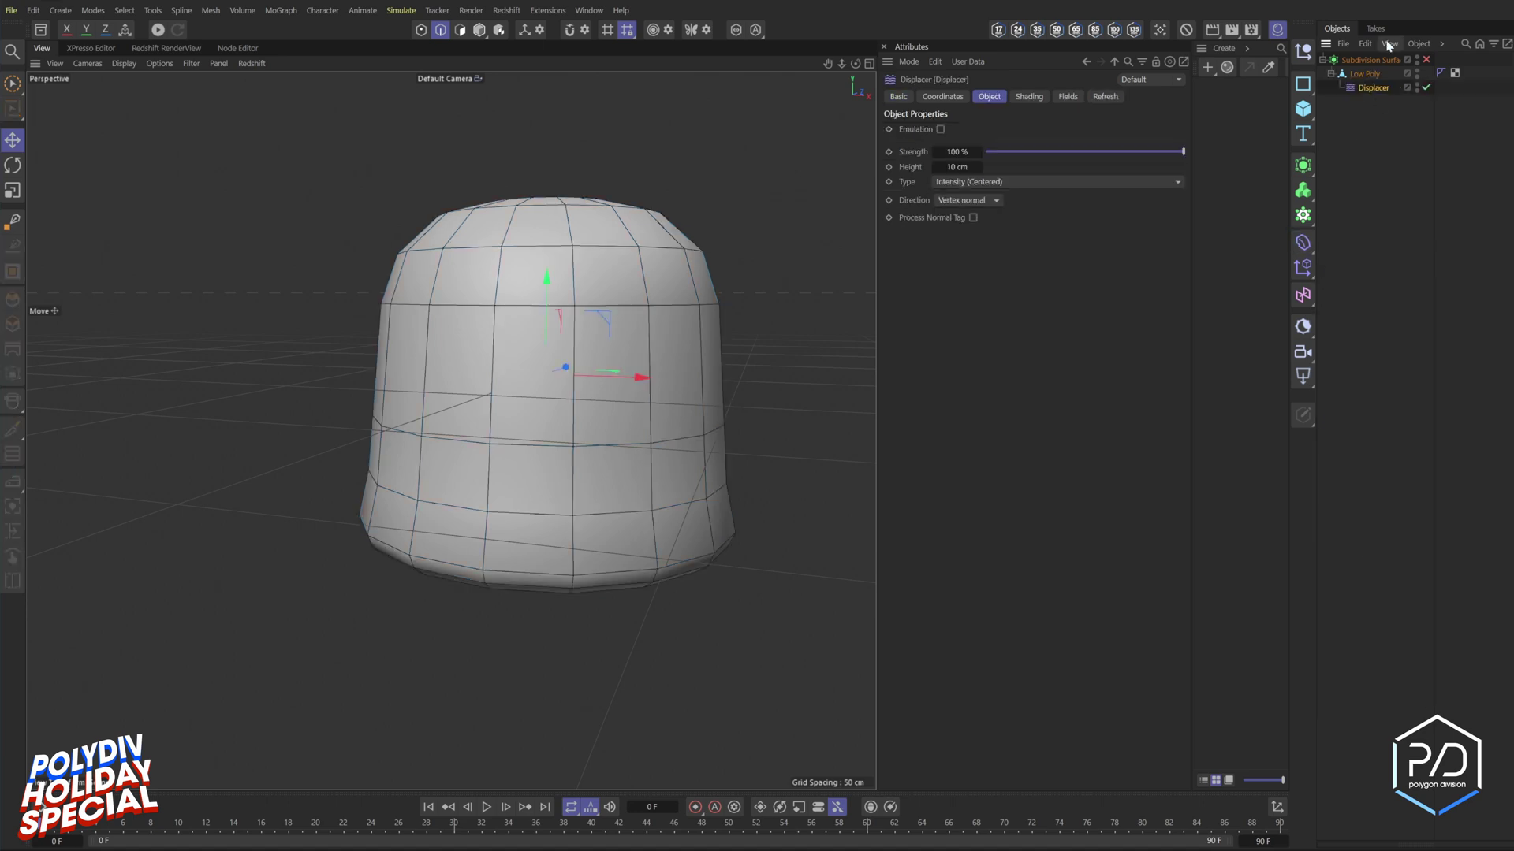
- Load a Noise shader into the Displacer's shading and increase the noise's global scale
{"action": "left_click", "coordinate": [1035, 100]}
{"action": "left_click", "coordinate": [935, 145]}
{"action": "left_click", "coordinate": [947, 301]}
{"action": "left_click", "coordinate": [947, 175]}
{"action": "mouse_move", "coordinate": [996, 304]}
{"action": "left_mouse_down"}
{"action": "mouse_move", "coordinate": [1148, 304]}
{"action": "mouse_move", "coordinate": [994, 300]}
{"action": "left_mouse_up"}
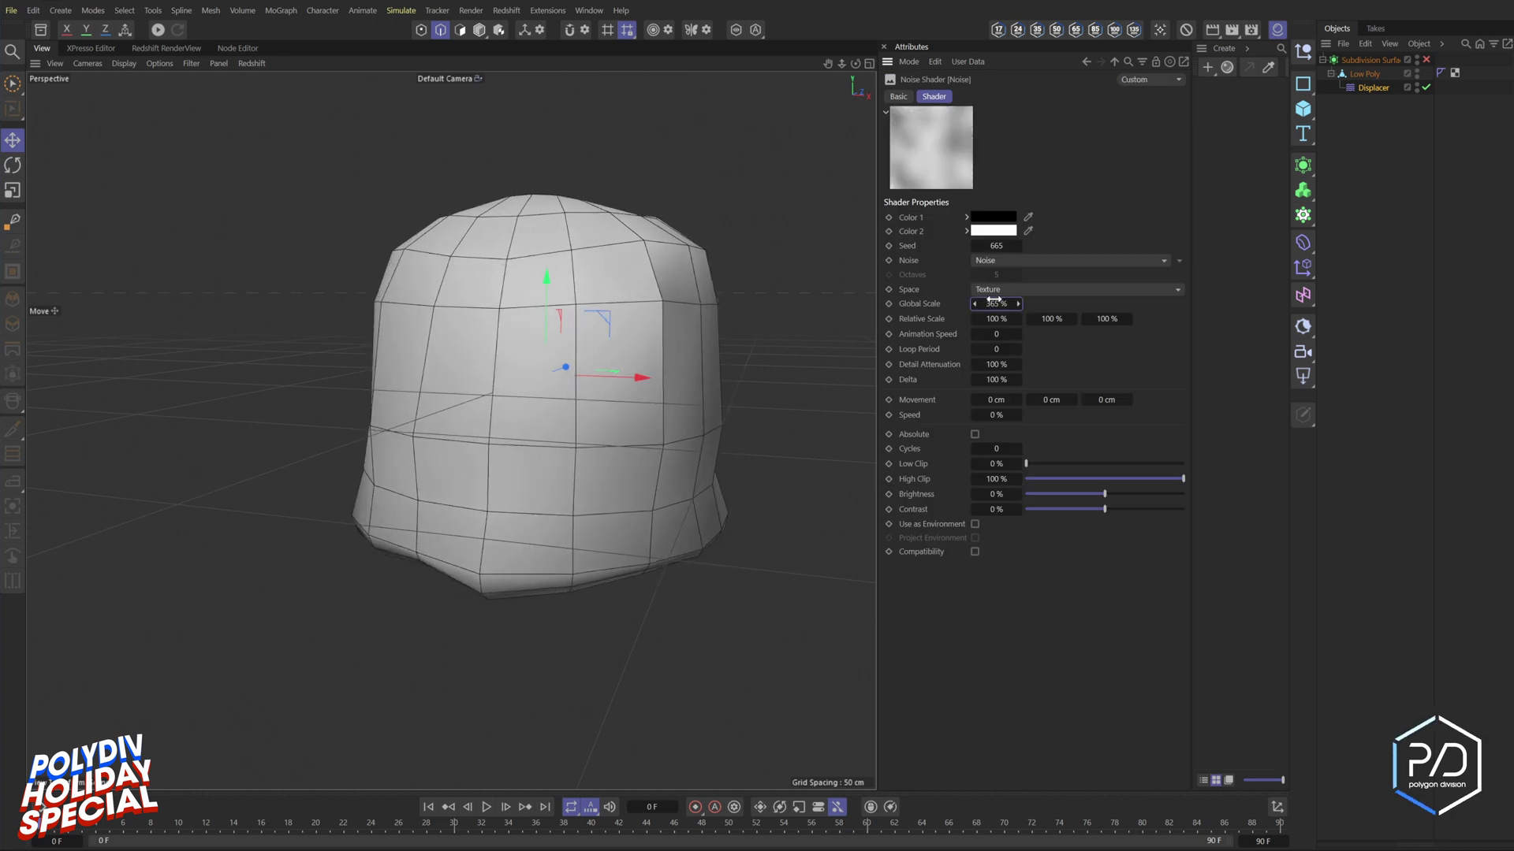
{"action": "left_click", "coordinate": [1114, 61]}
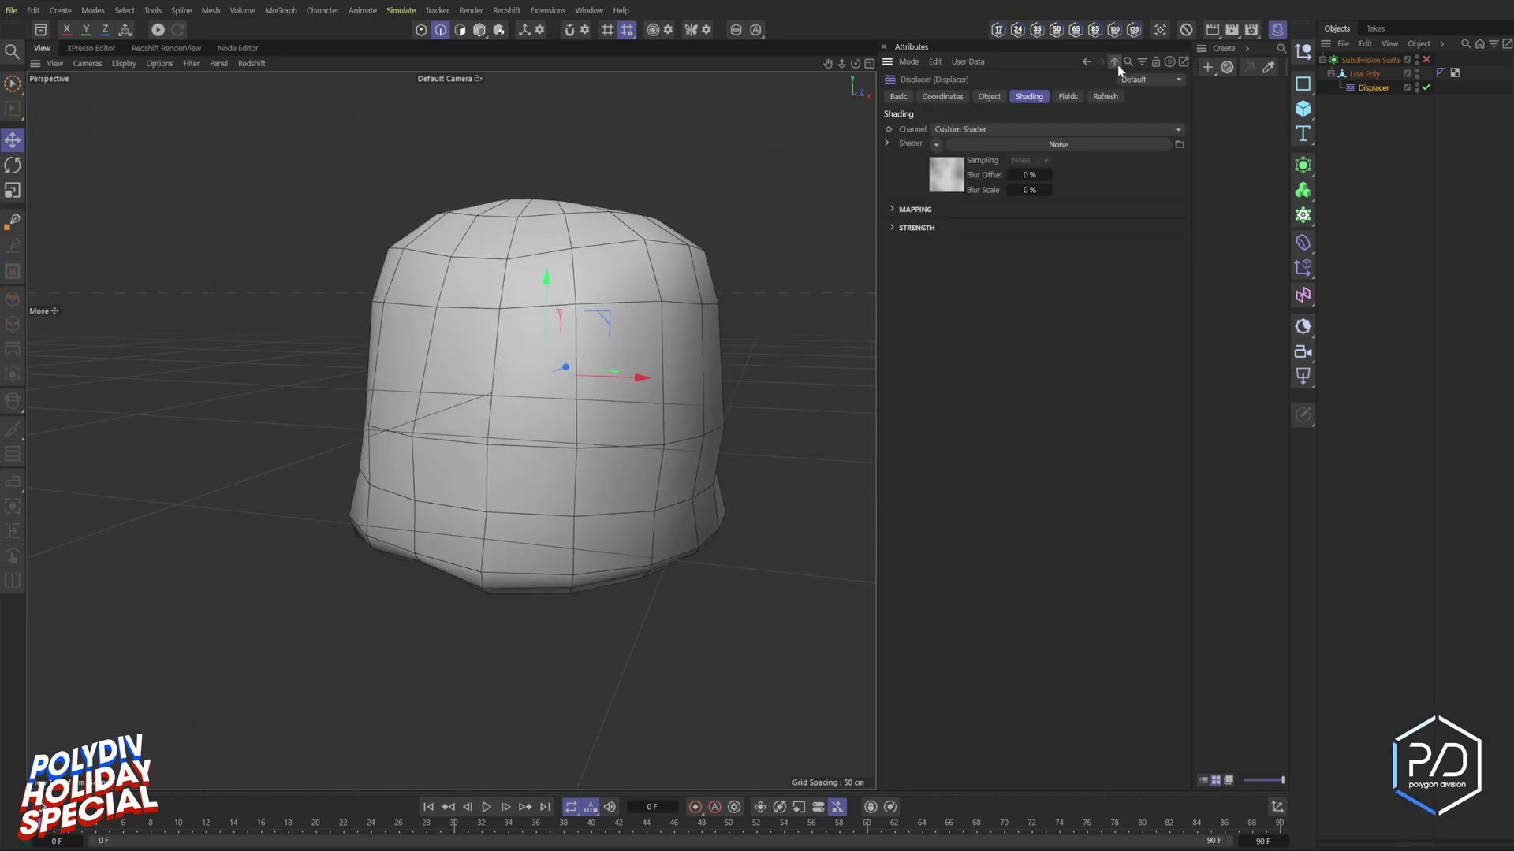
- Set the Displacer's height to 2 cm and re-enable the Subdivision Surface
{"action": "left_click", "coordinate": [988, 96]}
{"action": "left_click_drag", "start_coordinate": [969, 168], "coordinate": [960, 167]}
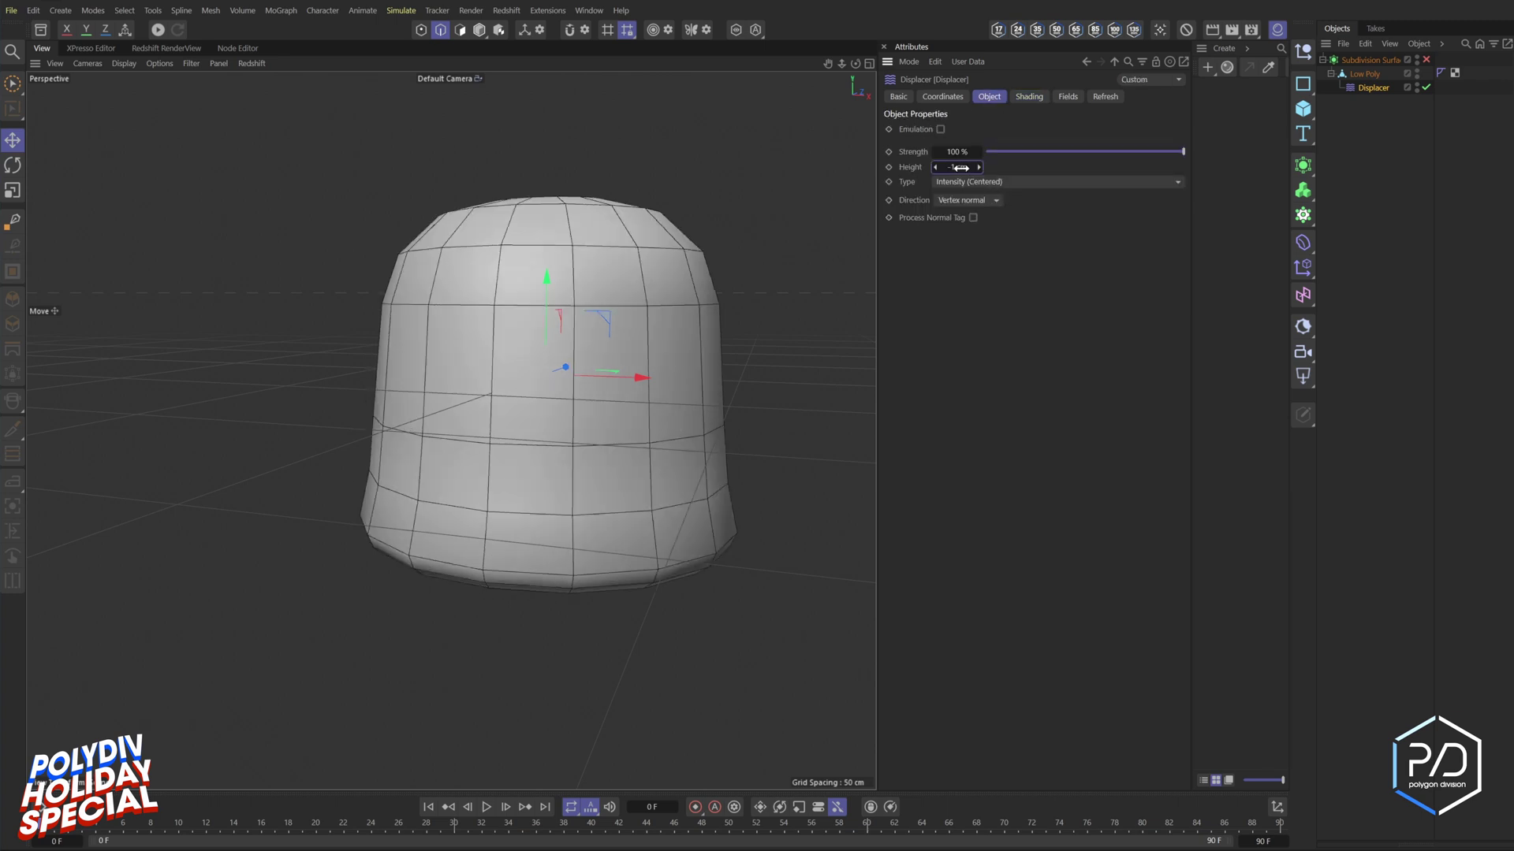
{"action": "key", "text": "Return"}
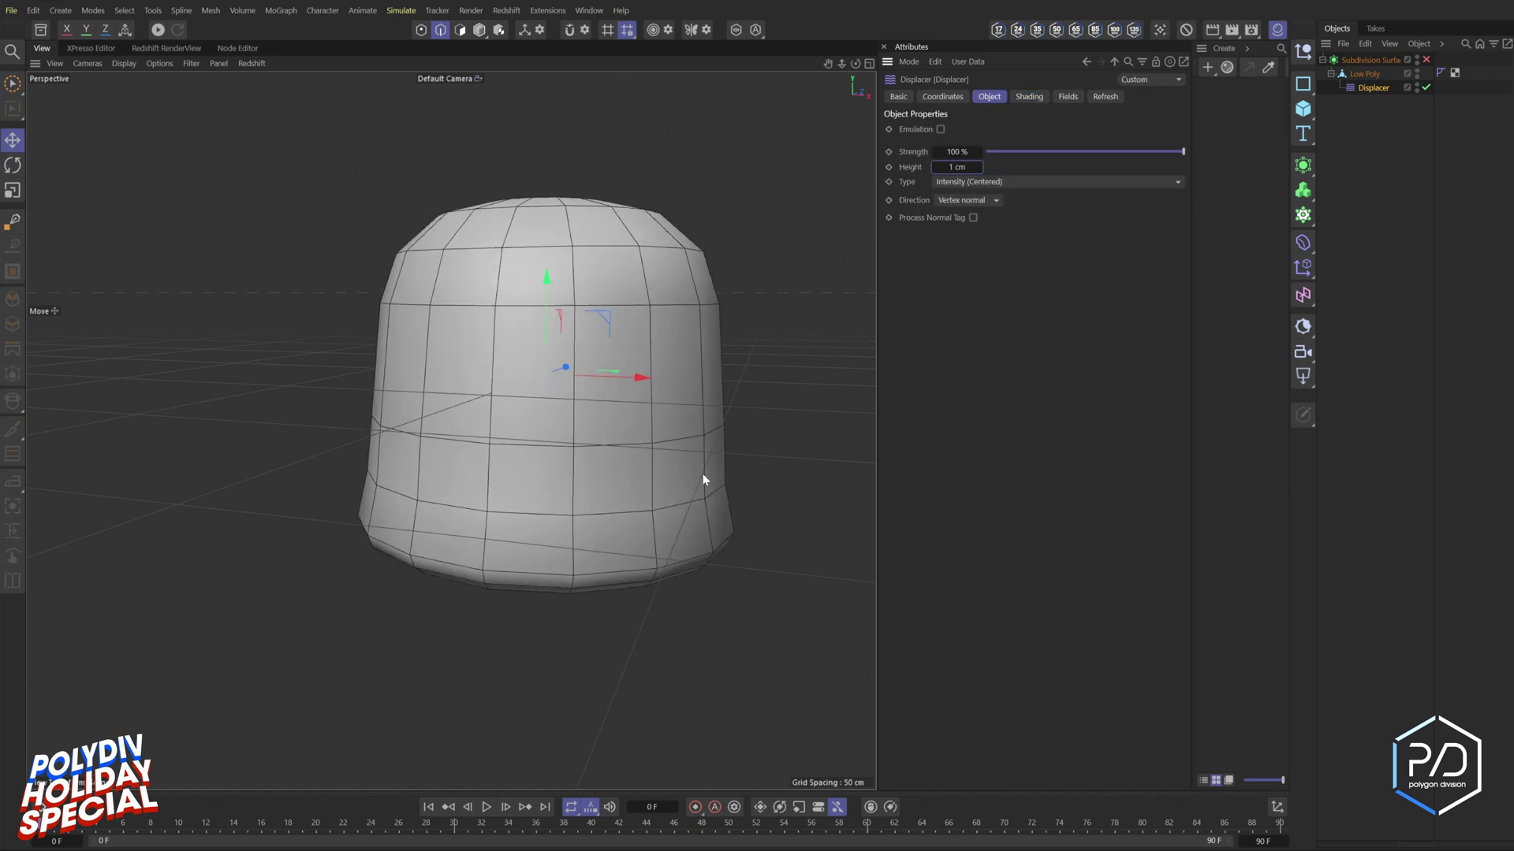
{"action": "left_click", "coordinate": [1426, 59]}
{"action": "left_click", "coordinate": [979, 163]}
{"action": "left_click_drag", "start_coordinate": [578, 436], "coordinate": [631, 473], "text": "alt"}
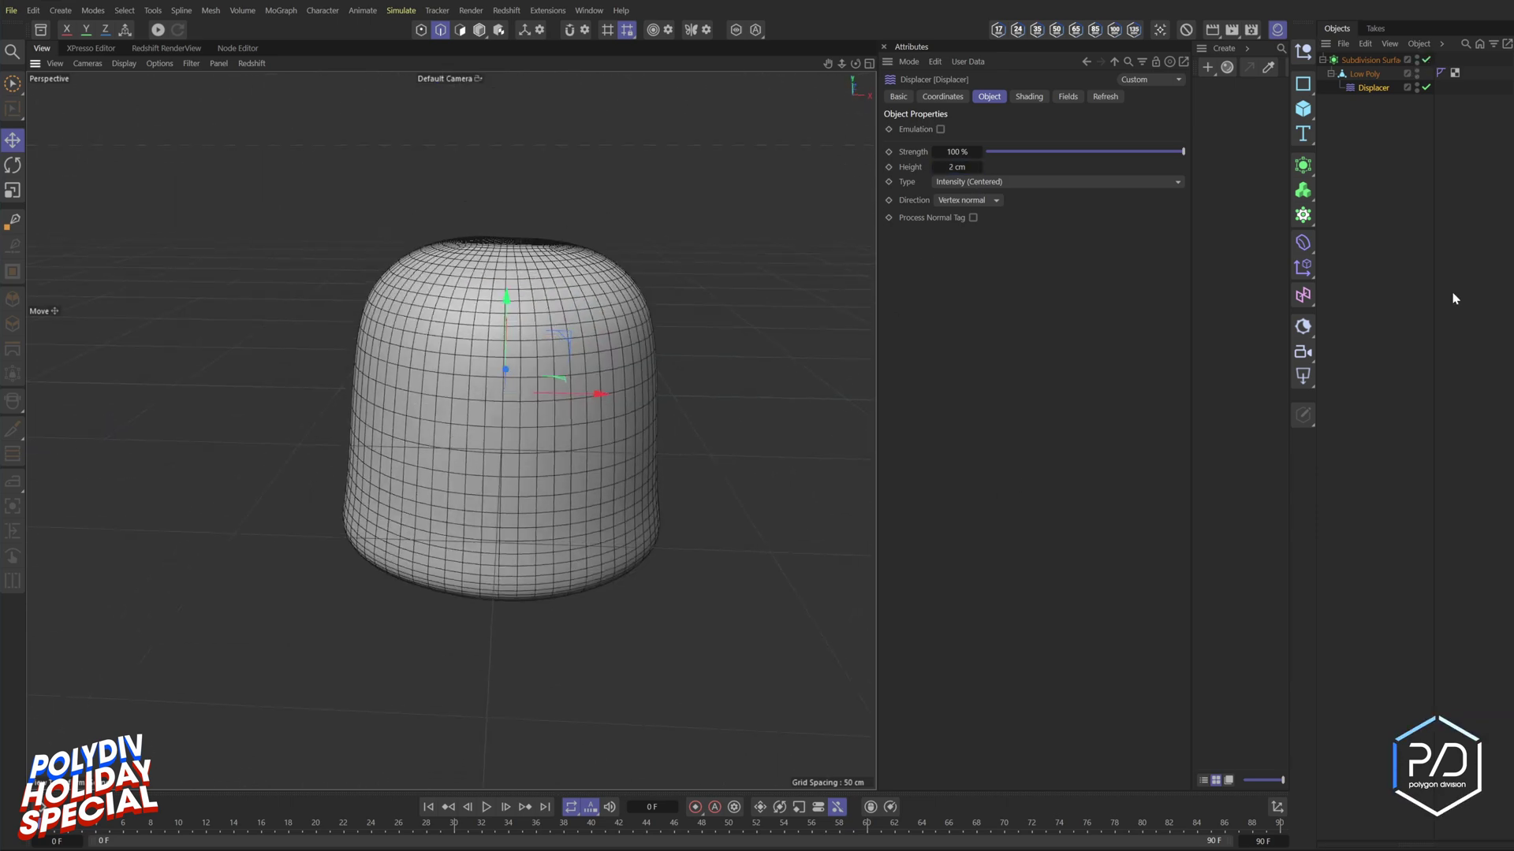
- Collapse the Subdivision Surface's hierarchy and rename it "Gumdrop Smooth"
{"action": "left_click", "coordinate": [1323, 60]}
{"action": "double_click", "coordinate": [1368, 60]}
{"action": "type", "text": "Gumdrop S"}
{"action": "type", "text": "mooth"}
{"action": "key", "text": "Return"}
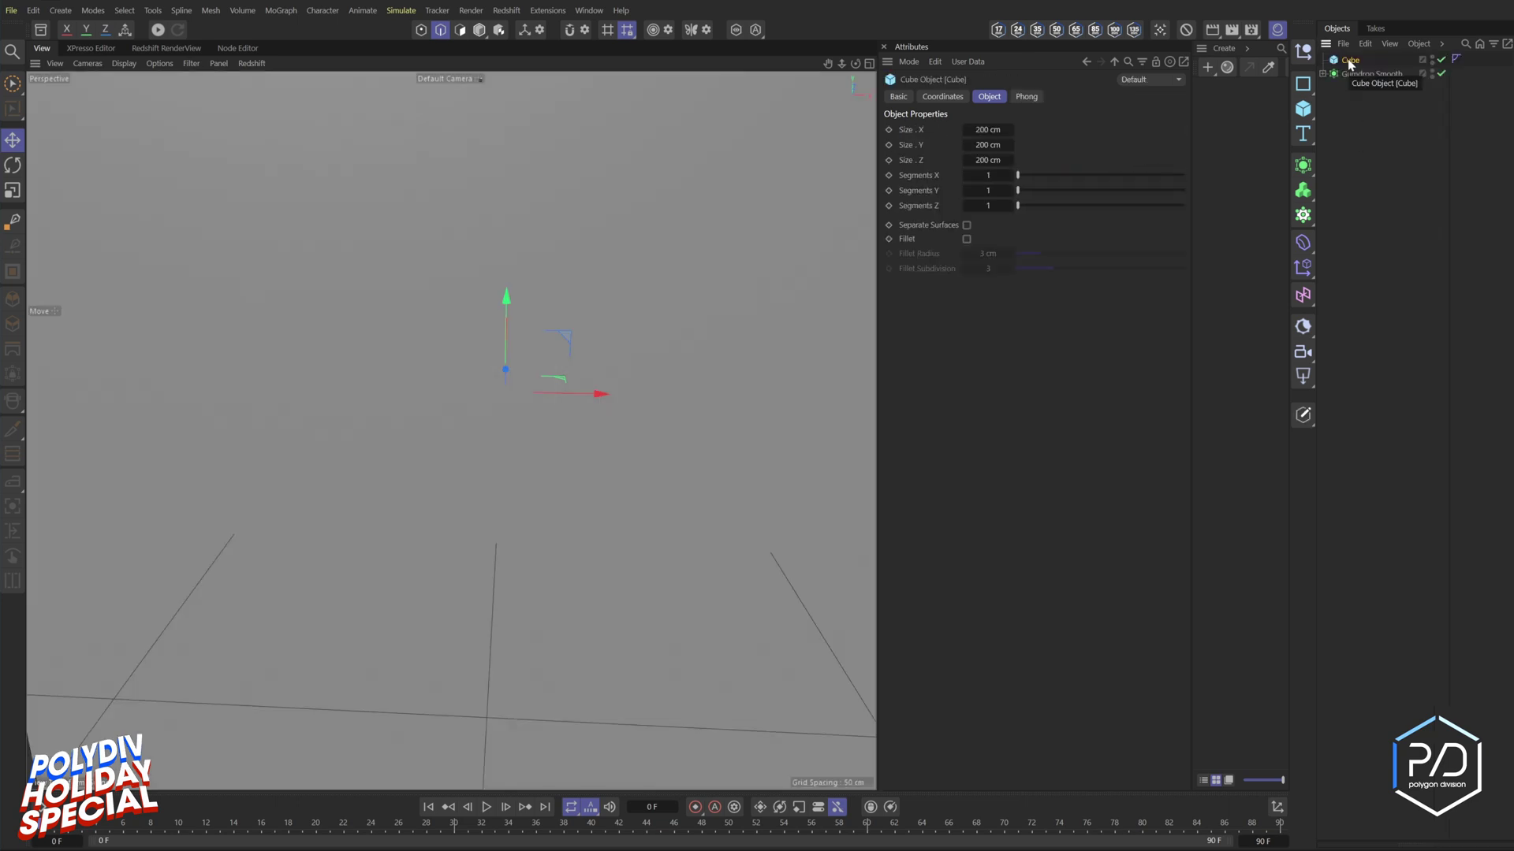
- Set the new cube's size to 1 cm on X, Y and Z, and hide Gumdrop Smooth
{"action": "left_click", "coordinate": [984, 129]}
{"action": "type", "text": "1"}
{"action": "key", "text": "Tab"}
{"action": "type", "text": "1"}
{"action": "key", "text": "Tab"}
{"action": "type", "text": "1"}
{"action": "key", "text": "Tab"}
{"action": "double_click", "coordinate": [1431, 74], "text": "alt"}
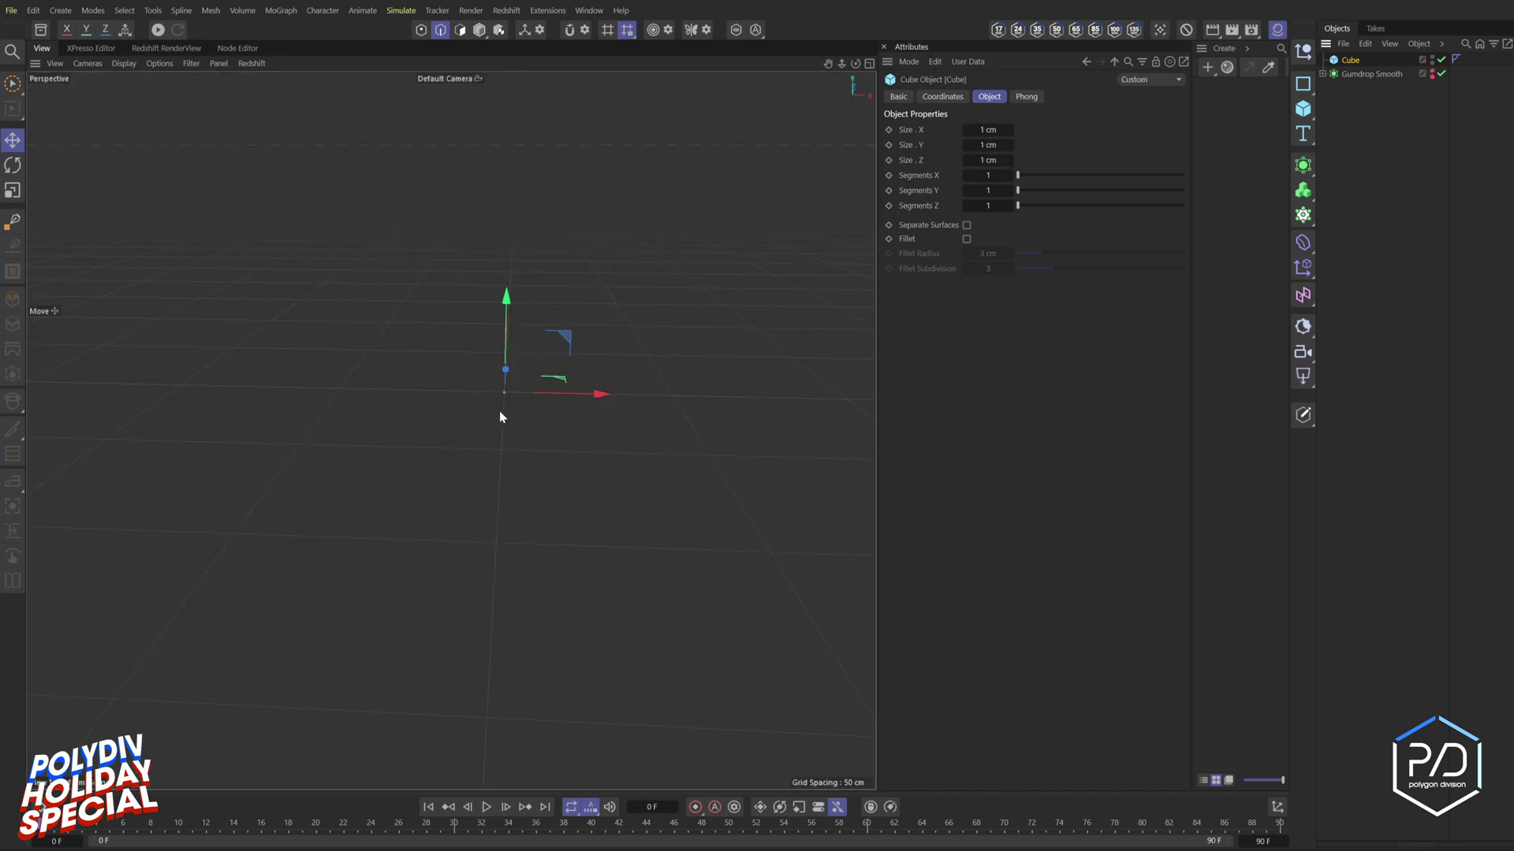
{"action": "right_click_drag", "start_coordinate": [500, 410], "coordinate": [585, 400], "text": "alt"}
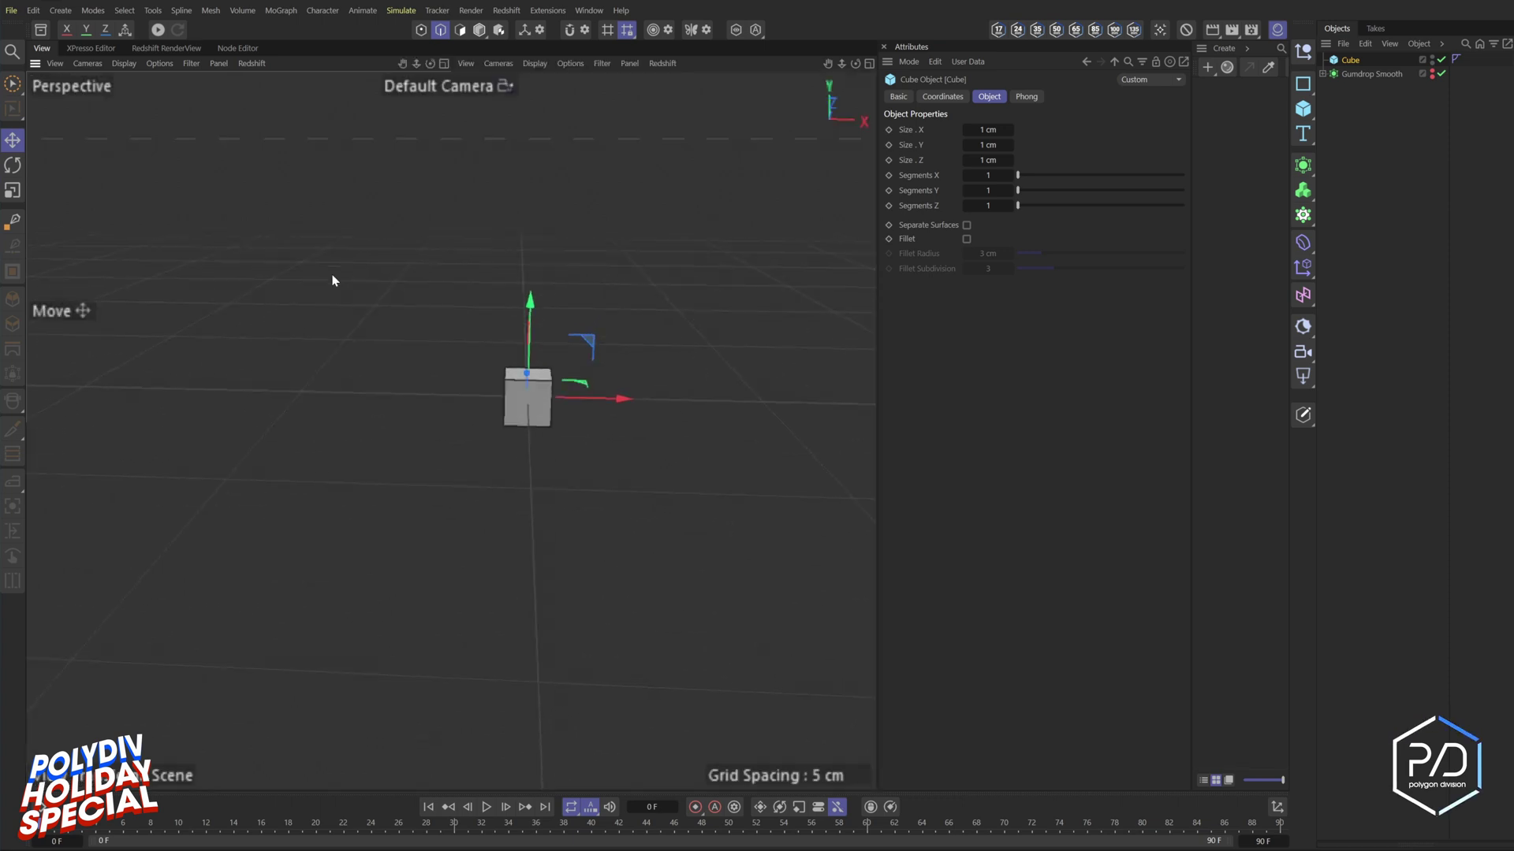
{"action": "left_click_drag", "start_coordinate": [533, 373], "coordinate": [532, 405], "text": "alt"}
{"action": "middle_click", "coordinate": [540, 409]}
{"action": "middle_click", "coordinate": [541, 409]}
- Add a cylinder with 1 cm radius, 2 cm height, 1 height segment and 6 rotation segments
{"action": "left_click_drag", "start_coordinate": [1305, 112], "coordinate": [1323, 142]}
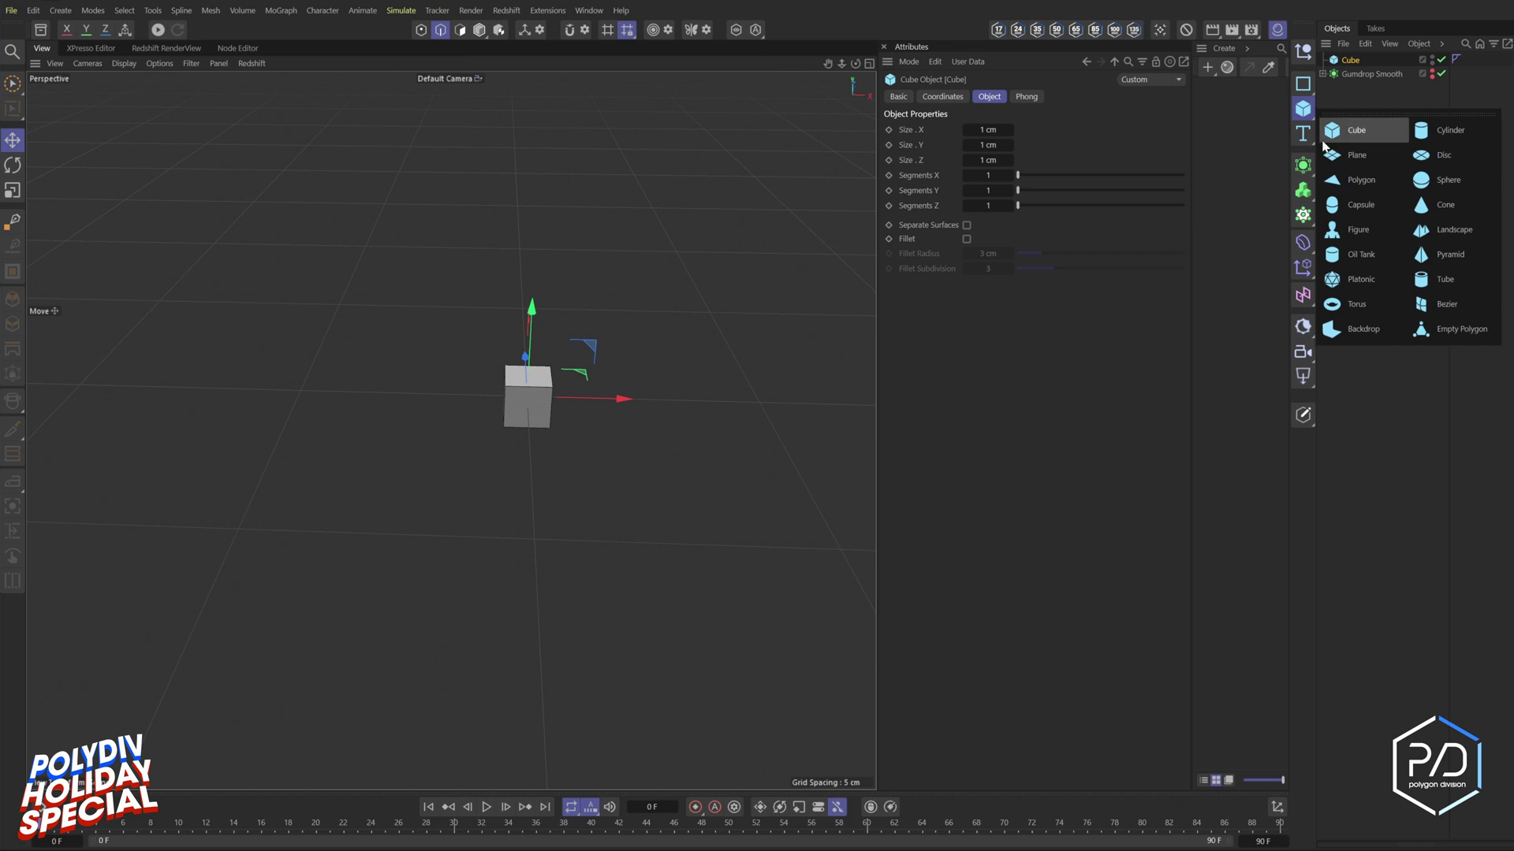
{"action": "left_click", "coordinate": [1449, 130]}
{"action": "left_click", "coordinate": [991, 129]}
{"action": "type", "text": "1"}
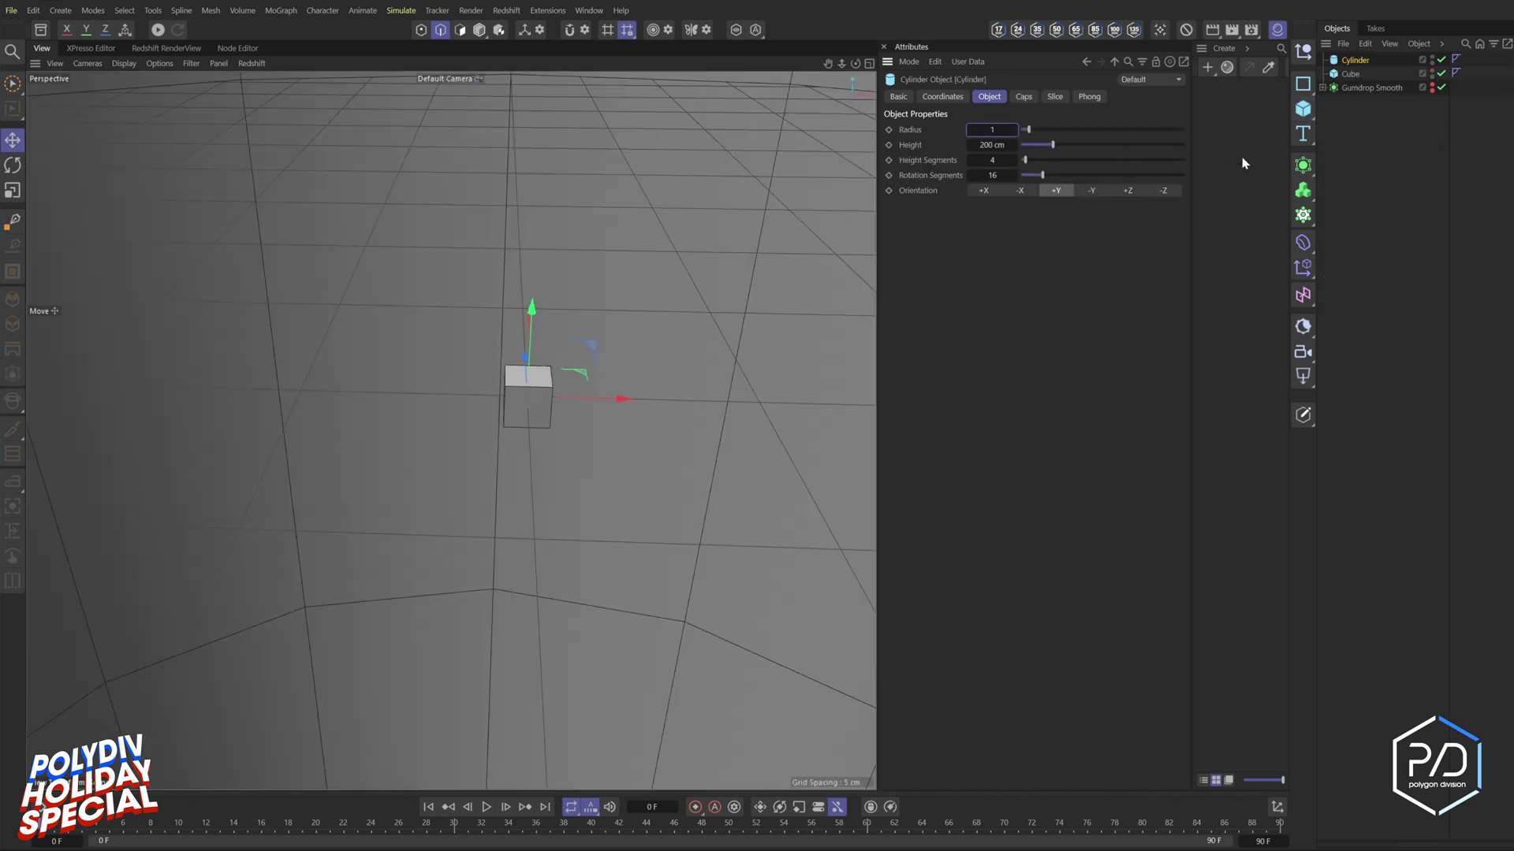
{"action": "key", "text": "Tab"}
{"action": "type", "text": "2"}
{"action": "key", "text": "Tab"}
{"action": "type", "text": "1"}
{"action": "key", "text": "Tab"}
{"action": "type", "text": "6"}
{"action": "key", "text": "Tab"}
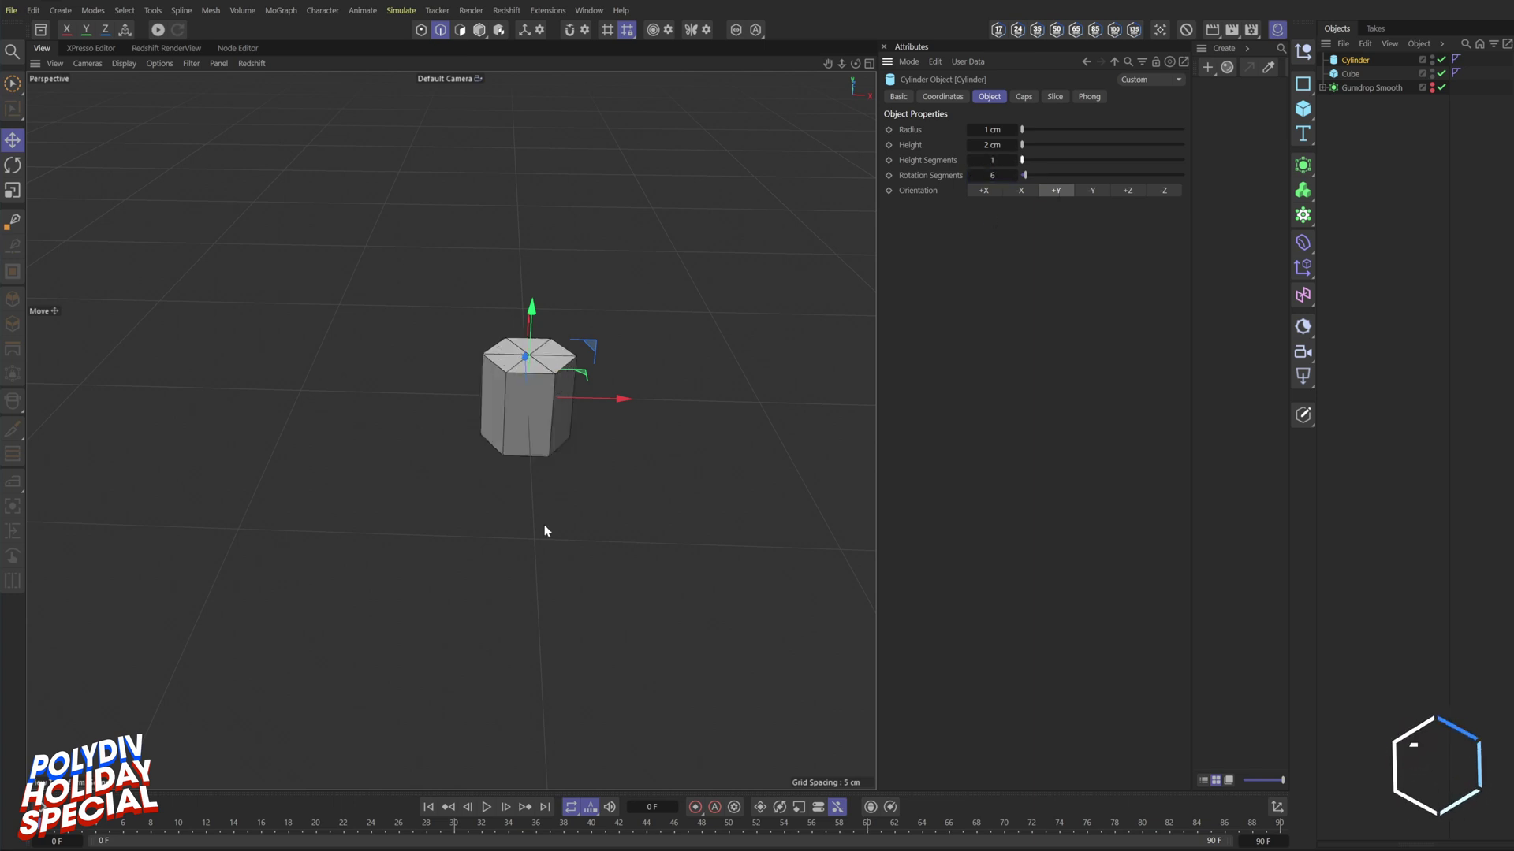
- Move the cylinder along X to sit beside the cube, and resize it to 0.5 cm radius and 1.5 cm height
{"action": "left_click_drag", "start_coordinate": [525, 399], "coordinate": [713, 400]}
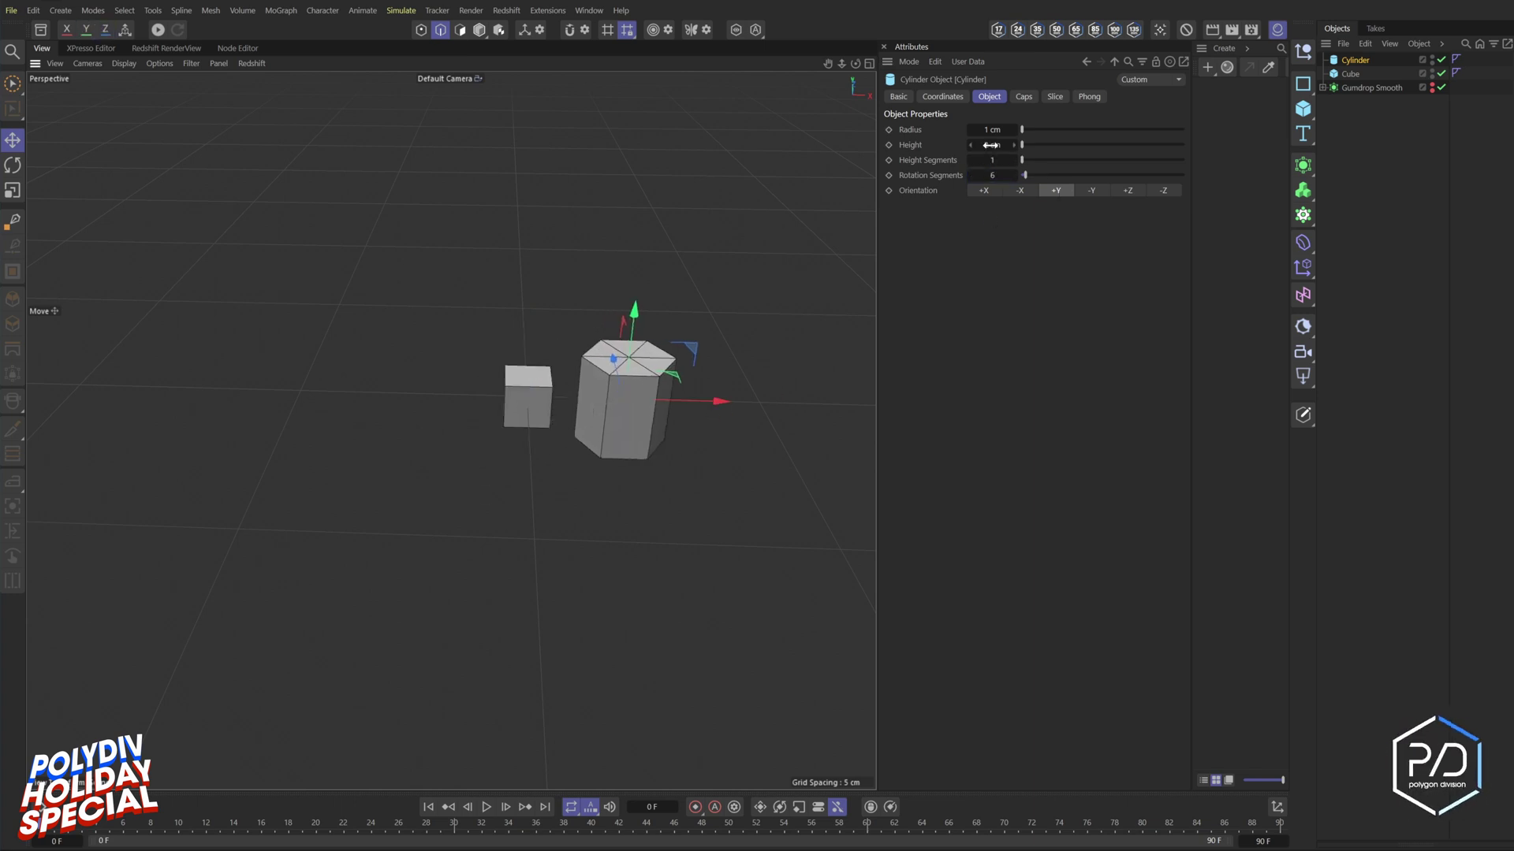
{"action": "left_click_drag", "start_coordinate": [979, 130], "coordinate": [1095, 186]}
{"action": "type", "text": ".5"}
{"action": "key", "text": "Tab"}
{"action": "type", "text": "1.5"}
{"action": "key", "text": "Return"}
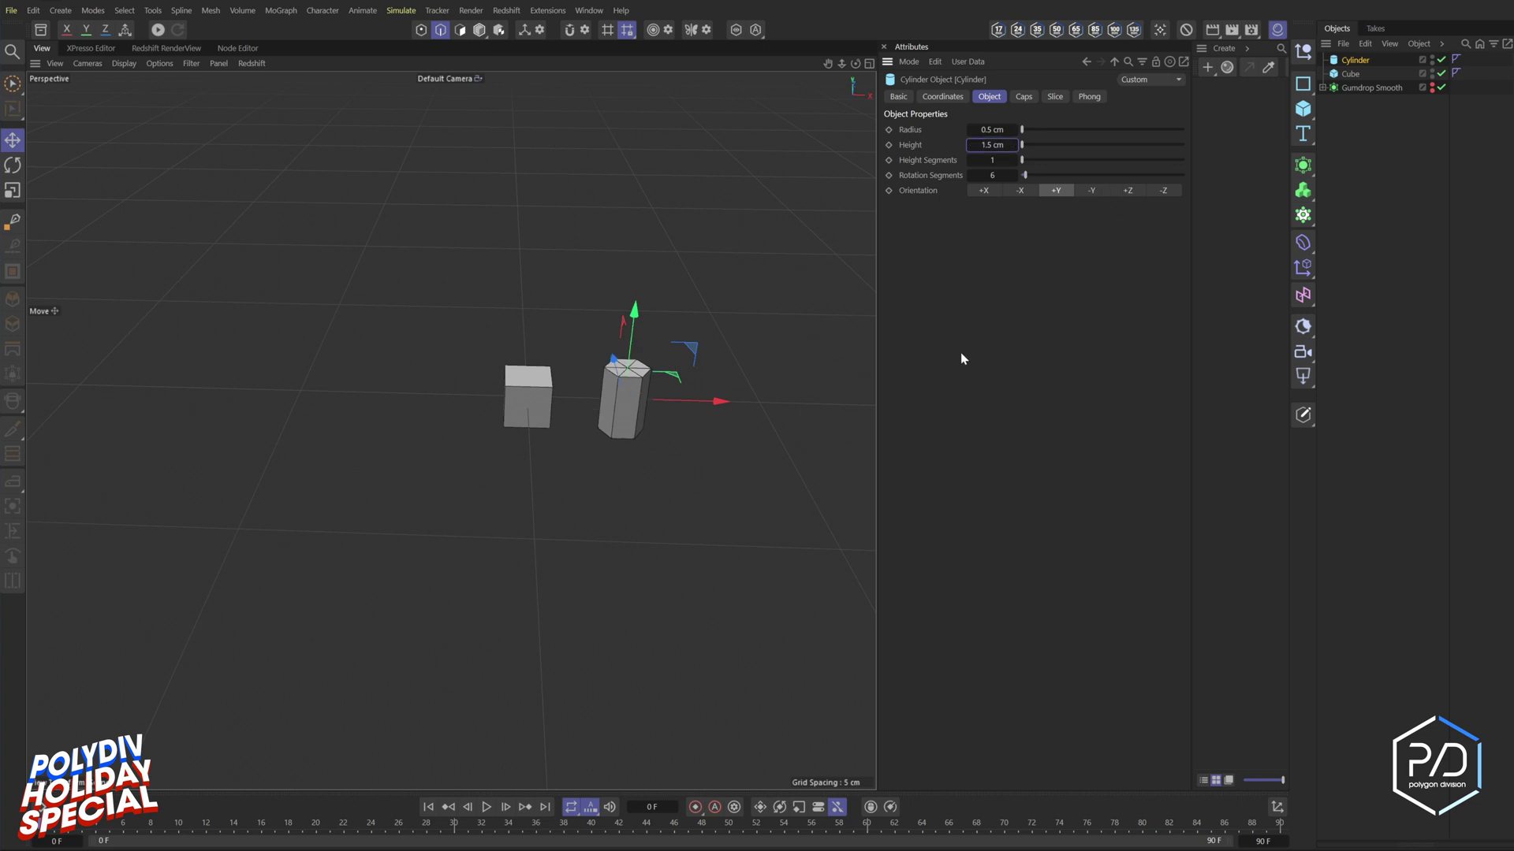
- Group the cube and cylinder under a null named "Sugar" and hide it in the viewport and render
{"action": "left_click", "coordinate": [1302, 51]}
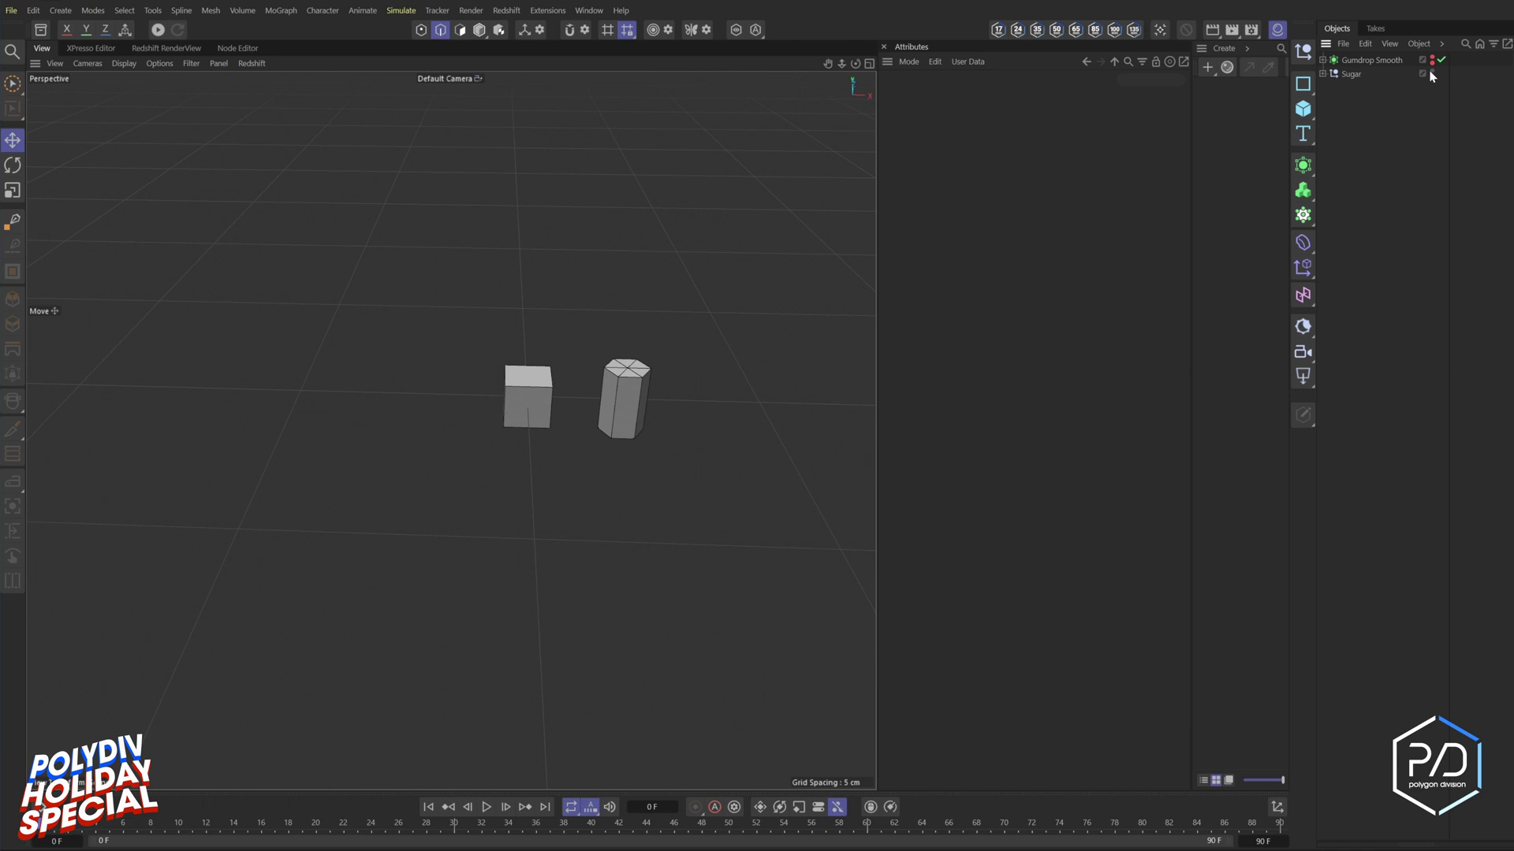
{"action": "left_click", "coordinate": [1432, 71], "text": "alt"}
{"action": "left_click", "coordinate": [1432, 72], "text": "alt"}
- Make Gumdrop Smooth visible again and frame it in the perspective view
{"action": "left_click", "coordinate": [1366, 61]}
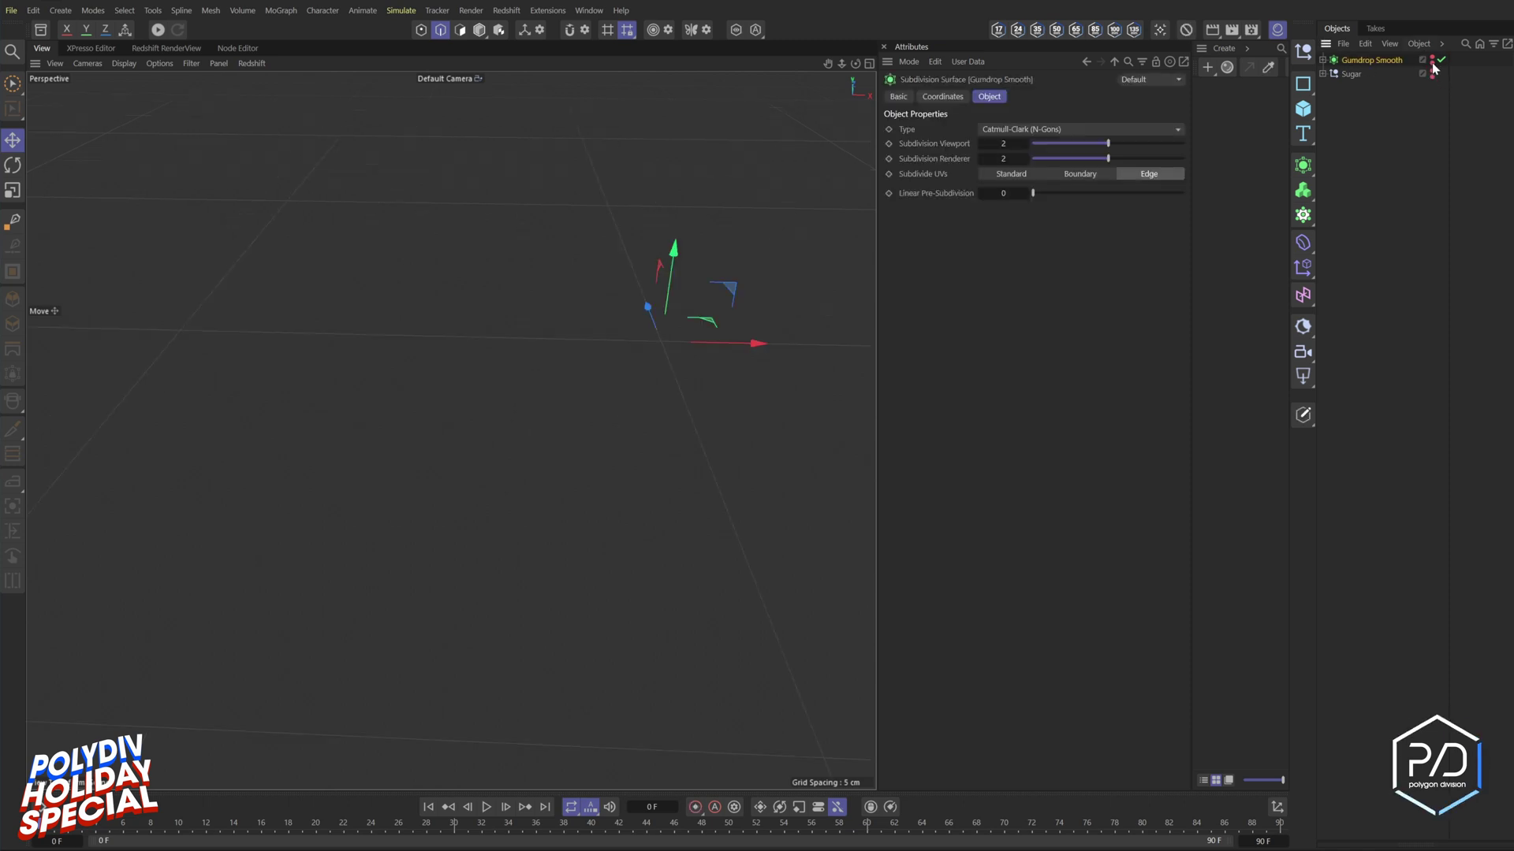
{"action": "left_click", "coordinate": [1432, 63], "text": "alt"}
{"action": "key", "text": "s"}
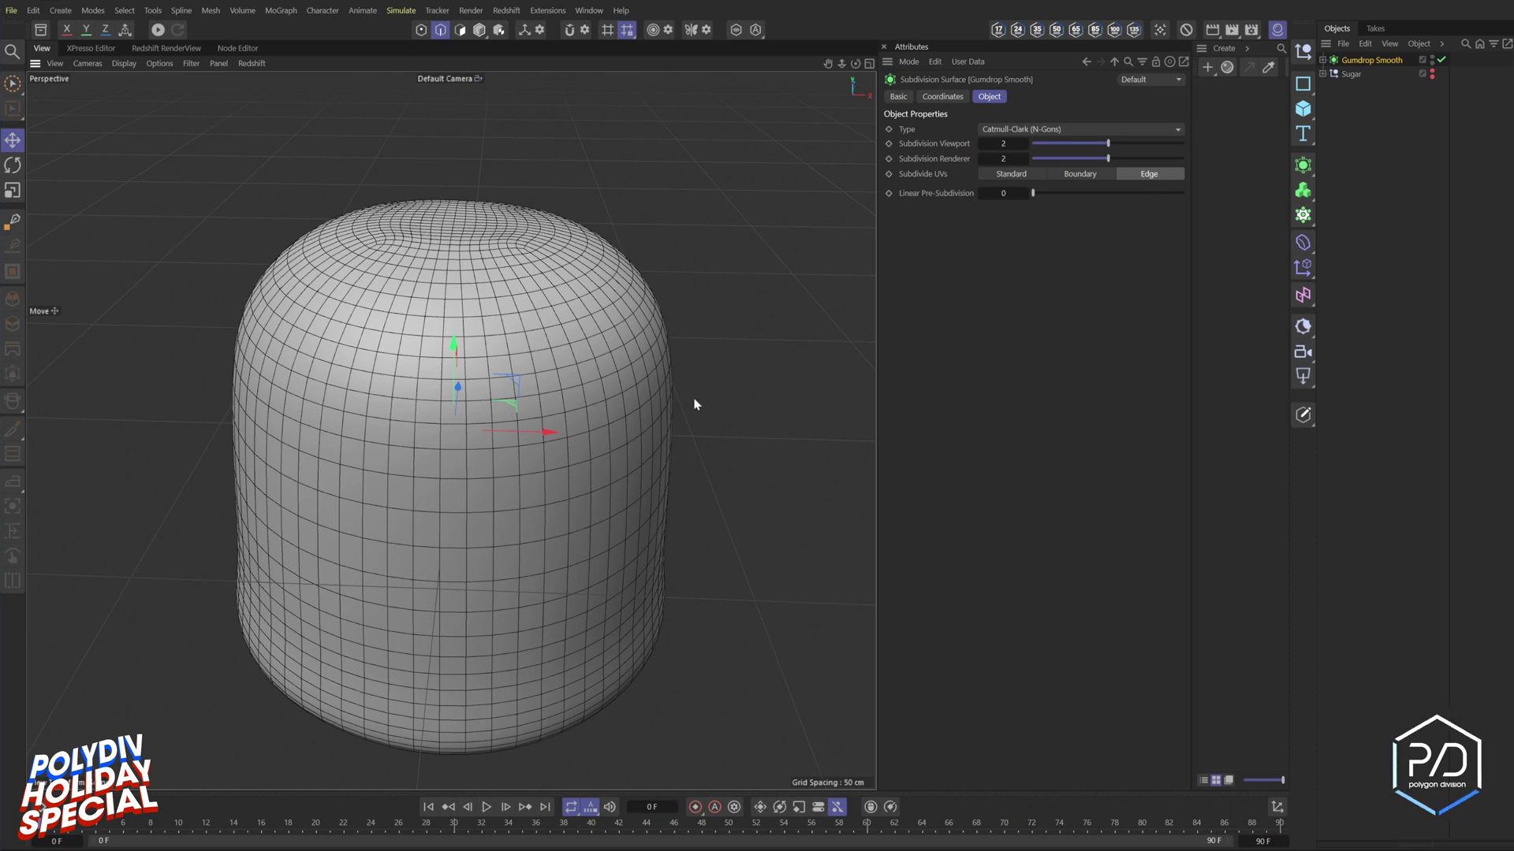
- Add a Redshift Matrix Scatter object to the scene
{"action": "left_click", "coordinate": [506, 11]}
{"action": "mouse_move", "coordinate": [544, 35]}
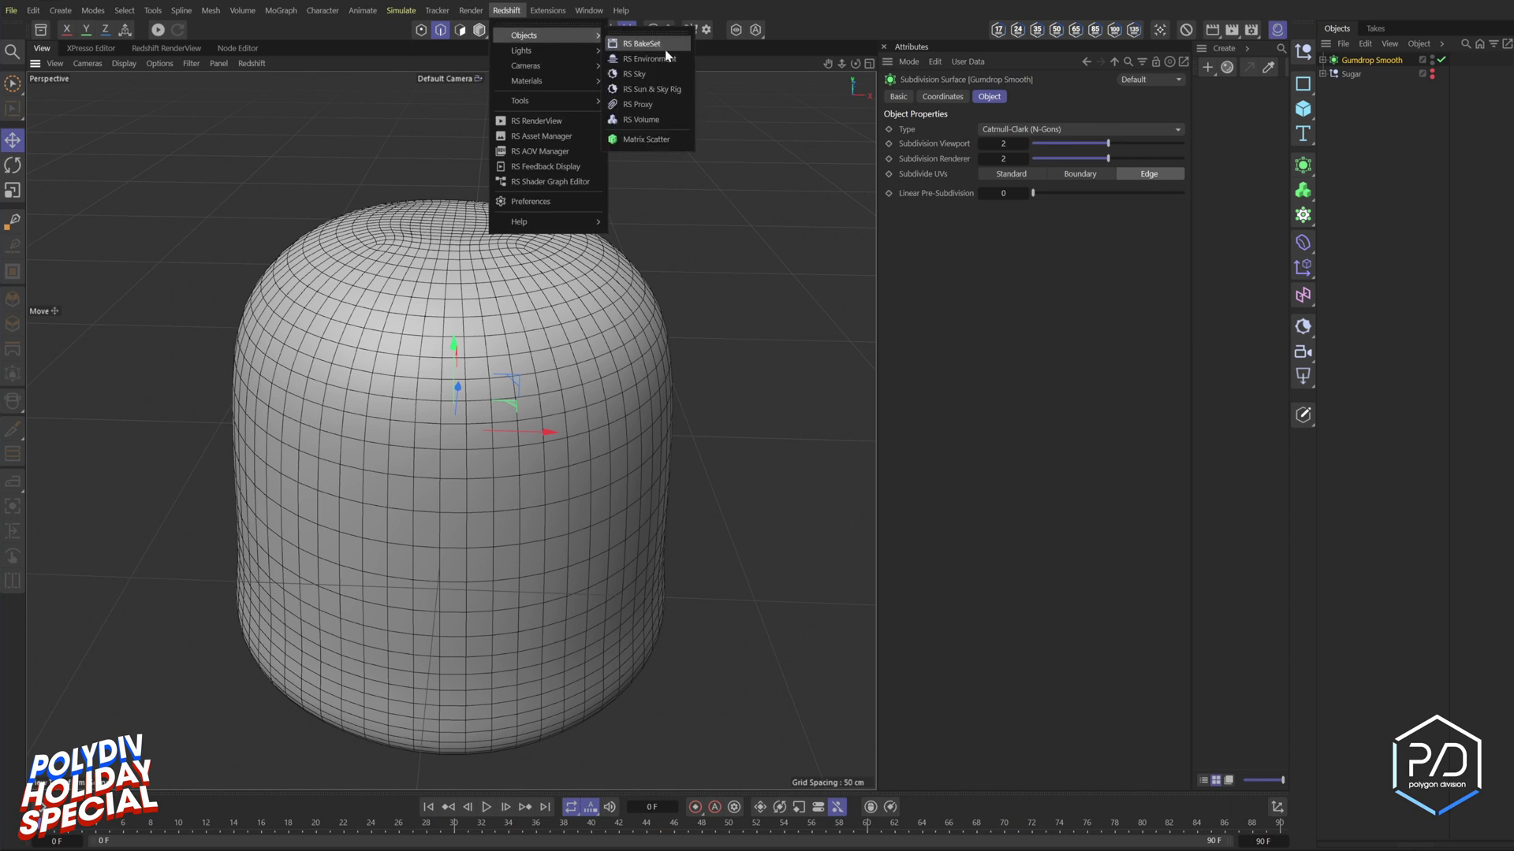
{"action": "left_click", "coordinate": [651, 139]}
{"action": "left_click", "coordinate": [1302, 214]}
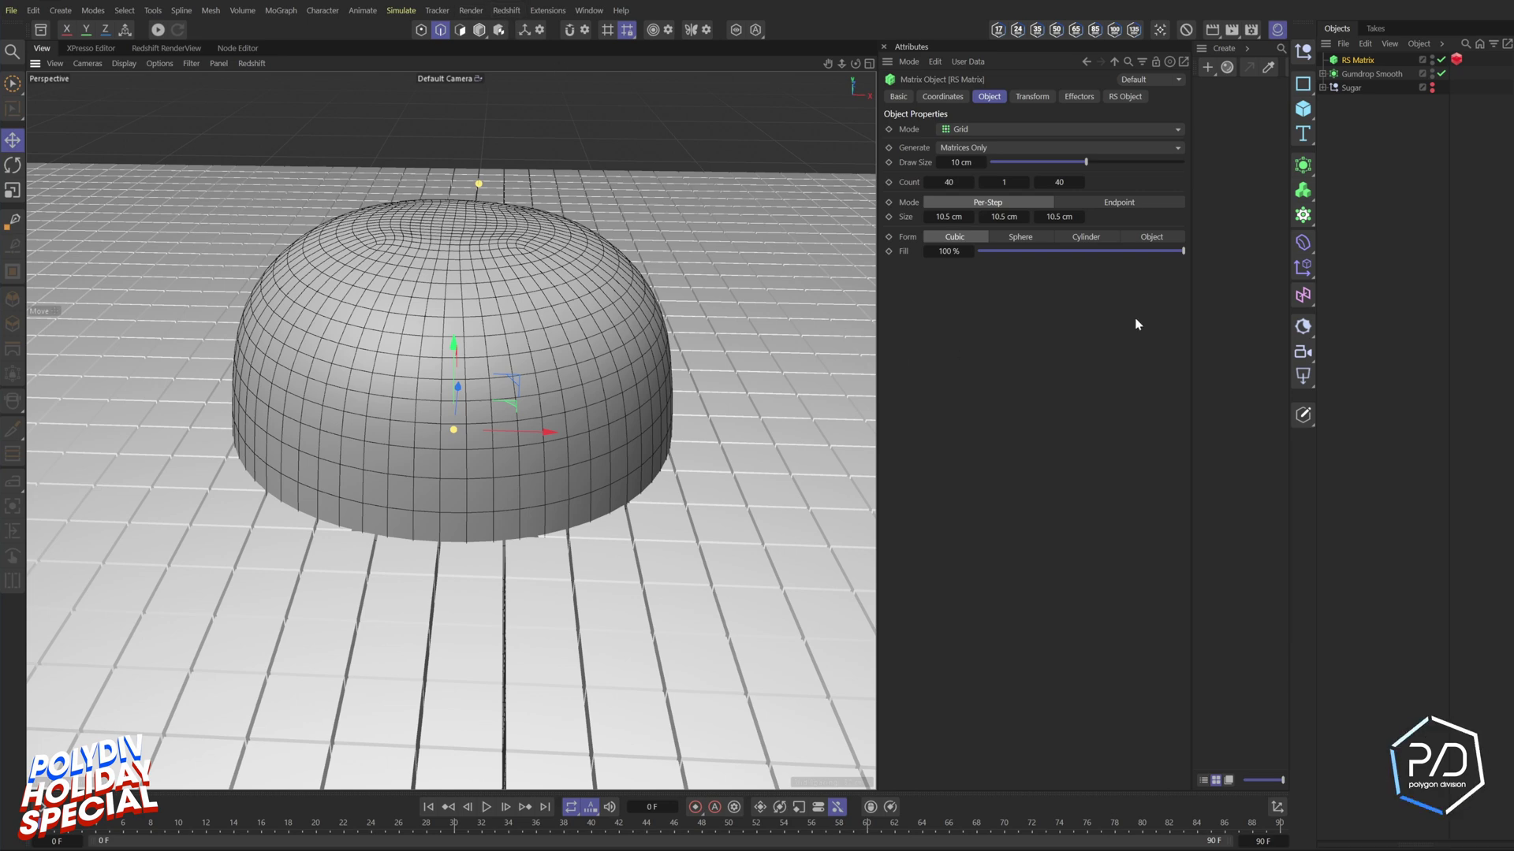
{"action": "left_click", "coordinate": [1301, 218]}
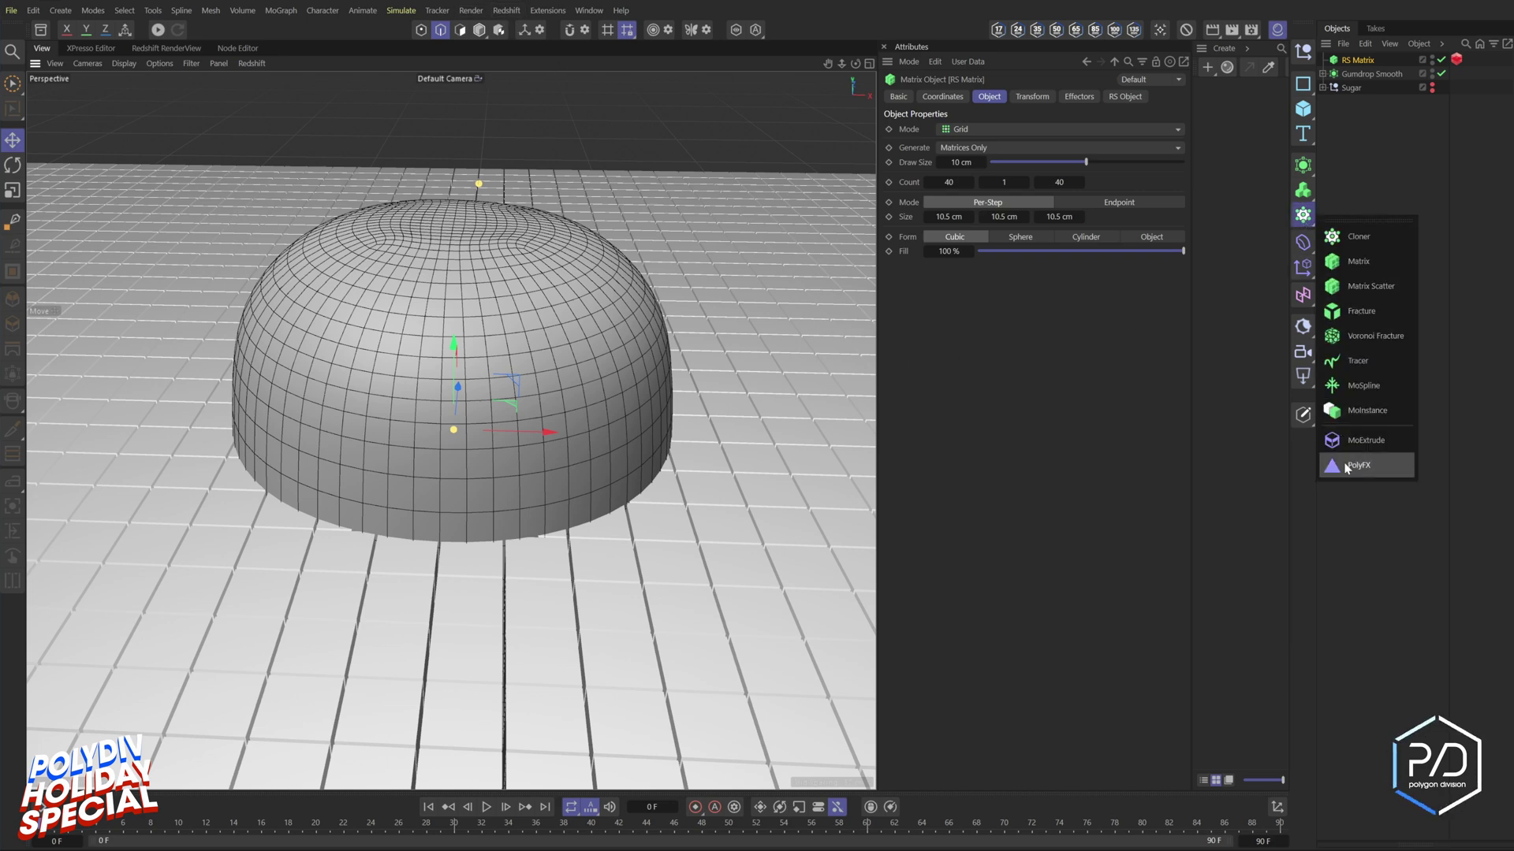
- On the RS Matrix's Redshift tag, use the Cube and Cylinder as custom particle objects with Random distribution
{"action": "left_click", "coordinate": [1456, 60]}
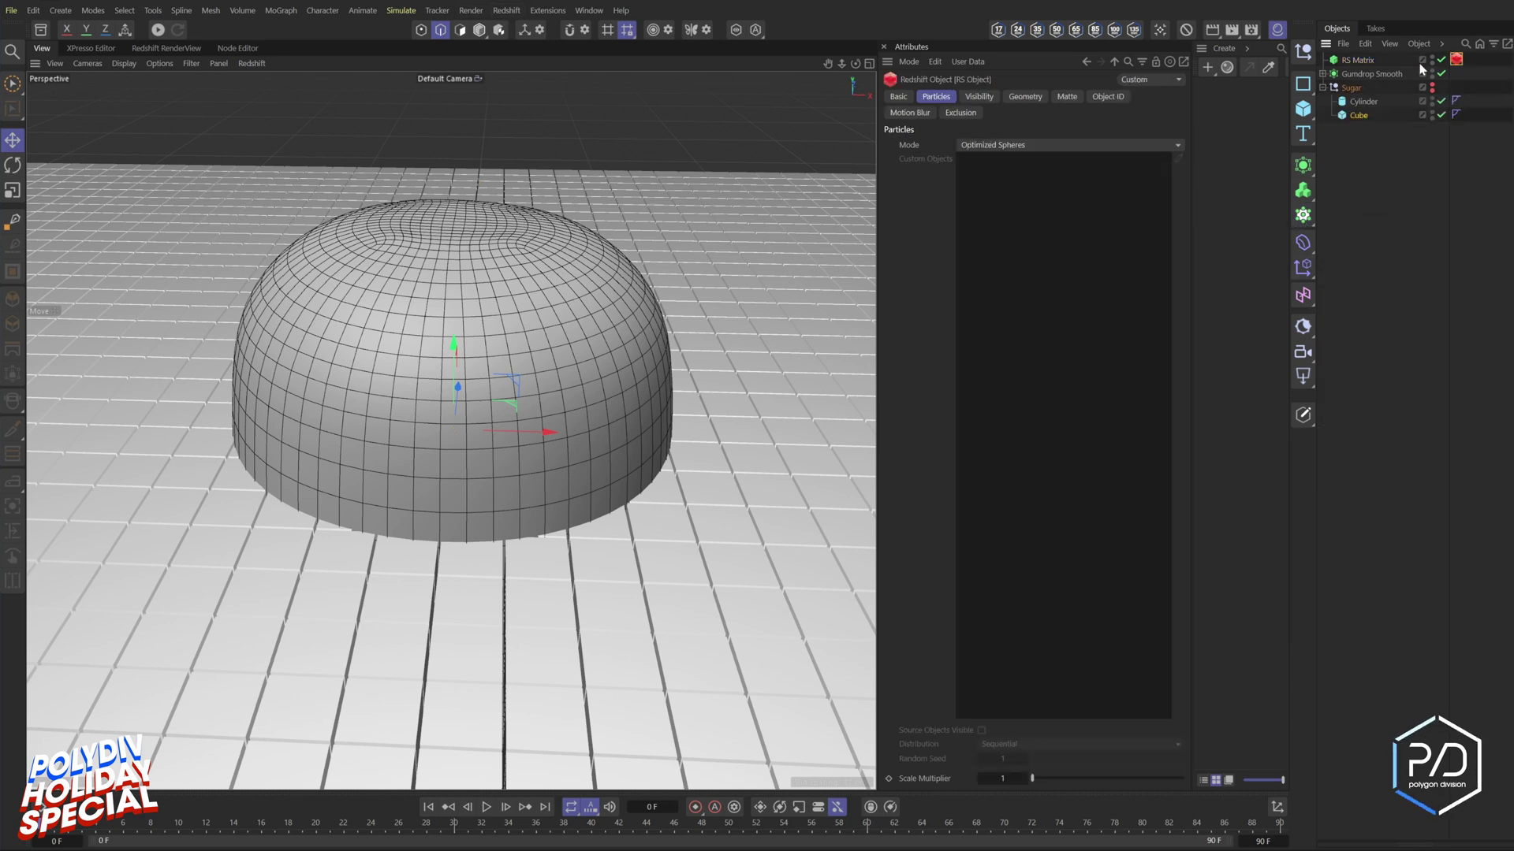
{"action": "left_click", "coordinate": [1069, 146]}
{"action": "left_click", "coordinate": [1018, 227]}
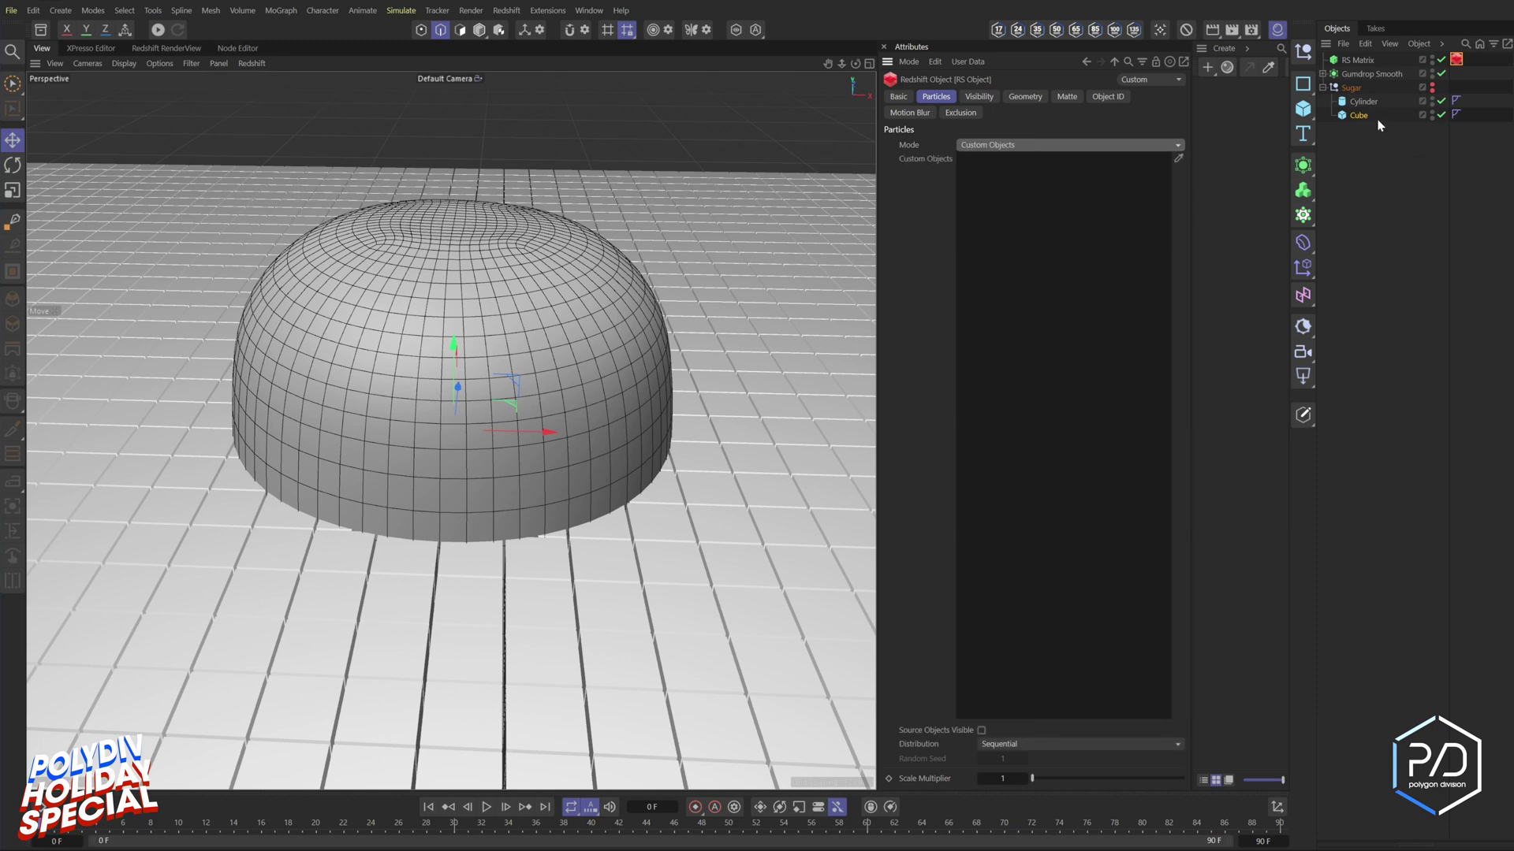
{"action": "left_click_drag", "start_coordinate": [1361, 115], "coordinate": [1071, 260]}
{"action": "left_click_drag", "start_coordinate": [1366, 101], "coordinate": [1052, 252]}
{"action": "left_click", "coordinate": [1017, 744]}
{"action": "left_click", "coordinate": [1008, 777]}
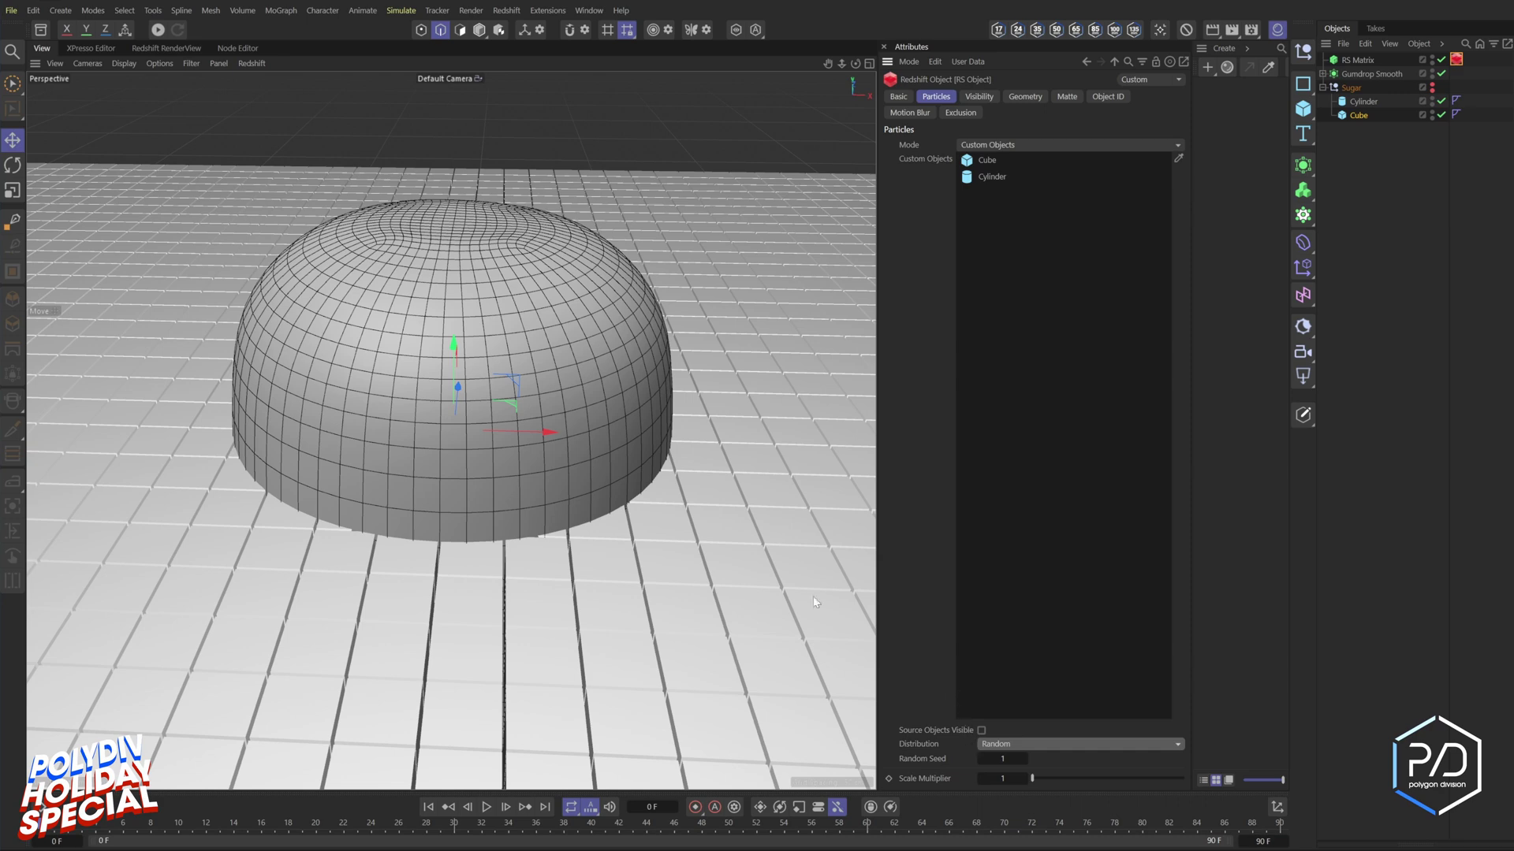
- Switch the RS Matrix to Object mode and use Gumdrop Smooth as the object its matrices are distributed on
{"action": "left_click", "coordinate": [1359, 61]}
{"action": "left_click", "coordinate": [1003, 129]}
{"action": "left_click", "coordinate": [1003, 148]}
{"action": "left_click_drag", "start_coordinate": [1380, 75], "coordinate": [1020, 188]}
- Set the RS Matrix count to 500 and its draw size to 1 cm
{"action": "left_click_drag", "start_coordinate": [1033, 300], "coordinate": [1210, 300]}
{"action": "left_click", "coordinate": [942, 301]}
{"action": "type", "text": "500"}
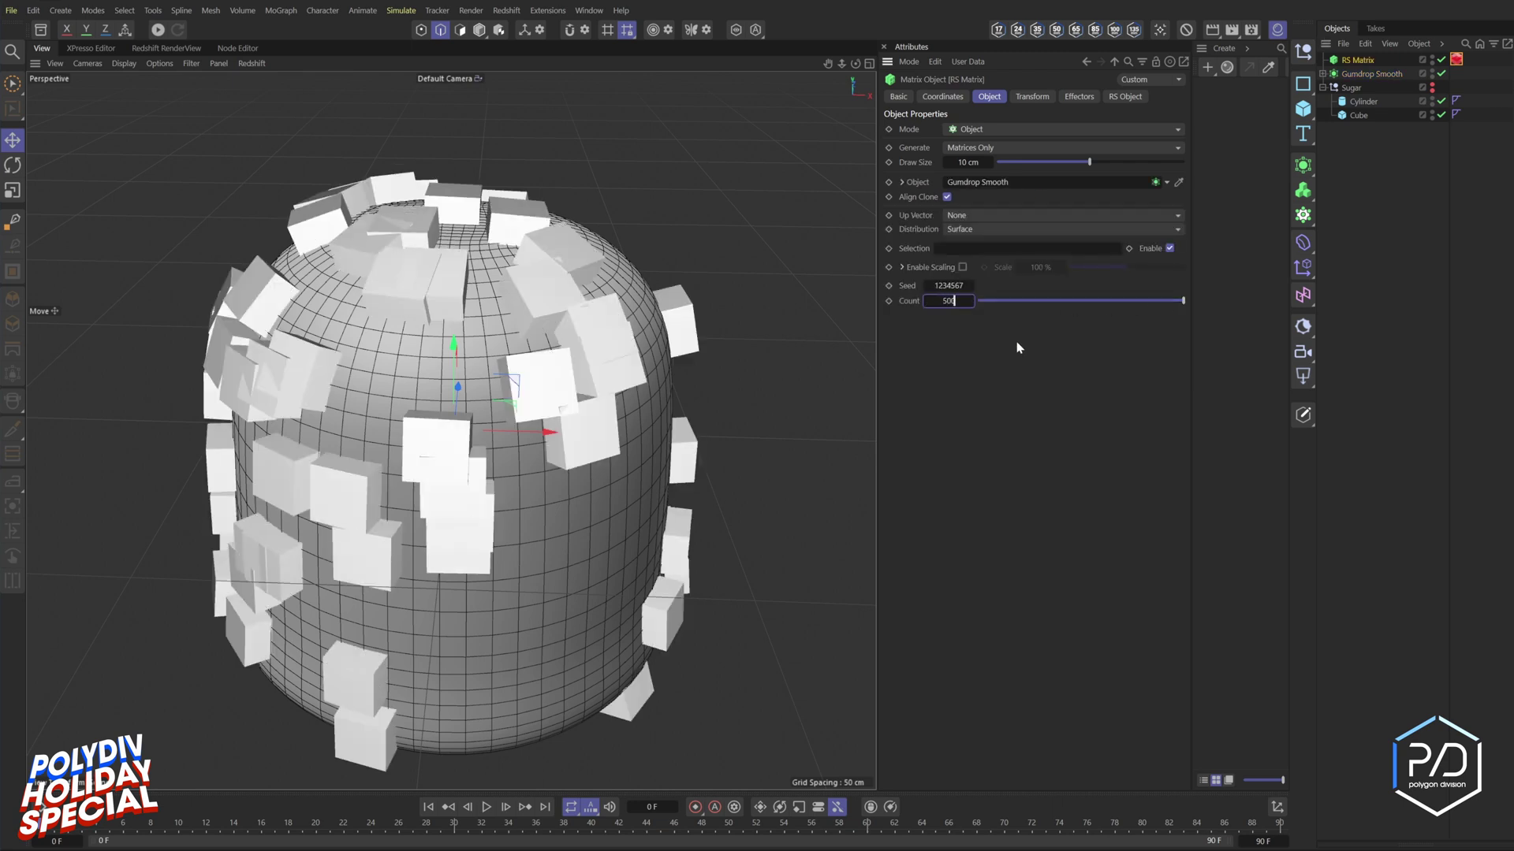
{"action": "key", "text": "Return"}
{"action": "left_click", "coordinate": [991, 163]}
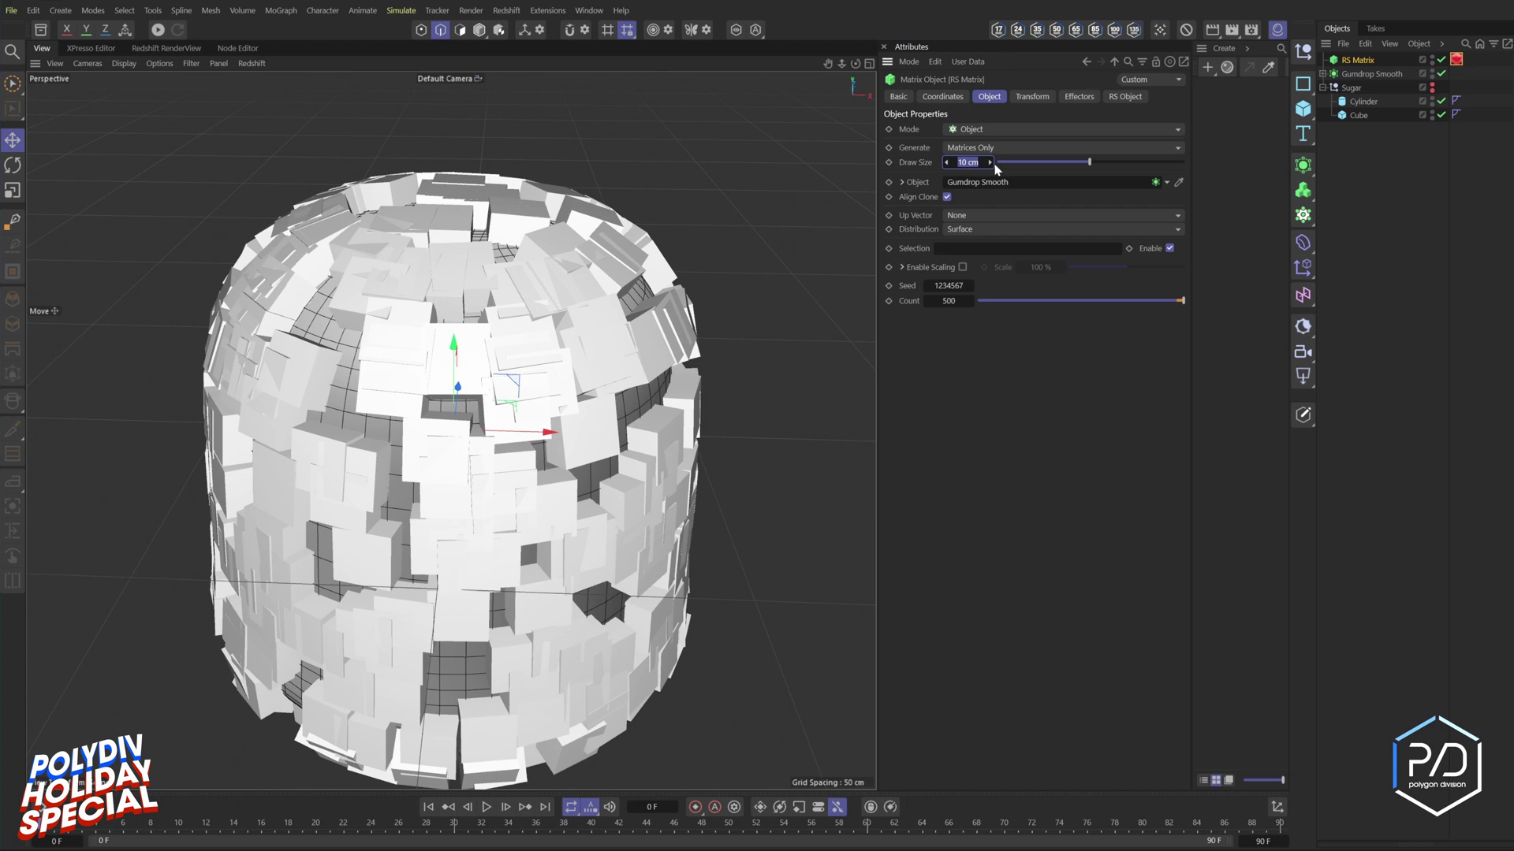
{"action": "type", "text": "1"}
{"action": "key", "text": "Return"}
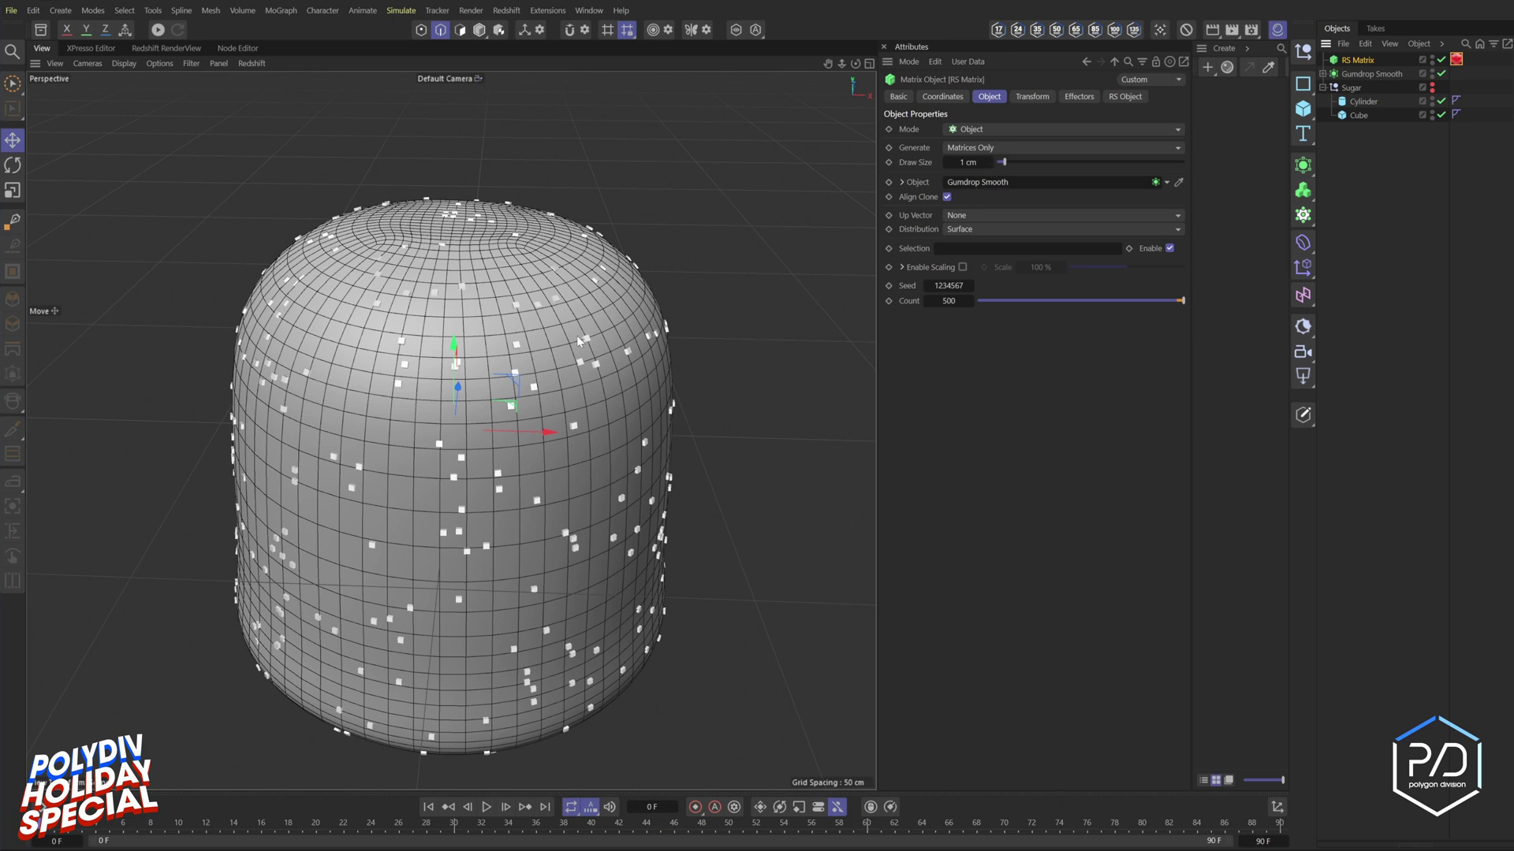
- Raise the RS Matrix count to 5000 and then to 10000 for denser coverage
{"action": "left_click", "coordinate": [948, 300]}
{"action": "type", "text": "5000"}
{"action": "key", "text": "Return"}
{"action": "type", "text": "1"}
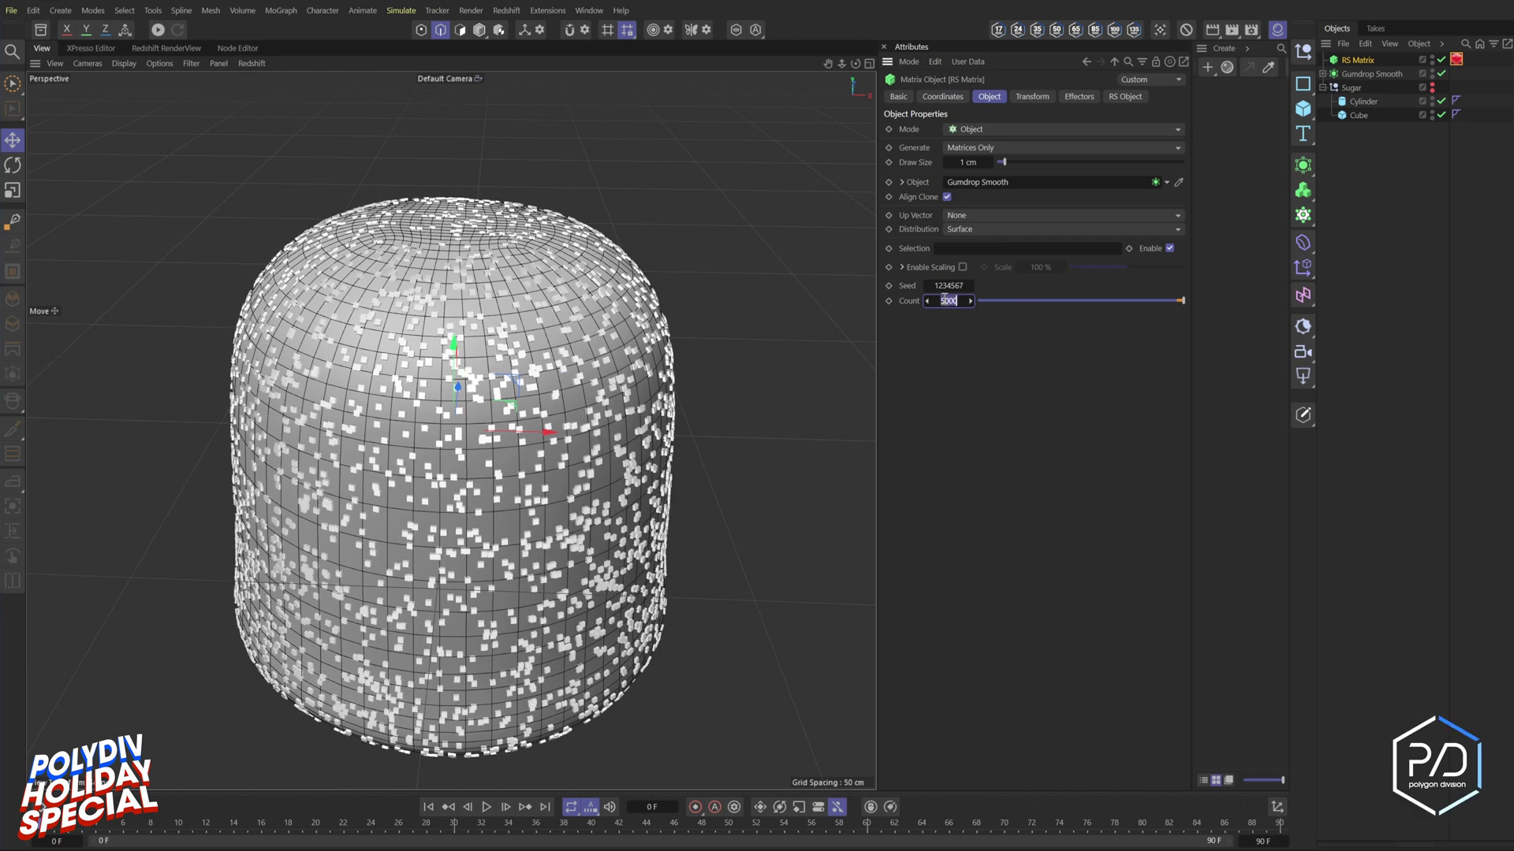
{"action": "type", "text": "0000"}
{"action": "key", "text": "Return"}
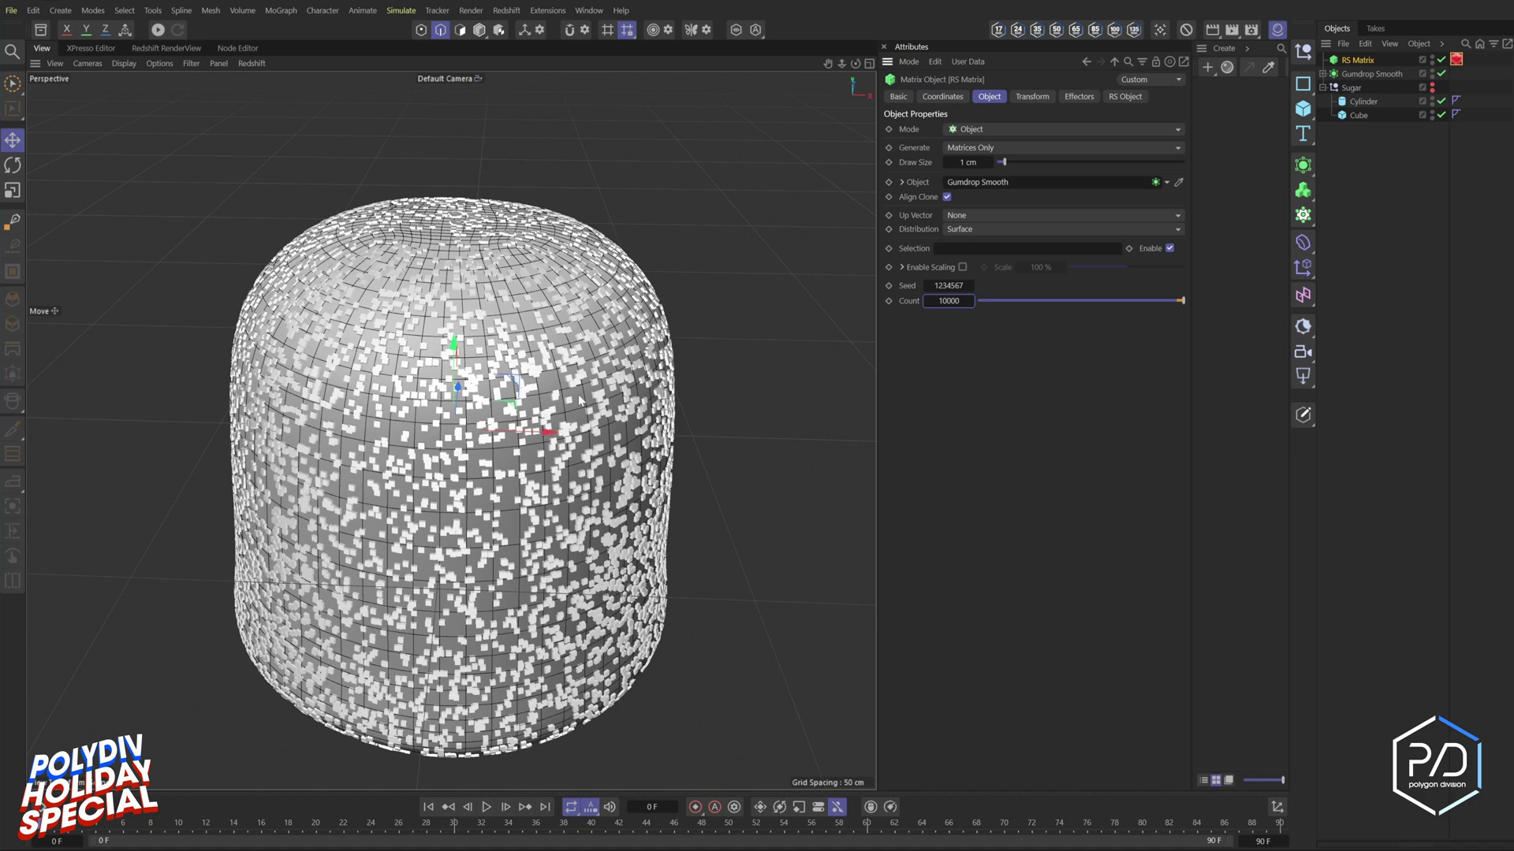
{"action": "left_click", "coordinate": [974, 229]}
{"action": "left_click", "coordinate": [1022, 513]}
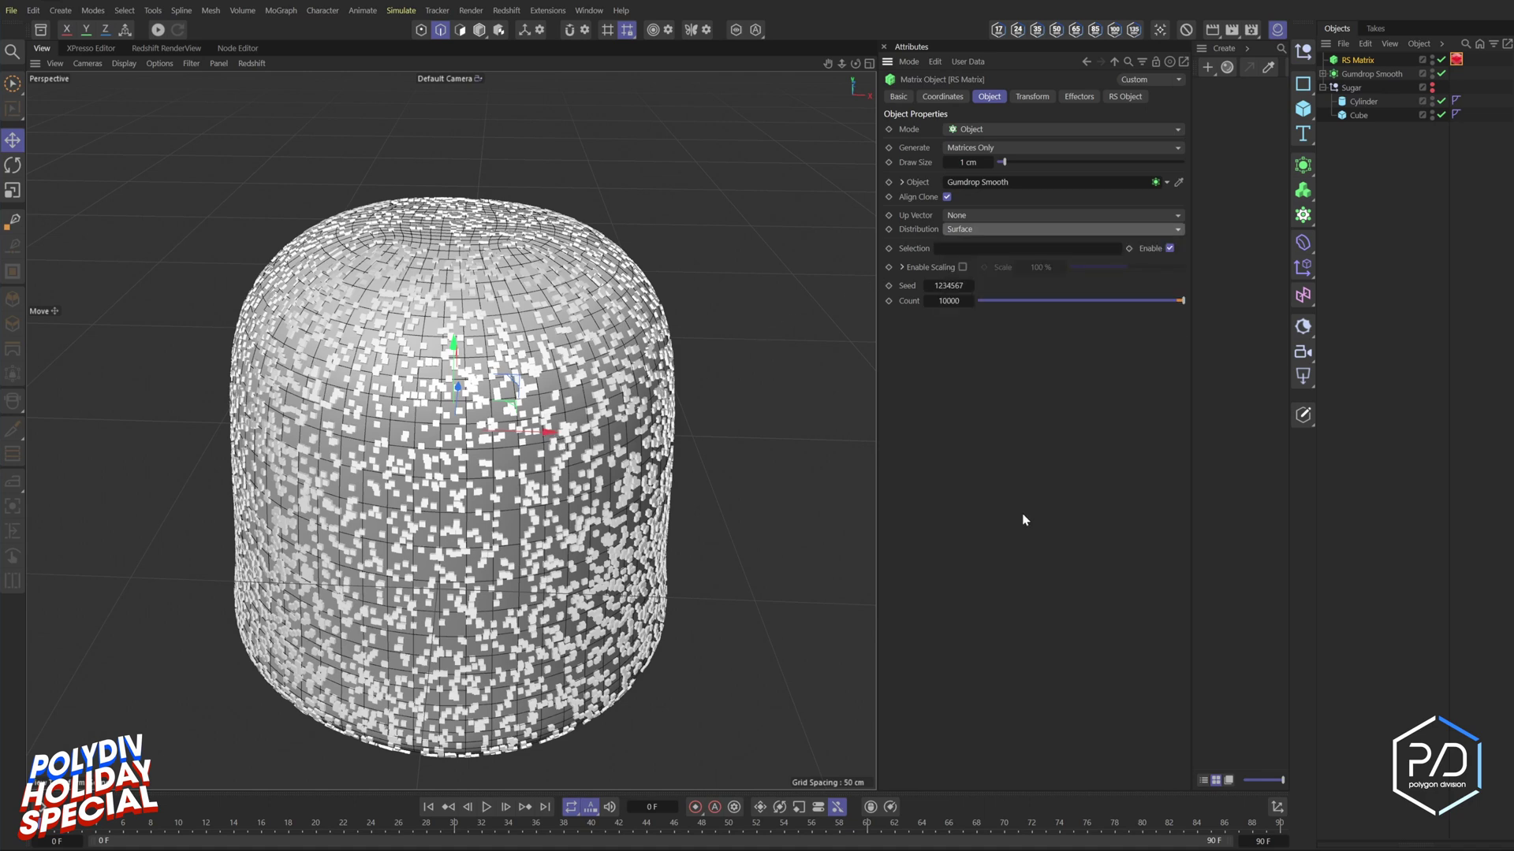
{"action": "left_click", "coordinate": [983, 218]}
{"action": "left_click", "coordinate": [1006, 459]}
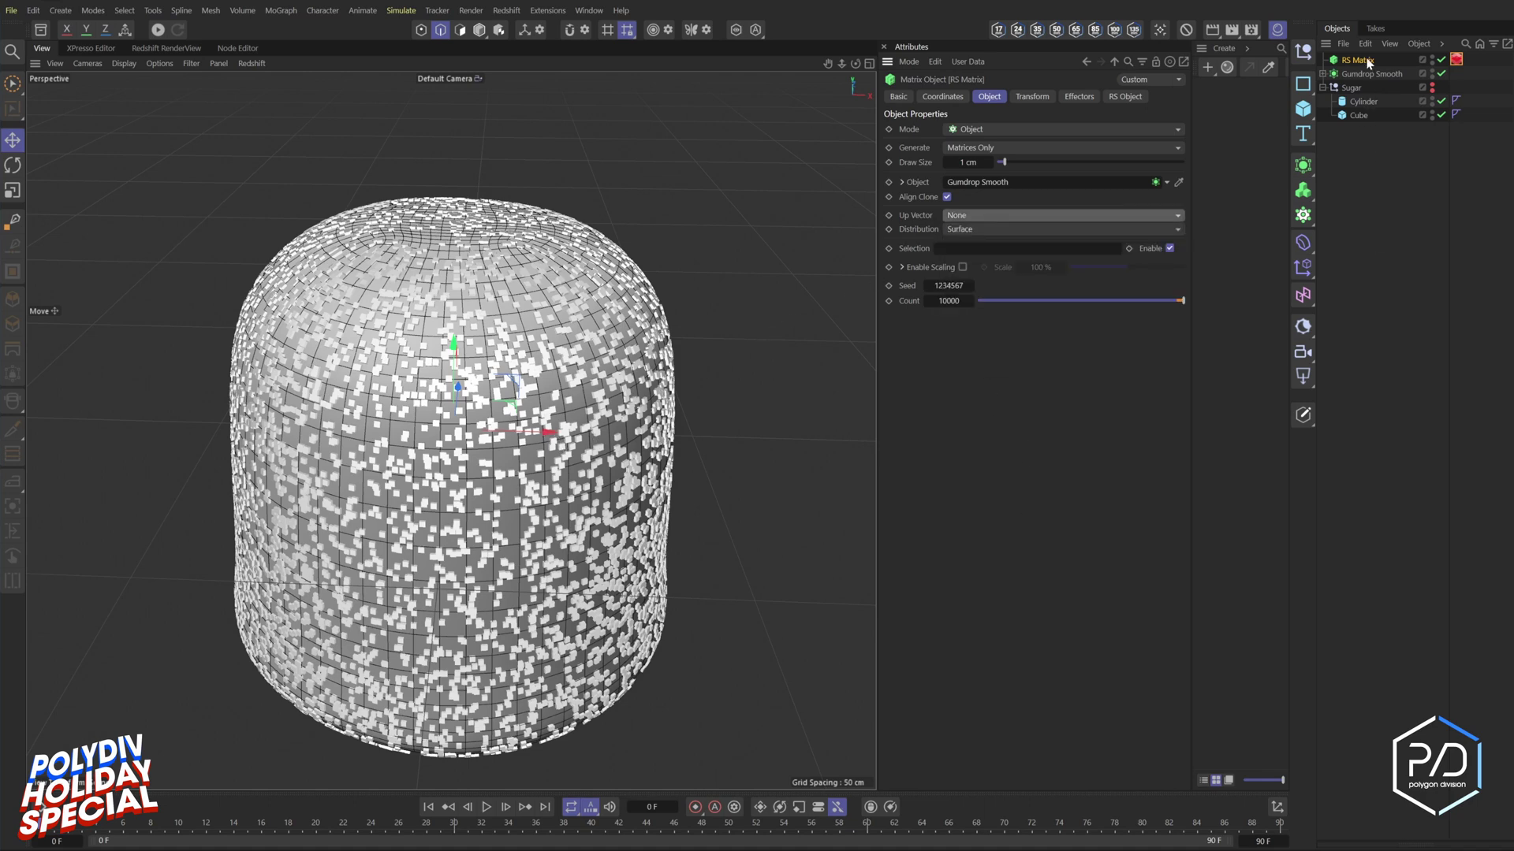
- Add a Random effector to the RS Matrix and turn off its position variation
{"action": "left_click", "coordinate": [1306, 268]}
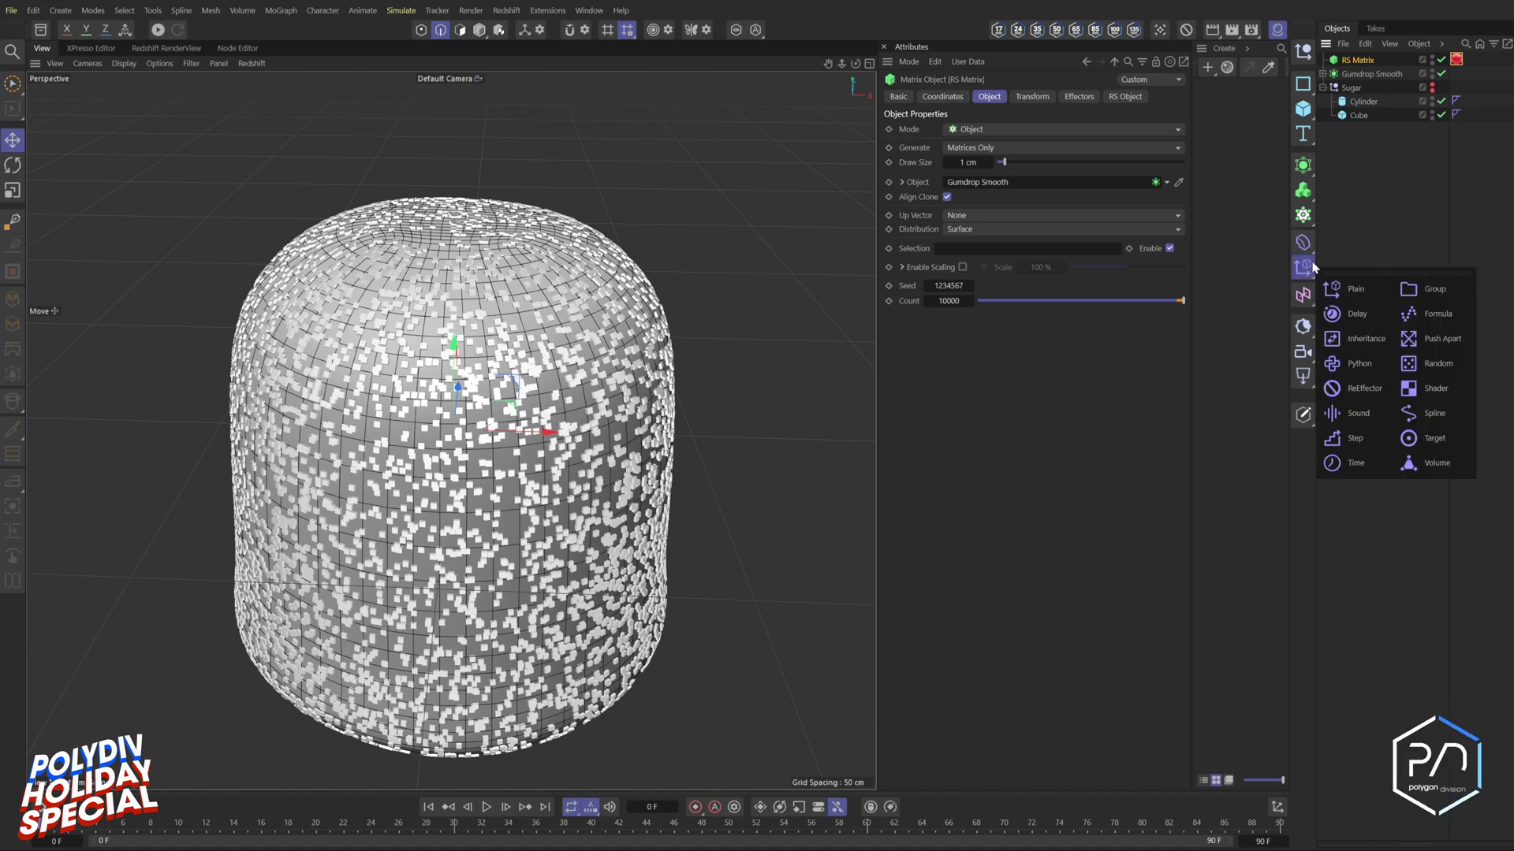
{"action": "left_click", "coordinate": [1424, 366]}
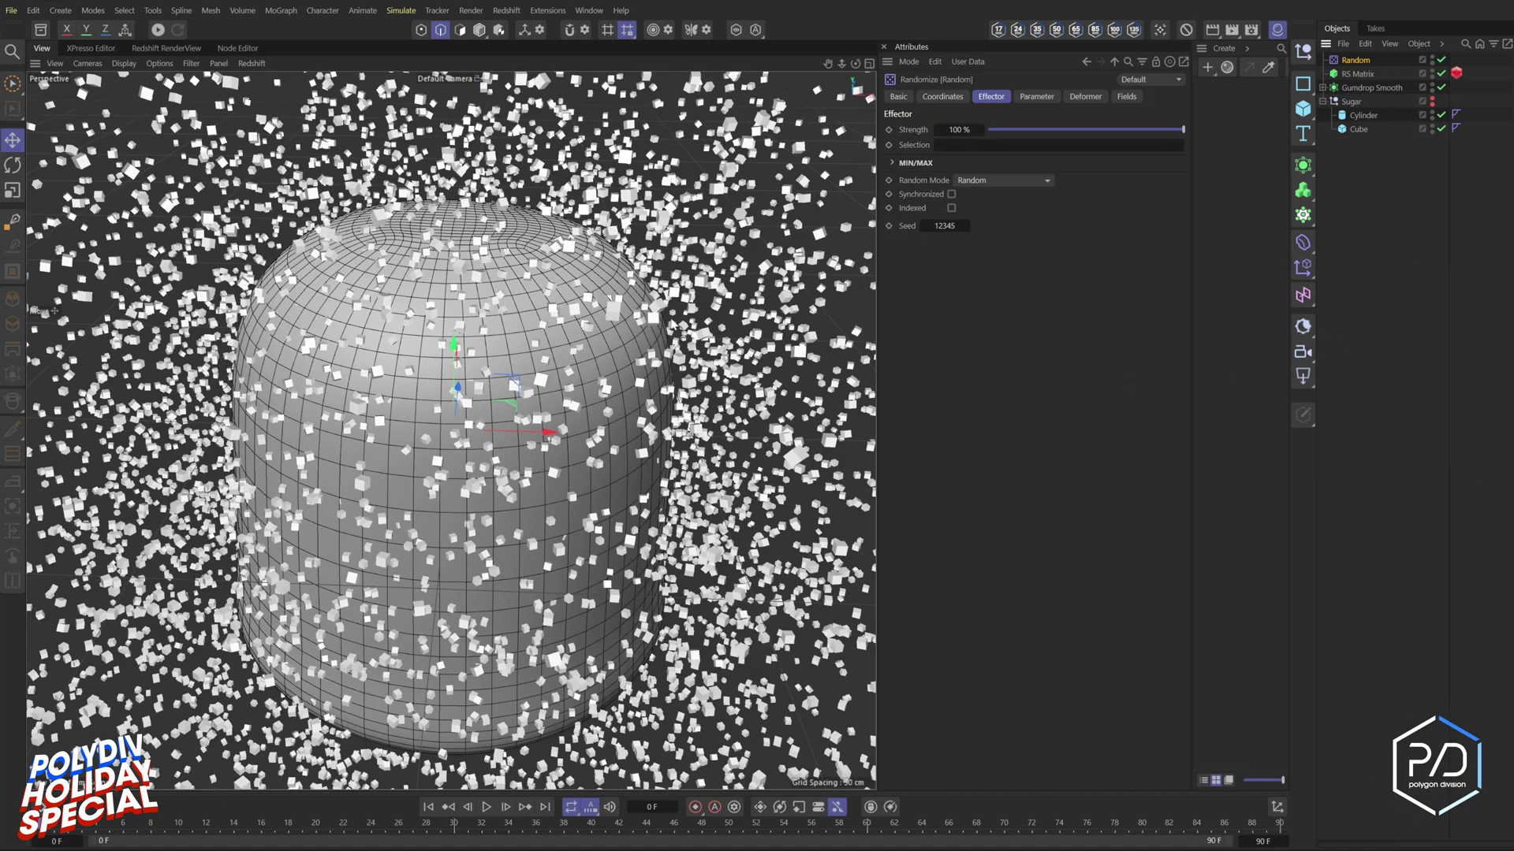
{"action": "left_click", "coordinate": [1036, 96]}
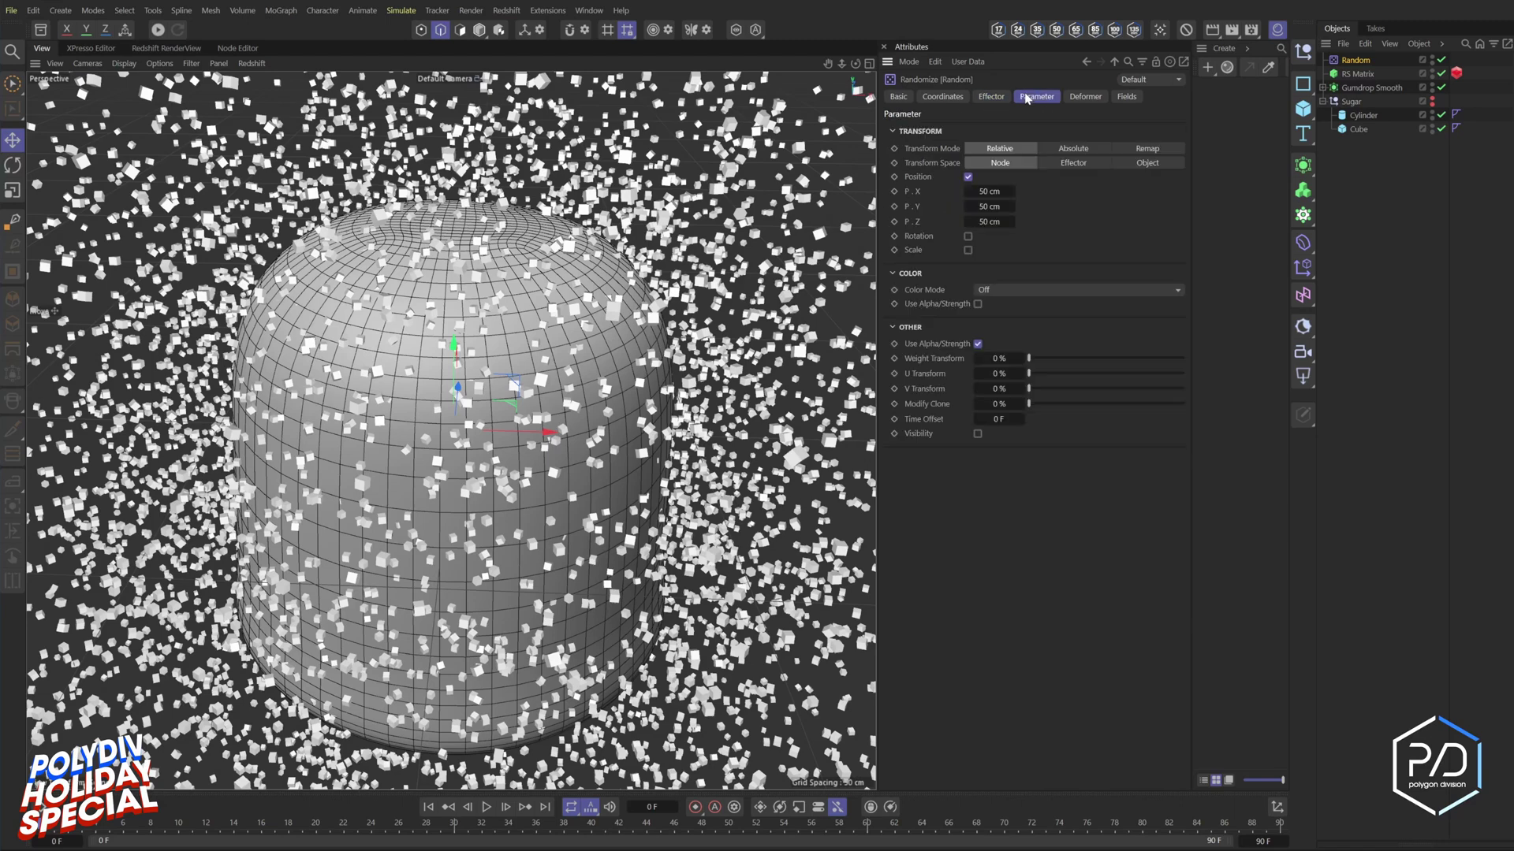
{"action": "left_click", "coordinate": [969, 178]}
{"action": "left_click", "coordinate": [969, 178]}
- Enable rotation on the Random effector and set heading, pitch and bank to 360° each
{"action": "left_click", "coordinate": [968, 191]}
{"action": "type", "text": "360"}
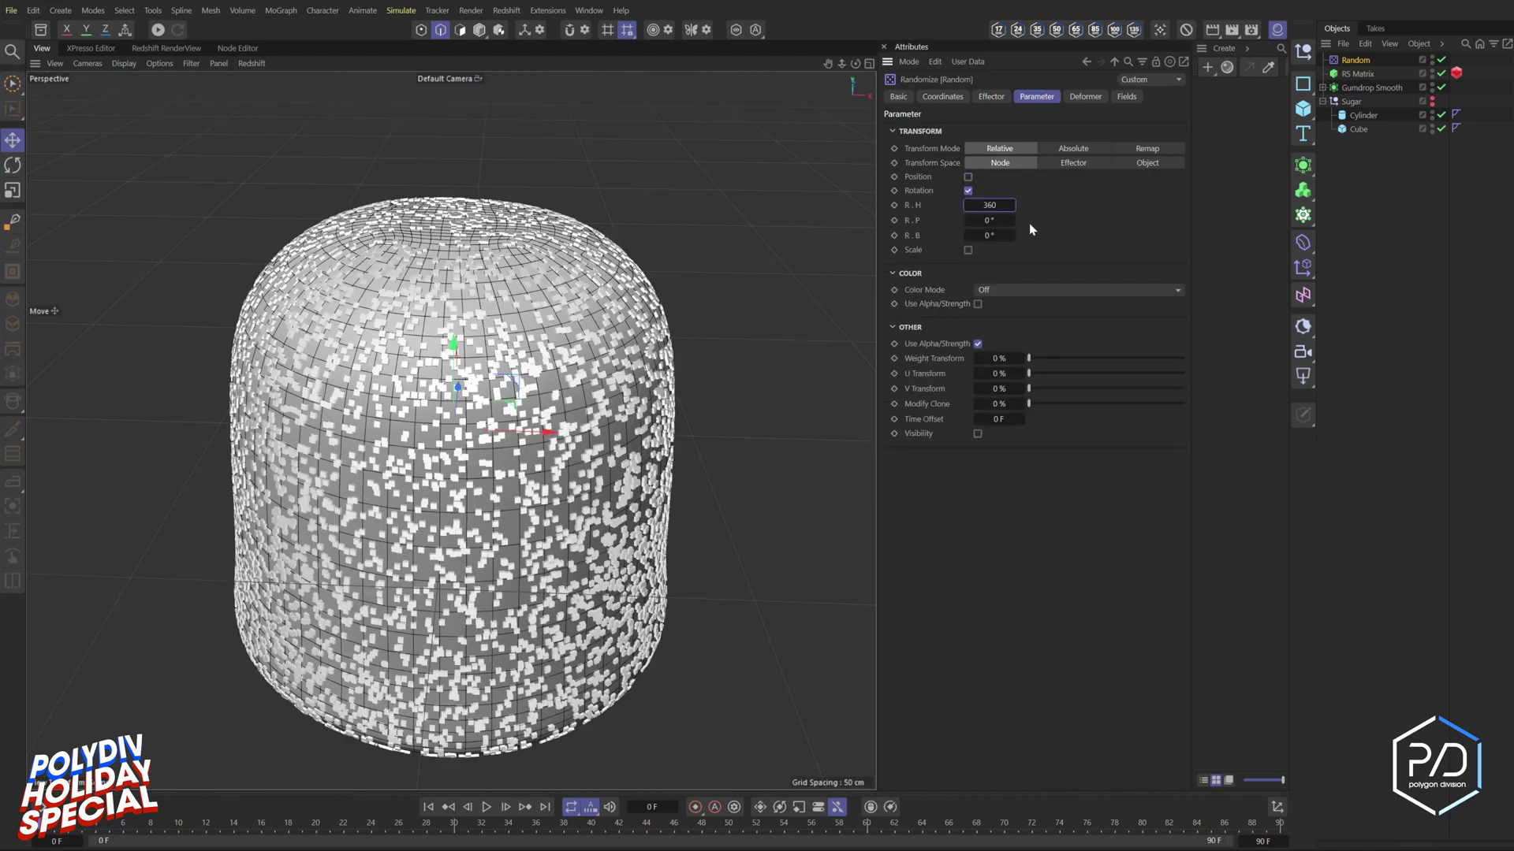
{"action": "key", "text": "Tab"}
{"action": "type", "text": "360"}
{"action": "key", "text": "Tab"}
{"action": "type", "text": "3660"}
{"action": "key", "text": "Return"}
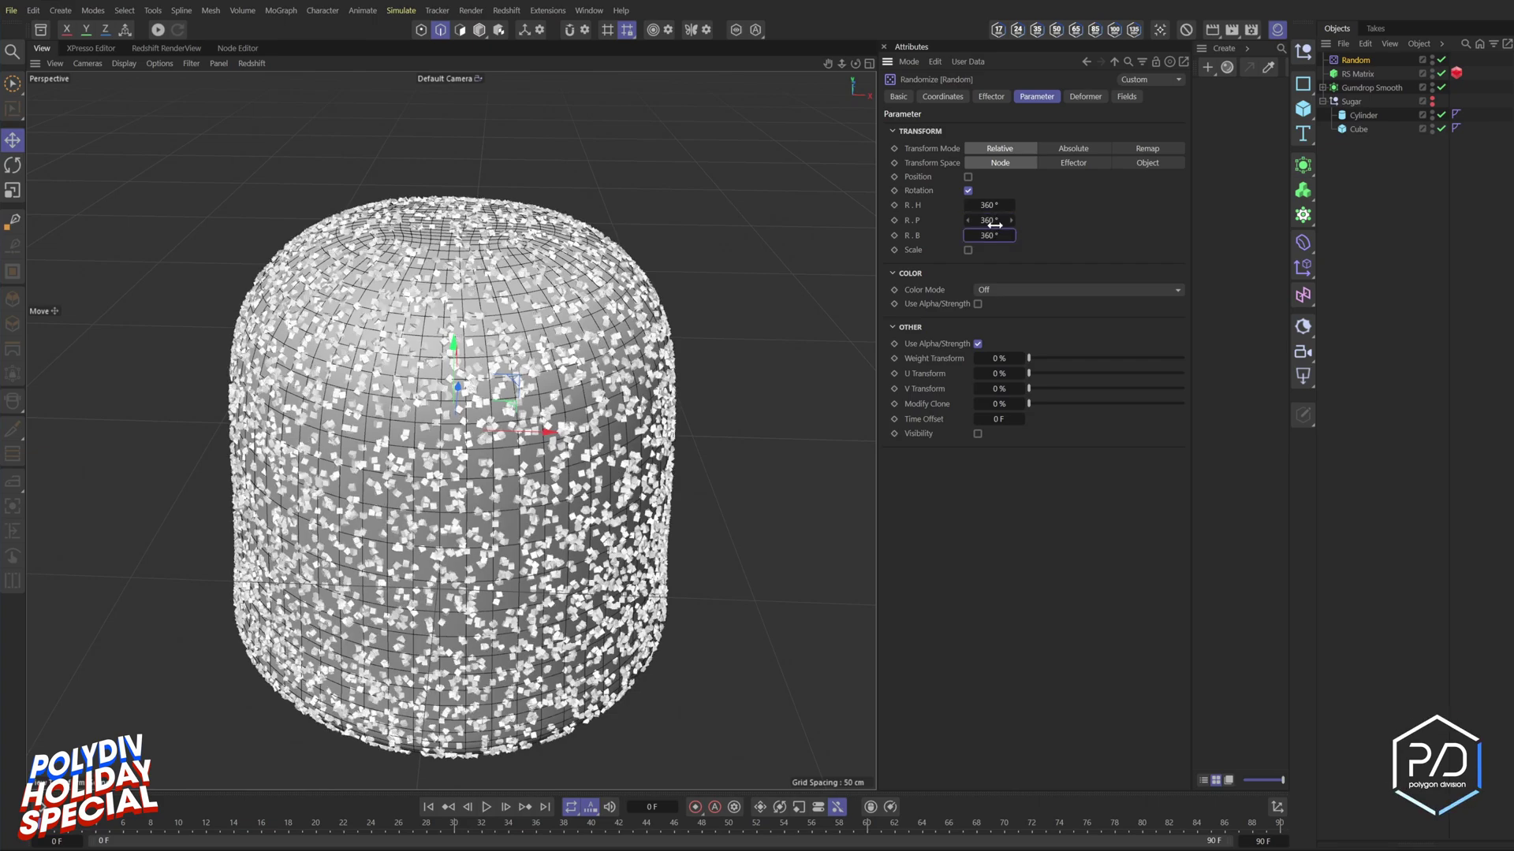
- Offset the scattered crystals outward by setting the RS Matrix transform's Z position to 1 cm
{"action": "scroll", "coordinate": [624, 429], "scroll_direction": "up", "scroll_amount": 4}
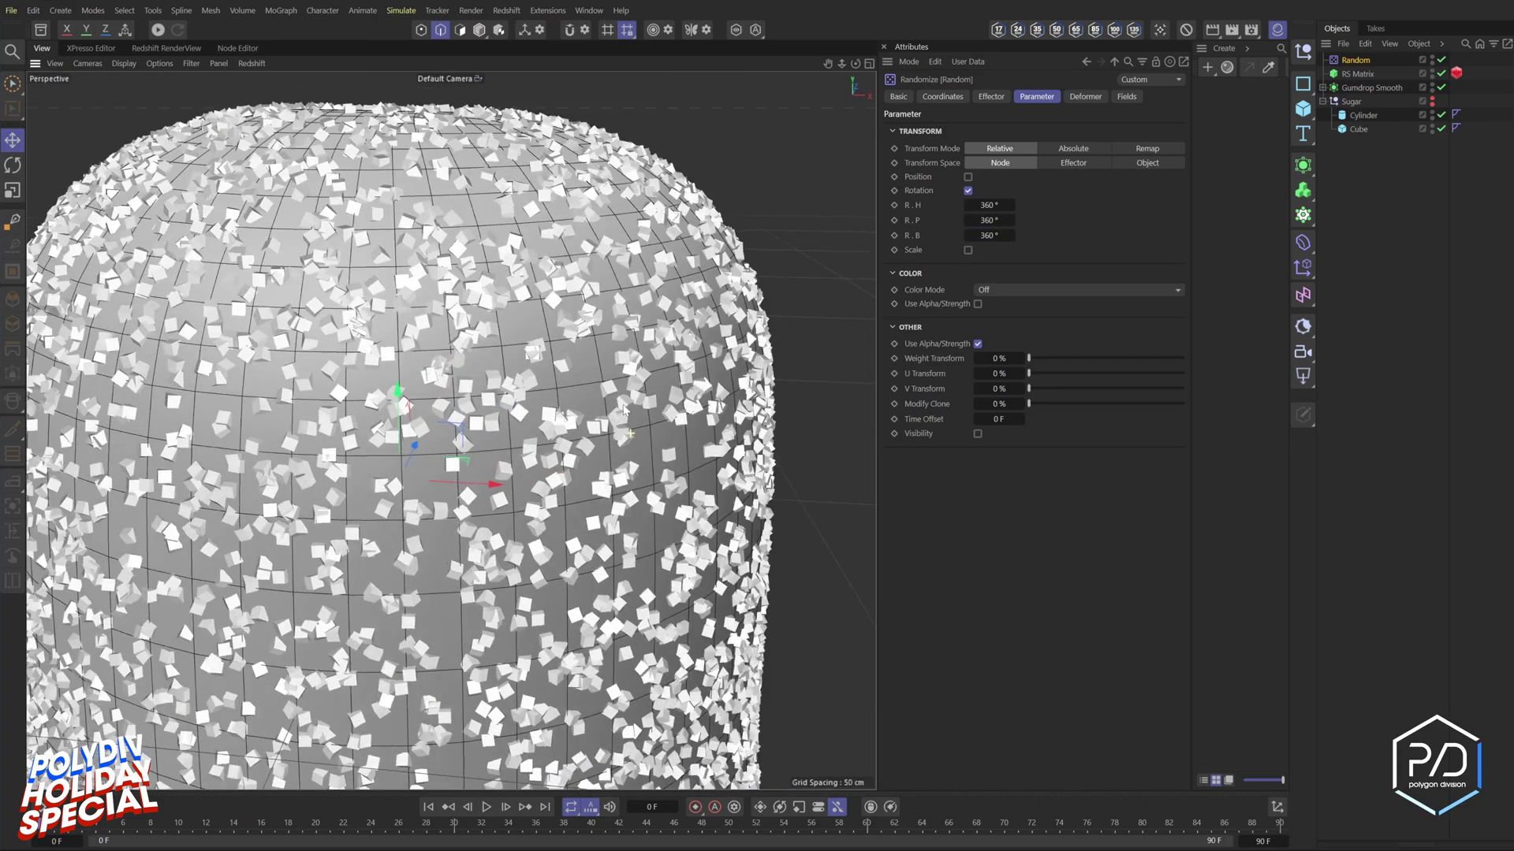
{"action": "scroll", "coordinate": [625, 409], "scroll_direction": "down", "scroll_amount": 5}
{"action": "scroll", "coordinate": [758, 240], "scroll_direction": "up", "scroll_amount": 8}
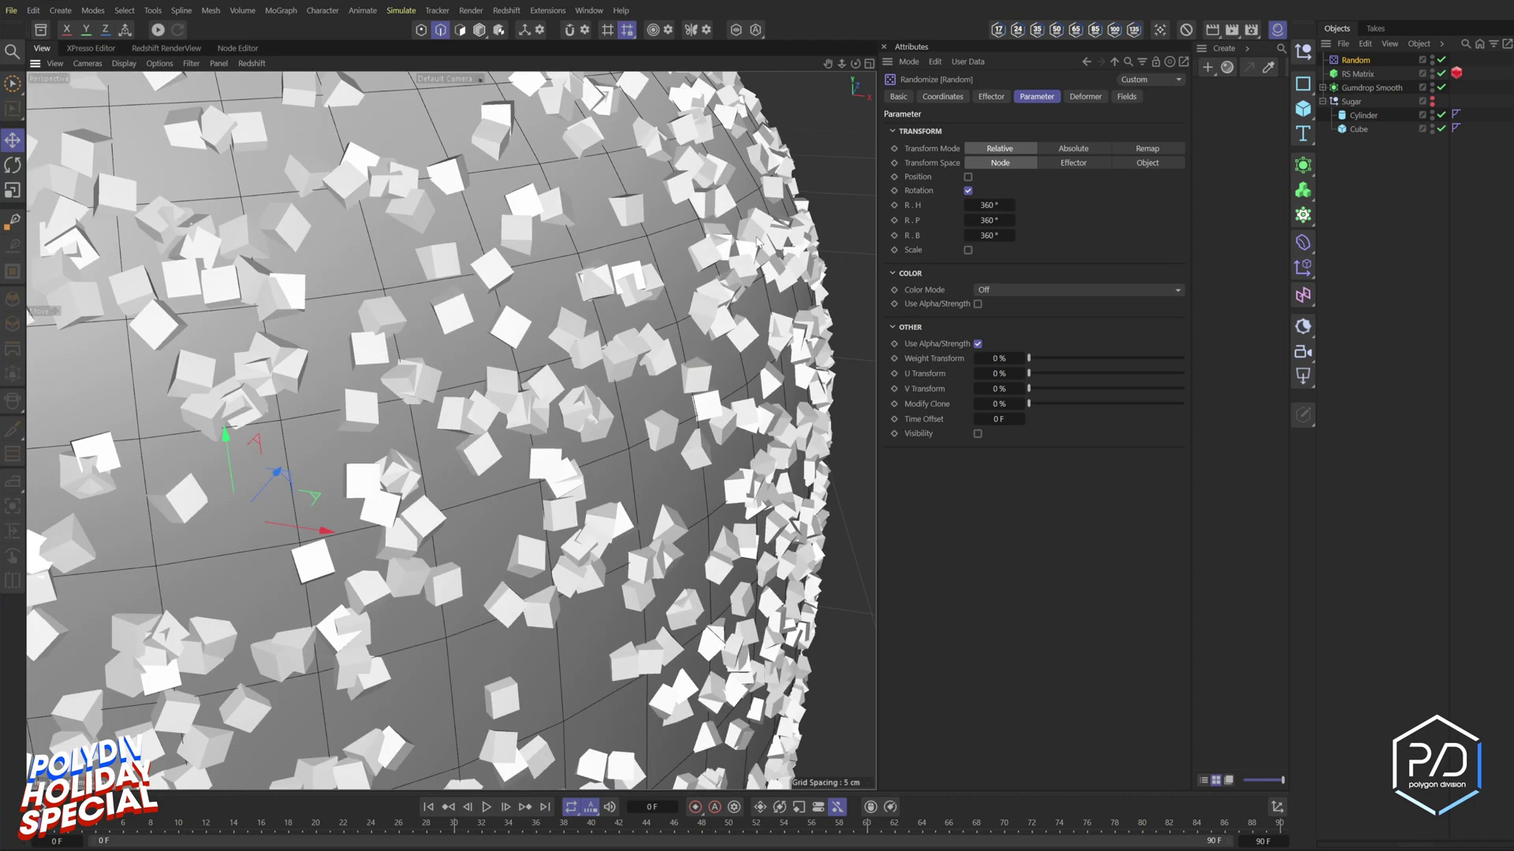
{"action": "left_click_drag", "start_coordinate": [753, 265], "coordinate": [788, 254], "text": "alt"}
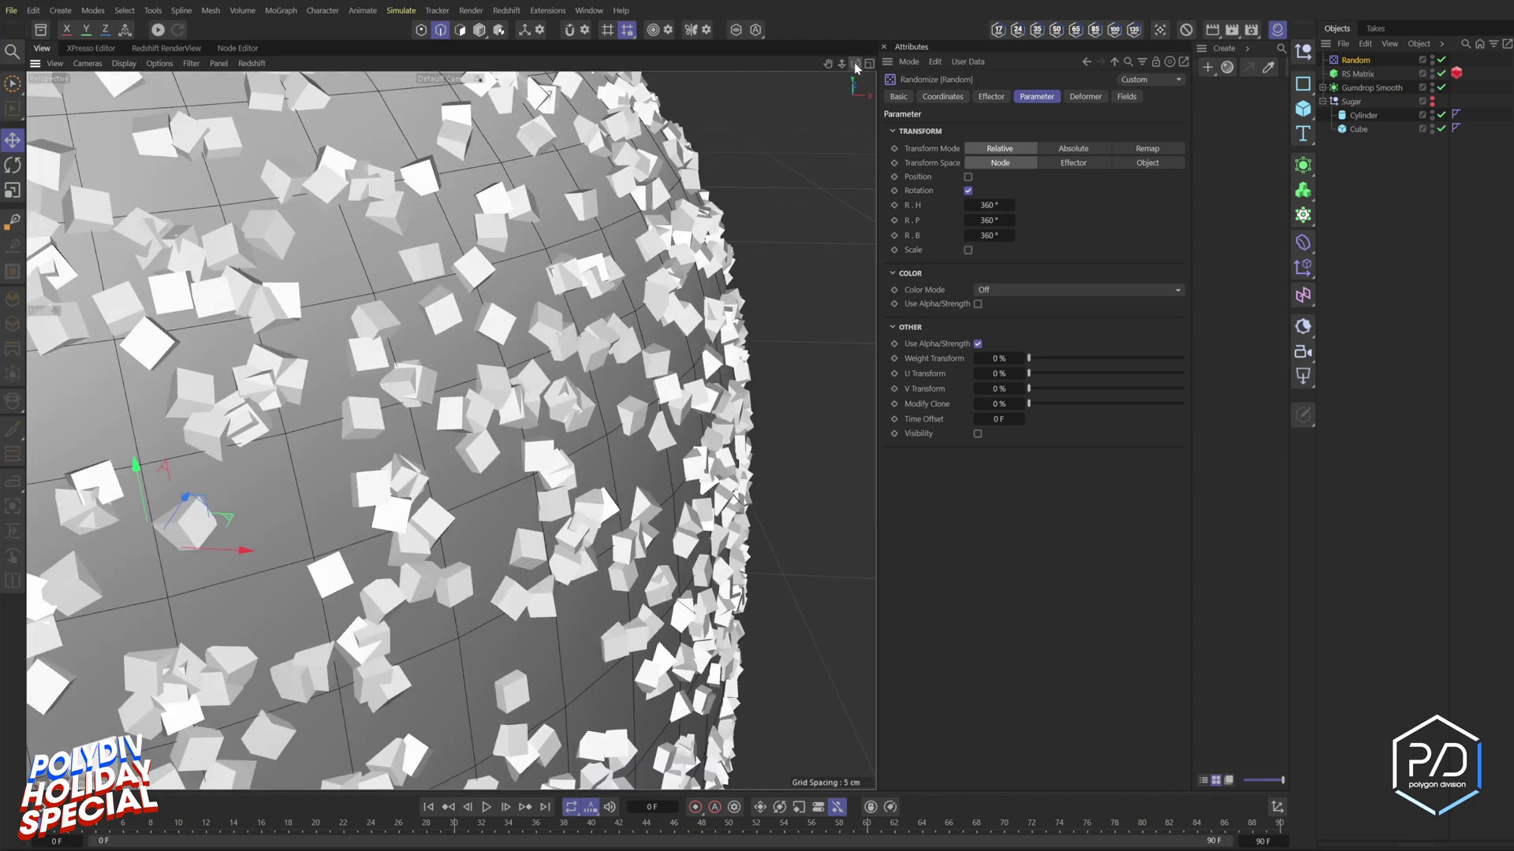
{"action": "left_click", "coordinate": [1357, 73]}
{"action": "left_click", "coordinate": [1025, 96]}
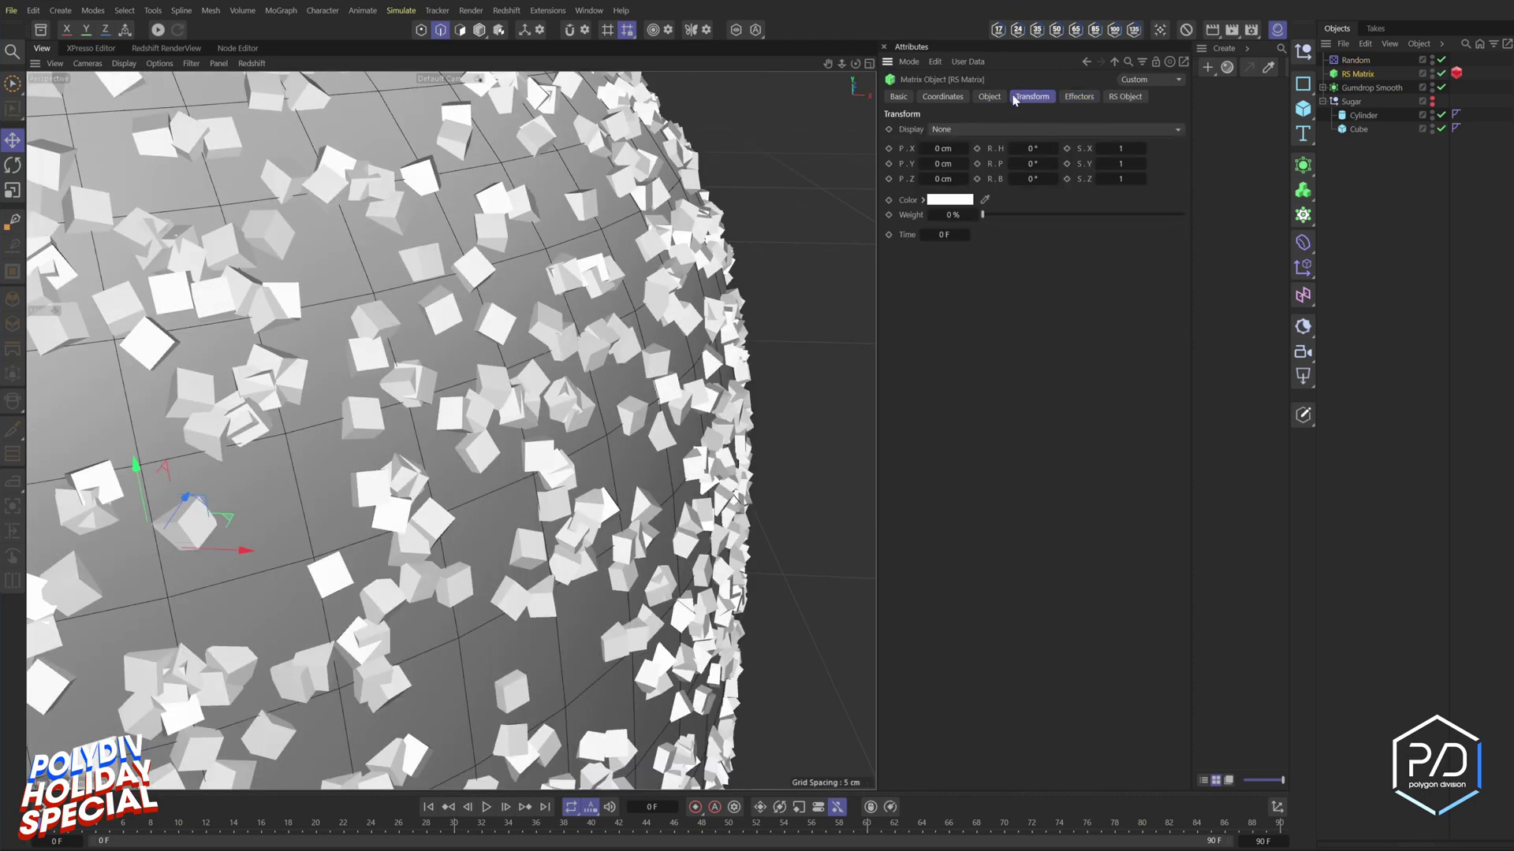
{"action": "left_click", "coordinate": [964, 179]}
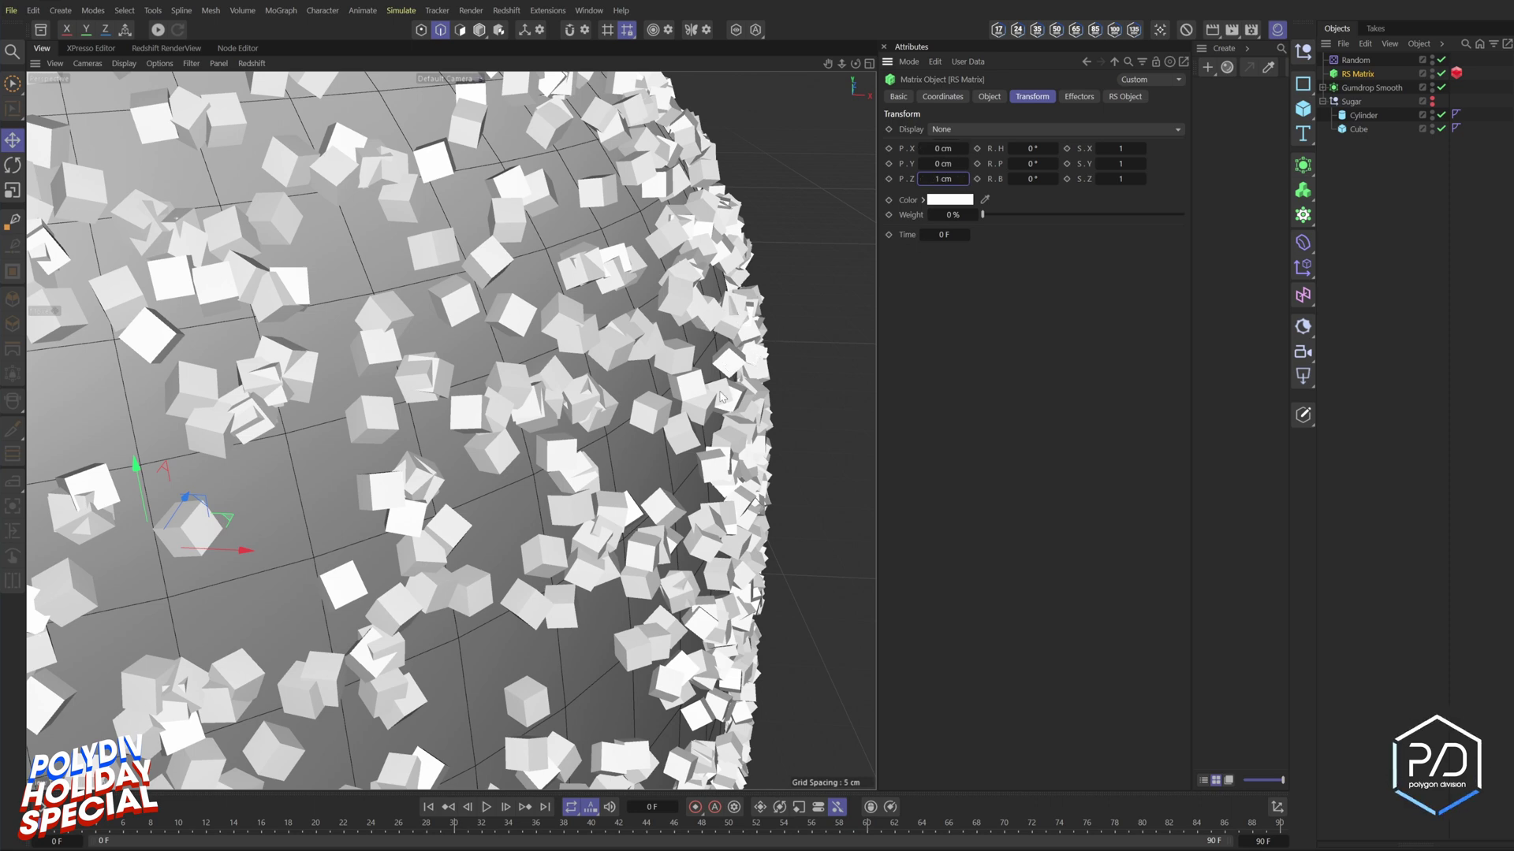
- Examine the crystal coverage around the gumdrop up close and from a distance
{"action": "scroll", "coordinate": [691, 378], "scroll_direction": "down", "scroll_amount": 5}
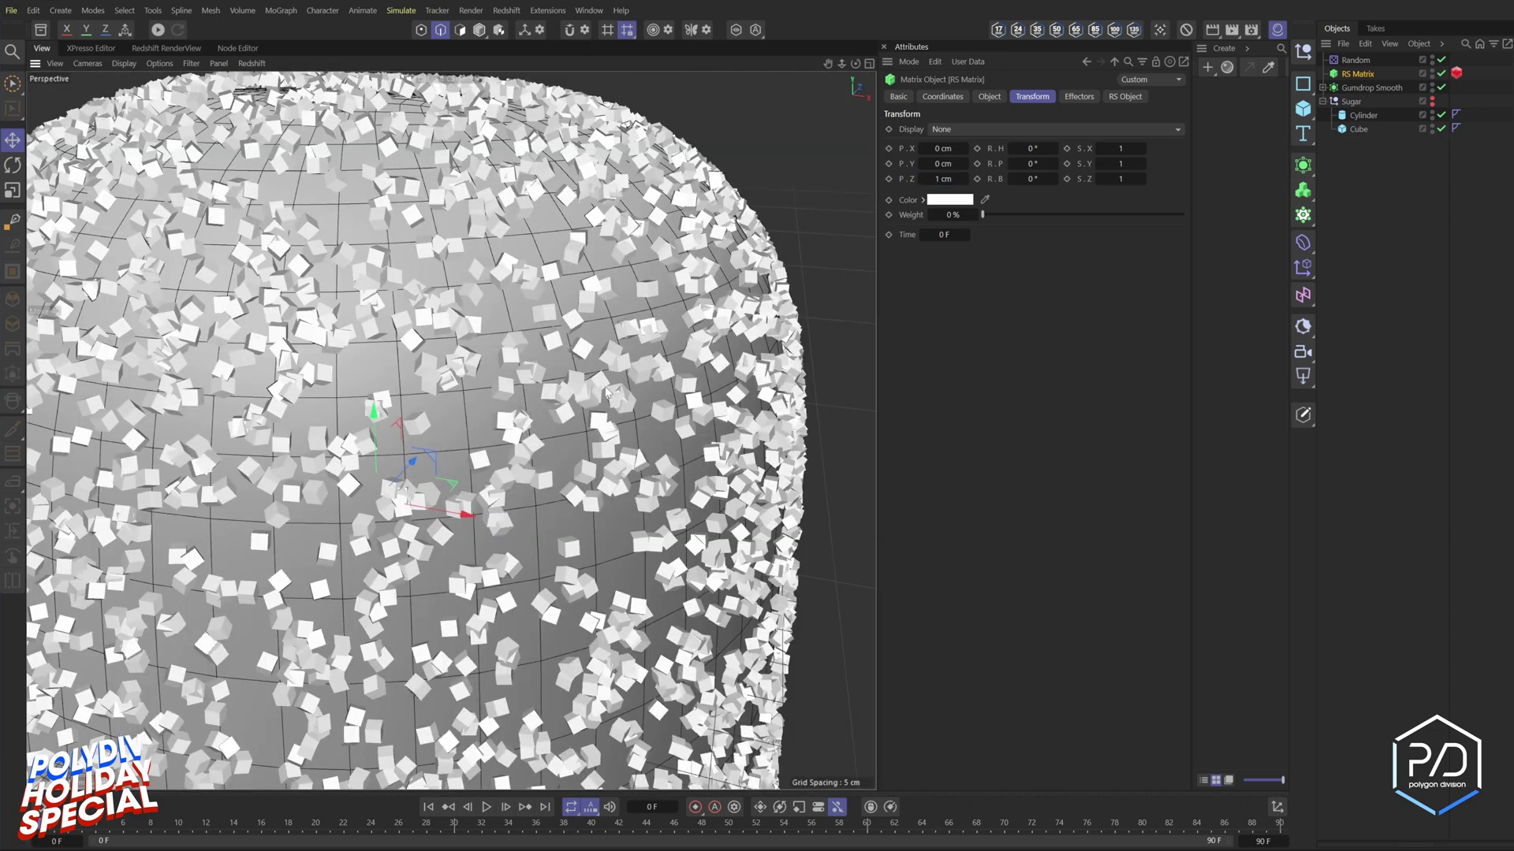
{"action": "scroll", "coordinate": [607, 392], "scroll_direction": "down", "scroll_amount": 5}
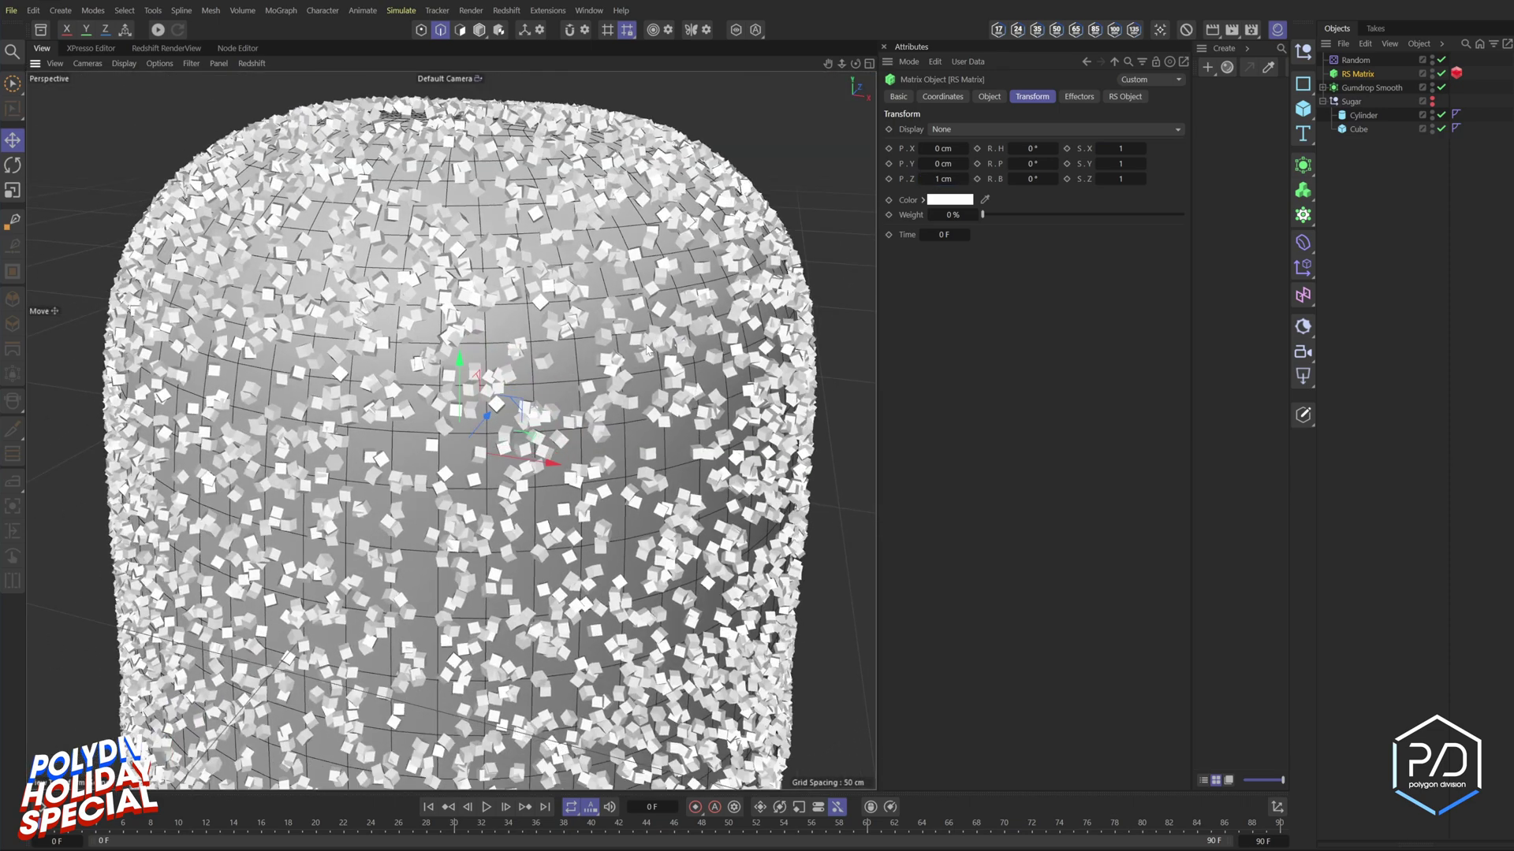
{"action": "middle_click", "coordinate": [628, 397]}
{"action": "middle_click", "coordinate": [387, 309]}
{"action": "middle_click_drag", "start_coordinate": [520, 428], "coordinate": [680, 443], "text": "alt"}
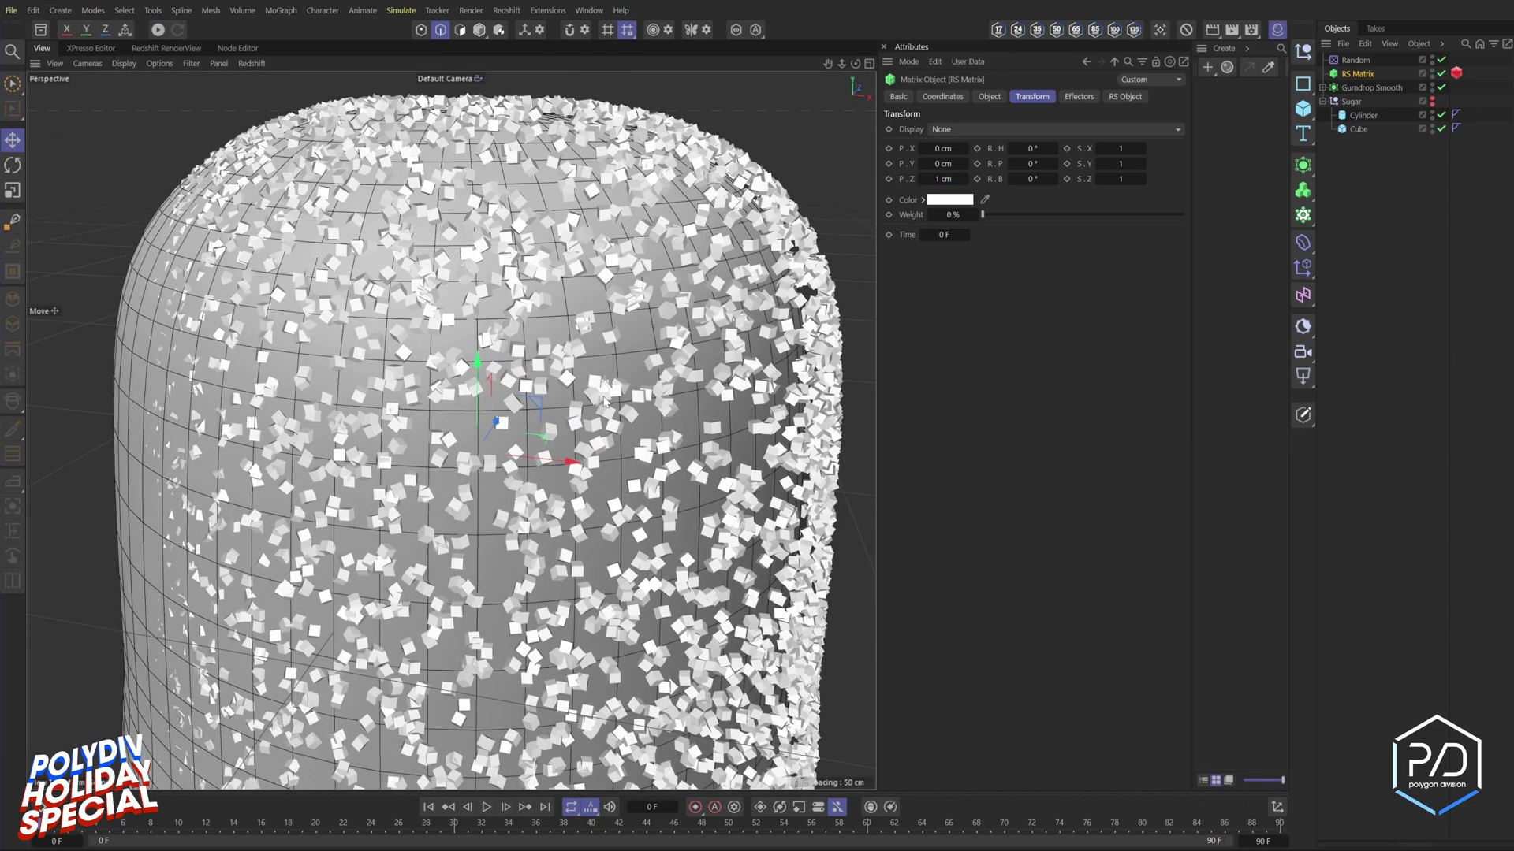
{"action": "scroll", "coordinate": [605, 400], "scroll_direction": "down", "scroll_amount": 8}
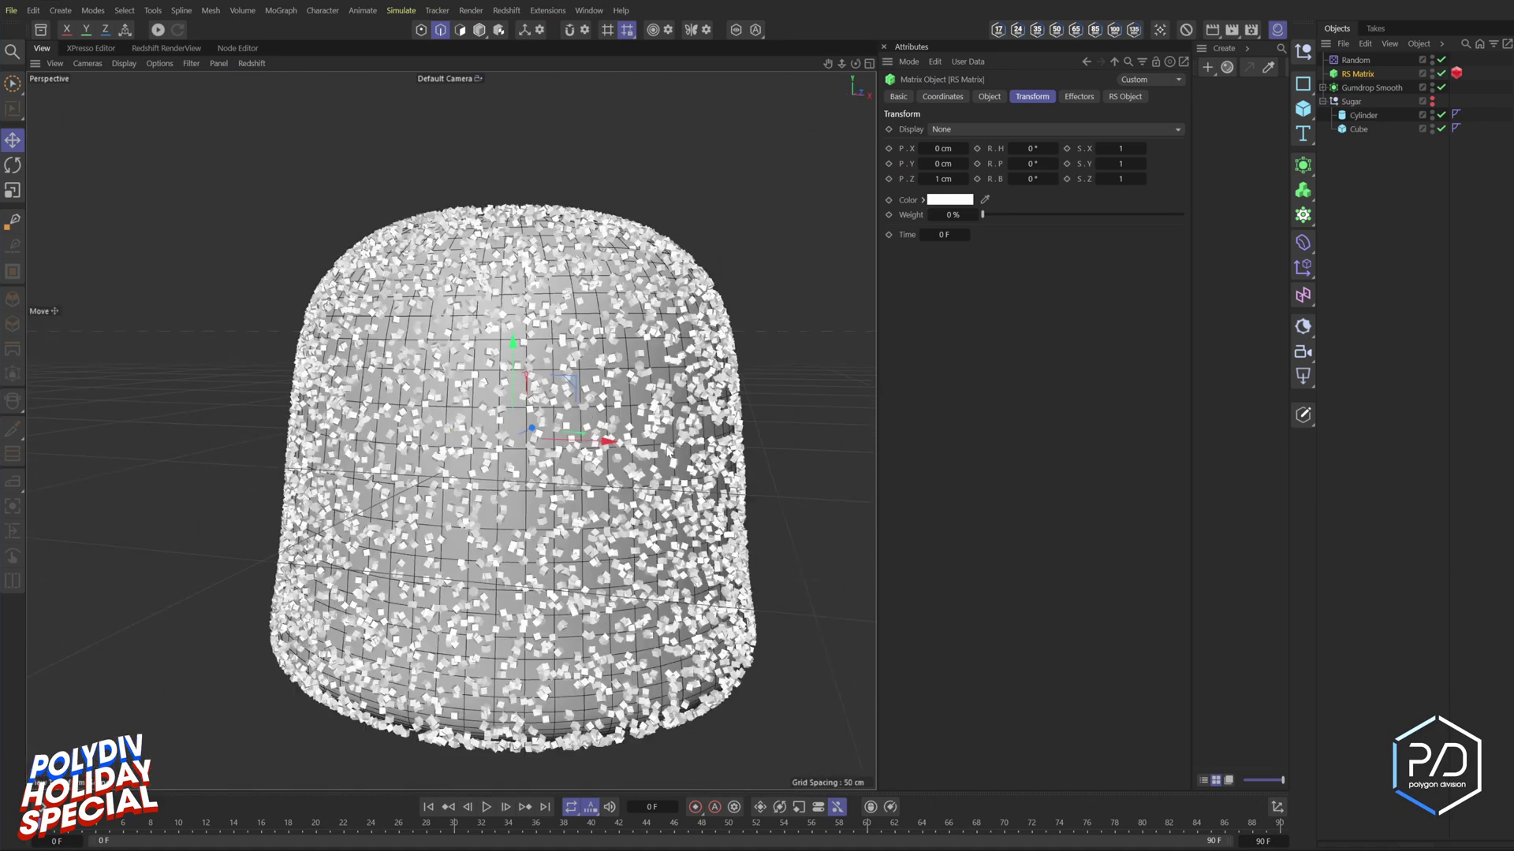
{"action": "left_click_drag", "start_coordinate": [668, 451], "coordinate": [654, 425], "text": "alt"}
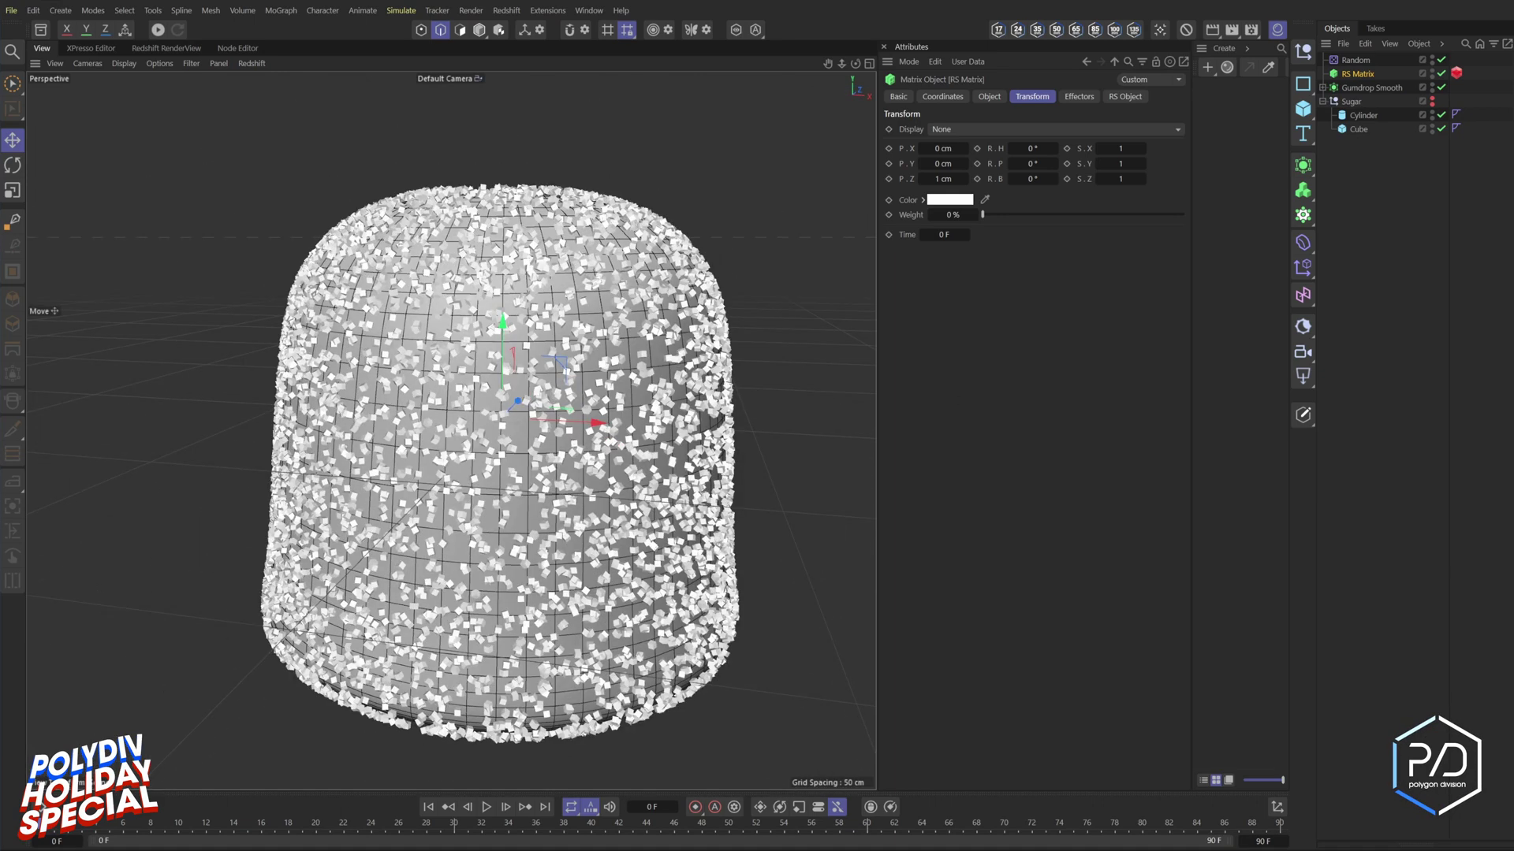
{"action": "left_click", "coordinate": [989, 96]}
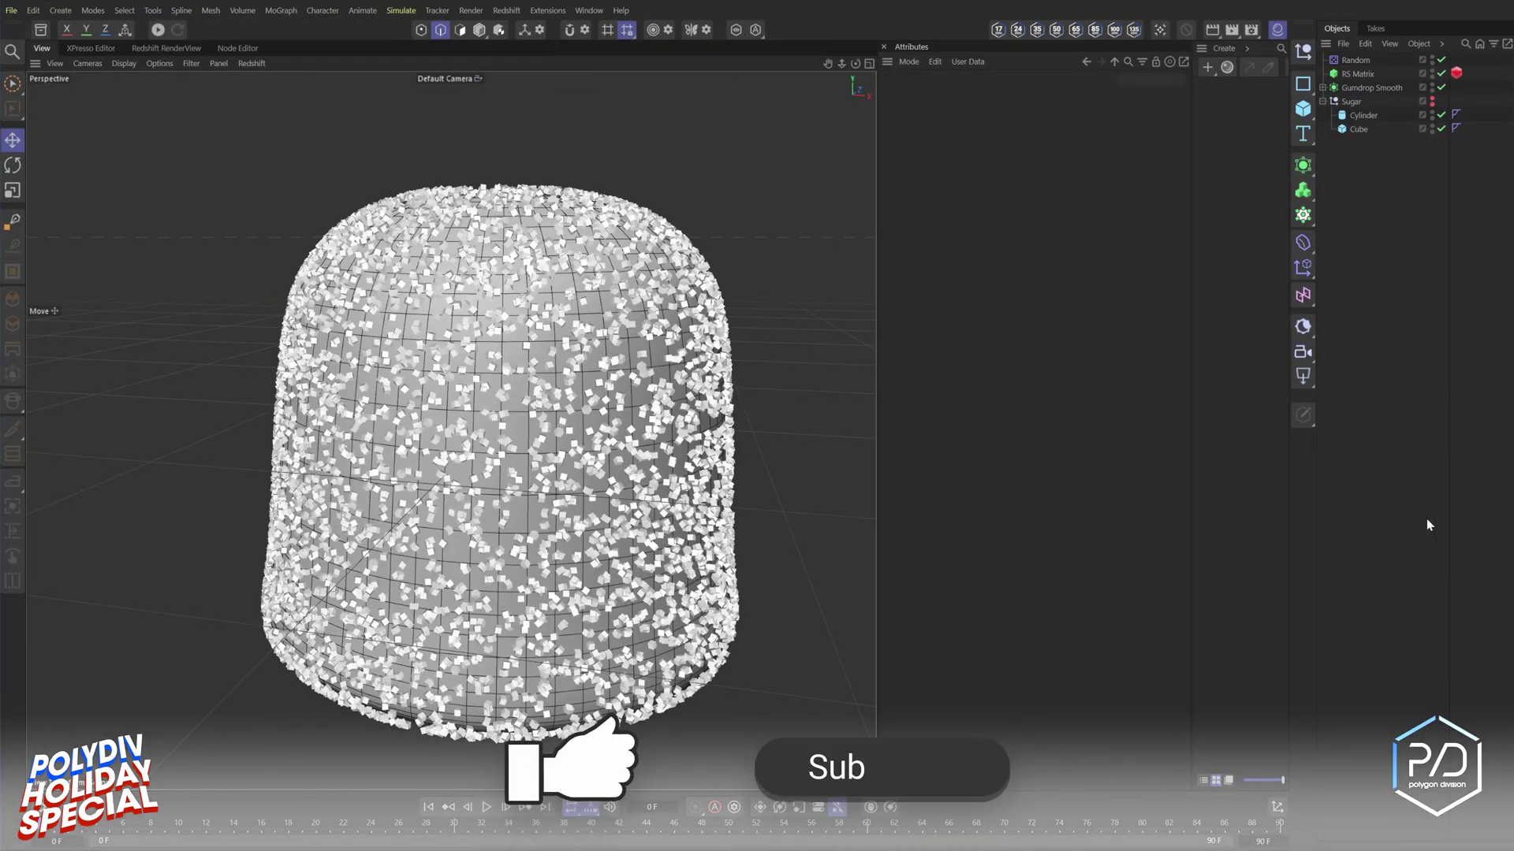
- Create two Redshift materials and name them "Gumdrop" and "Sugar"
{"action": "double_click", "coordinate": [1237, 208]}
{"action": "double_click", "coordinate": [1231, 209]}
{"action": "double_click", "coordinate": [1206, 147]}
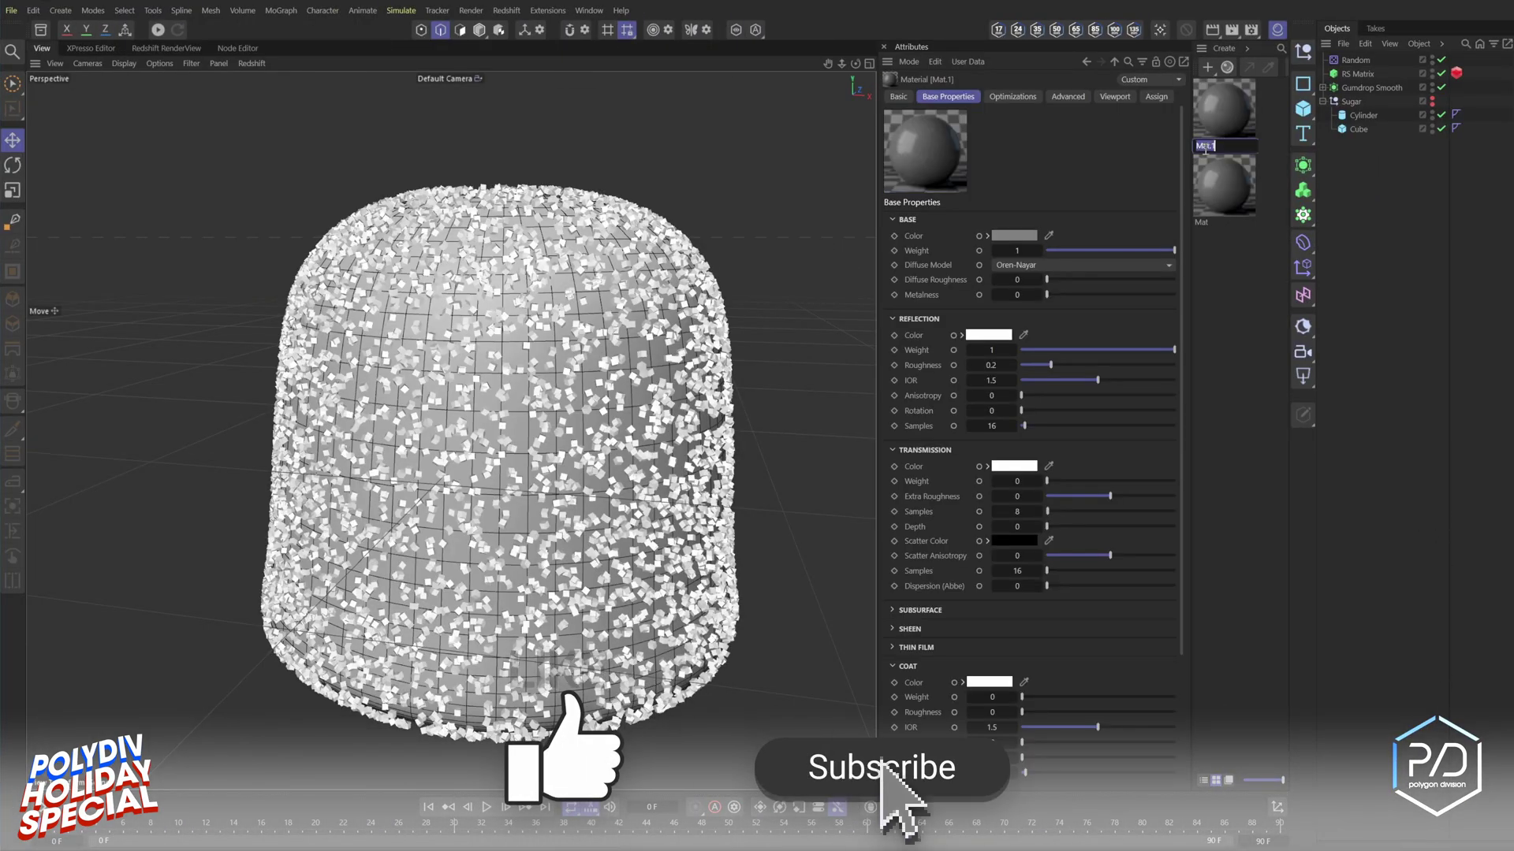
{"action": "type", "text": "Gumdrop"}
{"action": "double_click", "coordinate": [1203, 223]}
{"action": "type", "text": "Sugar"}
{"action": "key", "text": "Return"}
- Apply the Sugar material to the Cylinder and Cube, and give it a white base color and a transmission weight of 1
{"action": "left_click_drag", "start_coordinate": [1230, 180], "coordinate": [1376, 130]}
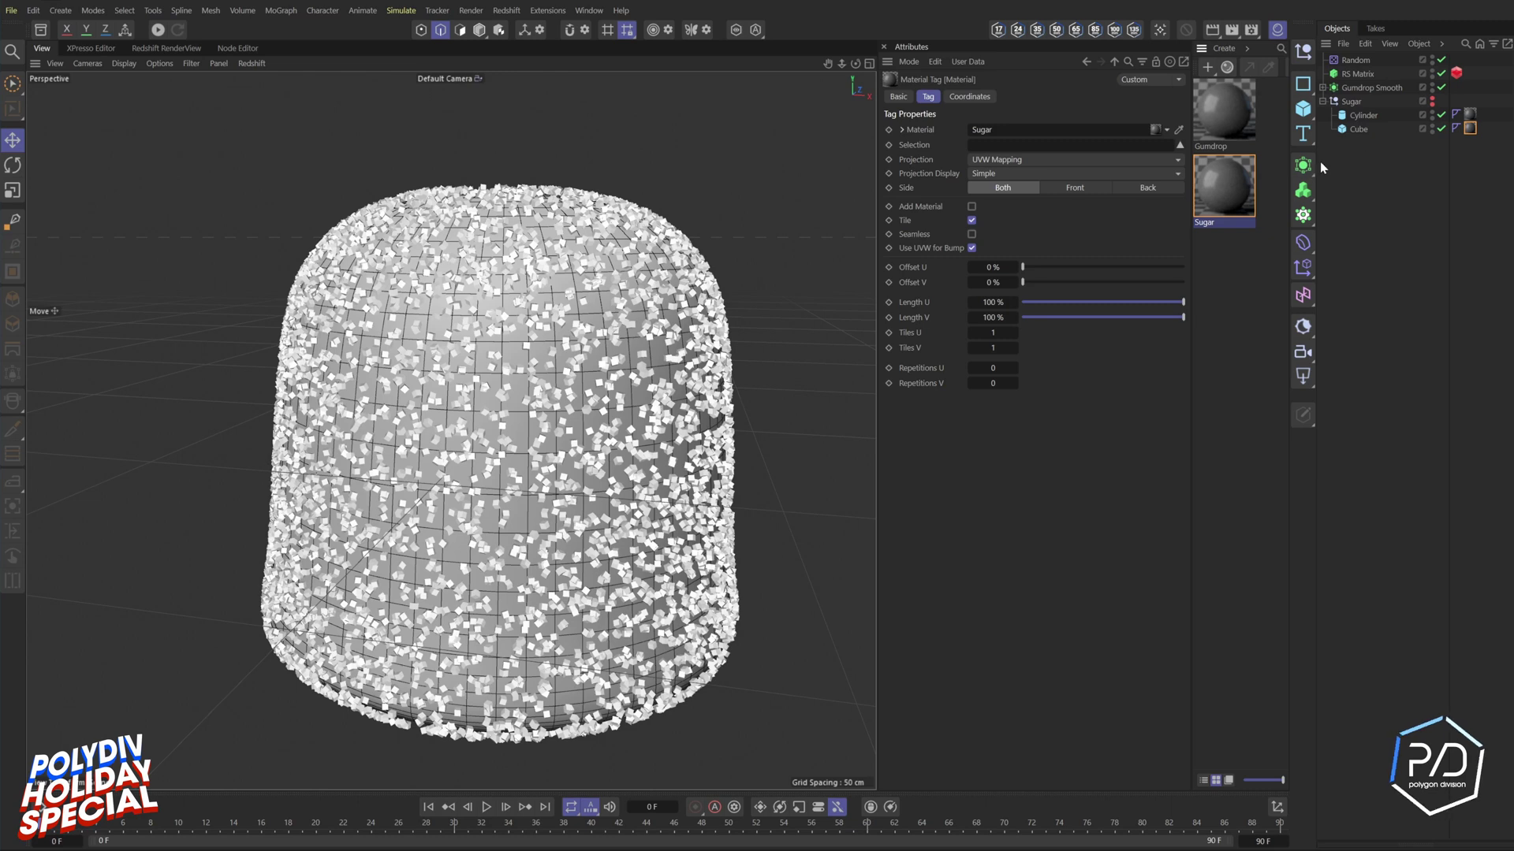
{"action": "left_click", "coordinate": [1230, 189]}
{"action": "left_click", "coordinate": [987, 236]}
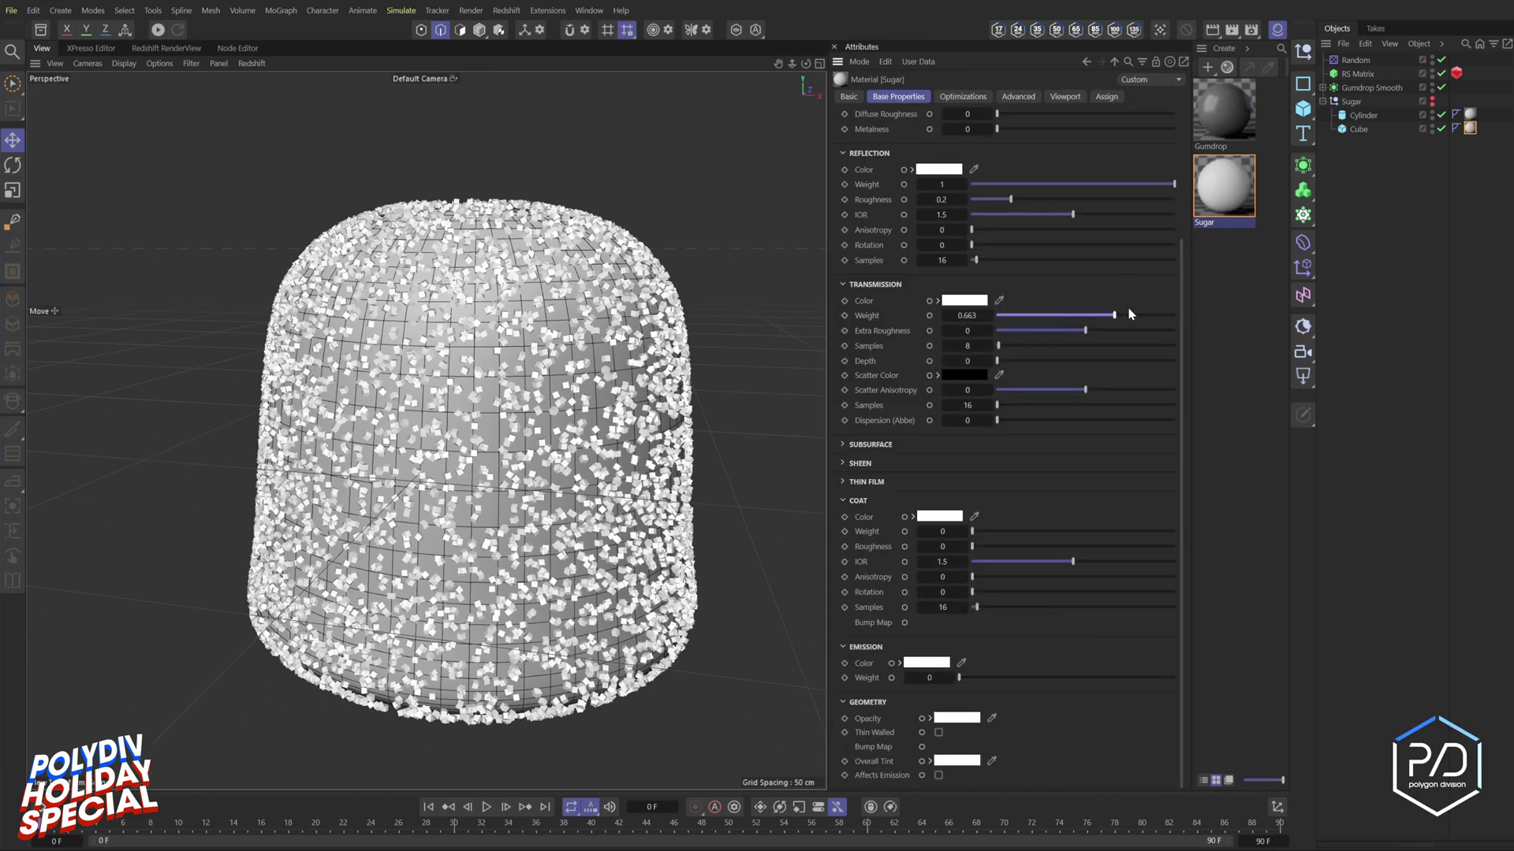
{"action": "left_click_drag", "start_coordinate": [1131, 313], "coordinate": [1214, 339]}
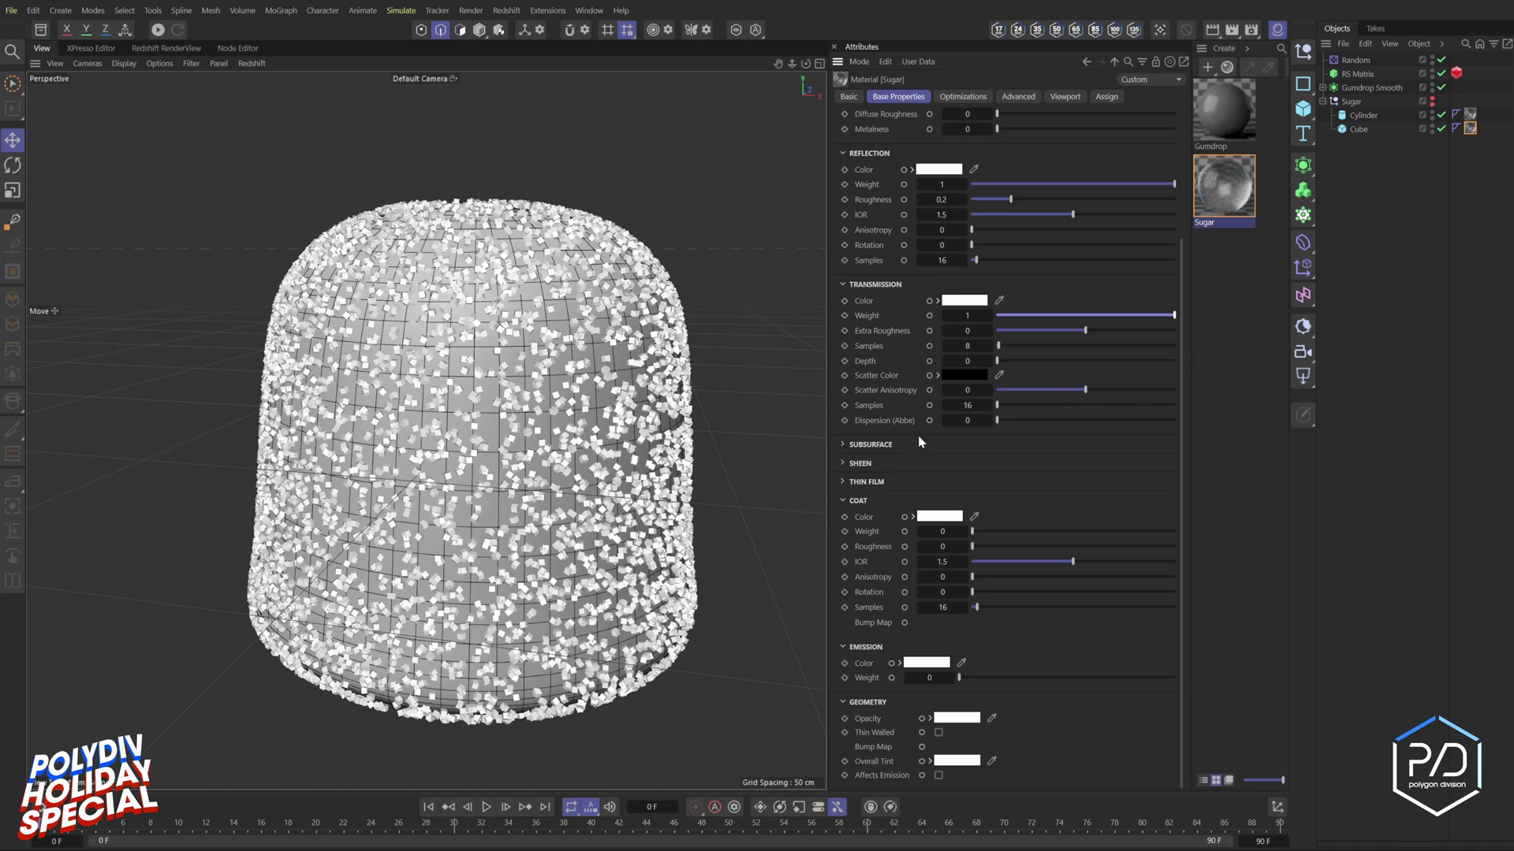
- Set the Sugar material's reflection roughness to 0.05 and its reflection weight to 0.35
{"action": "left_click", "coordinate": [942, 200]}
{"action": "type", "text": ".05"}
{"action": "key", "text": "Return"}
{"action": "left_click_drag", "start_coordinate": [1077, 185], "coordinate": [1059, 185]}
{"action": "key", "text": "BackSpace"}
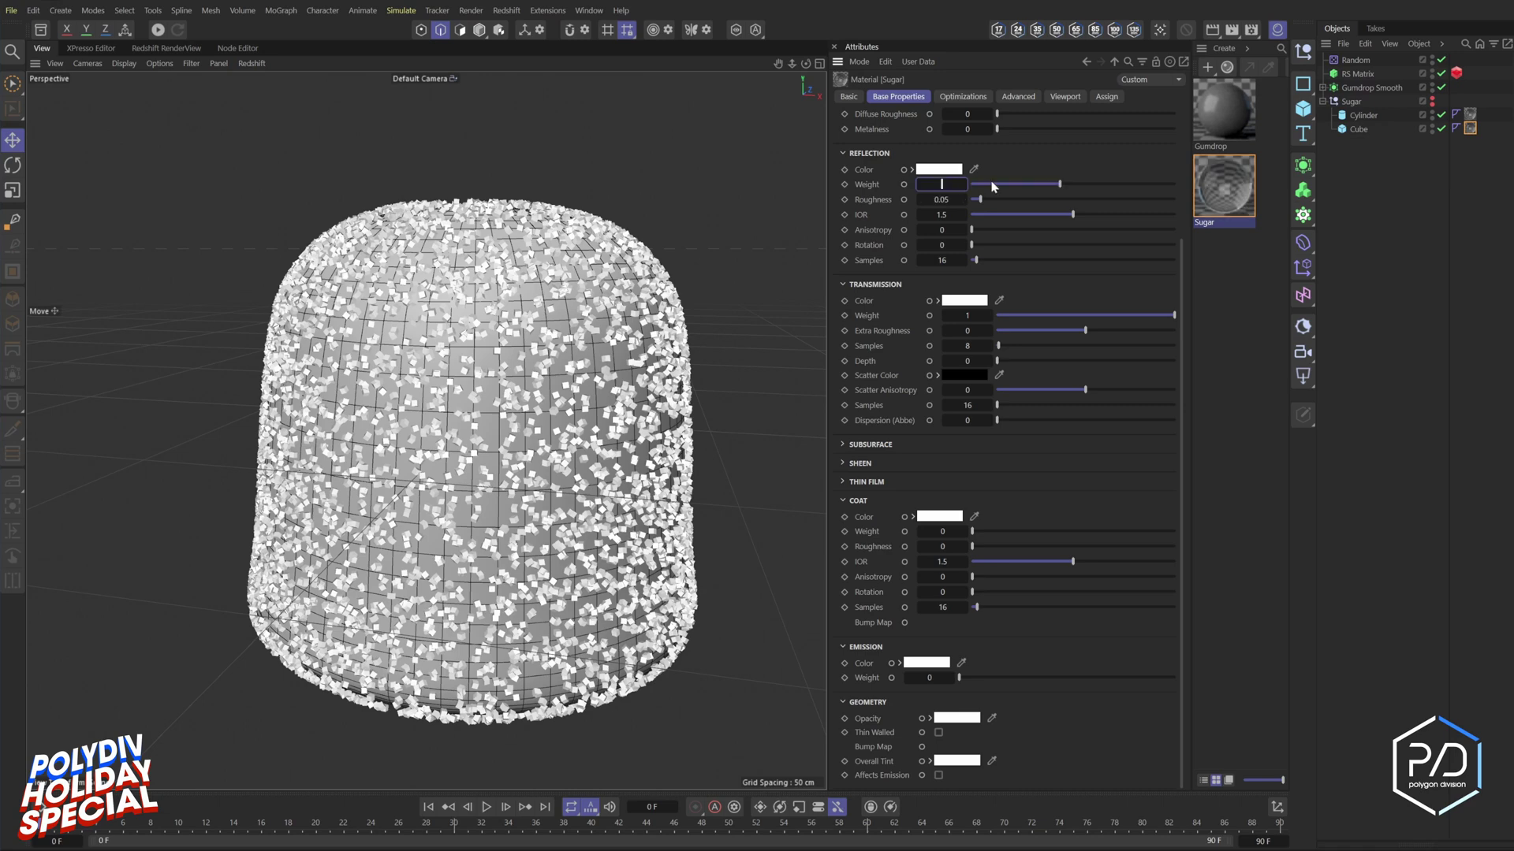
{"action": "type", "text": ".35"}
{"action": "key", "text": "Return"}
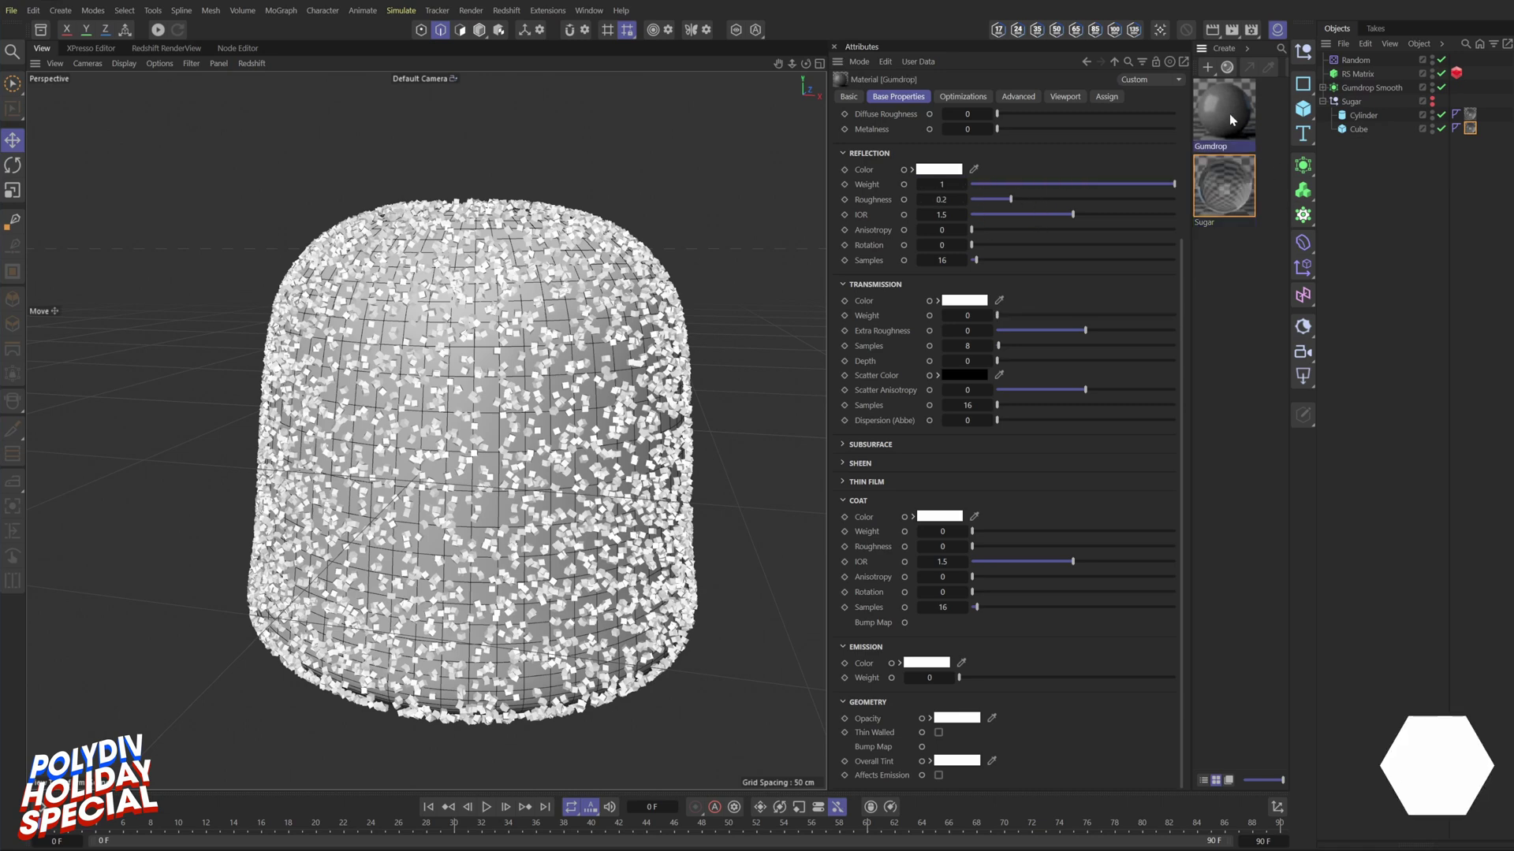
- Apply the Gumdrop material to Gumdrop Smooth, with a white base color, reflection roughness 0.125 and IOR 1.35
{"action": "left_click", "coordinate": [1373, 87]}
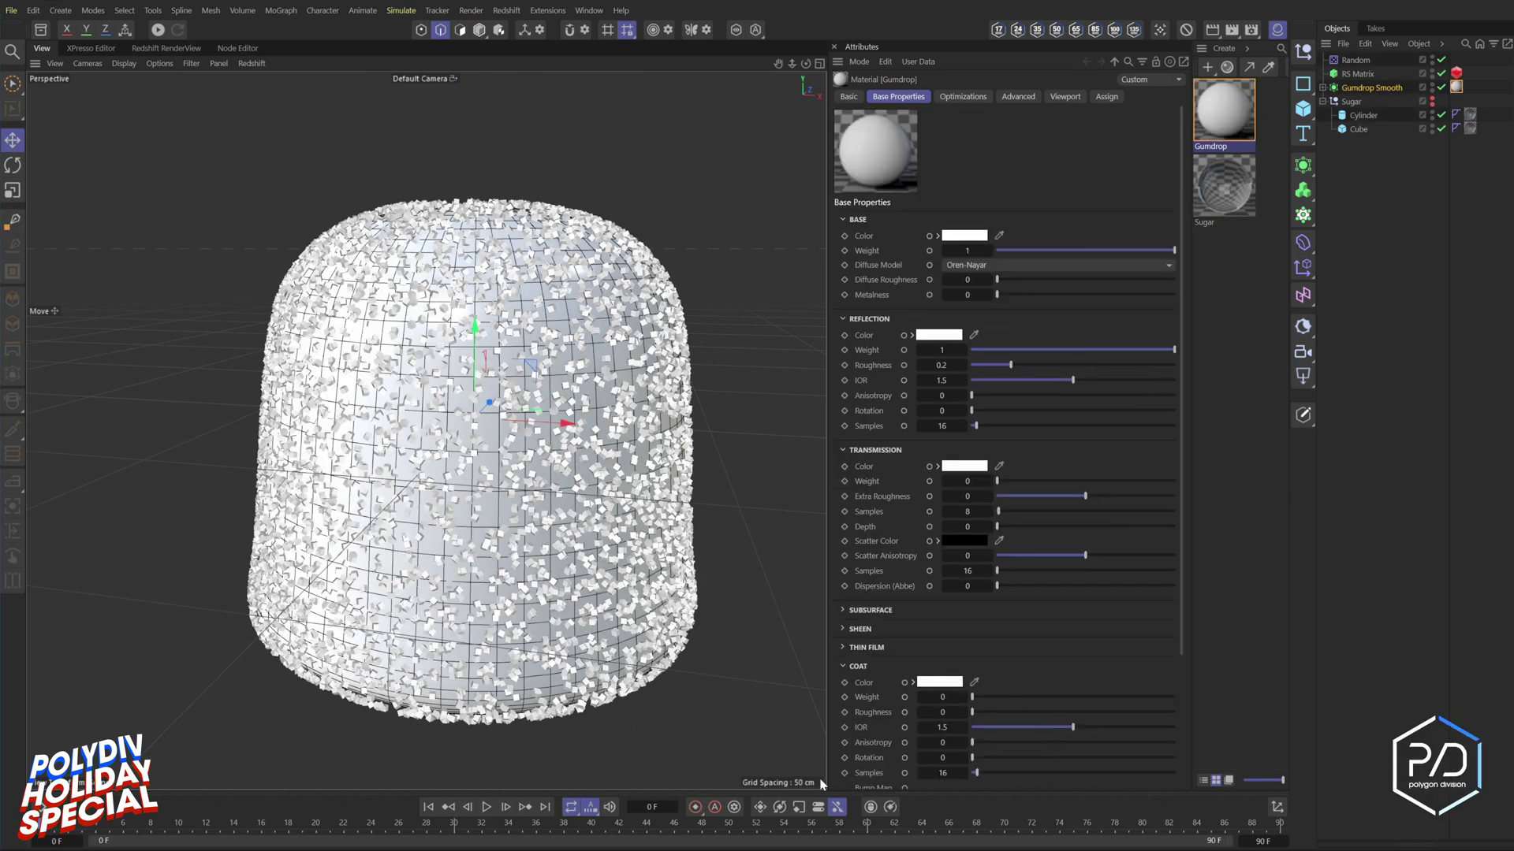
{"action": "left_click", "coordinate": [941, 366]}
{"action": "key", "text": "Return"}
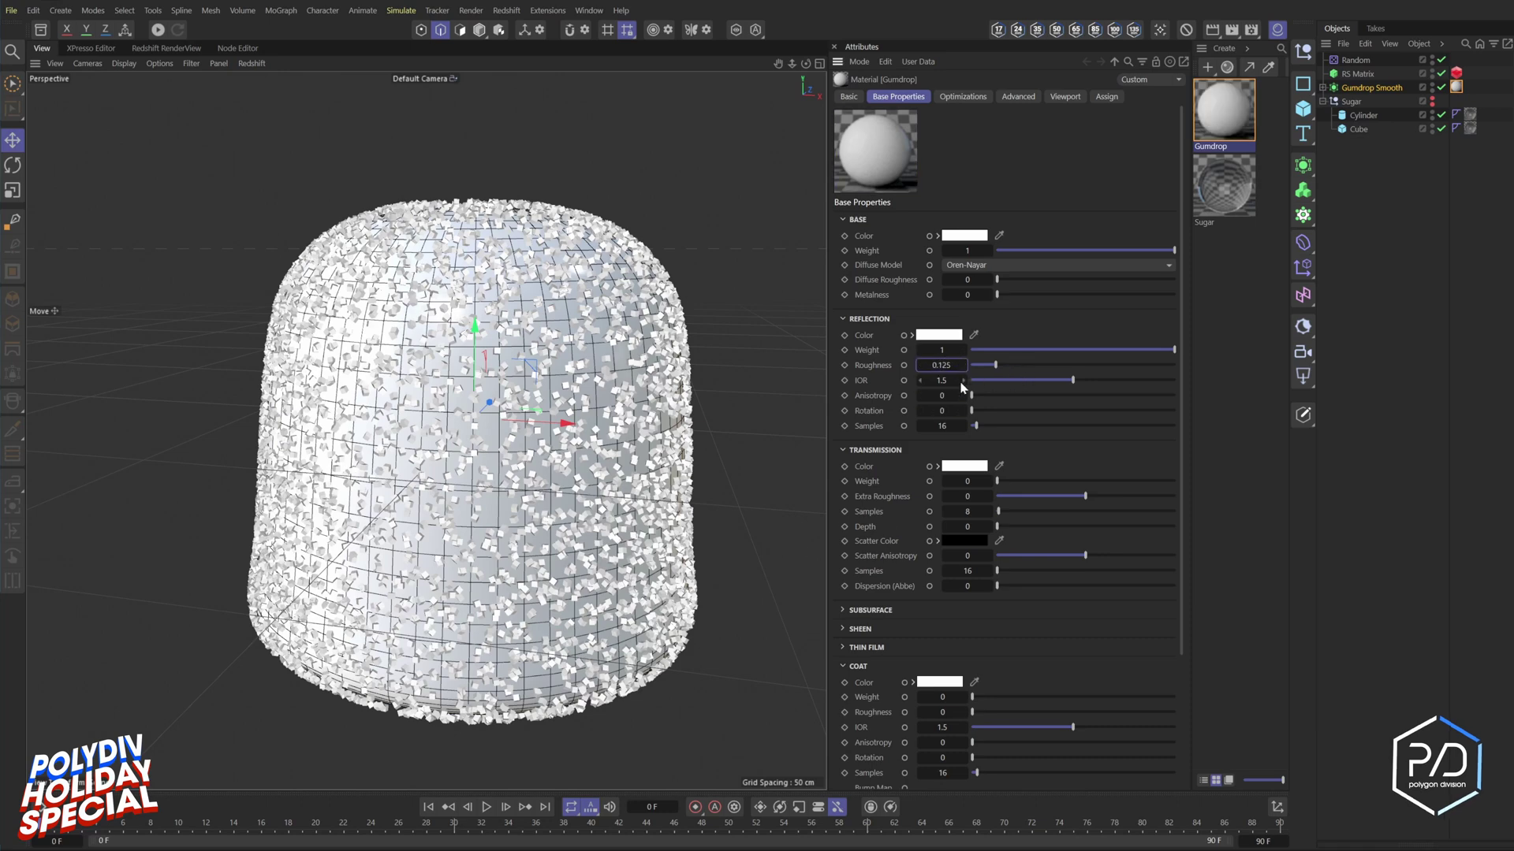
{"action": "type", "text": "1.35"}
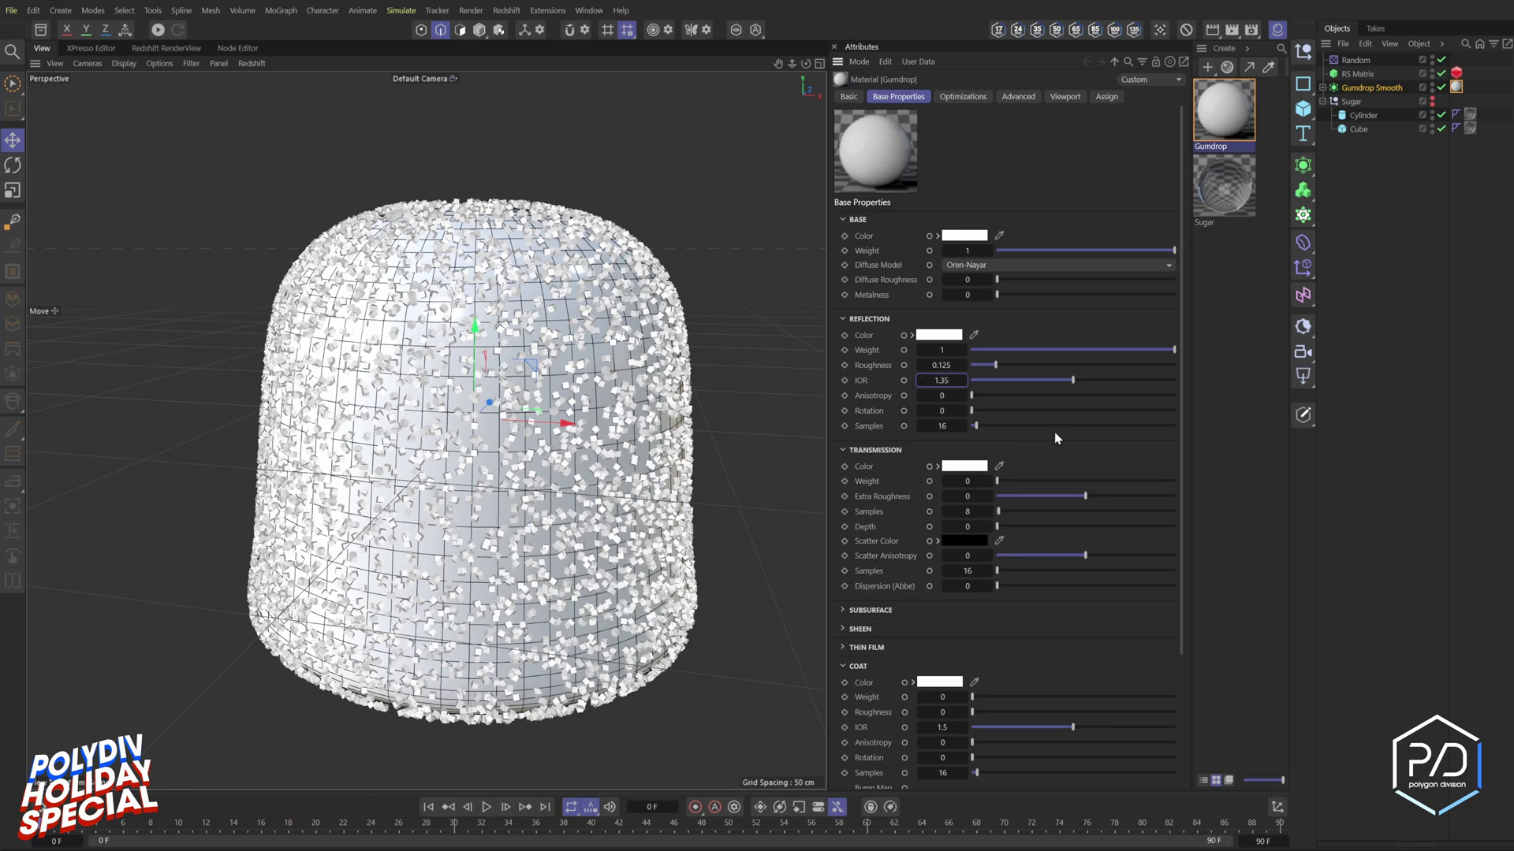
{"action": "key", "text": "Return"}
- Place Gumdrop Smooth in a Cloner and group it inside under a null named "Gumdrop"
{"action": "left_click", "coordinate": [1395, 89]}
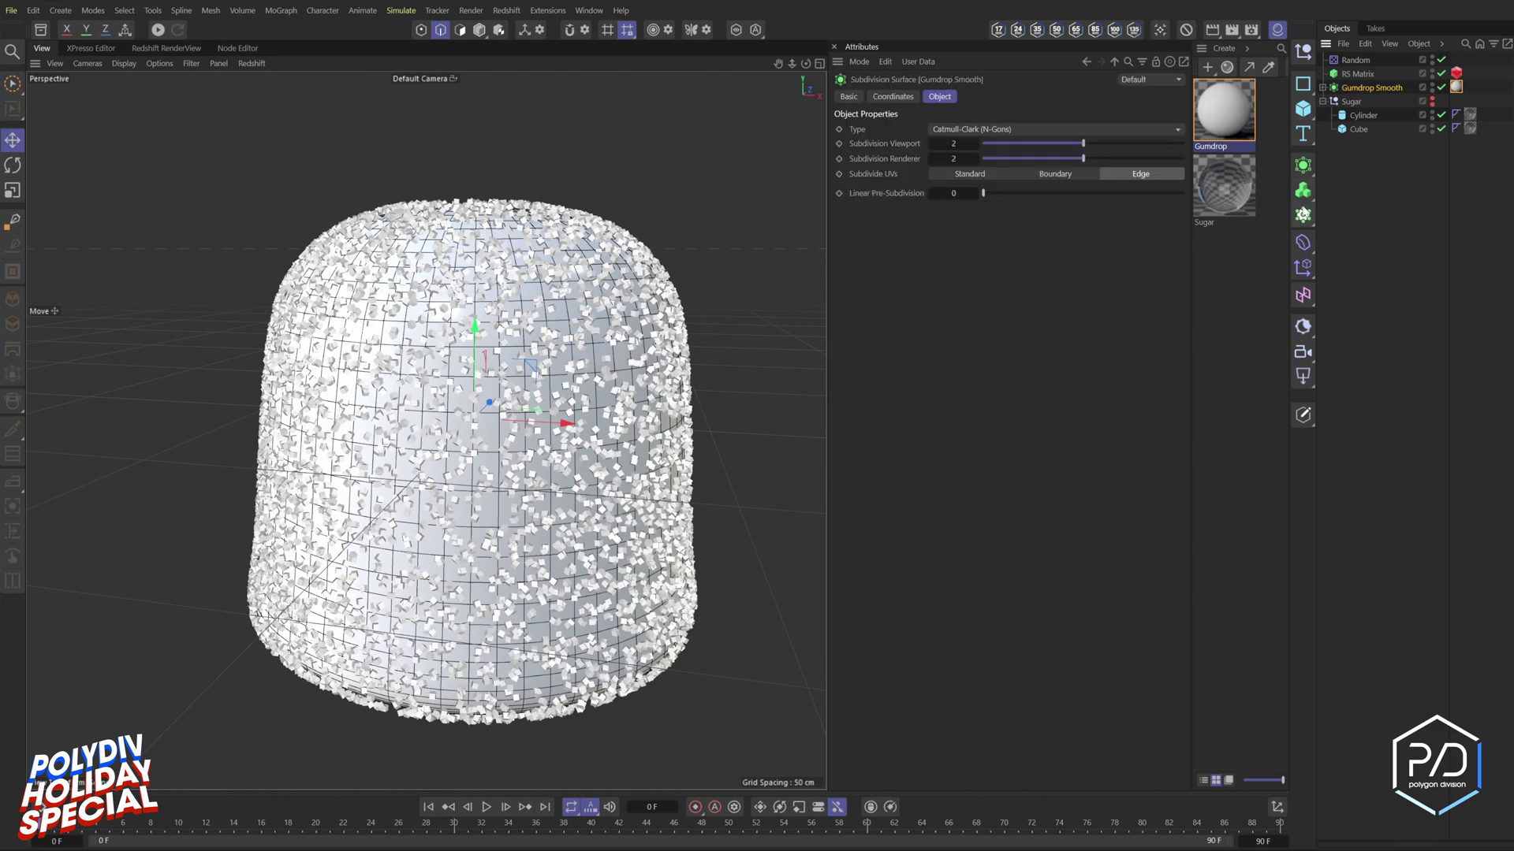
{"action": "left_click", "coordinate": [1302, 215], "text": "alt"}
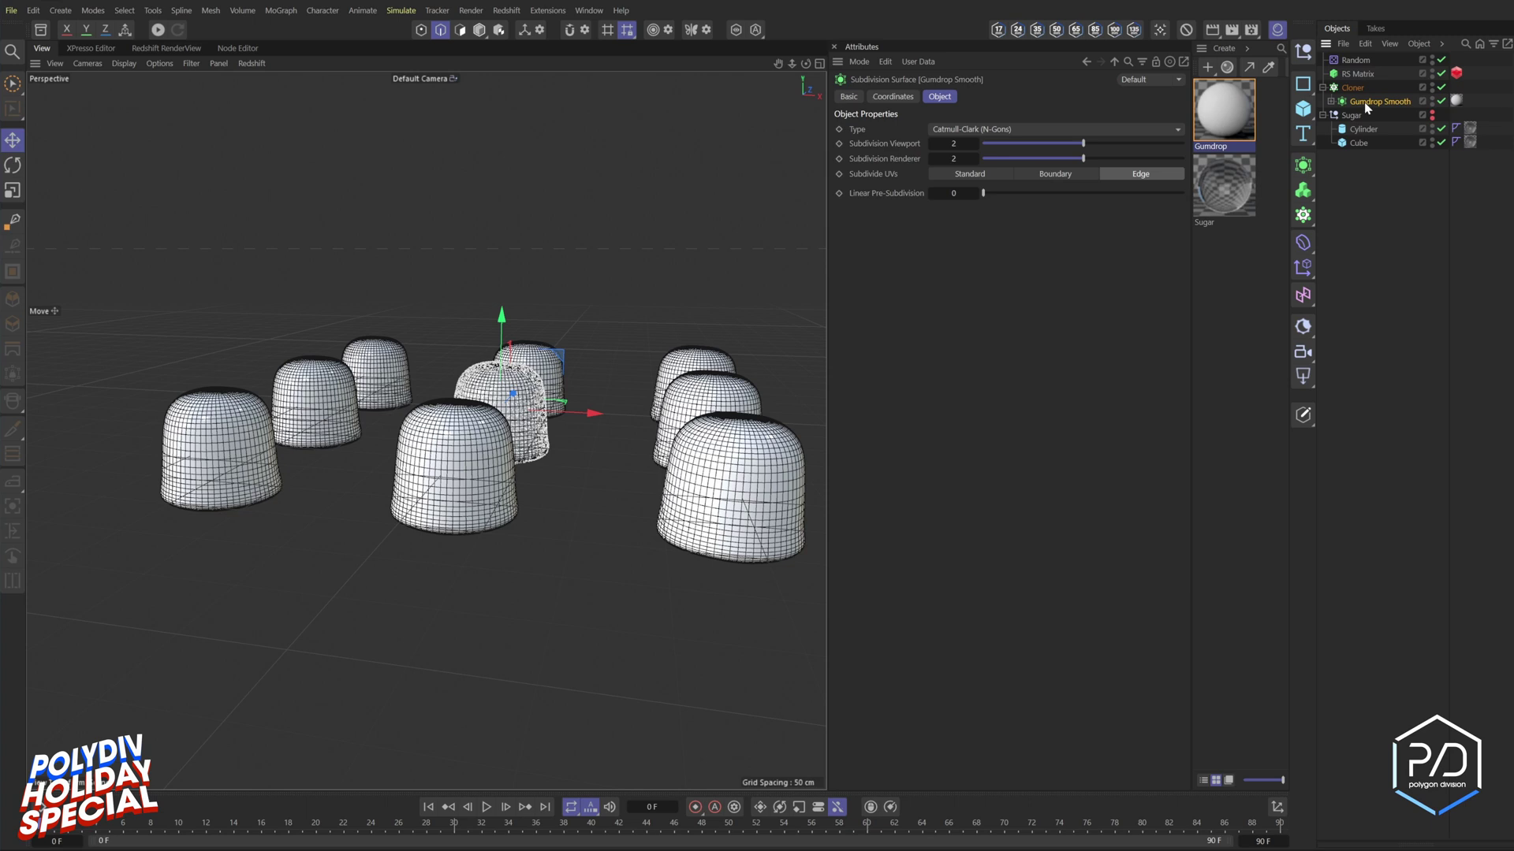
{"action": "key", "text": "alt+g"}
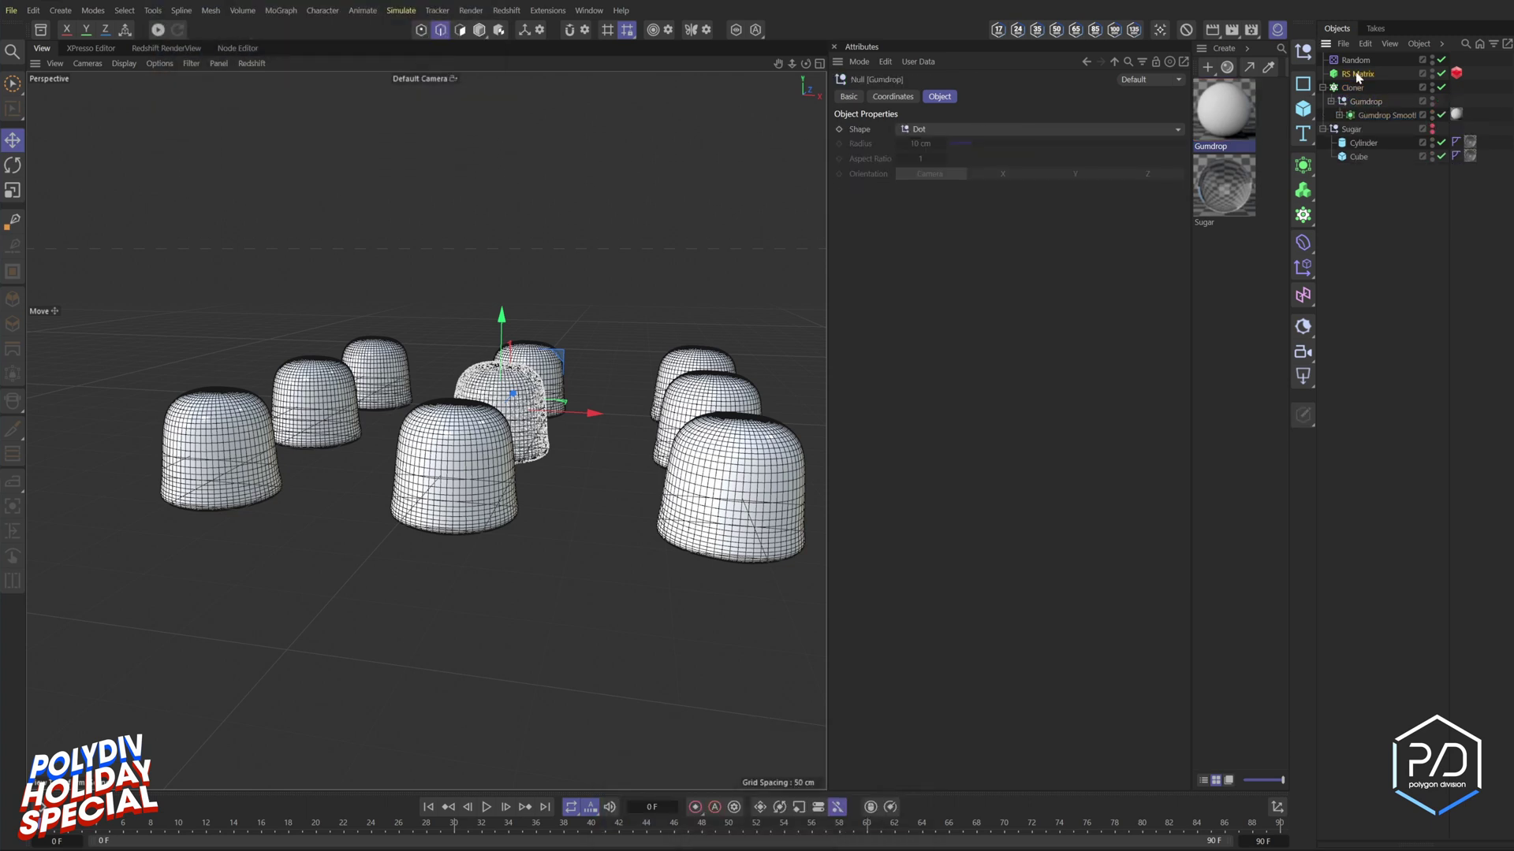
- Move RS Matrix into the Gumdrop null under the Cloner, above Gumdrop Smooth
{"action": "left_click_drag", "start_coordinate": [1357, 77], "coordinate": [1363, 102]}
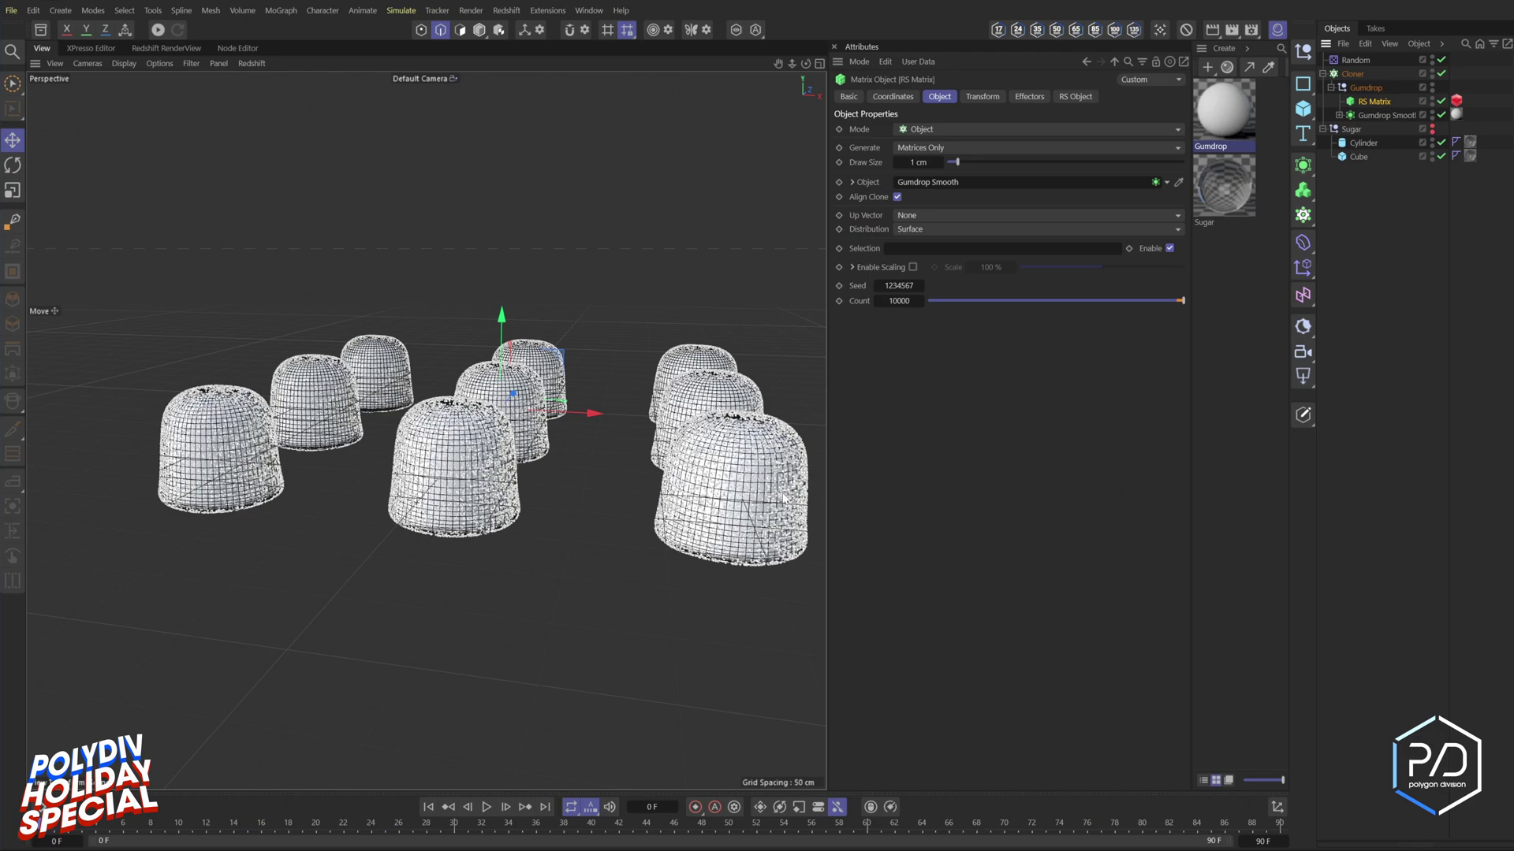
{"action": "scroll", "coordinate": [776, 500], "scroll_direction": "up", "scroll_amount": 6}
{"action": "middle_click_drag", "start_coordinate": [564, 482], "coordinate": [530, 483], "text": "alt"}
{"action": "left_click_drag", "start_coordinate": [478, 516], "coordinate": [467, 591], "text": "alt"}
{"action": "scroll", "coordinate": [384, 400], "scroll_direction": "down", "scroll_amount": 5}
{"action": "middle_click_drag", "start_coordinate": [308, 376], "coordinate": [514, 475], "text": "alt"}
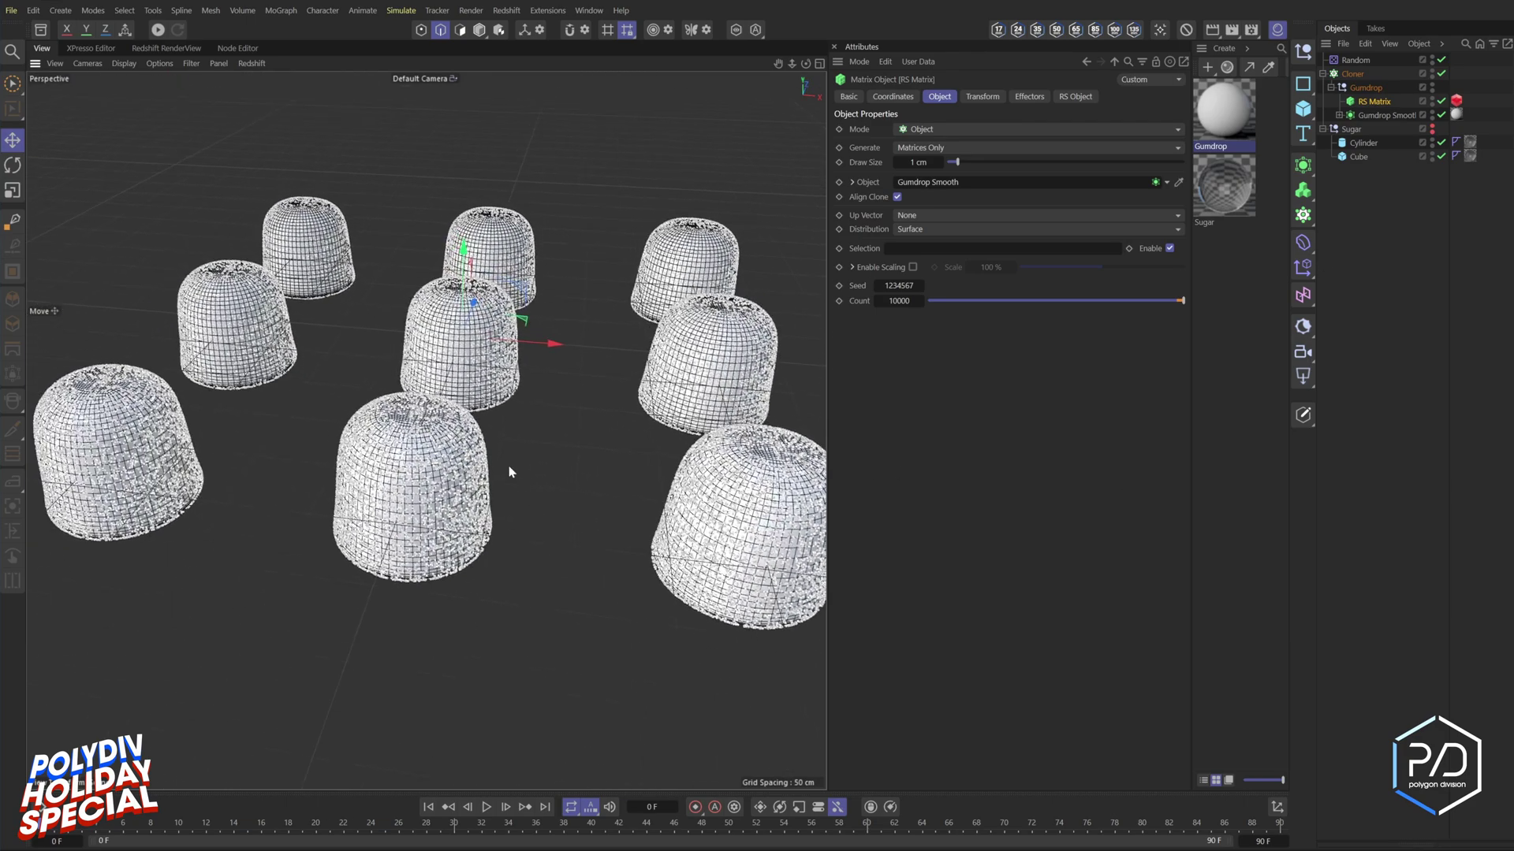
{"action": "left_click_drag", "start_coordinate": [510, 471], "coordinate": [530, 475]}
{"action": "key", "text": "ctrl+z"}
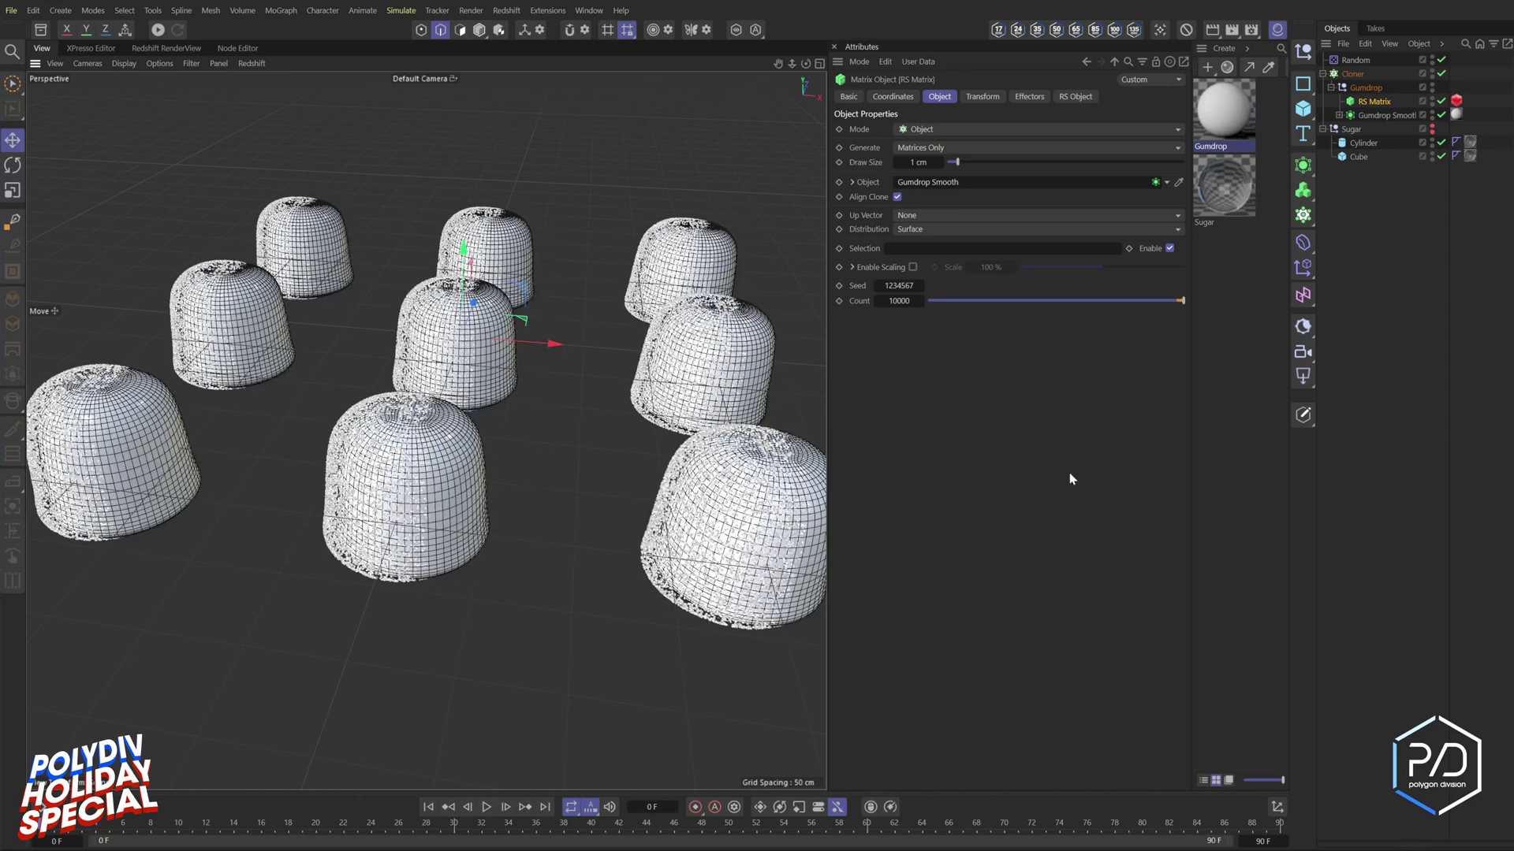
{"action": "left_click", "coordinate": [1343, 382]}
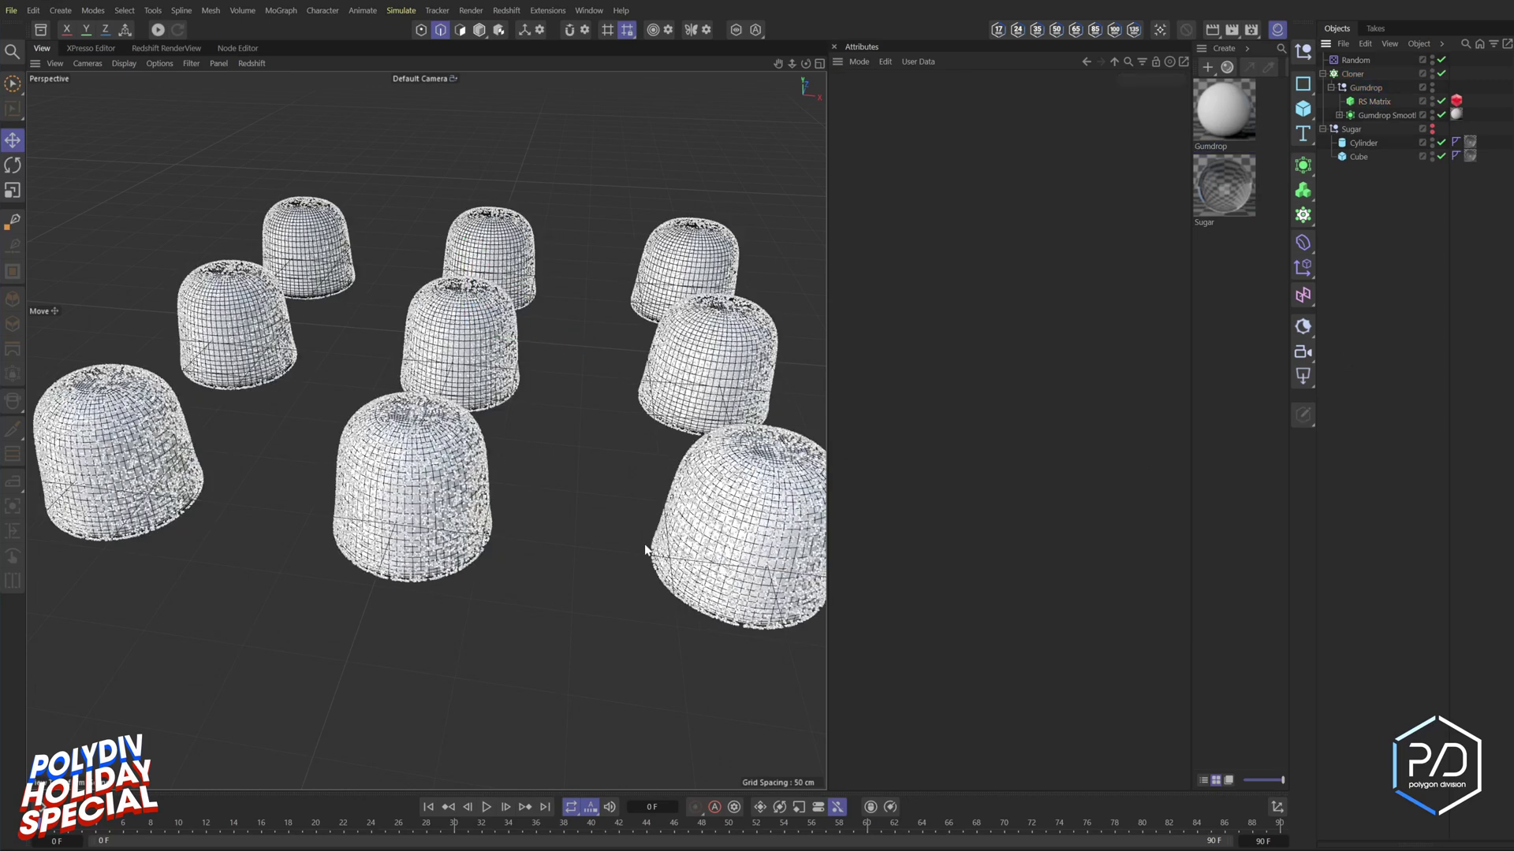
- Set the Cloner's Clones option to Random and collapse the Gumdrop hierarchy
{"action": "left_click", "coordinate": [1350, 74]}
{"action": "left_click", "coordinate": [943, 180]}
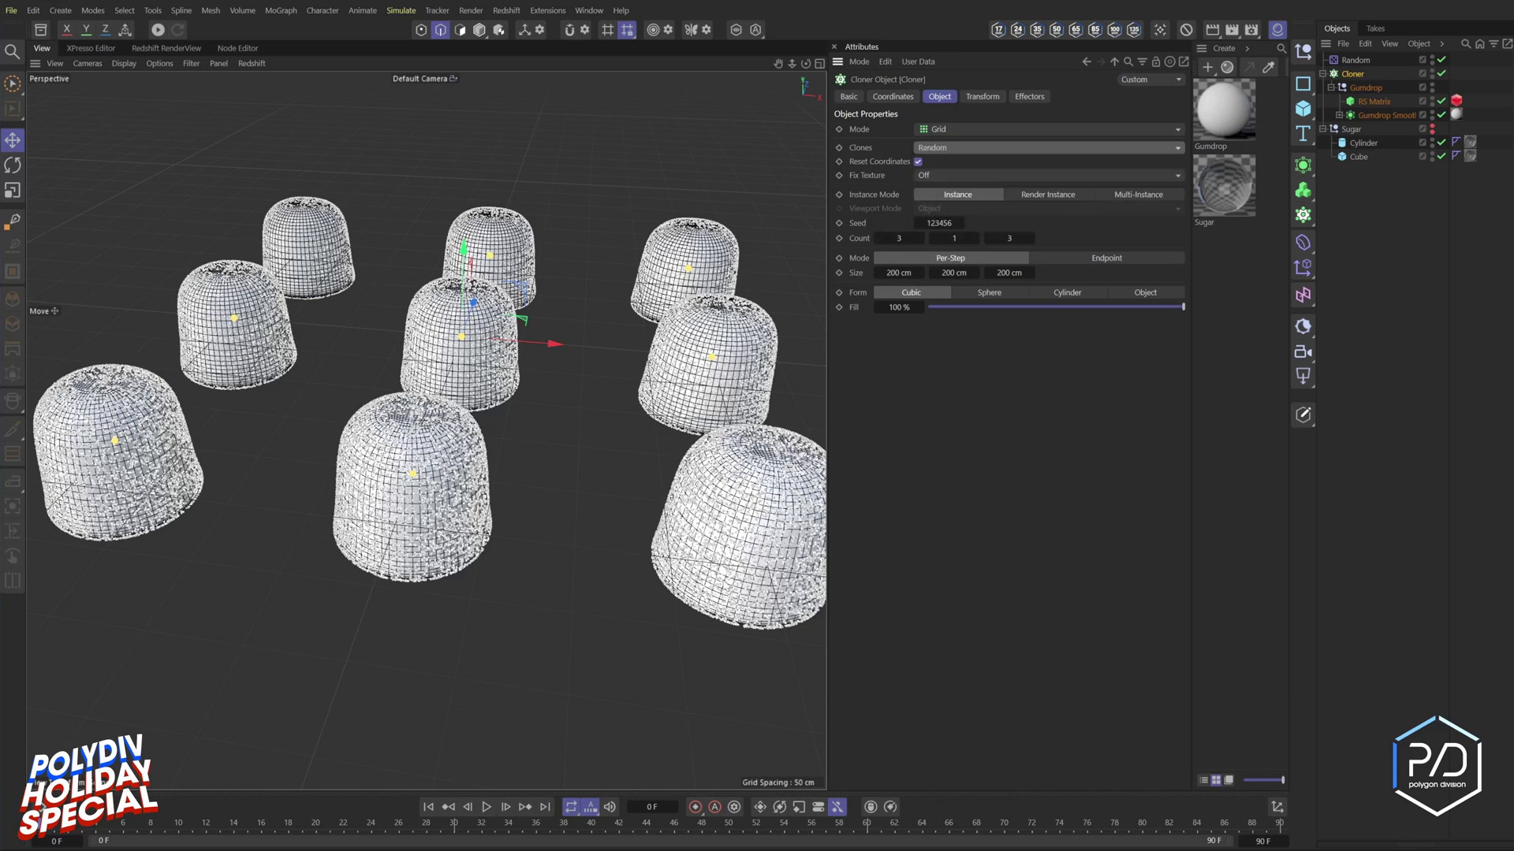
{"action": "left_click", "coordinate": [1339, 115]}
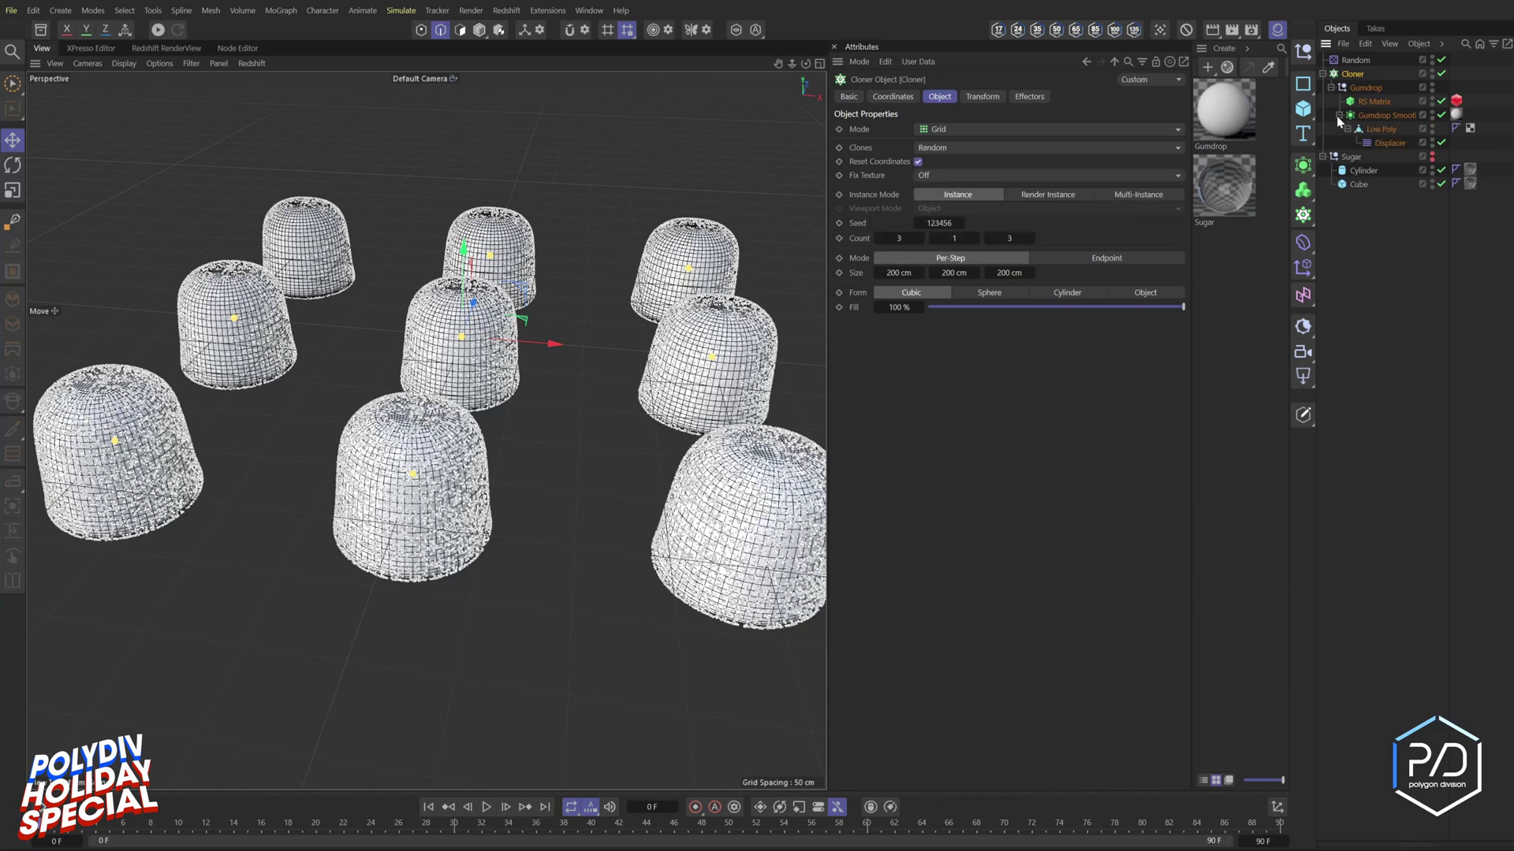
{"action": "left_click", "coordinate": [1389, 143]}
{"action": "left_click", "coordinate": [1338, 115]}
{"action": "left_click", "coordinate": [1331, 88]}
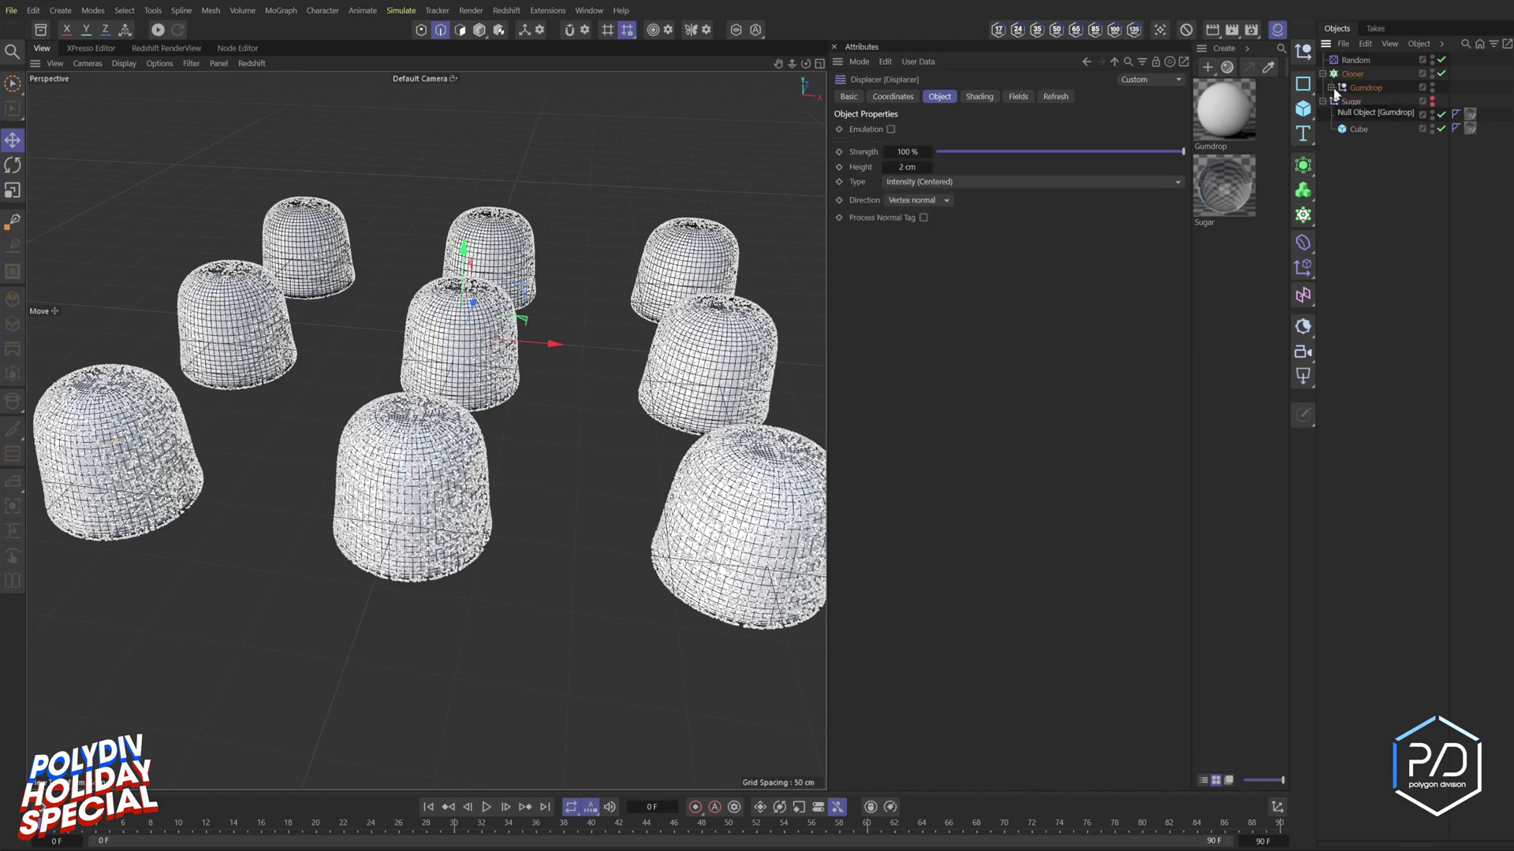
{"action": "left_click", "coordinate": [1353, 89]}
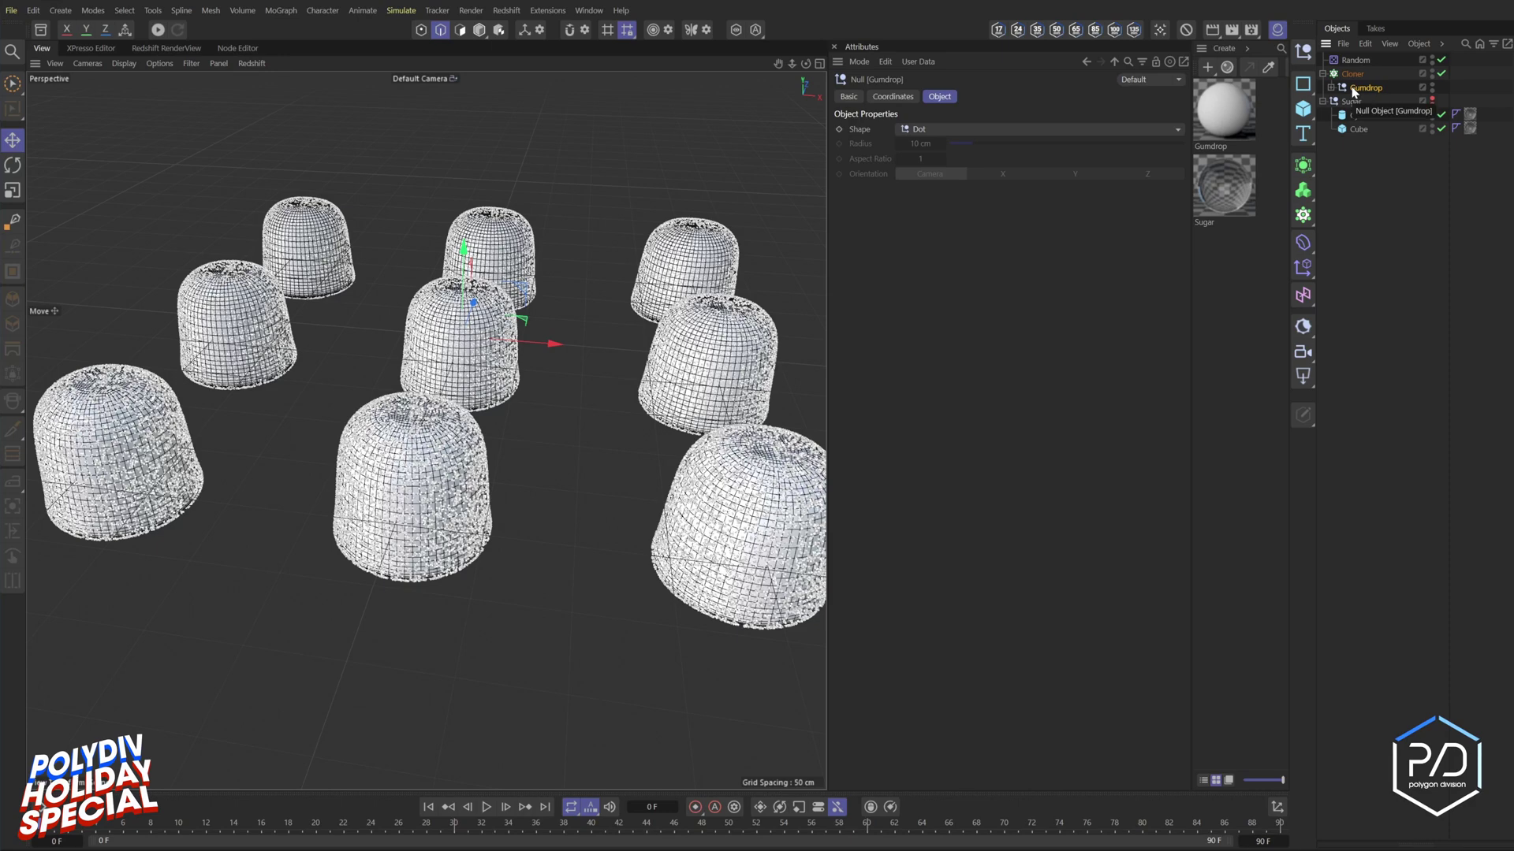
- Add a Redshift dome light named "HDRI" and a duplicate of it named "Background"
{"action": "left_click", "coordinate": [1214, 110]}
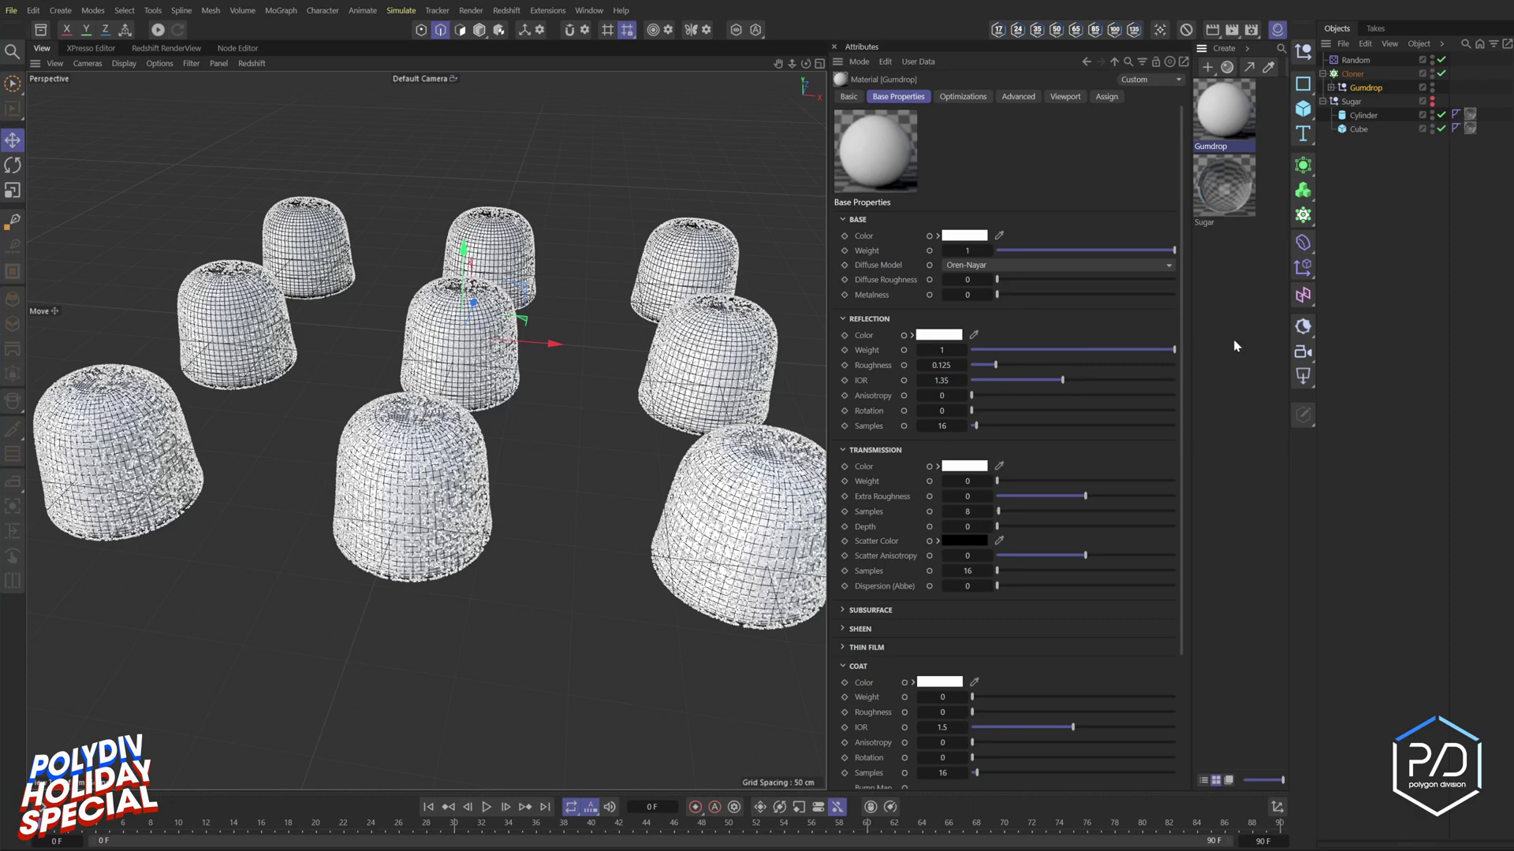
{"action": "left_click", "coordinate": [1302, 376]}
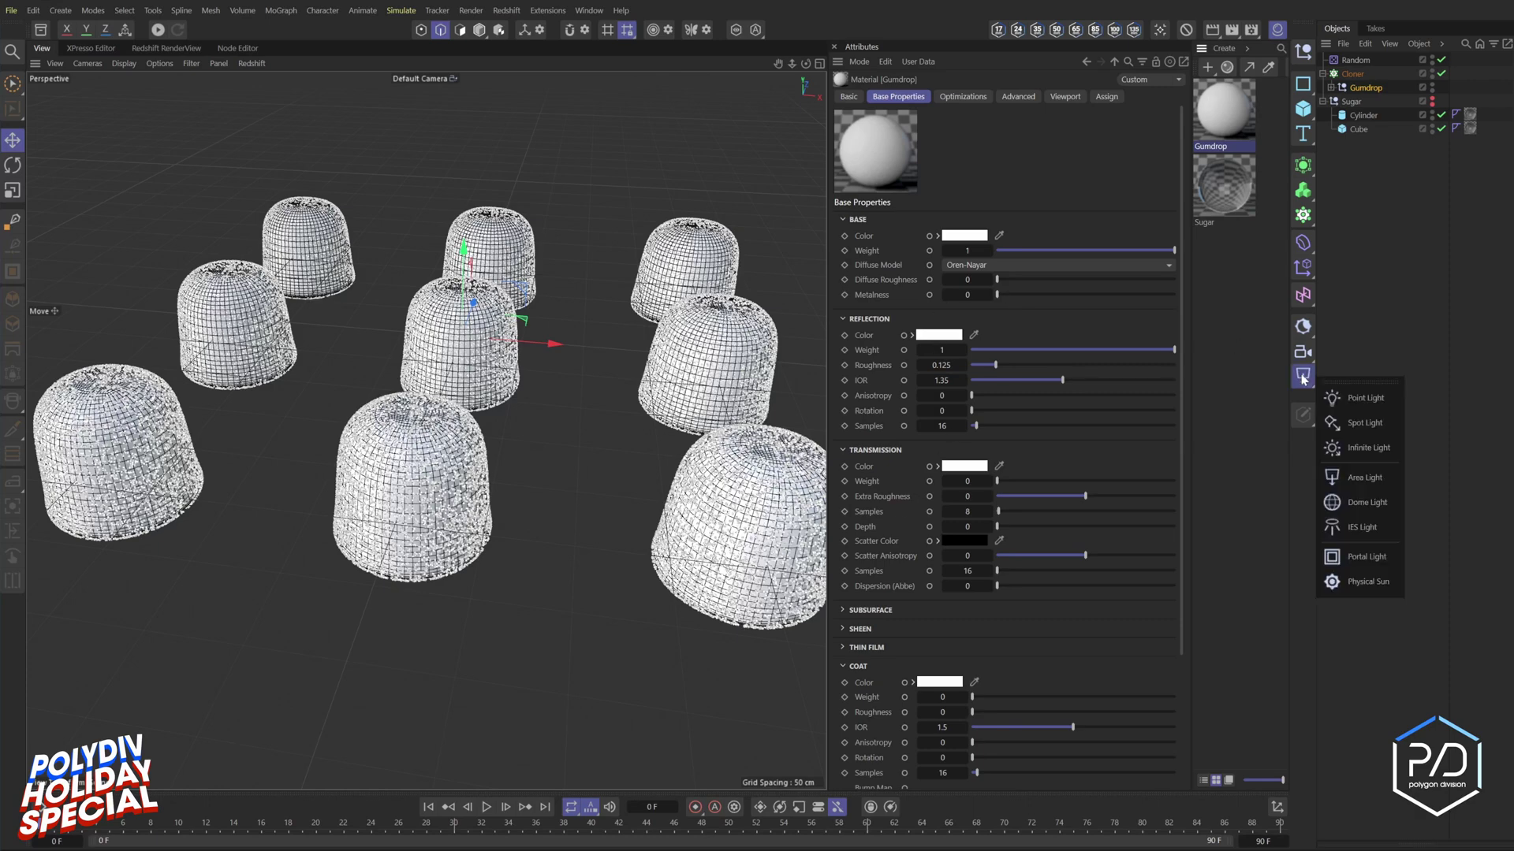
{"action": "left_click", "coordinate": [1355, 505]}
{"action": "double_click", "coordinate": [1375, 60]}
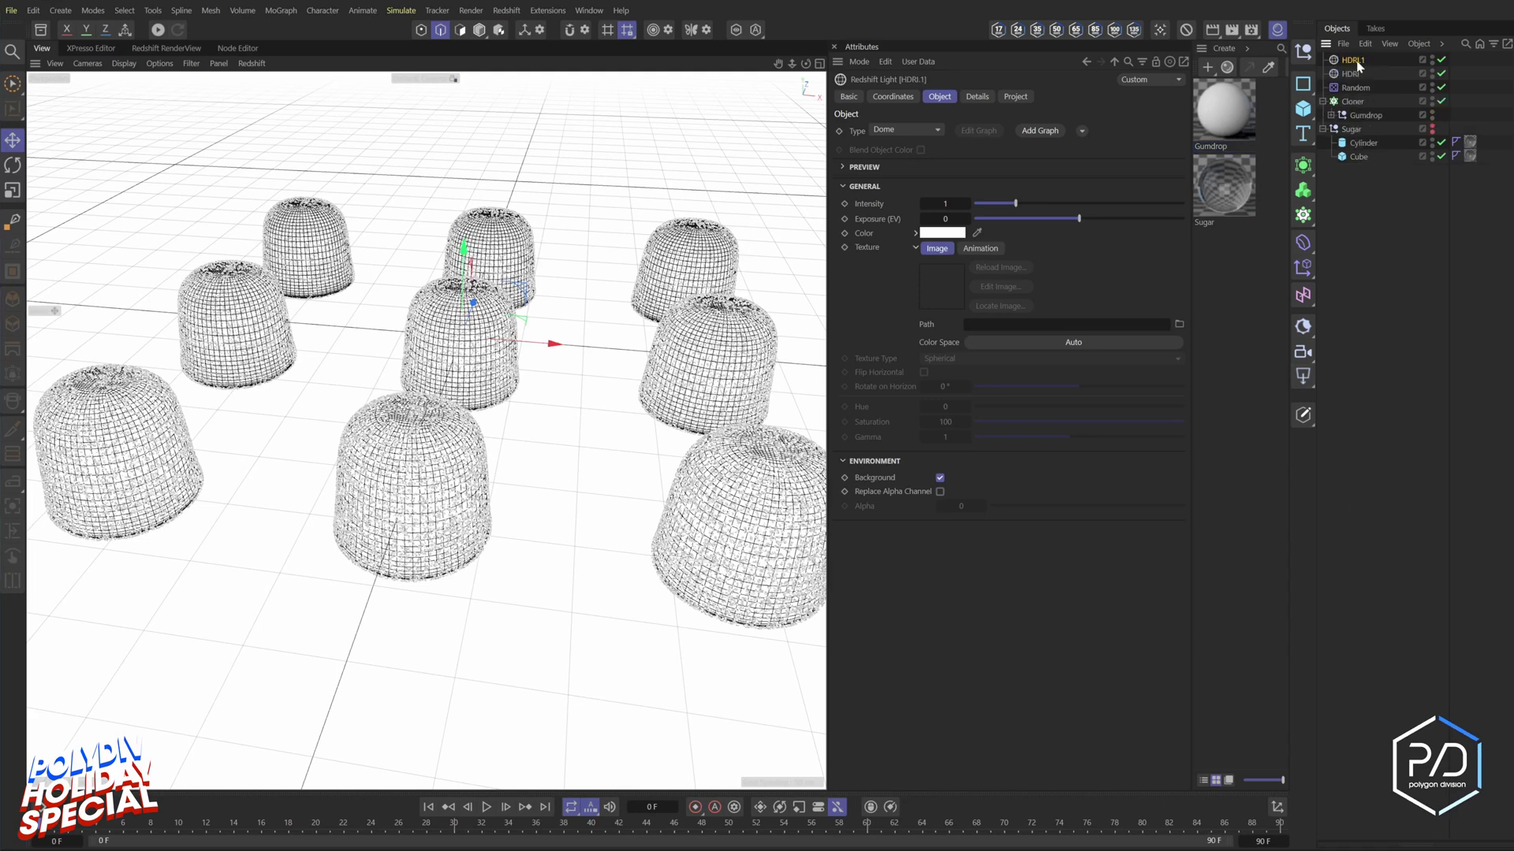
{"action": "double_click", "coordinate": [1352, 61]}
{"action": "type", "text": "Background"}
{"action": "key", "text": "Return"}
- Give the Background light a dark blue color and set its diffuse contribution to 0
{"action": "left_click", "coordinate": [941, 234]}
{"action": "left_click_drag", "start_coordinate": [982, 359], "coordinate": [1008, 391]}
{"action": "left_click", "coordinate": [1076, 375]}
{"action": "left_click", "coordinate": [1080, 249]}
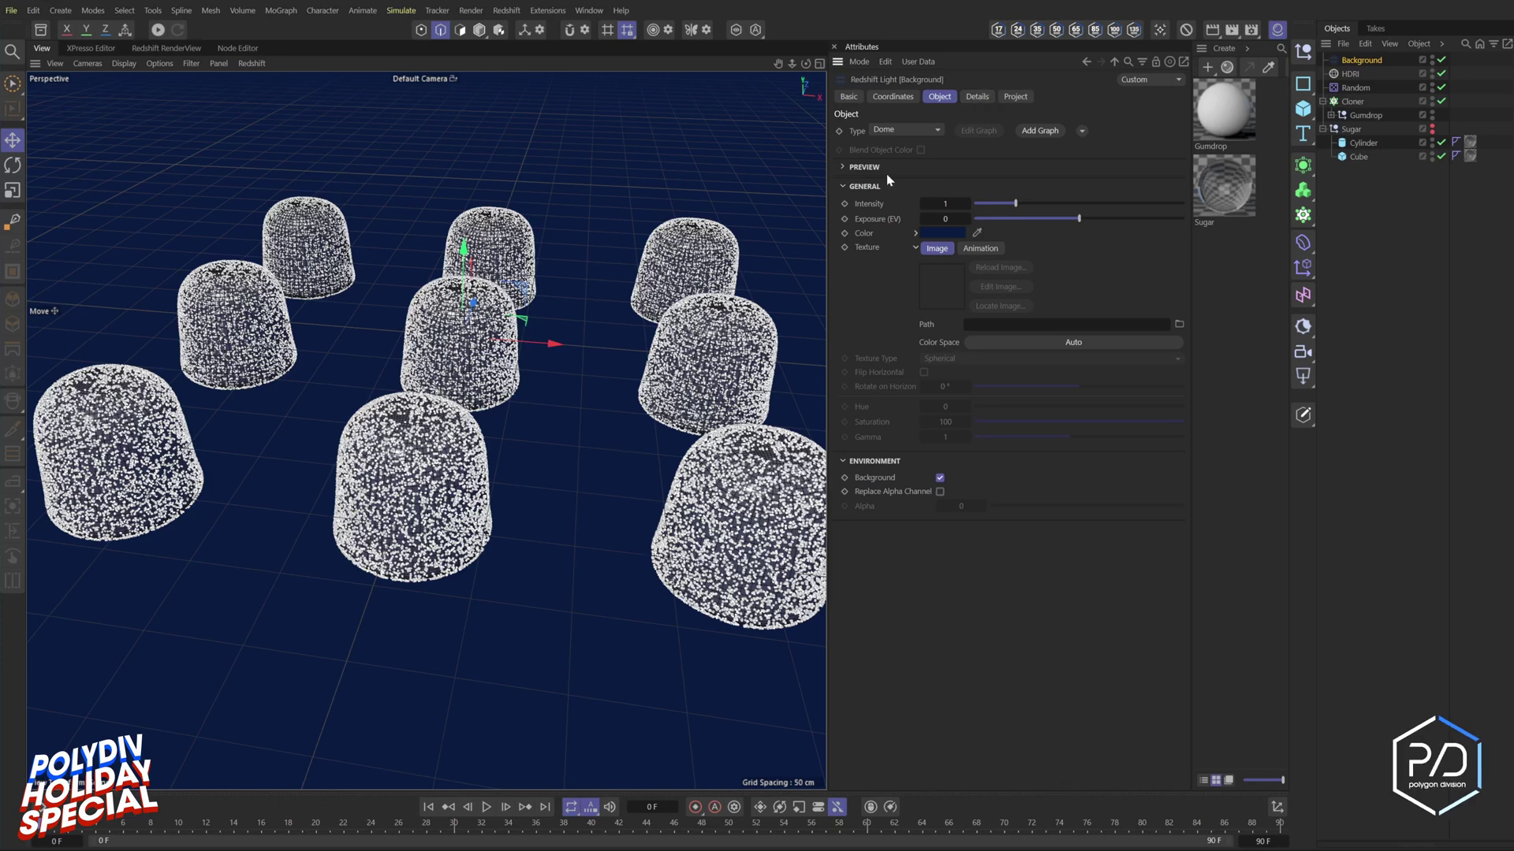
{"action": "left_click", "coordinate": [978, 96]}
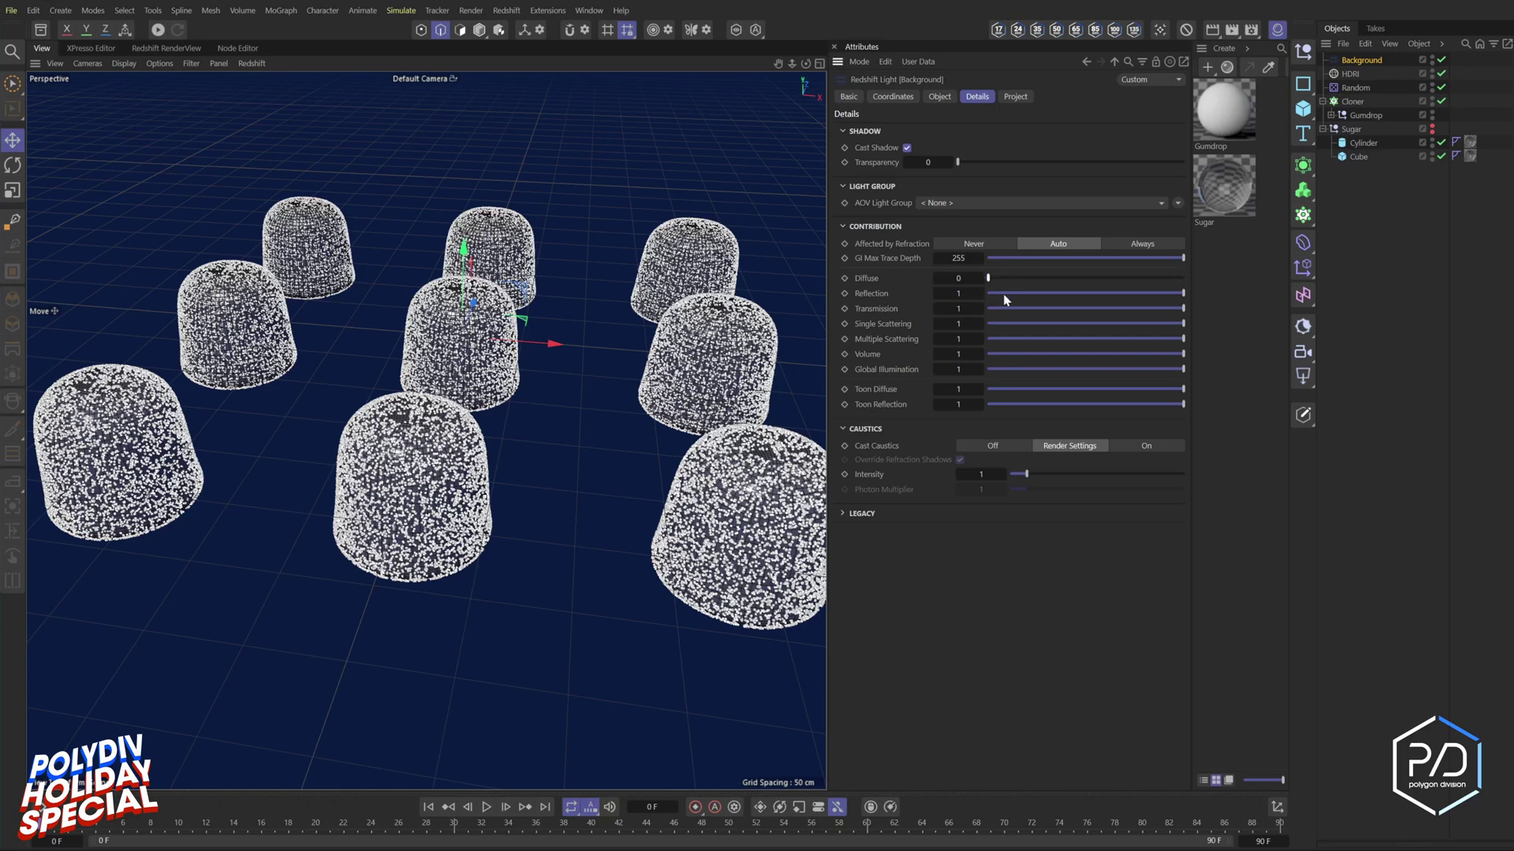
- Load a studio EXR from the PD-HRDI_Studios collection as the HDRI light's texture and set its intensity to 2
{"action": "left_click", "coordinate": [1349, 74]}
{"action": "left_click", "coordinate": [940, 96]}
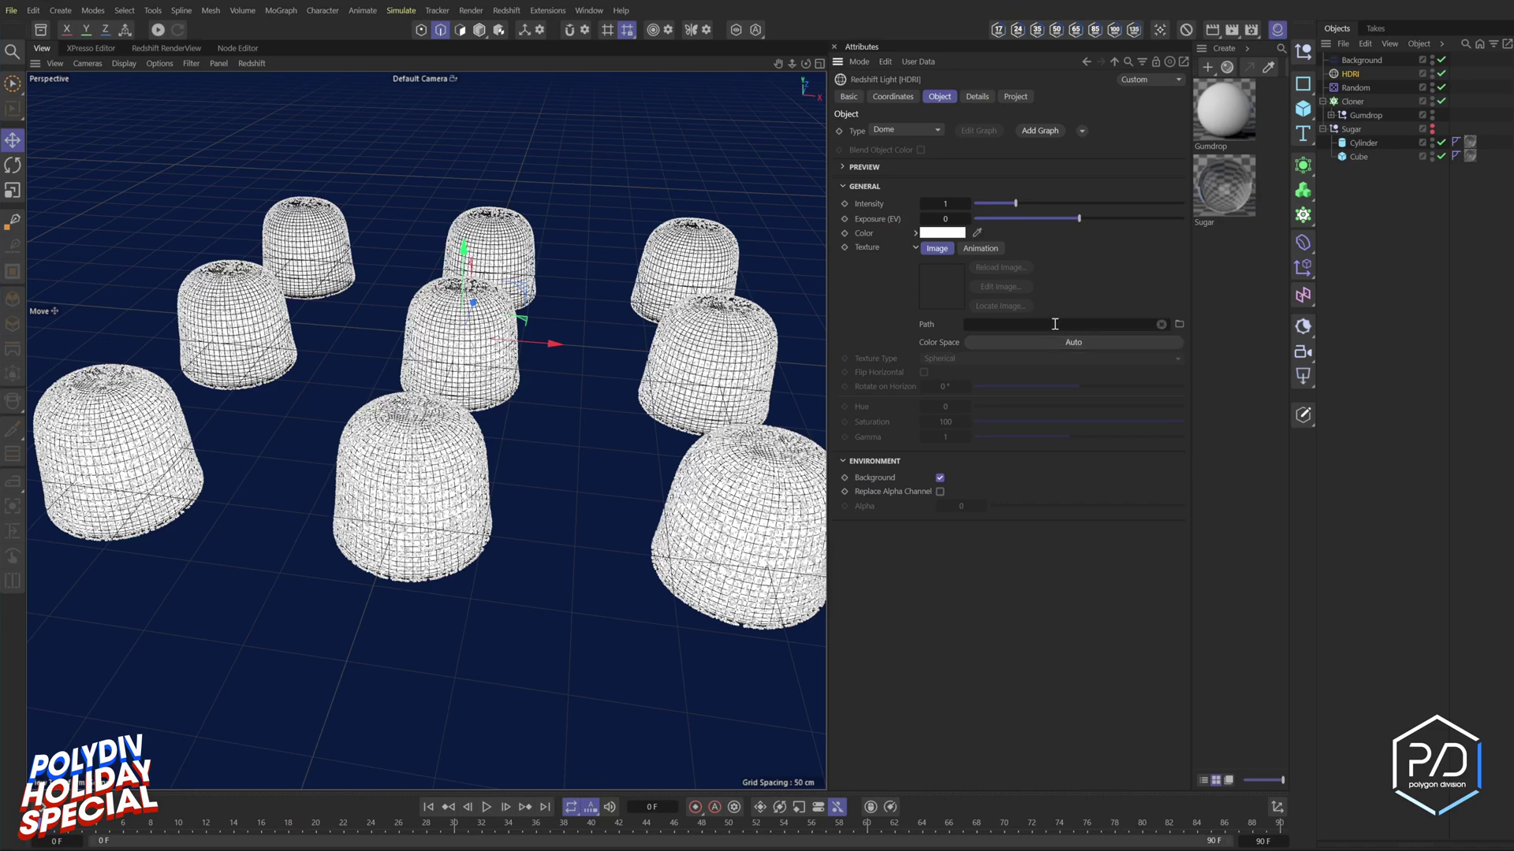
{"action": "left_click", "coordinate": [1161, 324]}
{"action": "left_click", "coordinate": [986, 518]}
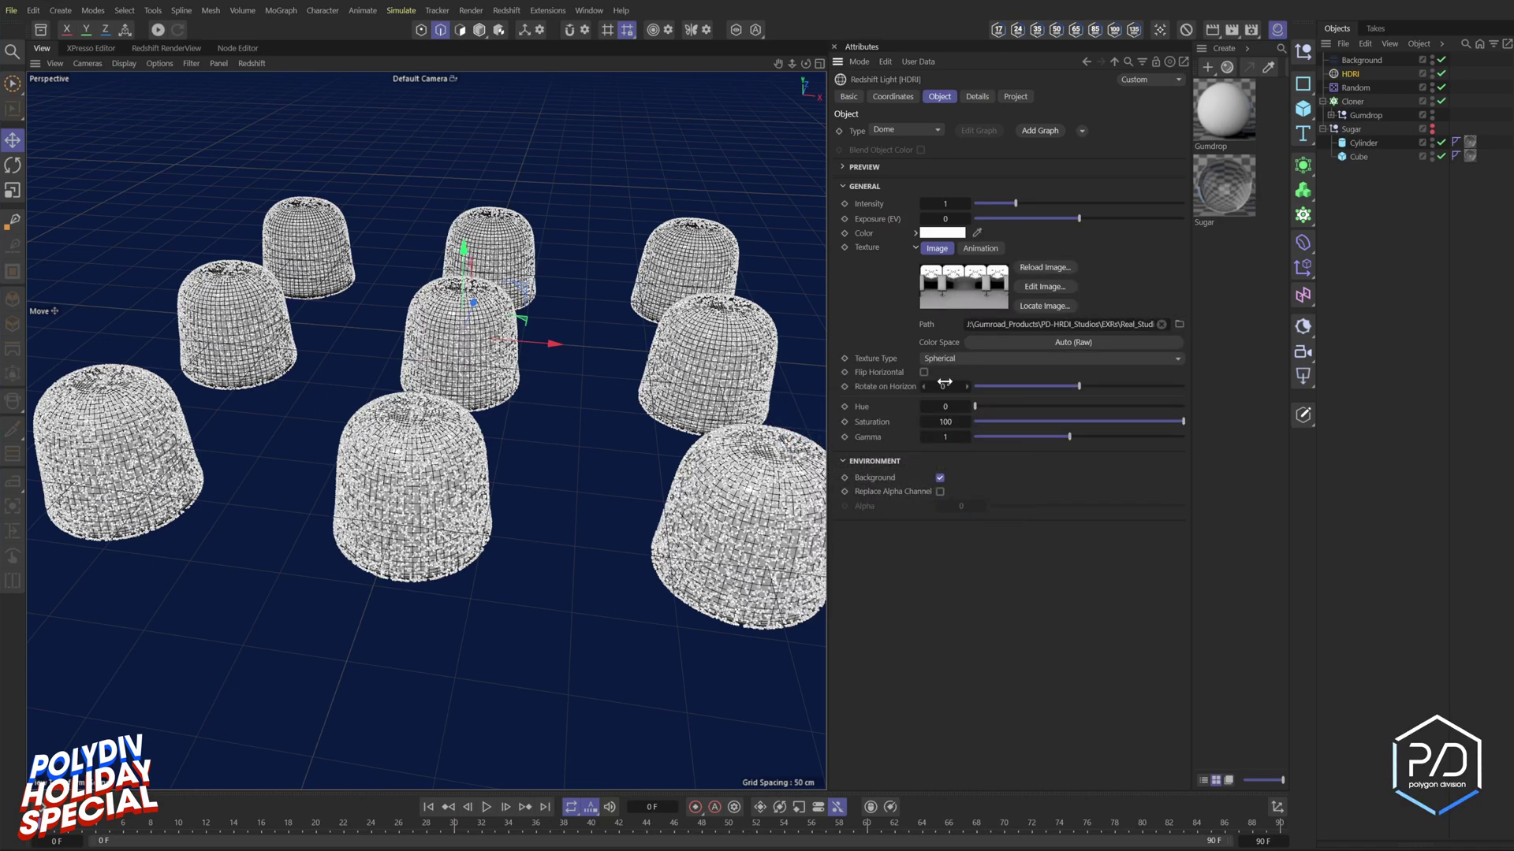
{"action": "left_click", "coordinate": [963, 205]}
{"action": "type", "text": "2"}
{"action": "key", "text": "Return"}
- Group the Background and HDRI lights under a null named "Lighting" at the end of the object hierarchy
{"action": "left_click", "coordinate": [1302, 52]}
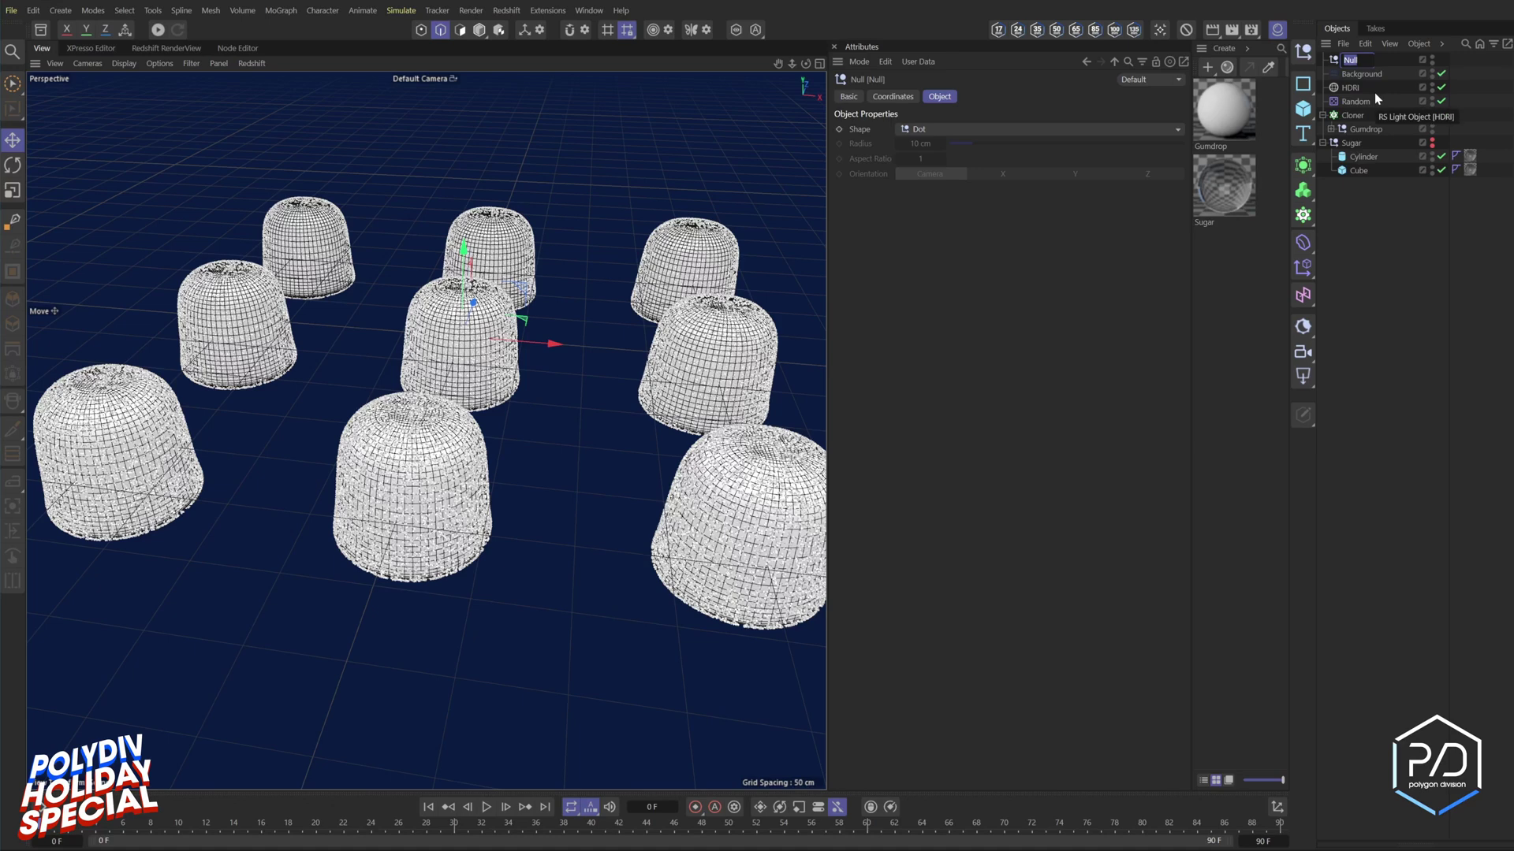
{"action": "left_click", "coordinate": [1361, 73]}
{"action": "left_click", "coordinate": [1351, 87], "text": "shift"}
{"action": "left_click_drag", "start_coordinate": [1366, 66], "coordinate": [1365, 62]}
{"action": "left_click_drag", "start_coordinate": [1363, 61], "coordinate": [1359, 211]}
{"action": "left_click", "coordinate": [1359, 214]}
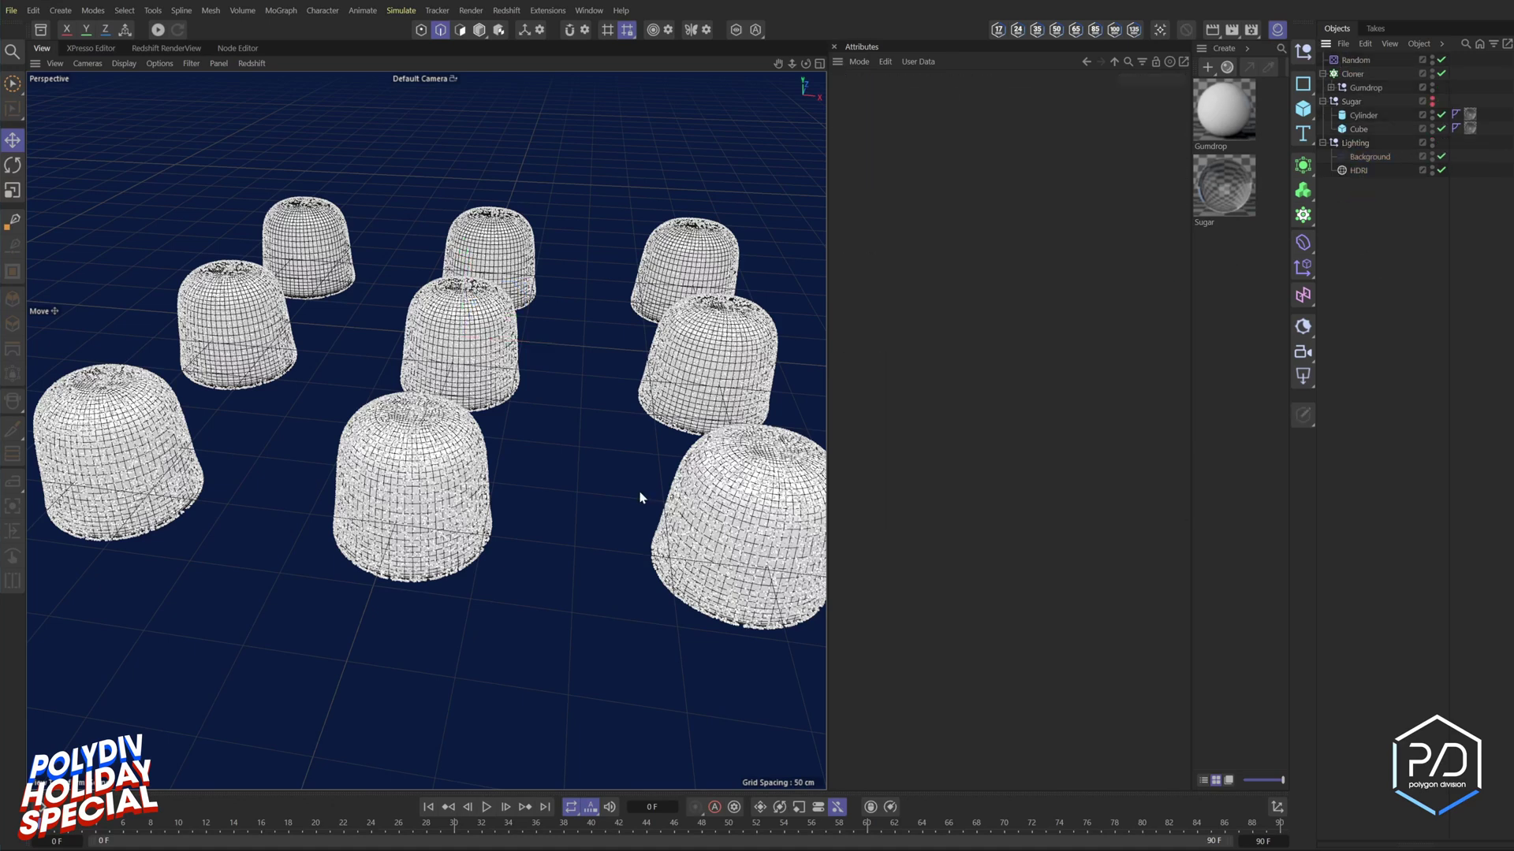
- Start the Redshift viewport render and disable the HDRI light's visible background
{"action": "left_click", "coordinate": [157, 29]}
{"action": "left_click", "coordinate": [1357, 170]}
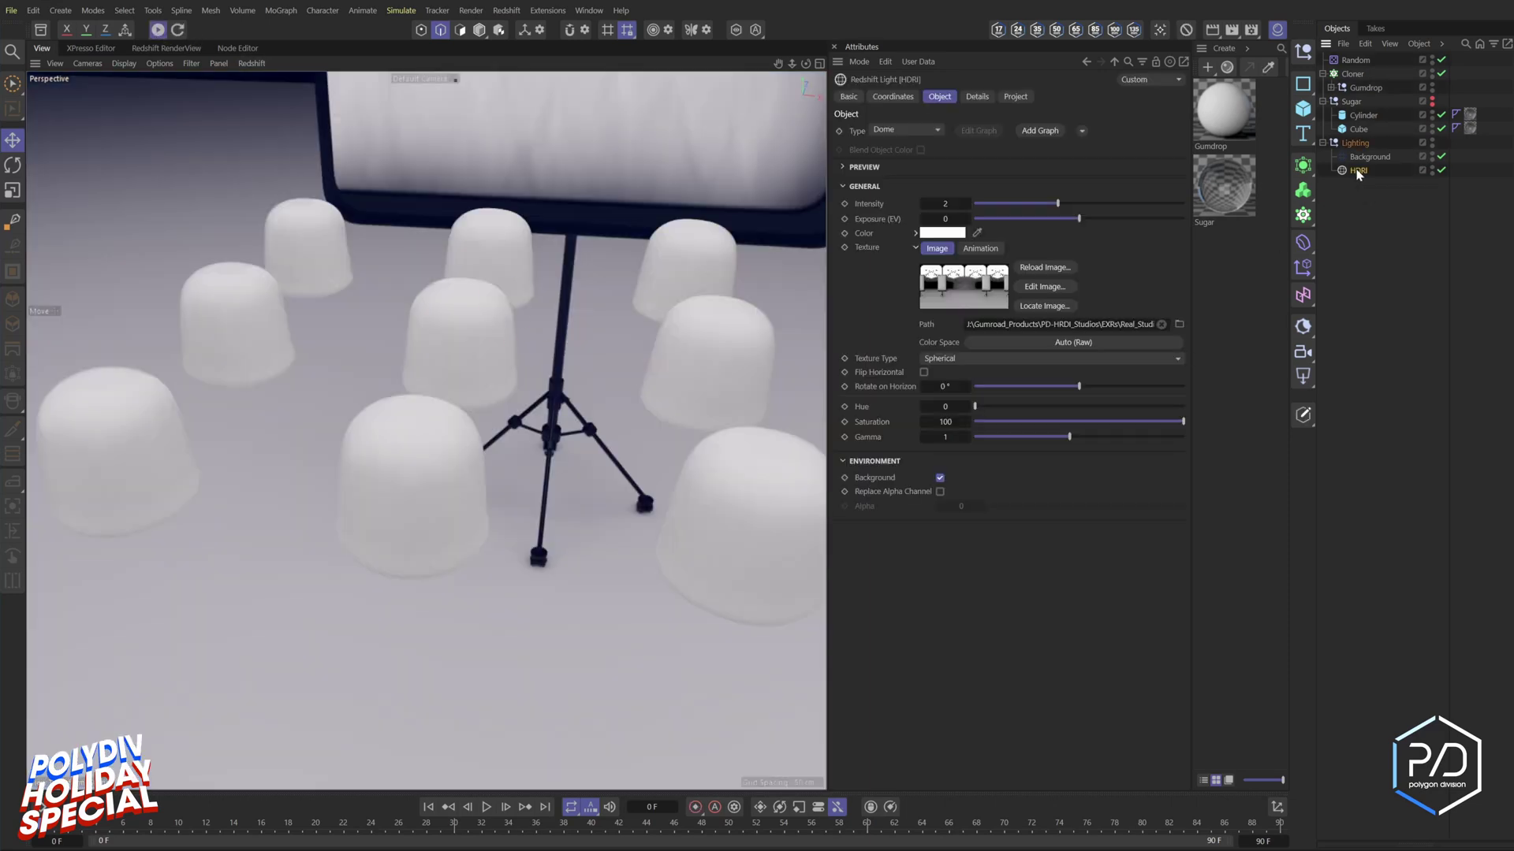
{"action": "left_click", "coordinate": [940, 477]}
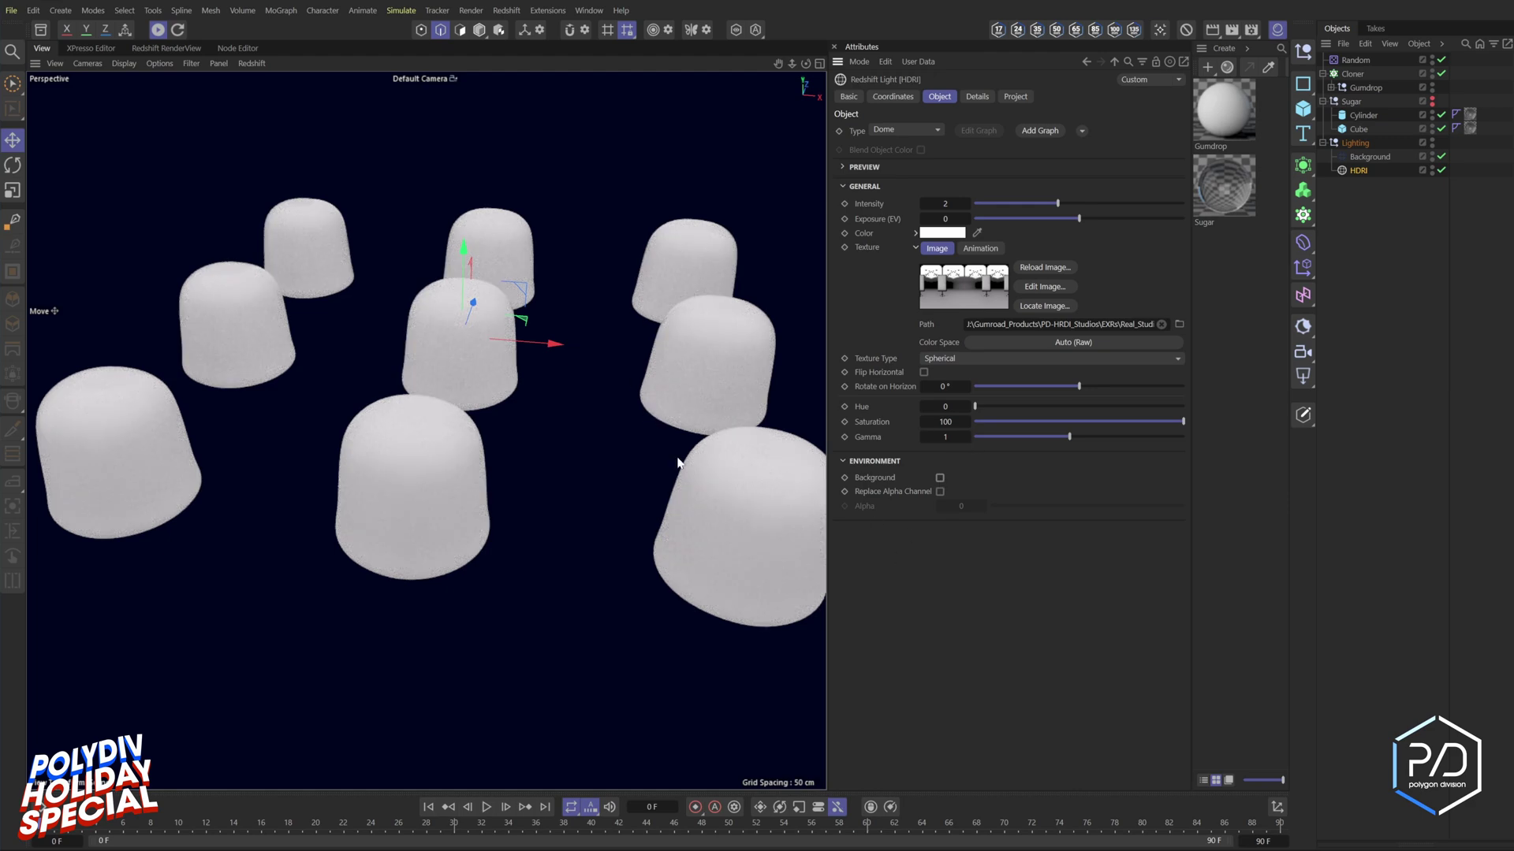
- Examine the sugar crystals on the rendered gumdrops up close and from farther away, and stop the viewport render
{"action": "scroll", "coordinate": [727, 385], "scroll_direction": "up", "scroll_amount": 5}
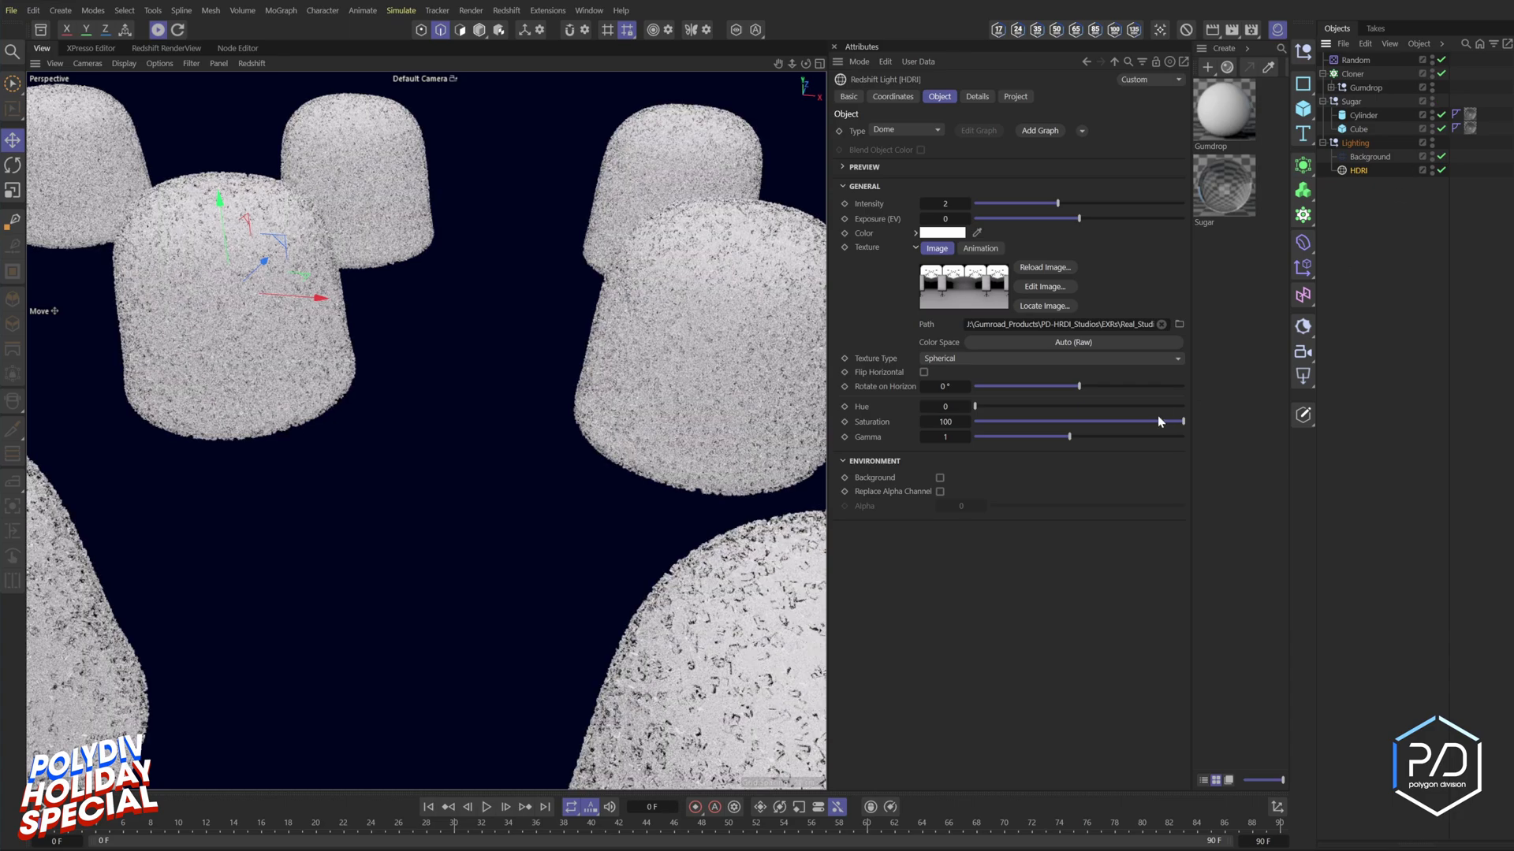
{"action": "scroll", "coordinate": [709, 441], "scroll_direction": "down", "scroll_amount": 1}
{"action": "middle_click_drag", "start_coordinate": [465, 473], "coordinate": [426, 431], "text": "alt"}
{"action": "scroll", "coordinate": [425, 430], "scroll_direction": "up", "scroll_amount": 5}
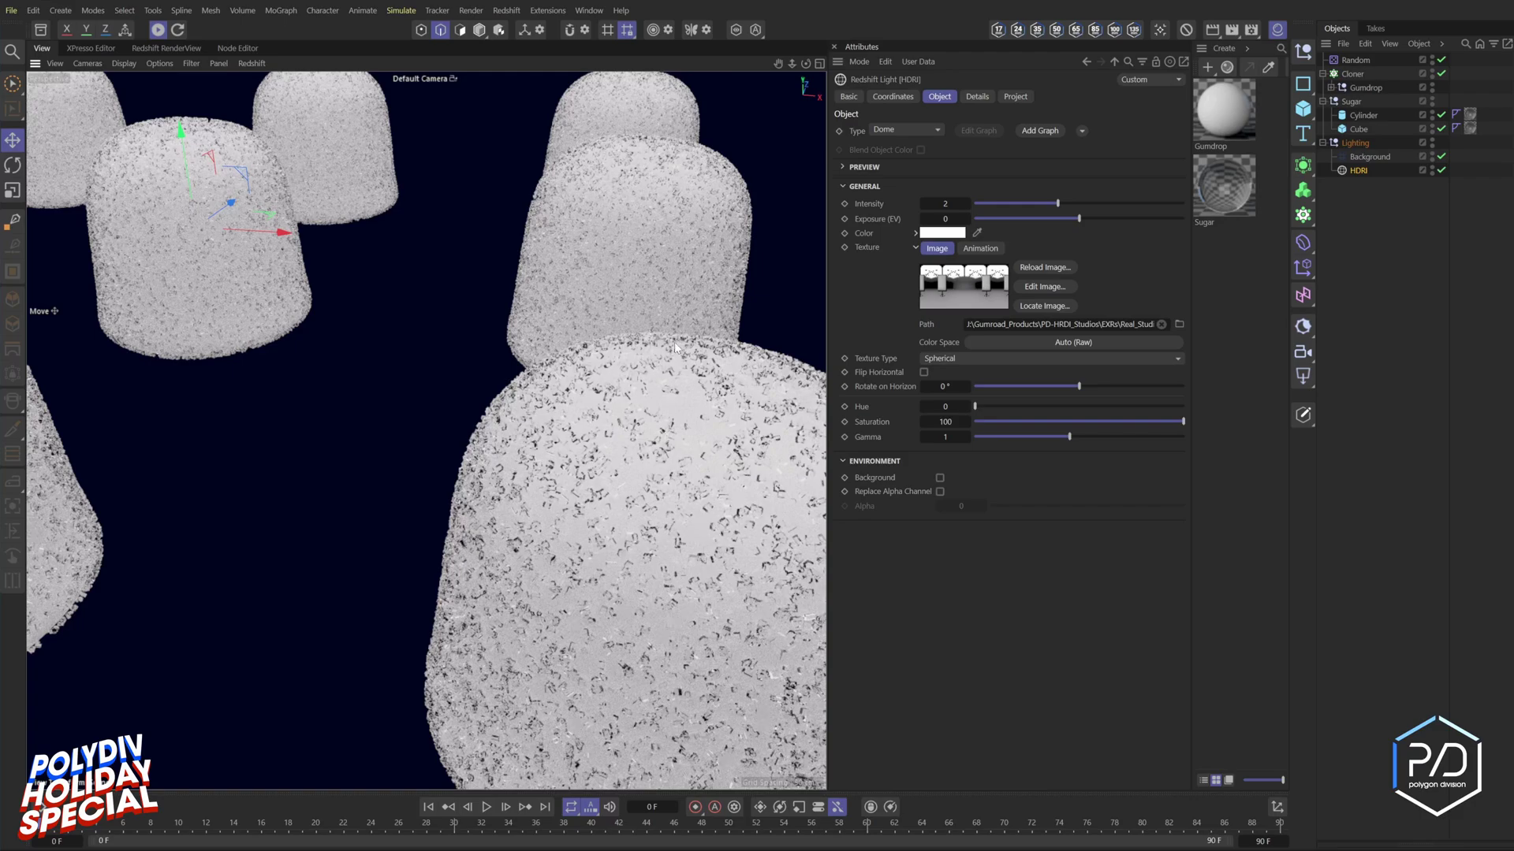
{"action": "scroll", "coordinate": [426, 431], "scroll_direction": "down", "scroll_amount": 4}
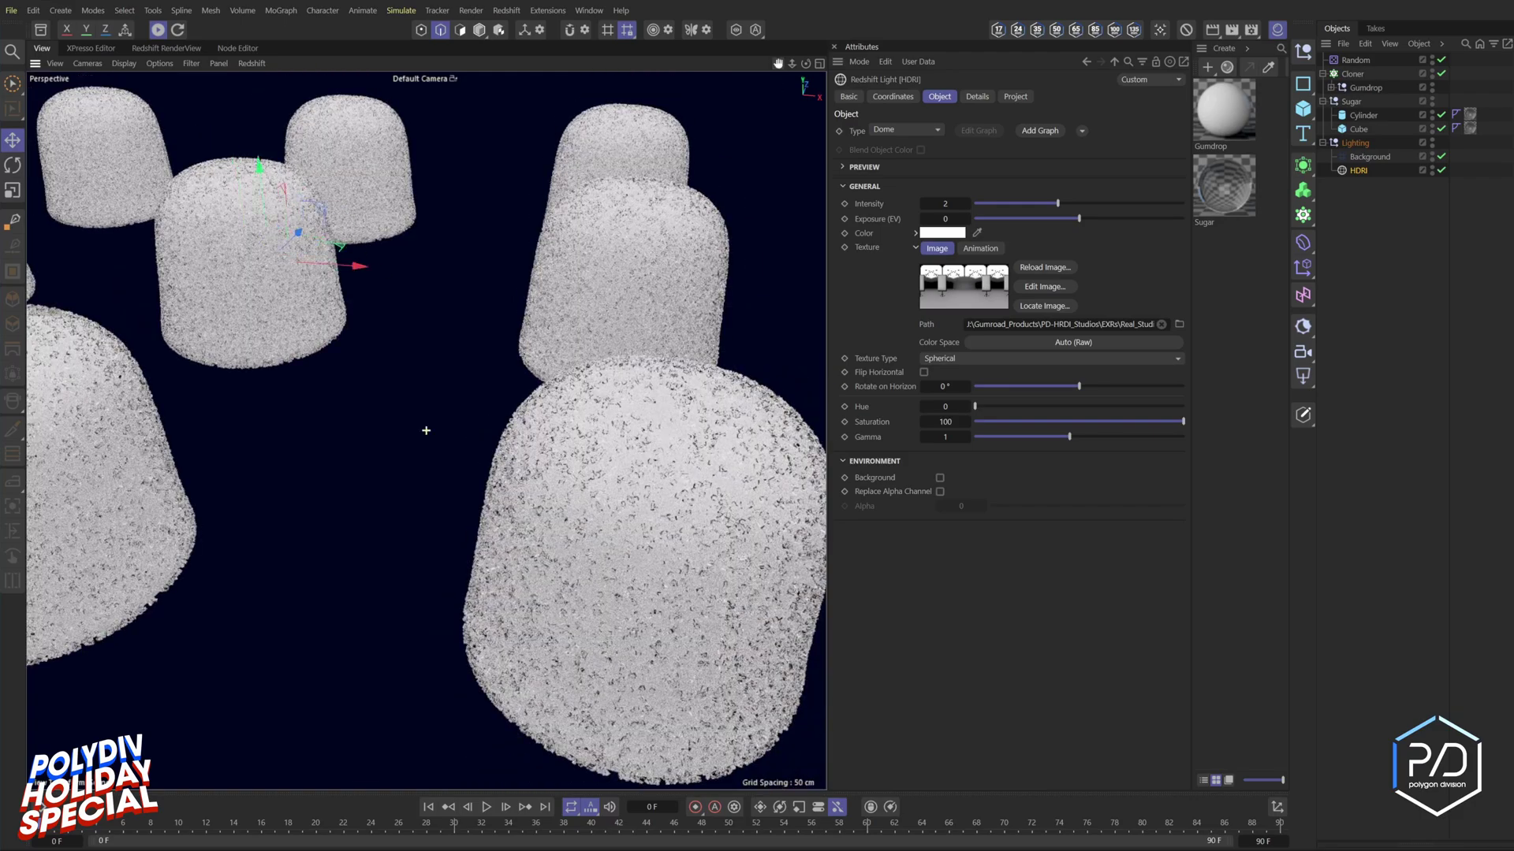
{"action": "scroll", "coordinate": [426, 430], "scroll_direction": "down", "scroll_amount": 2}
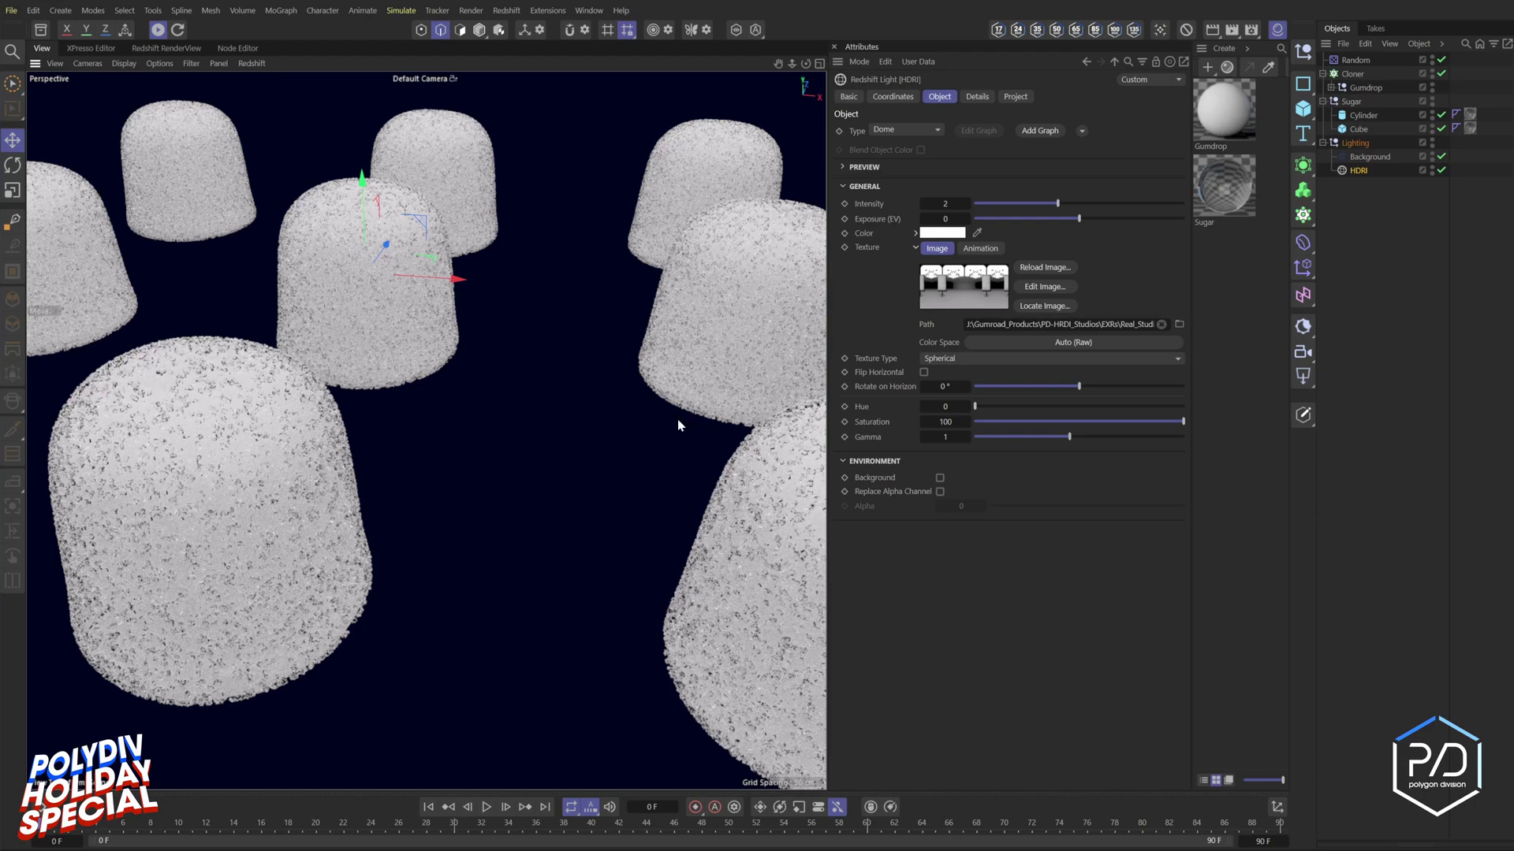
{"action": "scroll", "coordinate": [678, 419], "scroll_direction": "down", "scroll_amount": 2}
{"action": "left_click", "coordinate": [158, 30]}
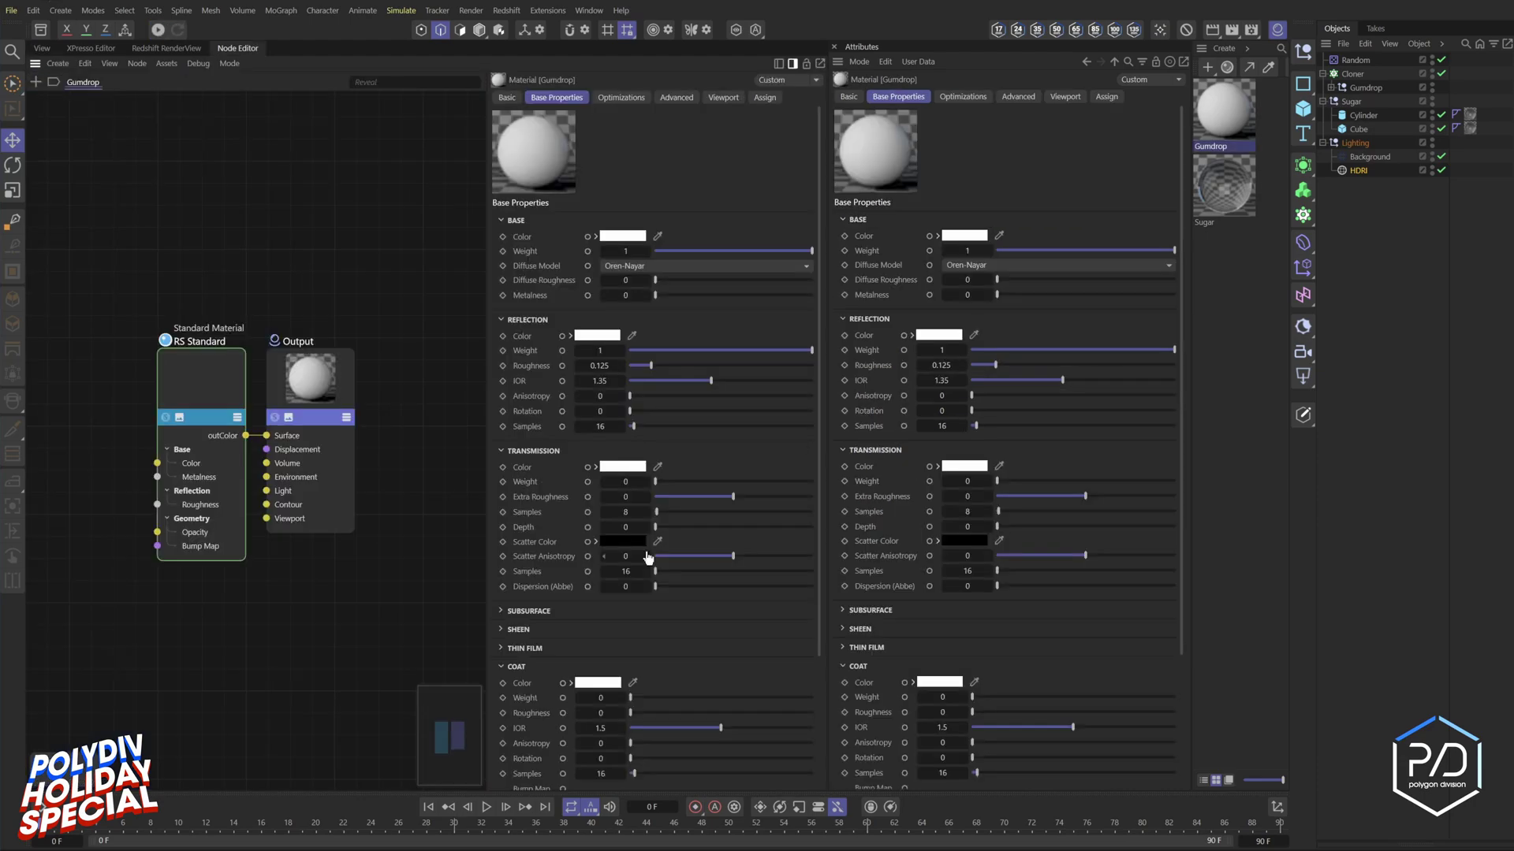
- Add a Jitter node to the Gumdrop material, connect its outColor to the RS Standard base color, and preview the result
{"action": "left_click", "coordinate": [834, 46]}
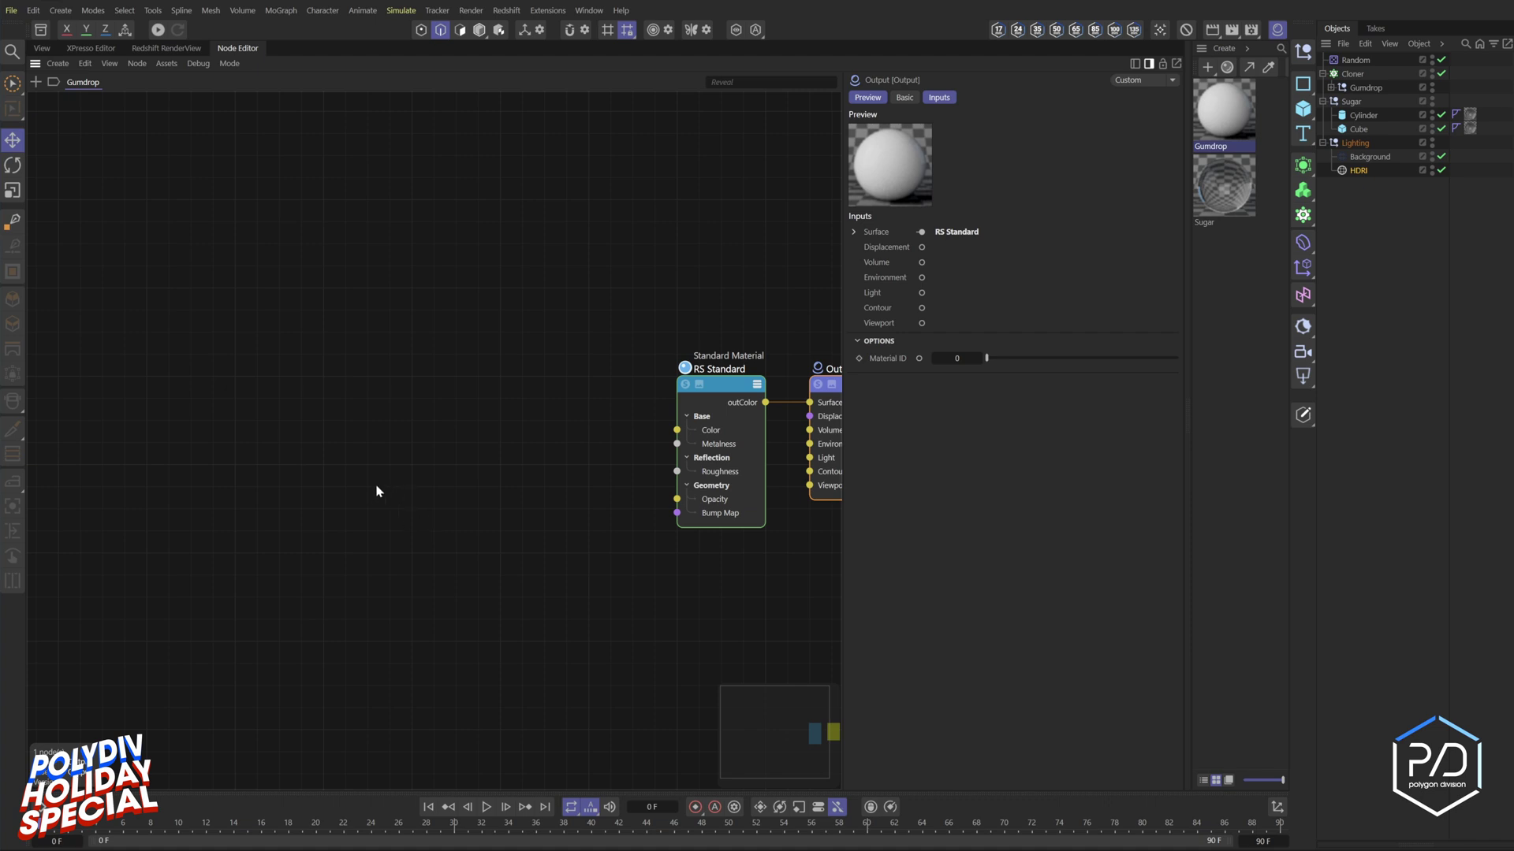
{"action": "double_click", "coordinate": [376, 491]}
{"action": "type", "text": "jit"}
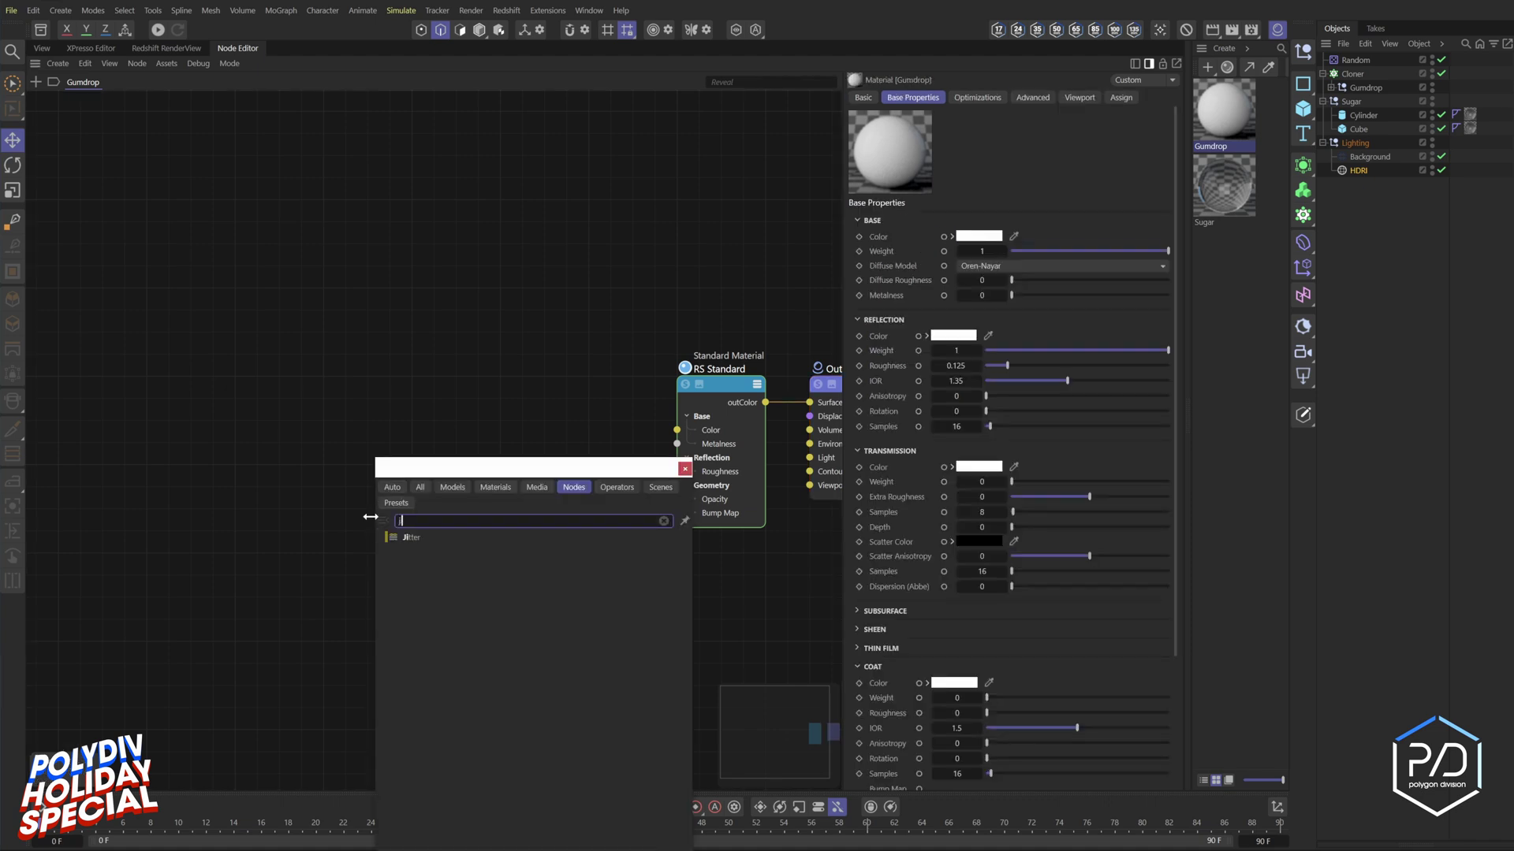
{"action": "key", "text": "Return"}
{"action": "key", "text": "p"}
{"action": "left_click_drag", "start_coordinate": [391, 493], "coordinate": [676, 430]}
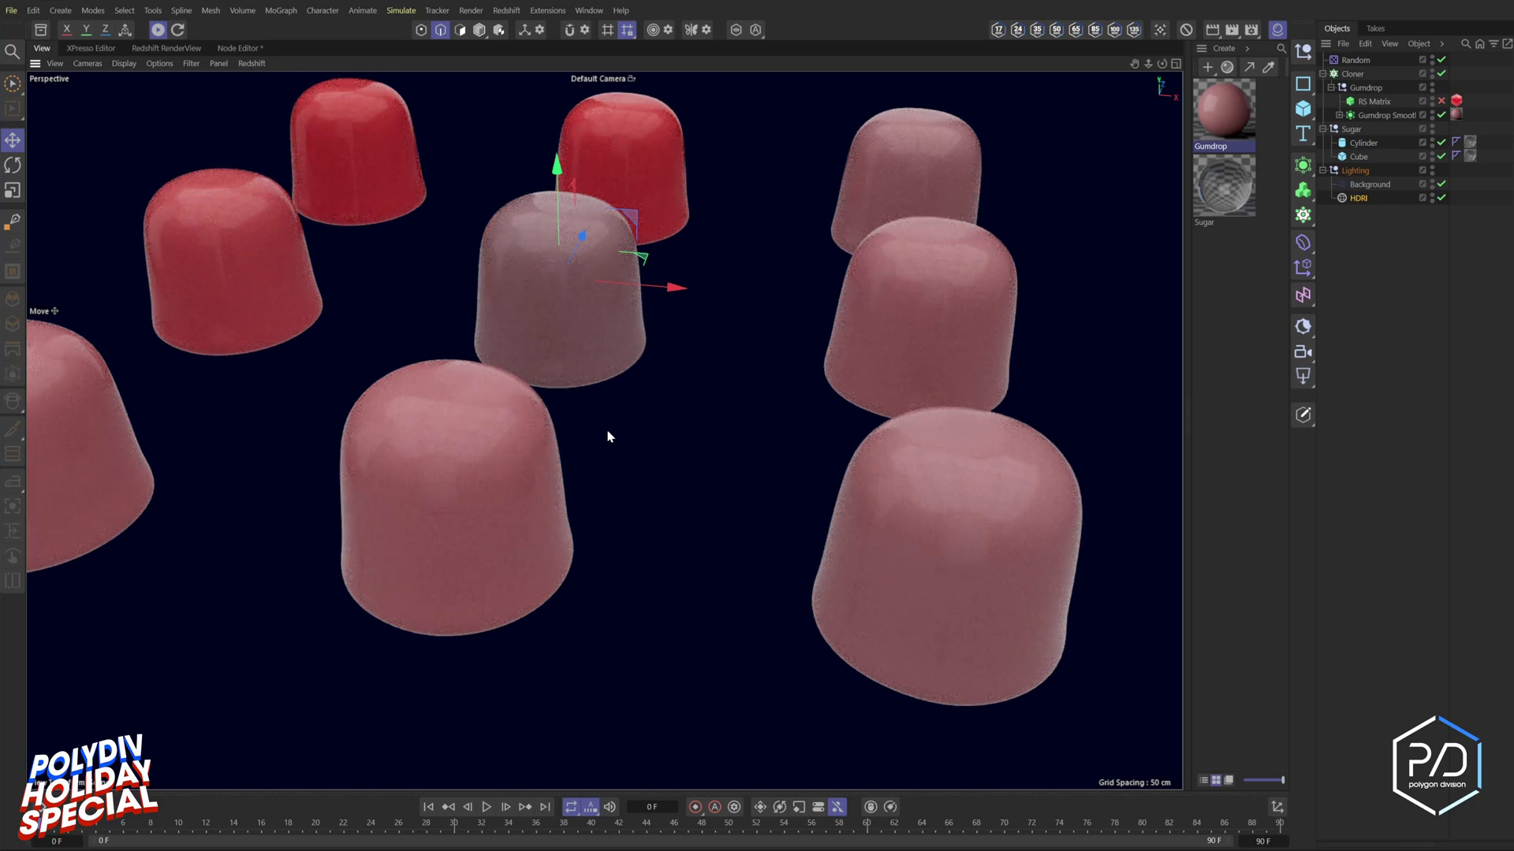
{"action": "left_click", "coordinate": [157, 29]}
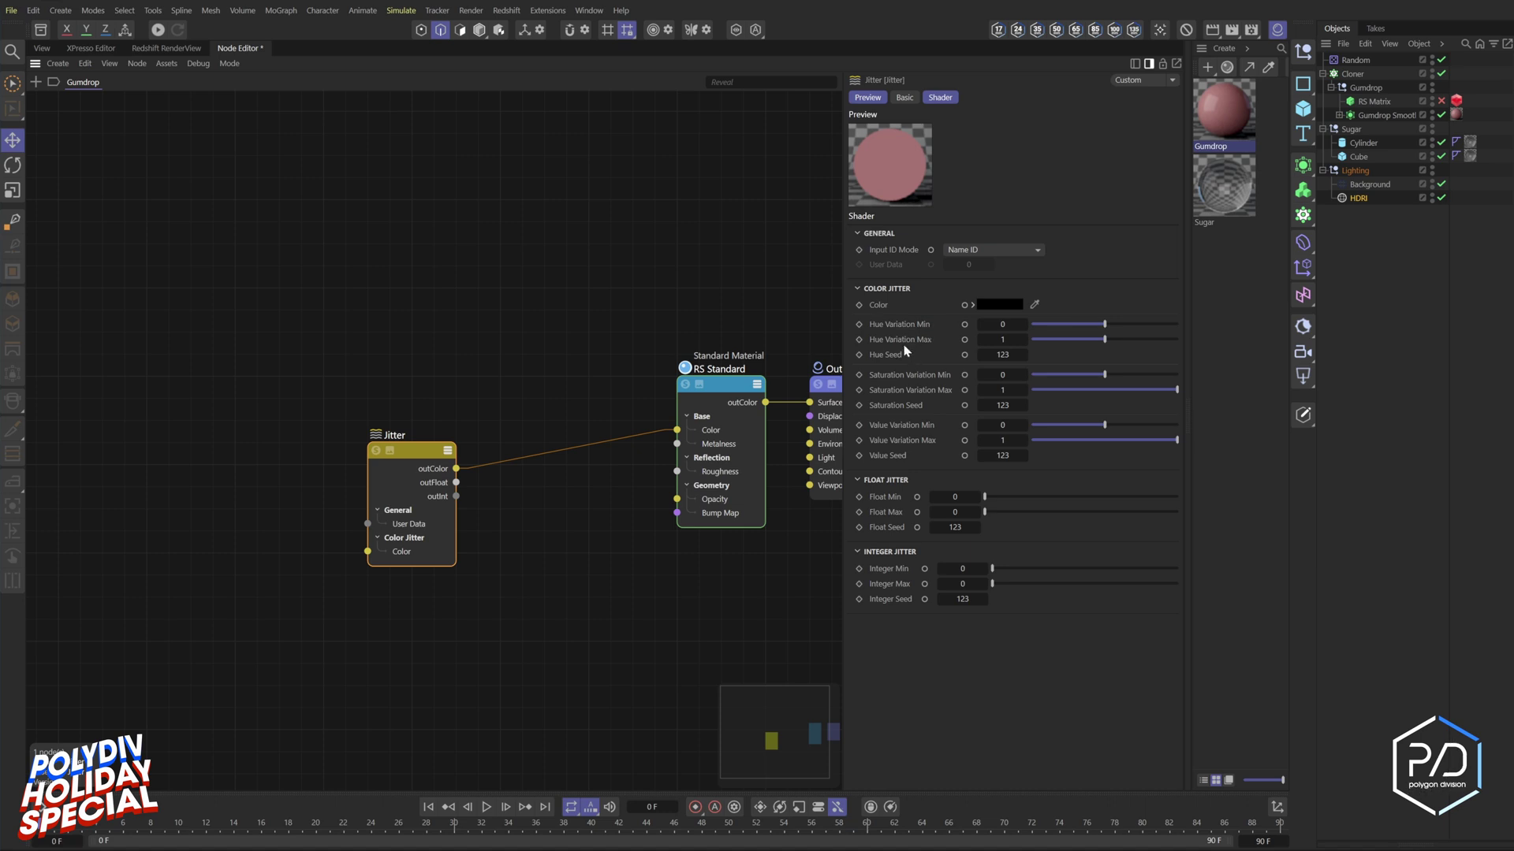
- Add a Ramp node named "Color Selection HERE" between the Jitter and RS Standard nodes, without connecting it
{"action": "left_click_drag", "start_coordinate": [419, 443], "coordinate": [199, 465]}
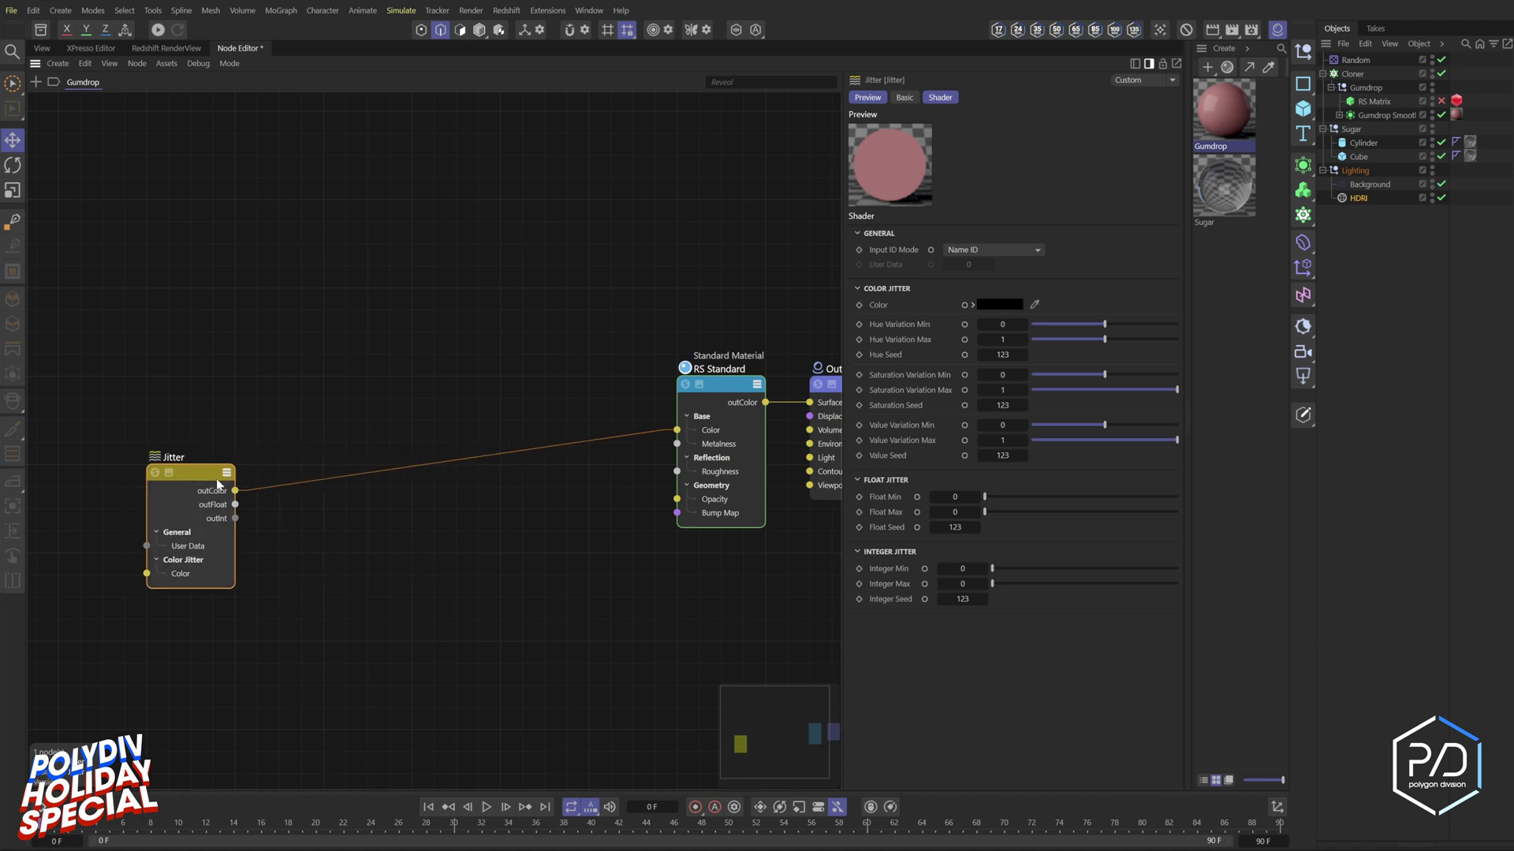
{"action": "left_click", "coordinate": [379, 529]}
{"action": "type", "text": "c"}
{"action": "type", "text": "ramp"}
{"action": "key", "text": "Return"}
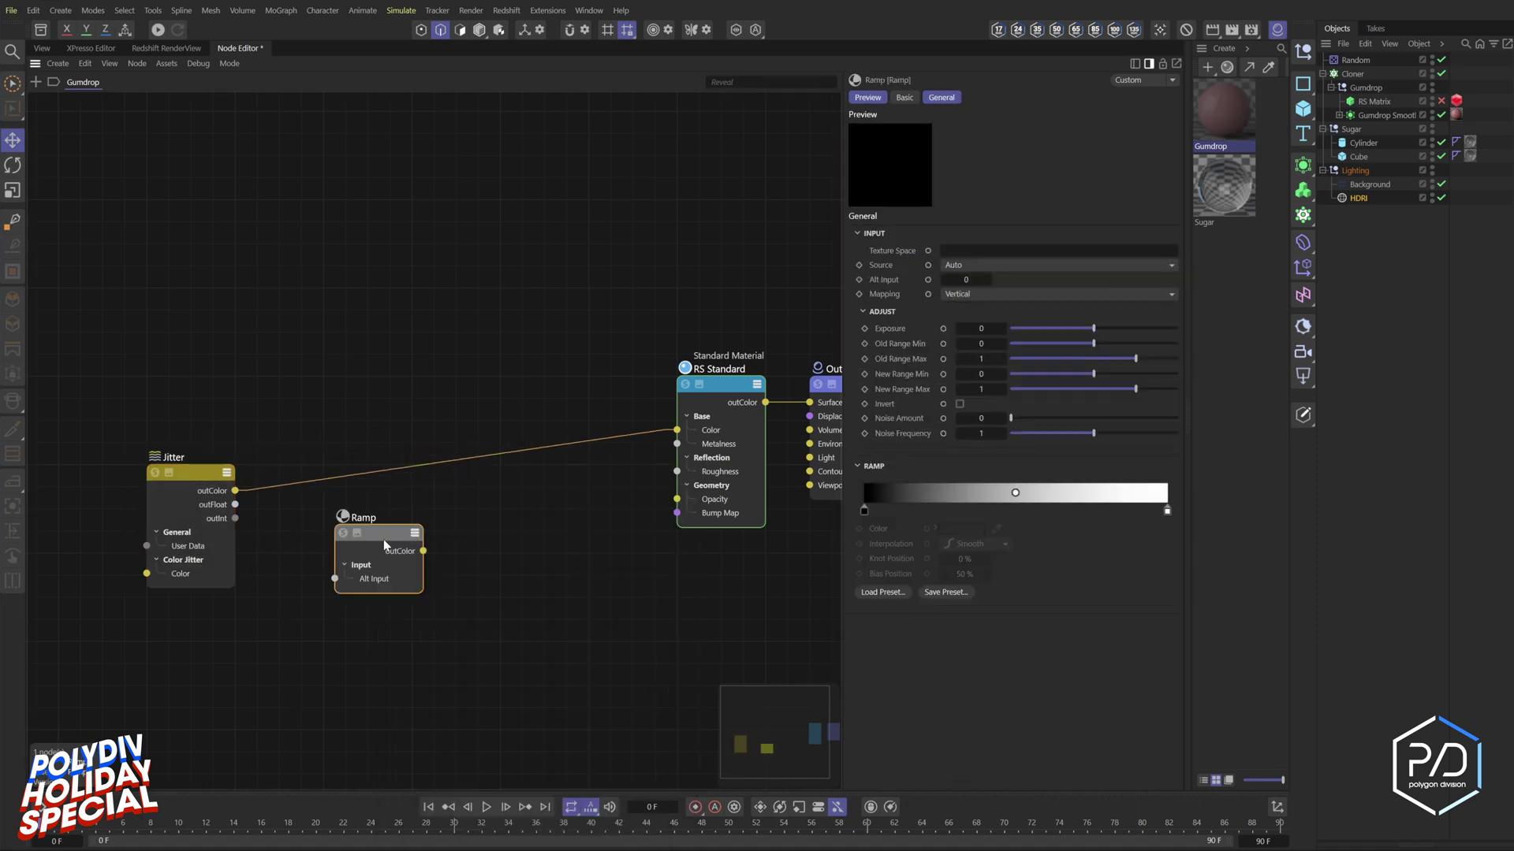
{"action": "left_click_drag", "start_coordinate": [383, 538], "coordinate": [391, 527]}
{"action": "double_click", "coordinate": [368, 503]}
{"action": "type", "text": "Color Selection HERE"}
{"action": "key", "text": "Return"}
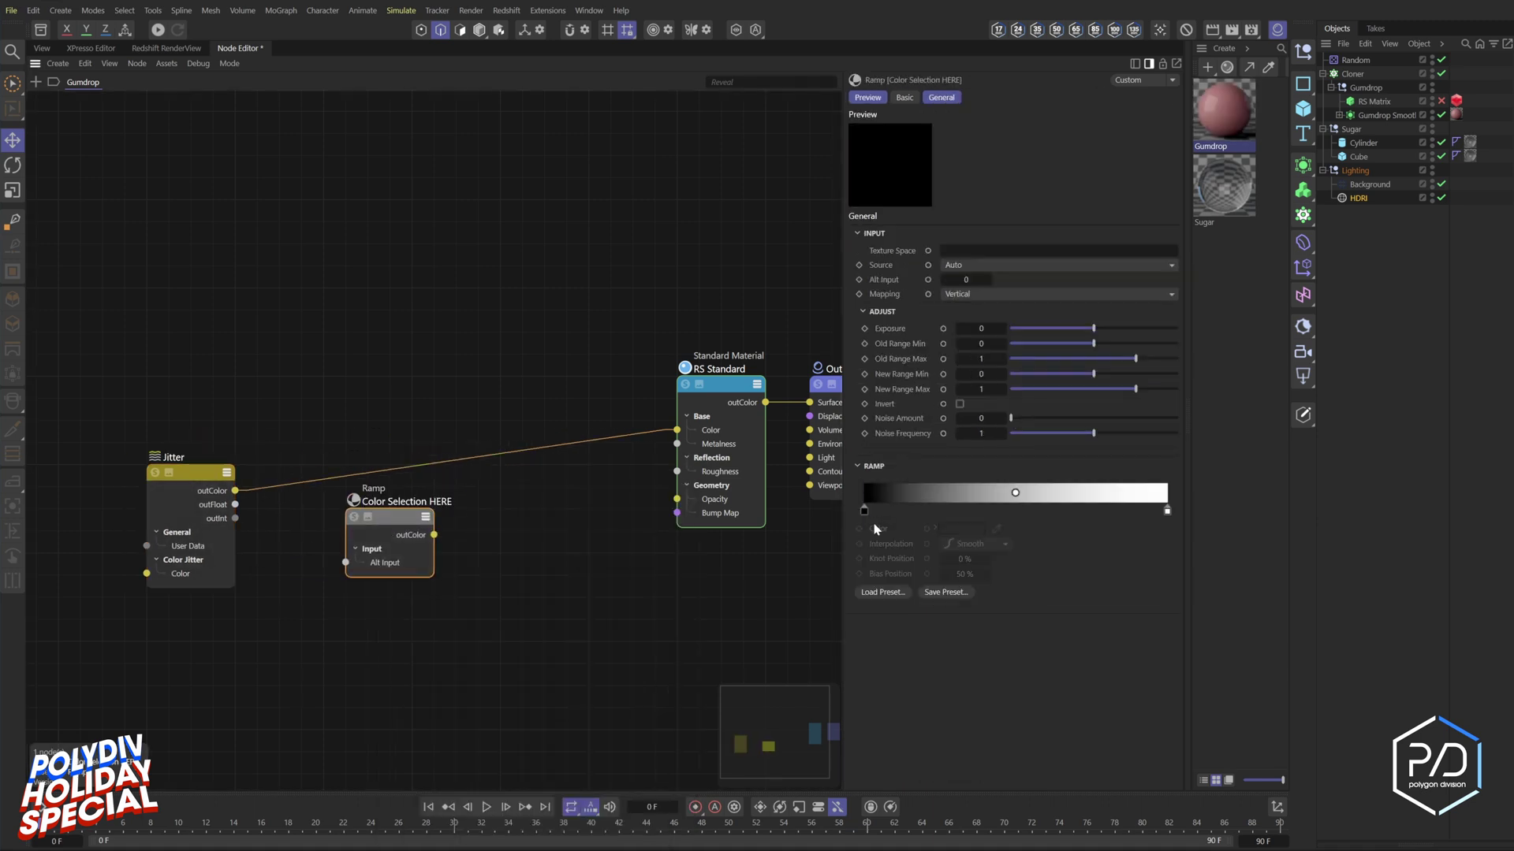
- Set both ramp knots to Step interpolation and move the white knot to about 84.5%
{"action": "left_click", "coordinate": [1167, 512]}
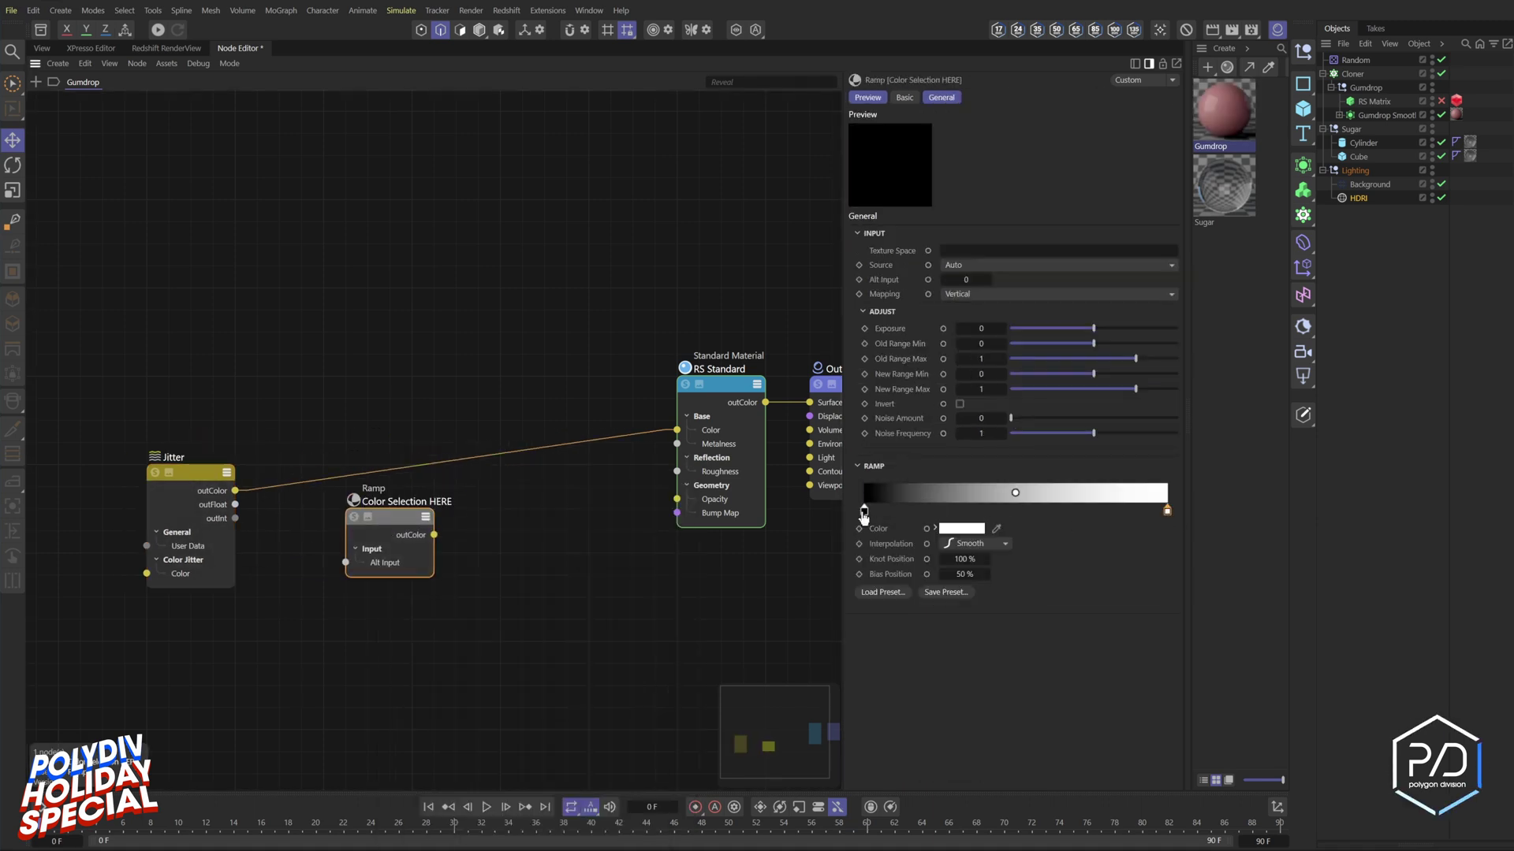
{"action": "left_click", "coordinate": [864, 512], "text": "shift"}
{"action": "left_click", "coordinate": [978, 544]}
{"action": "left_click", "coordinate": [966, 622]}
{"action": "left_click_drag", "start_coordinate": [1167, 510], "coordinate": [1120, 510]}
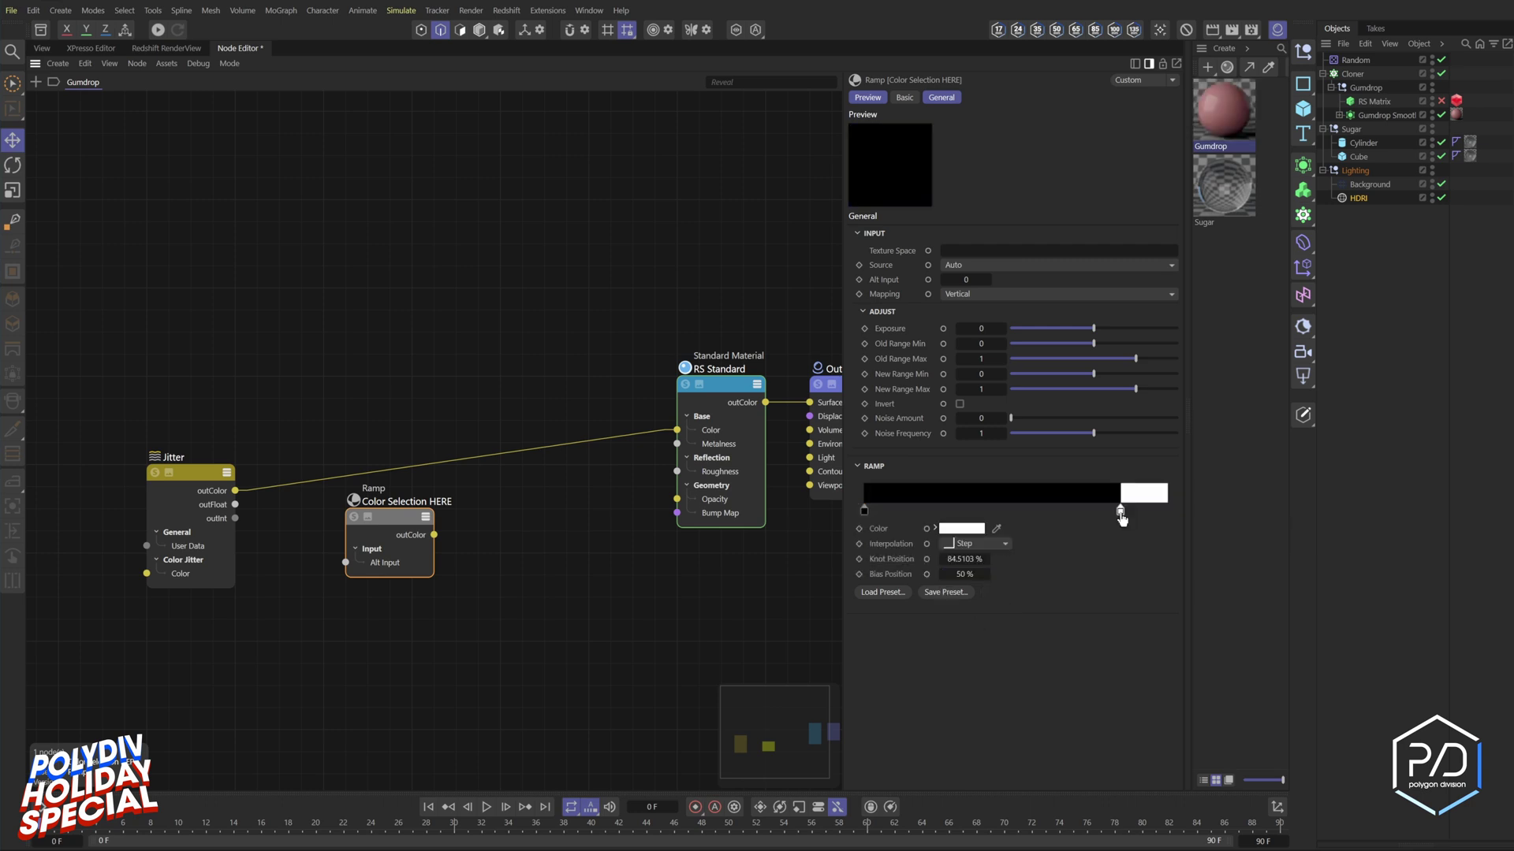
- Recolor the black ramp knot pure red and add an orange knot to its right
{"action": "double_click", "coordinate": [864, 510]}
{"action": "left_click", "coordinate": [921, 598]}
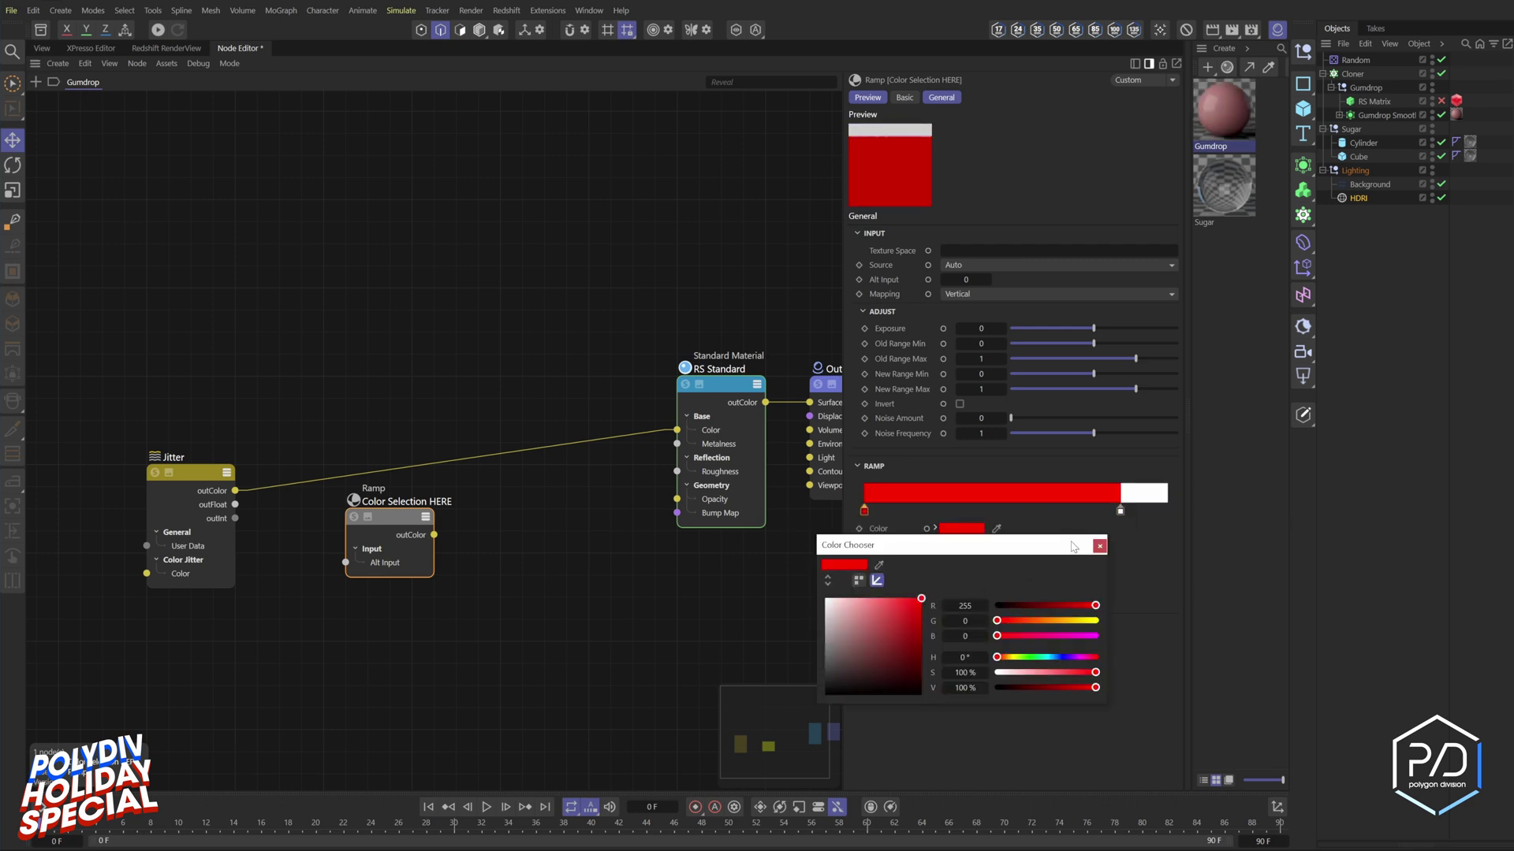
{"action": "left_click", "coordinate": [1100, 546]}
{"action": "double_click", "coordinate": [909, 511]}
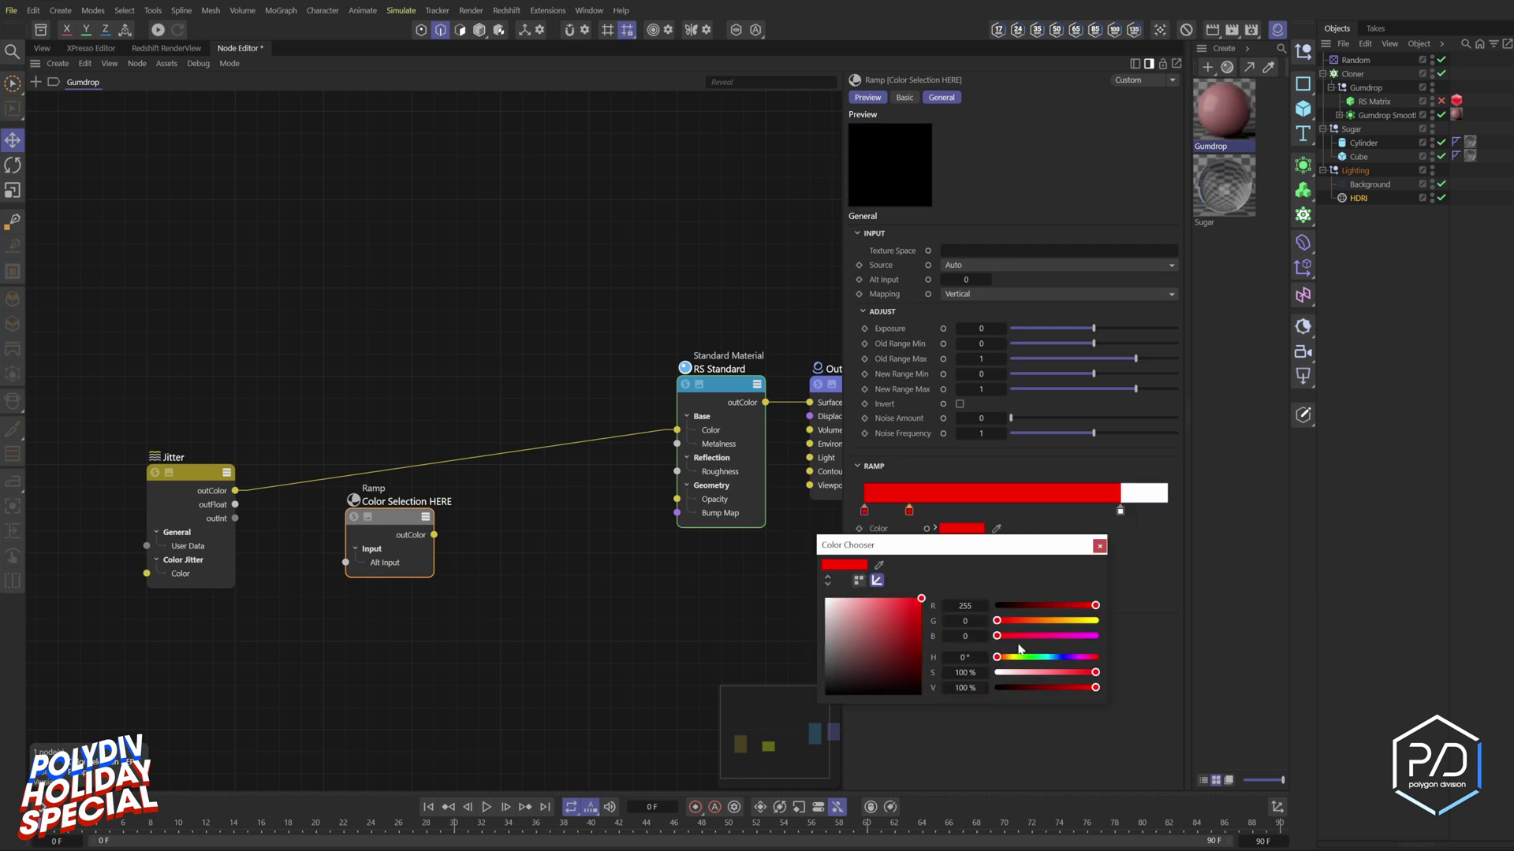
{"action": "left_click_drag", "start_coordinate": [1005, 657], "coordinate": [1009, 657]}
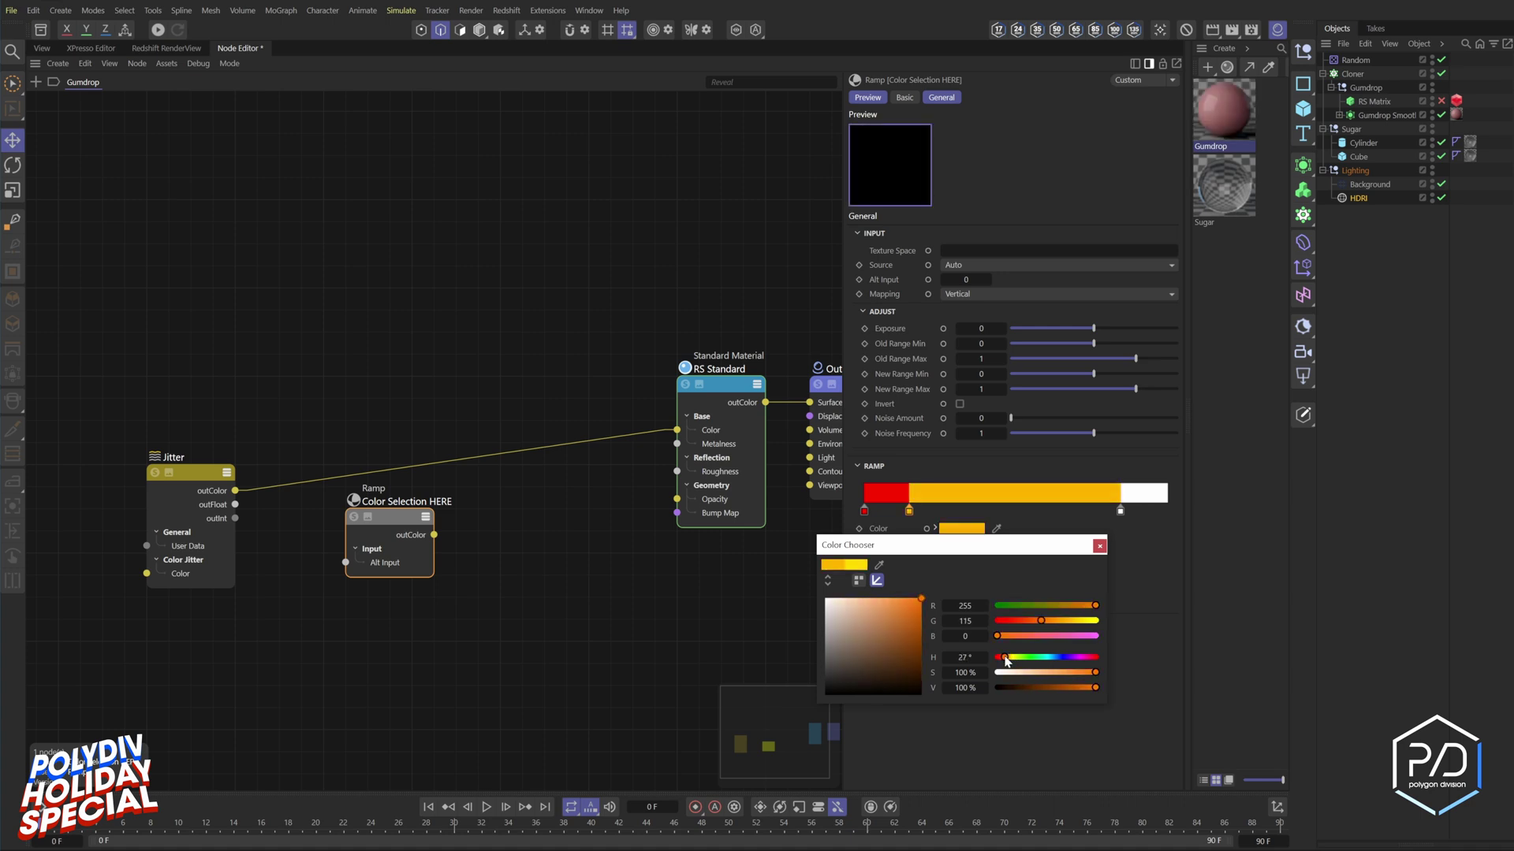
- Add yellow, green and purple knots to the ramp between the orange and white knots
{"action": "left_click", "coordinate": [963, 510]}
{"action": "left_click", "coordinate": [967, 532]}
{"action": "left_click", "coordinate": [1007, 511]}
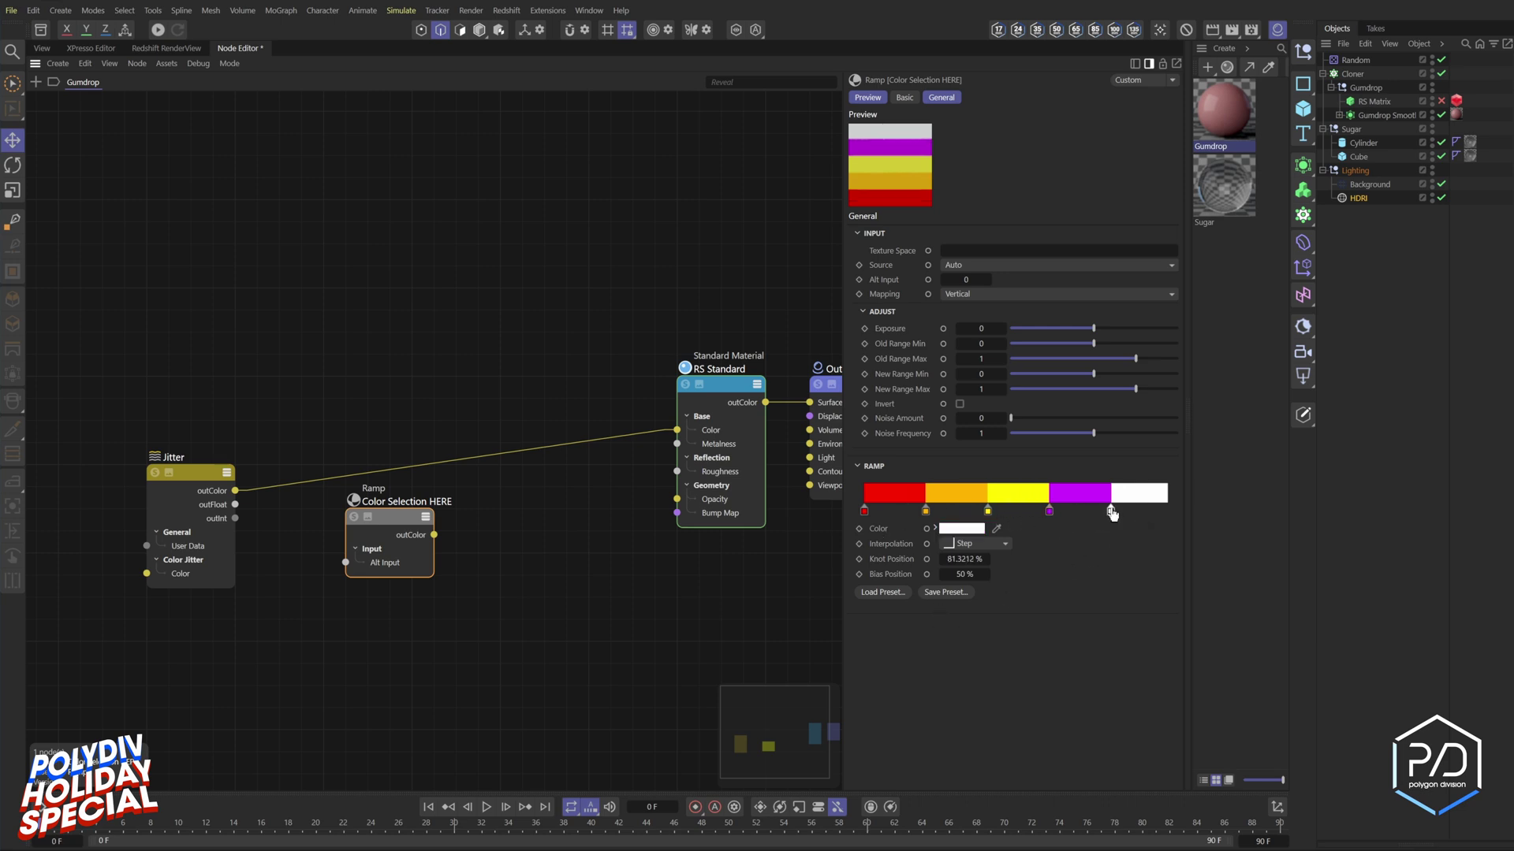
{"action": "left_click", "coordinate": [1029, 511]}
{"action": "left_click", "coordinate": [955, 532]}
{"action": "mouse_move", "coordinate": [1013, 656]}
{"action": "left_mouse_down"}
{"action": "mouse_move", "coordinate": [1030, 639]}
{"action": "mouse_move", "coordinate": [1027, 657]}
{"action": "left_mouse_up"}
- Distribute all ramp knots evenly and stretch their range so the white knot sits at about 83.4%
{"action": "left_click", "coordinate": [1111, 512]}
{"action": "left_click", "coordinate": [864, 514], "text": "shift"}
{"action": "right_click", "coordinate": [908, 495]}
{"action": "left_click", "coordinate": [943, 558]}
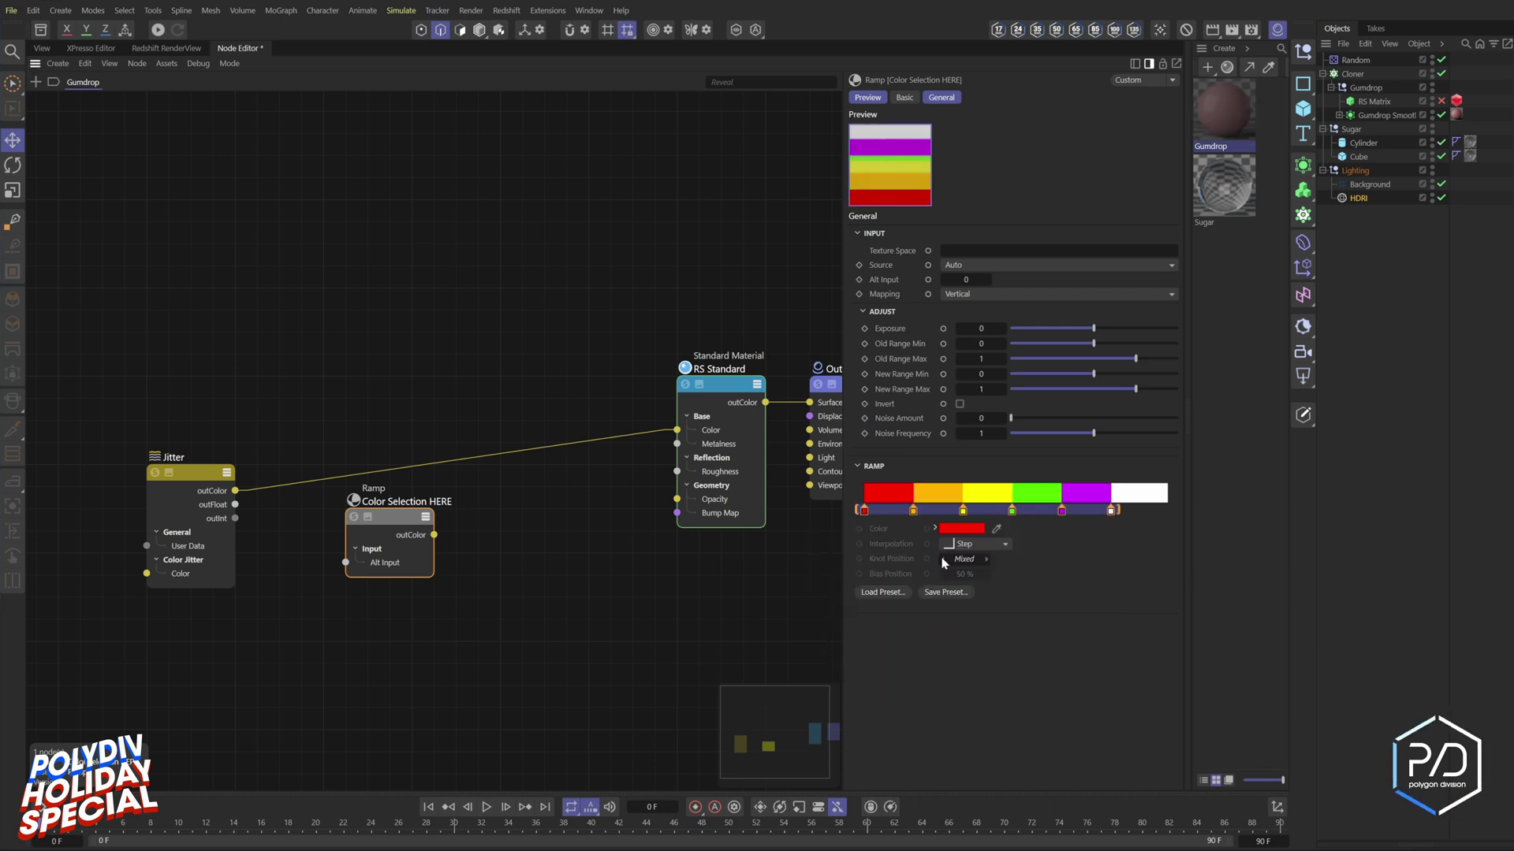
{"action": "left_click_drag", "start_coordinate": [1120, 513], "coordinate": [1127, 512]}
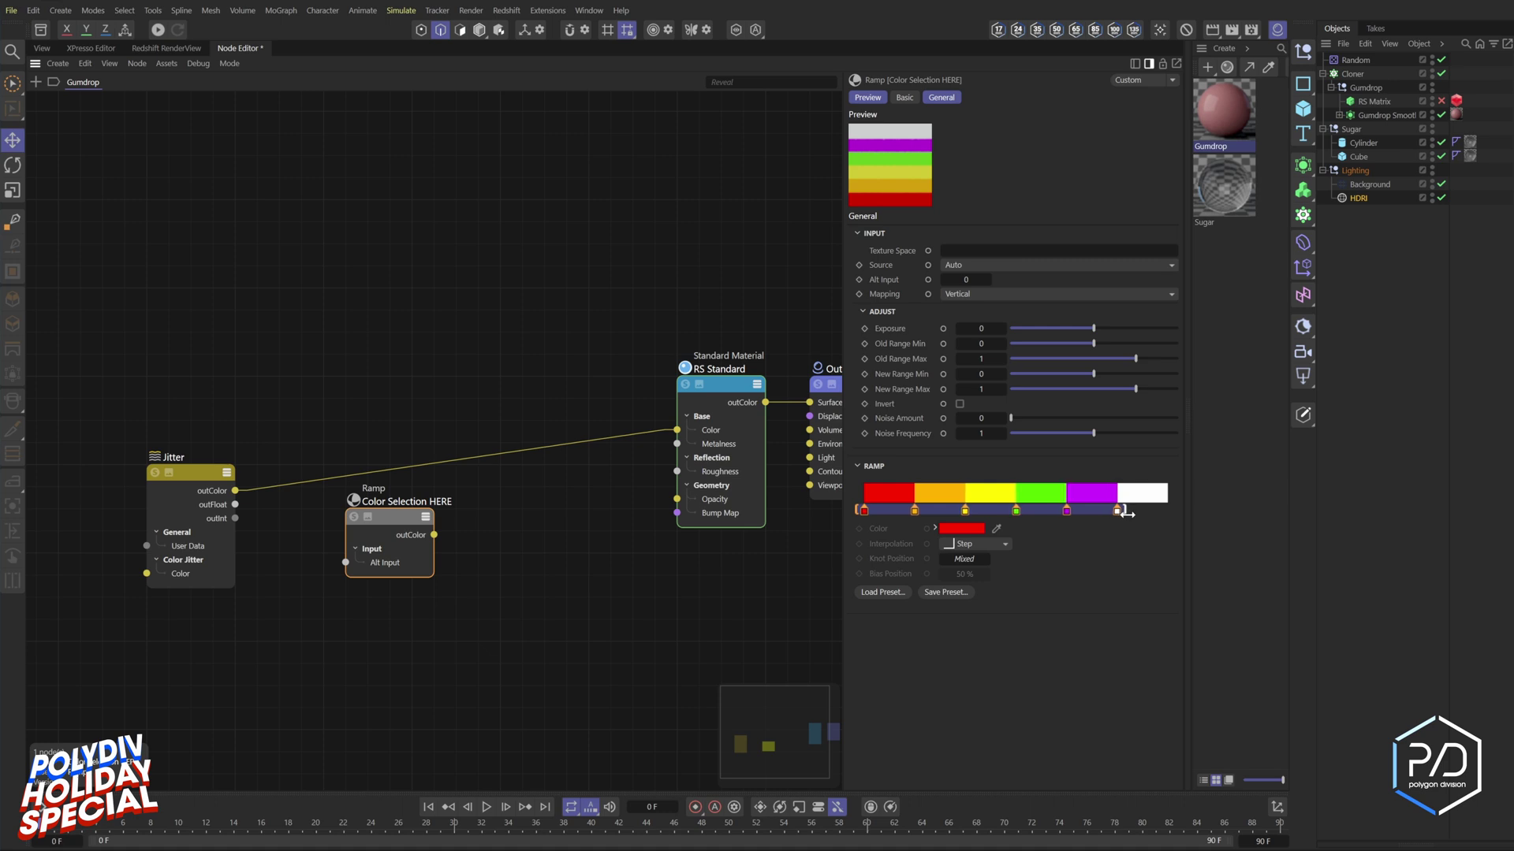
{"action": "left_click", "coordinate": [1116, 511]}
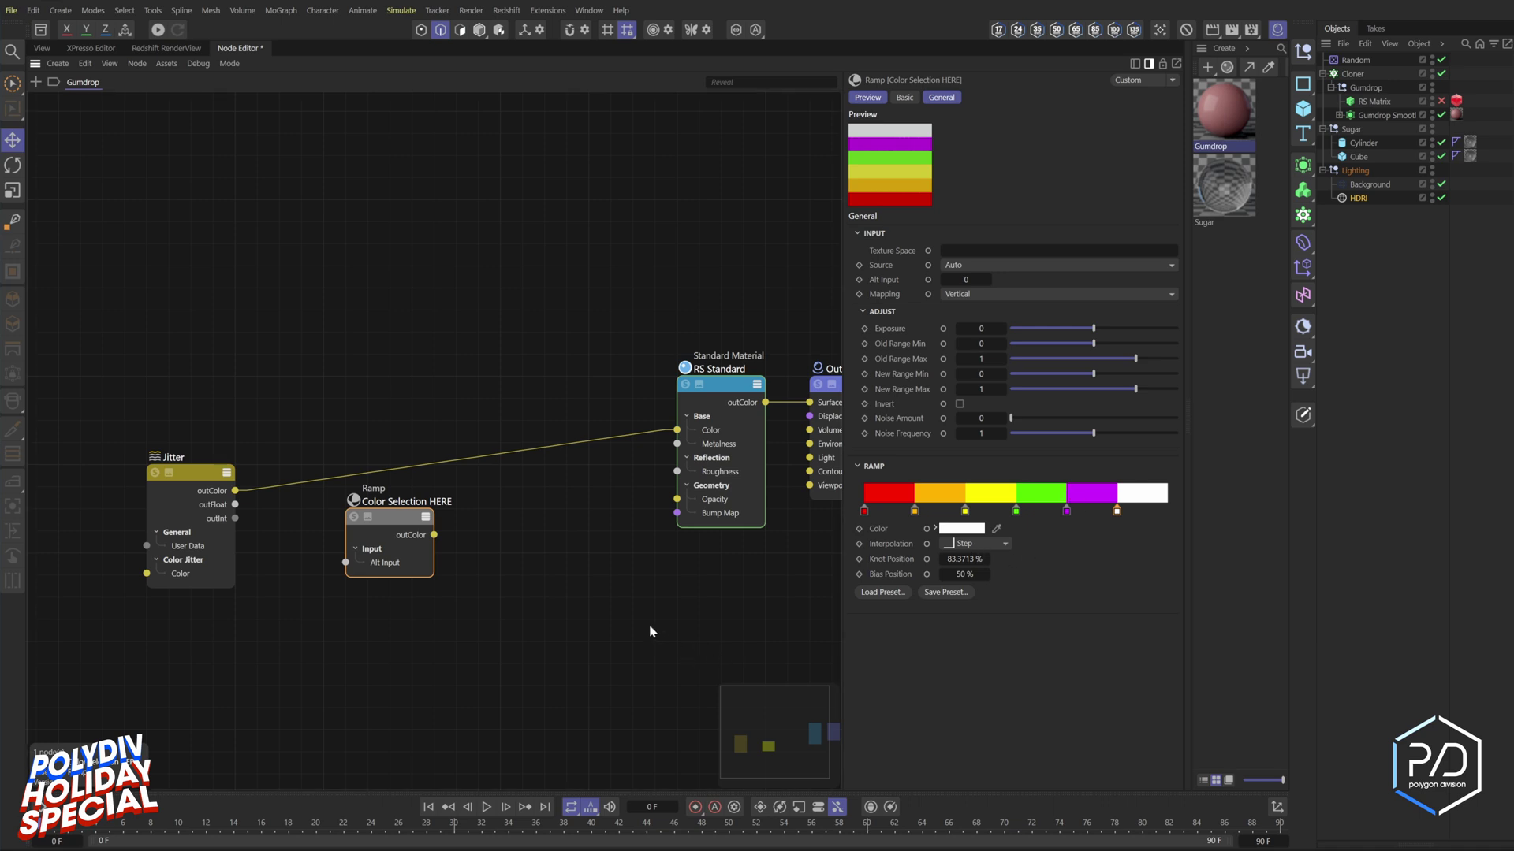
- Connect the Ramp's outColor to the RS Standard Transmission Scatter Color and remove the Jitter's link to the base color
{"action": "left_click", "coordinate": [725, 473]}
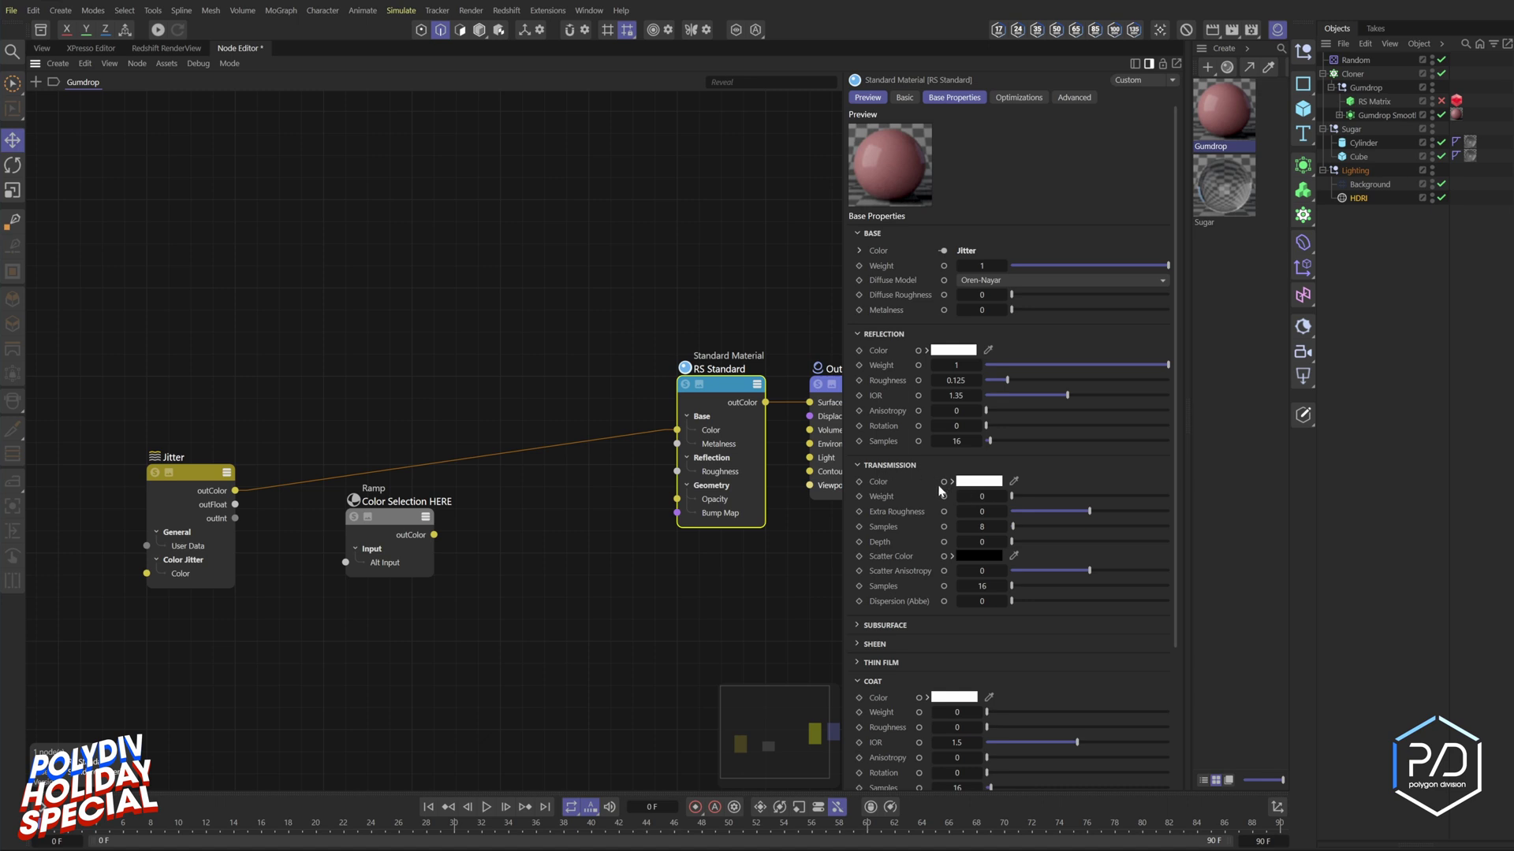
{"action": "left_click", "coordinate": [943, 557]}
{"action": "left_click_drag", "start_coordinate": [434, 535], "coordinate": [676, 499]}
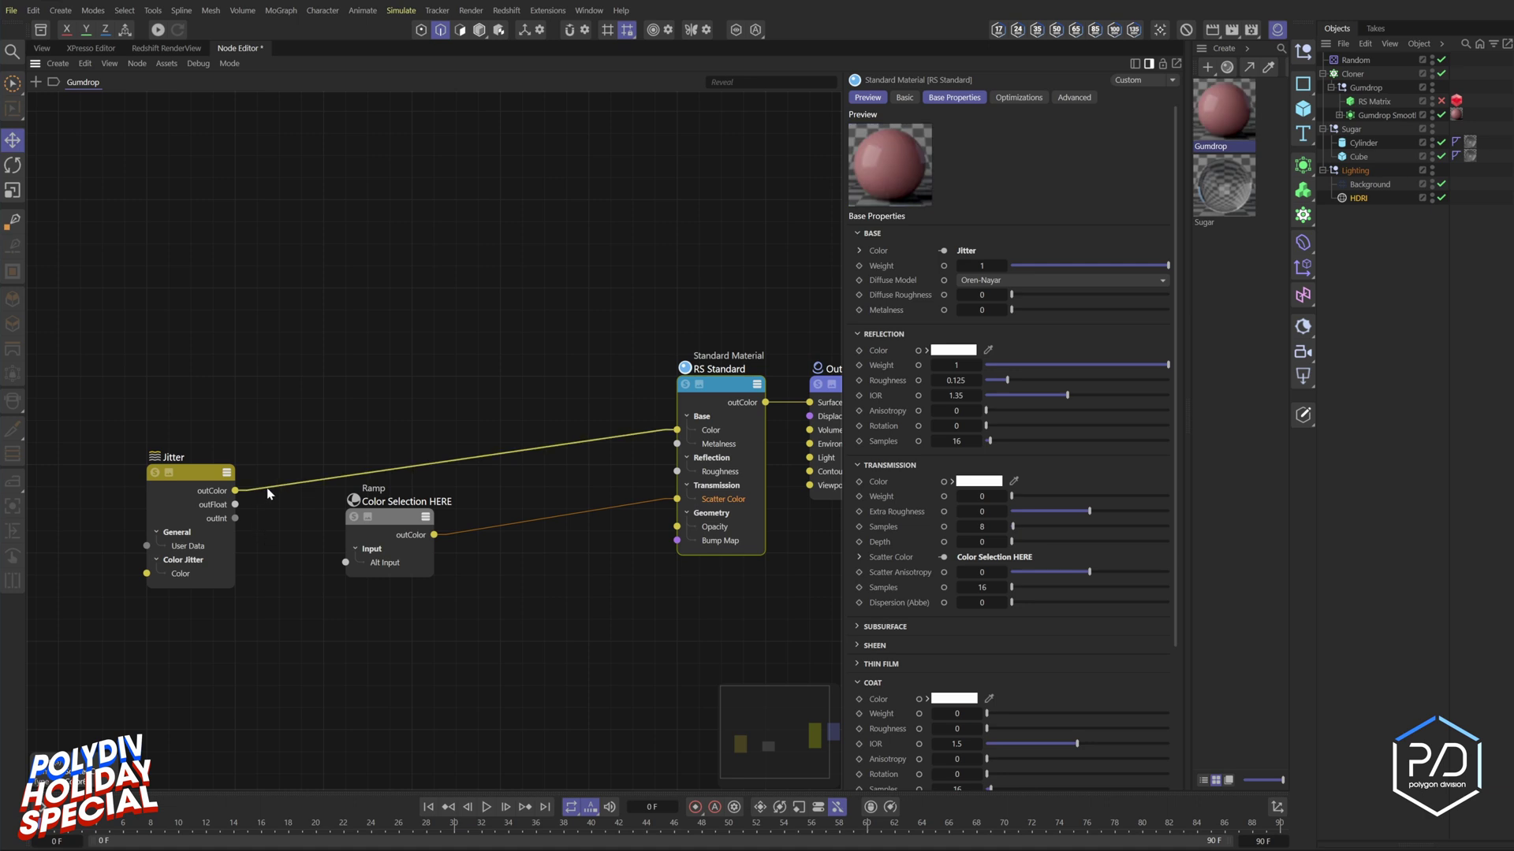
{"action": "key", "text": "Delete"}
- Connect the Jitter's outFloat to the Alt Input of the "Color Selection HERE" ramp
{"action": "left_click", "coordinate": [180, 474]}
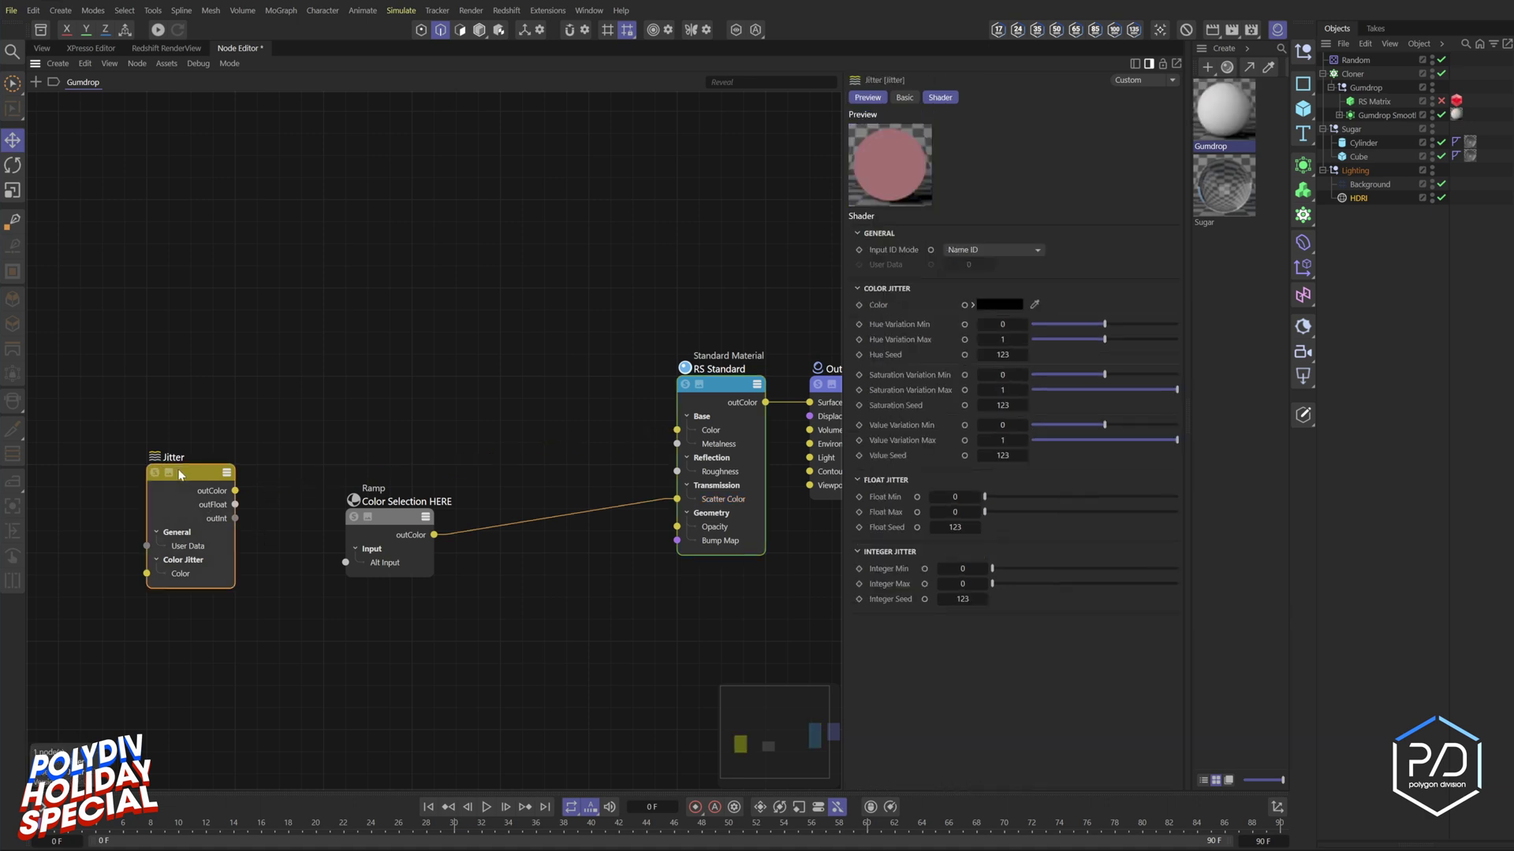
{"action": "left_click", "coordinate": [404, 521]}
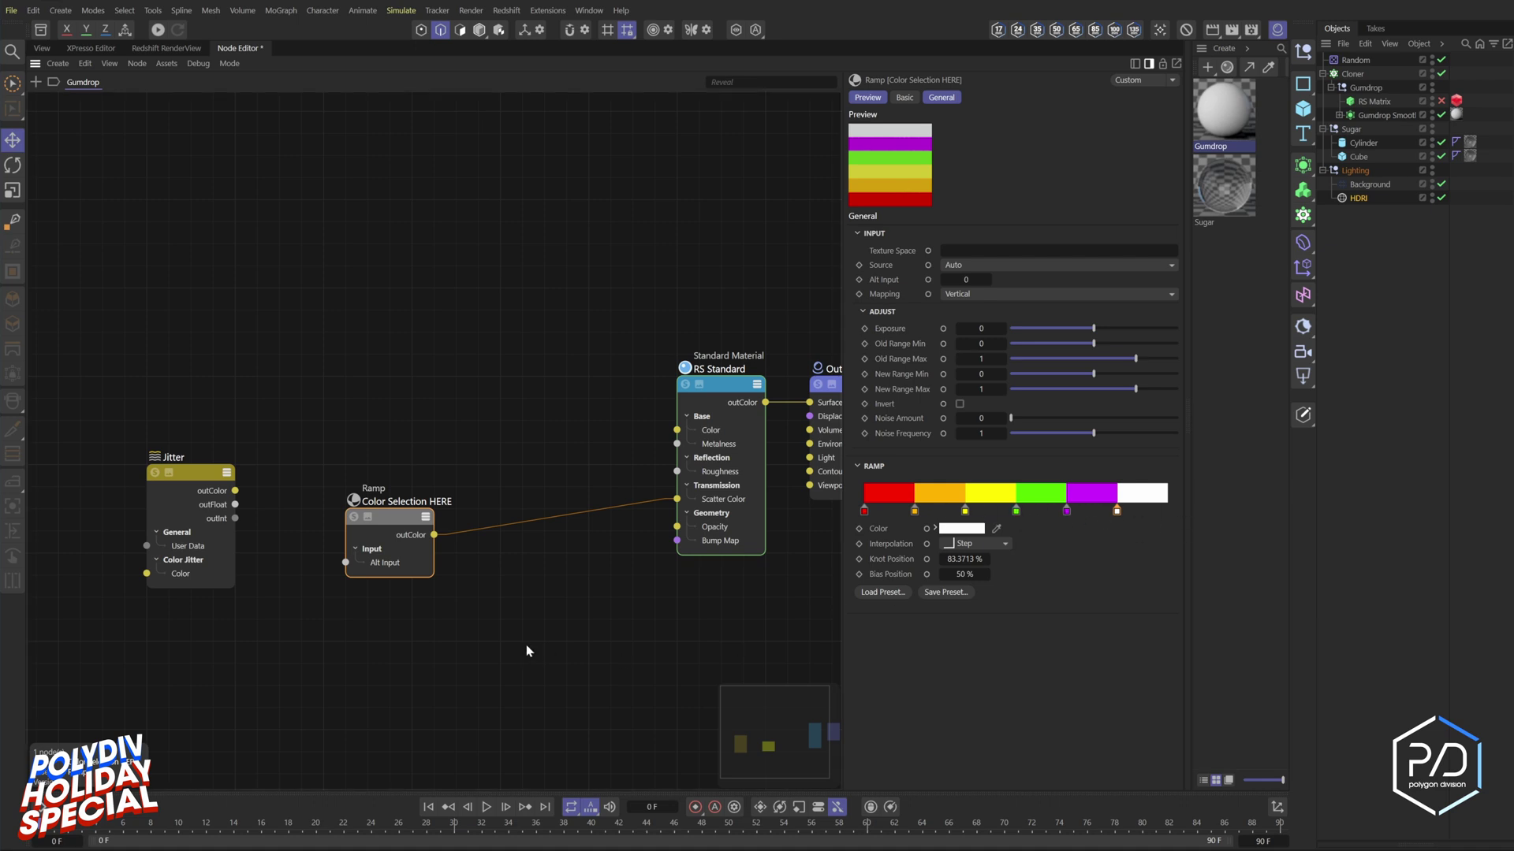
{"action": "left_click_drag", "start_coordinate": [272, 513], "coordinate": [379, 479]}
- Set the Jitter node's Float Max to 1 and review the Jitter and Ramp settings
{"action": "left_click", "coordinate": [194, 480]}
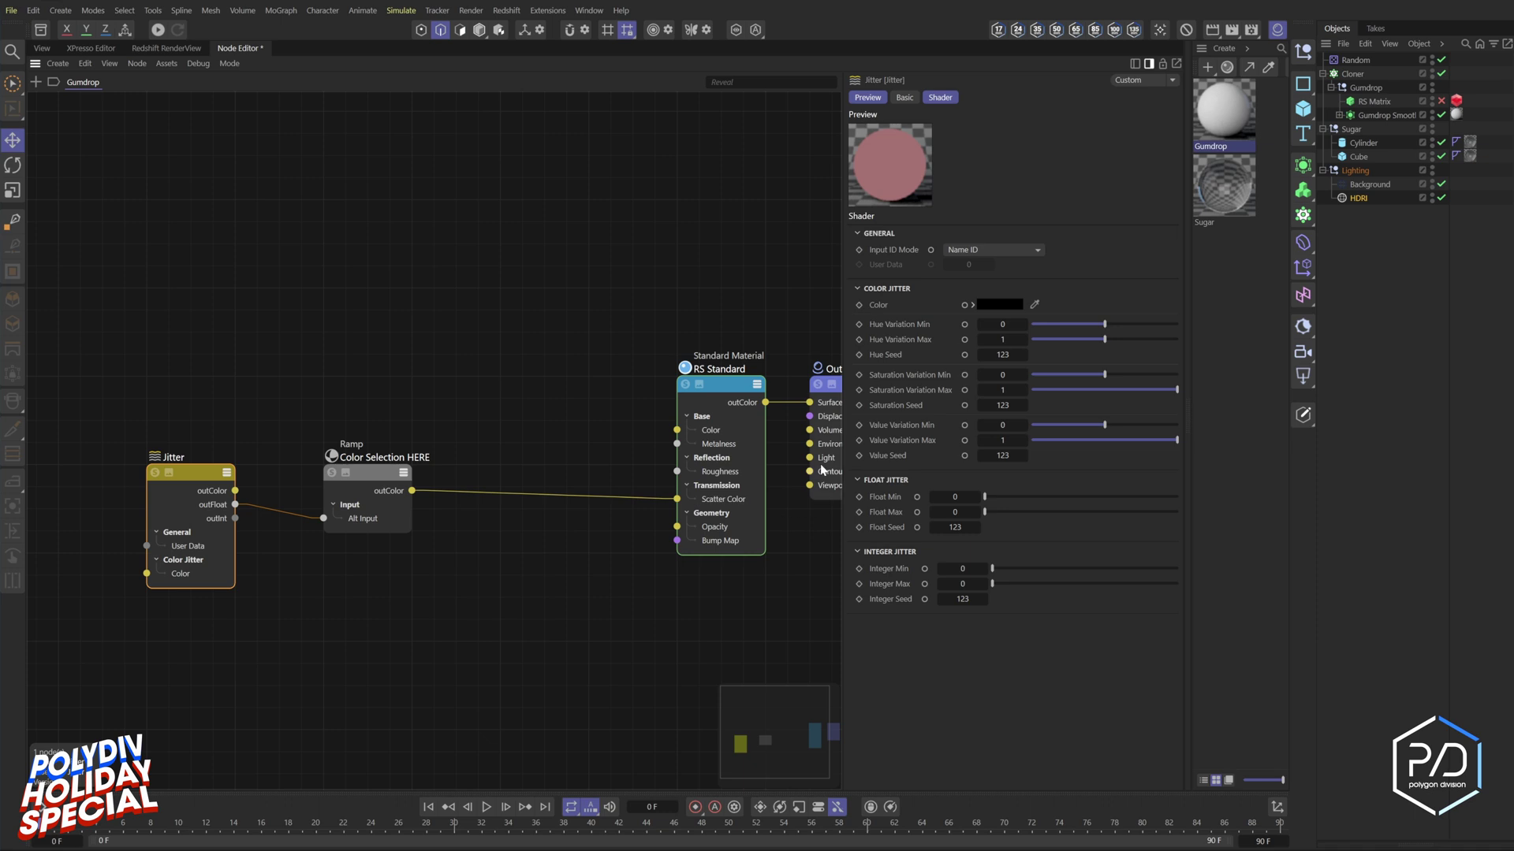
{"action": "left_click", "coordinate": [895, 513]}
{"action": "left_click_drag", "start_coordinate": [936, 511], "coordinate": [1080, 512]}
{"action": "double_click", "coordinate": [962, 529]}
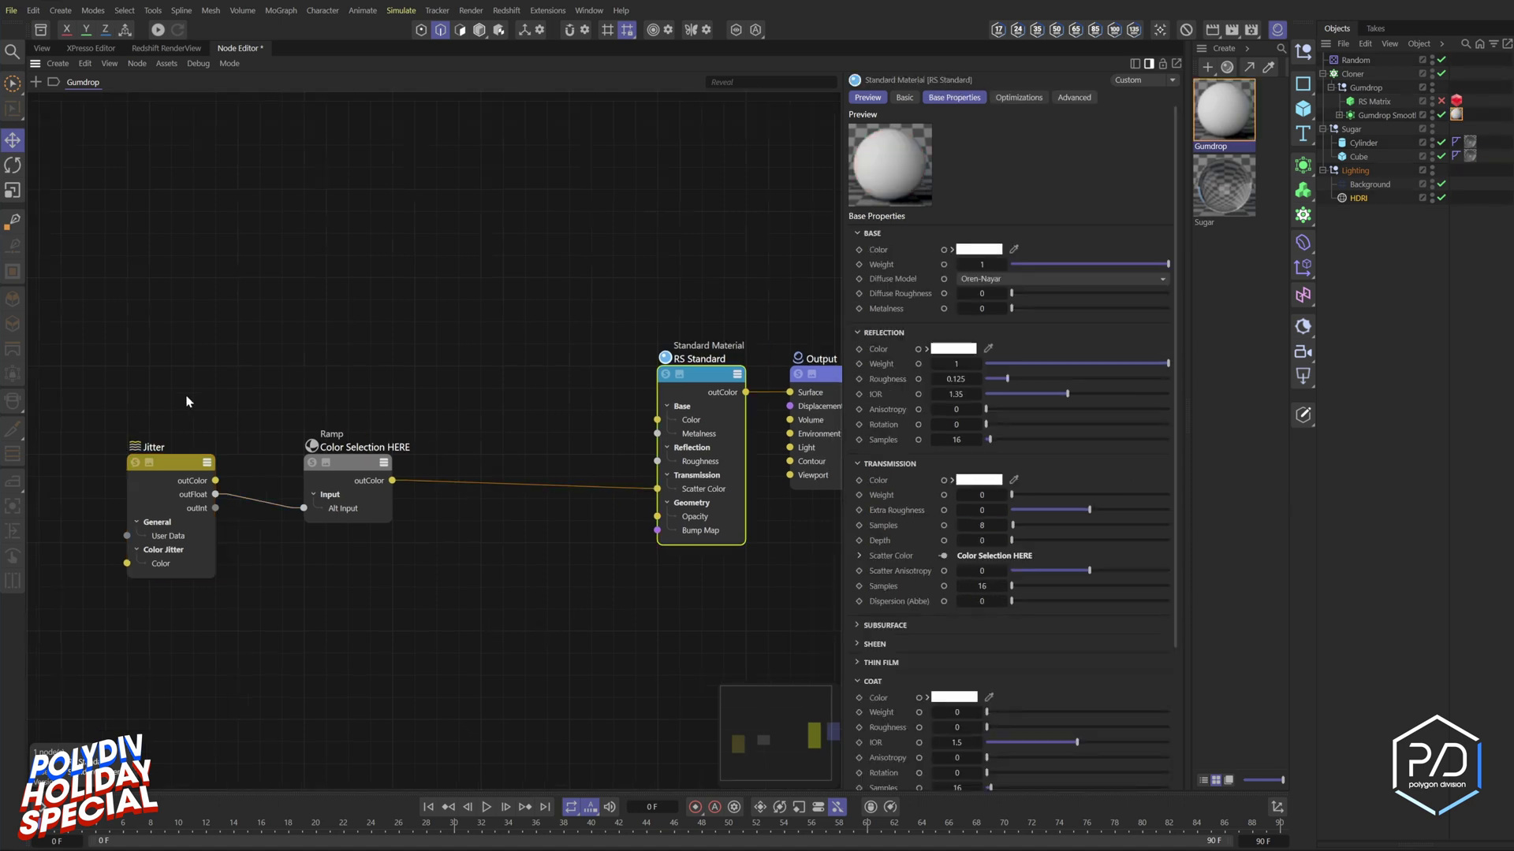
{"action": "left_click", "coordinate": [206, 504]}
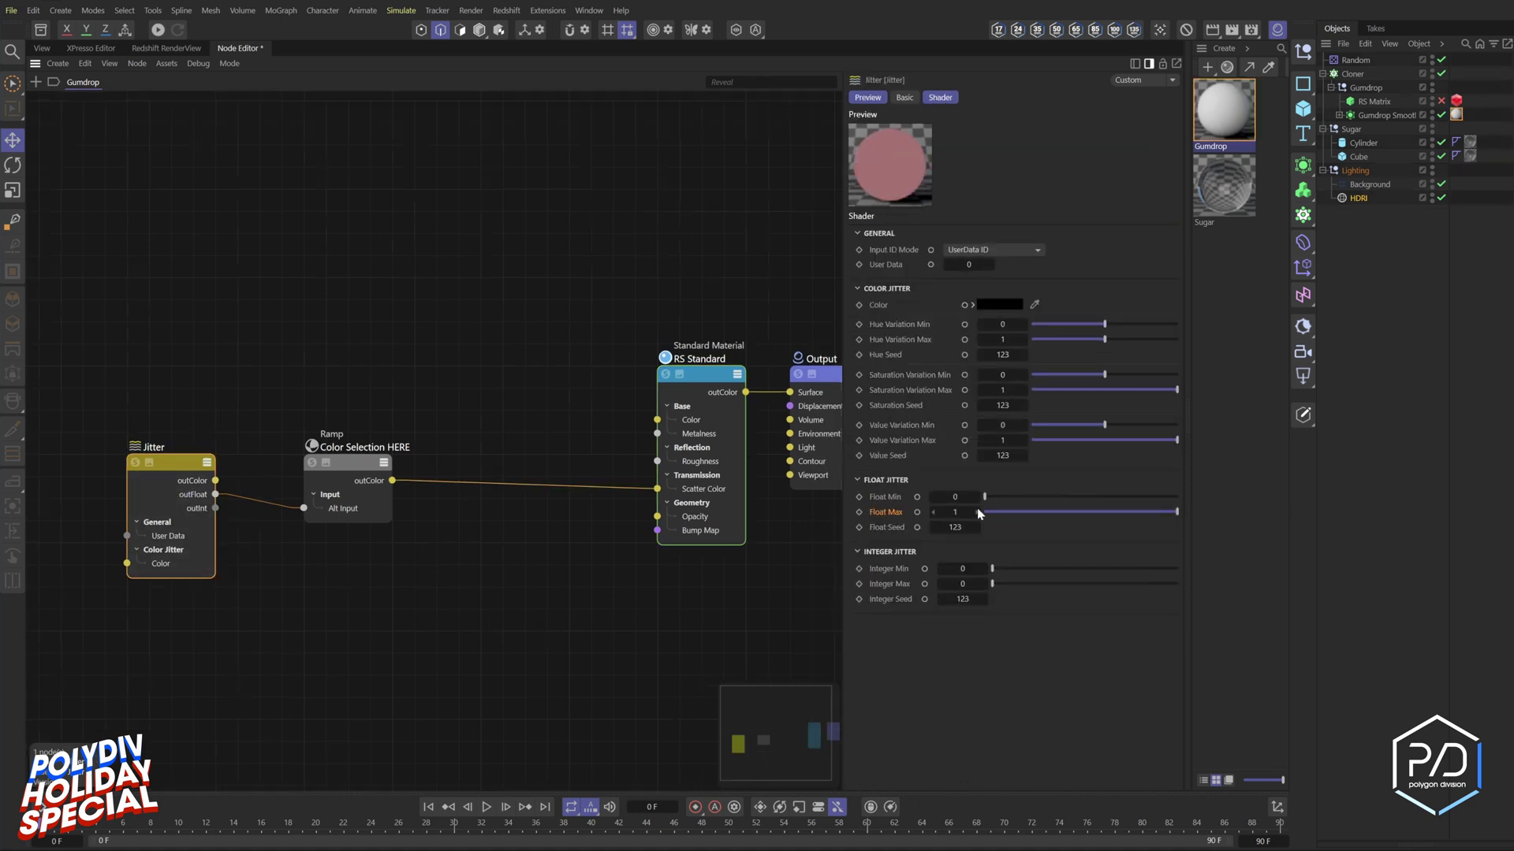
{"action": "left_click", "coordinate": [357, 468]}
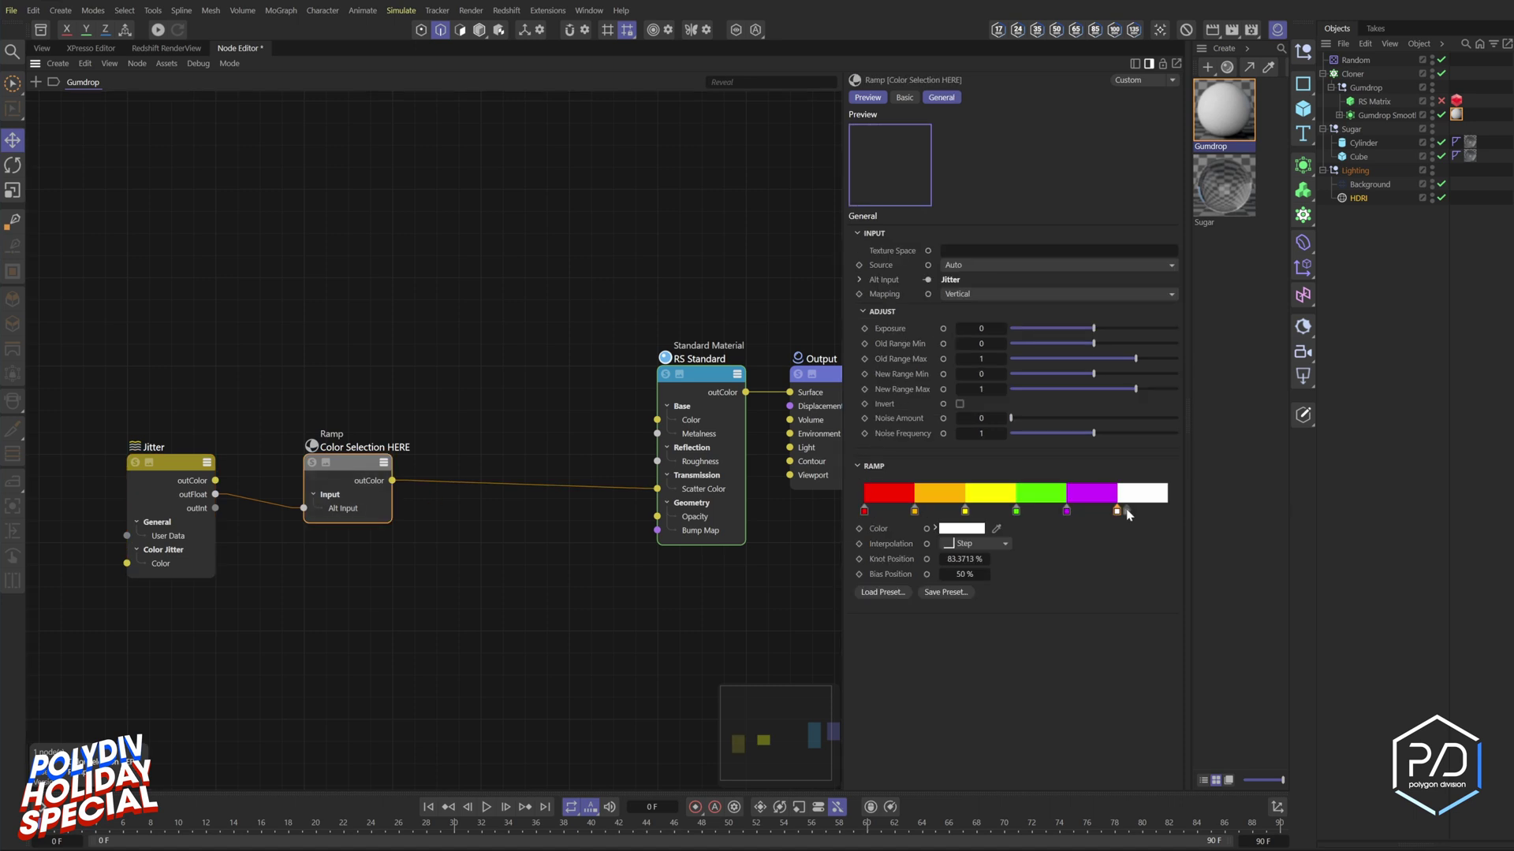
- Set the RS Standard transmission Weight to 1, Extra Roughness to 0.325, and reflection Weight to 0.5
{"action": "left_click", "coordinate": [731, 508]}
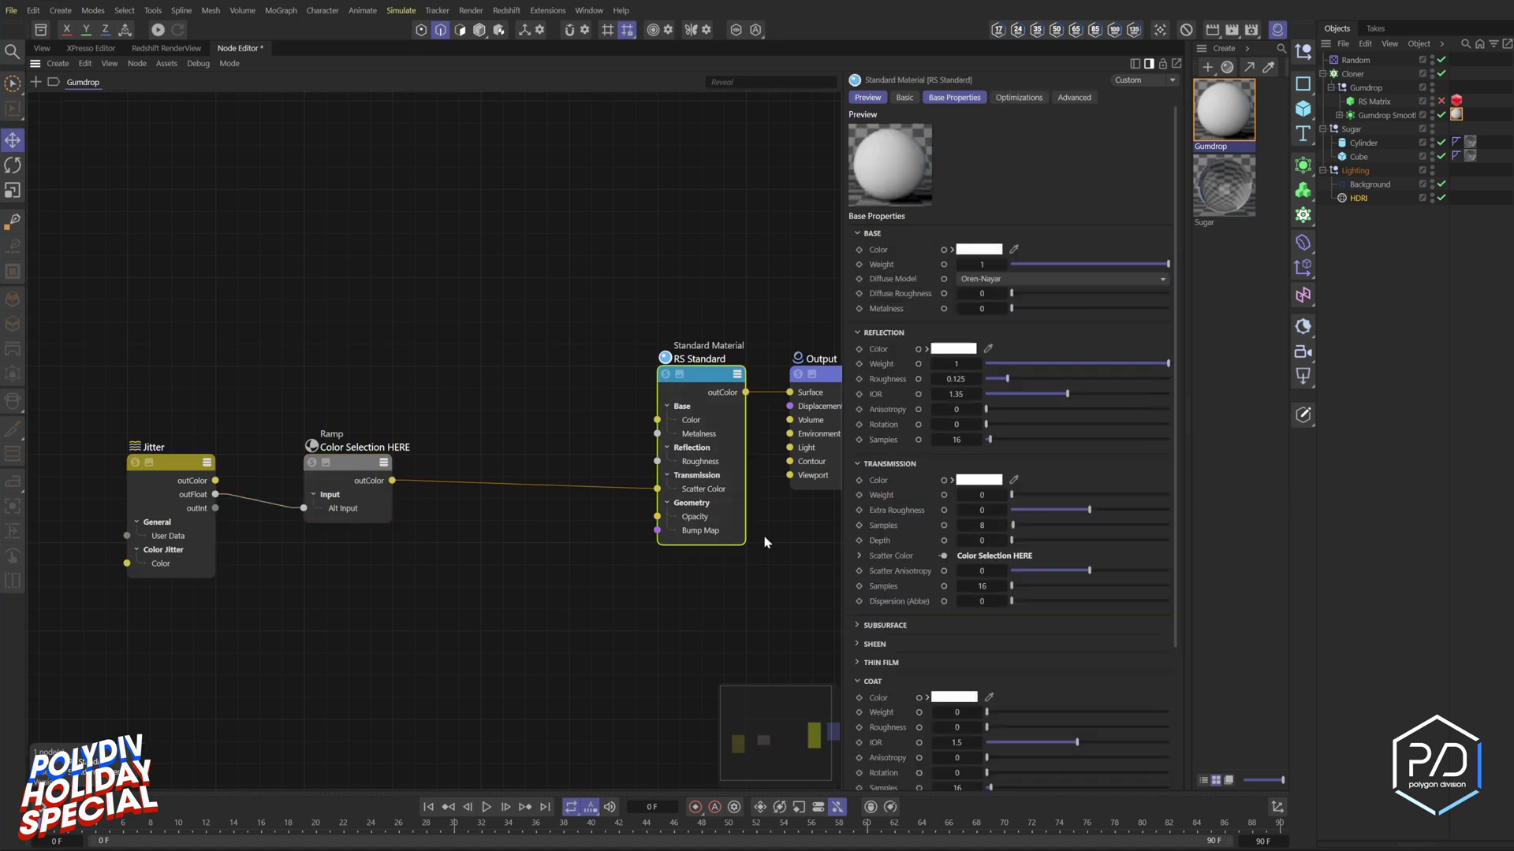
{"action": "left_click_drag", "start_coordinate": [1011, 495], "coordinate": [1185, 500]}
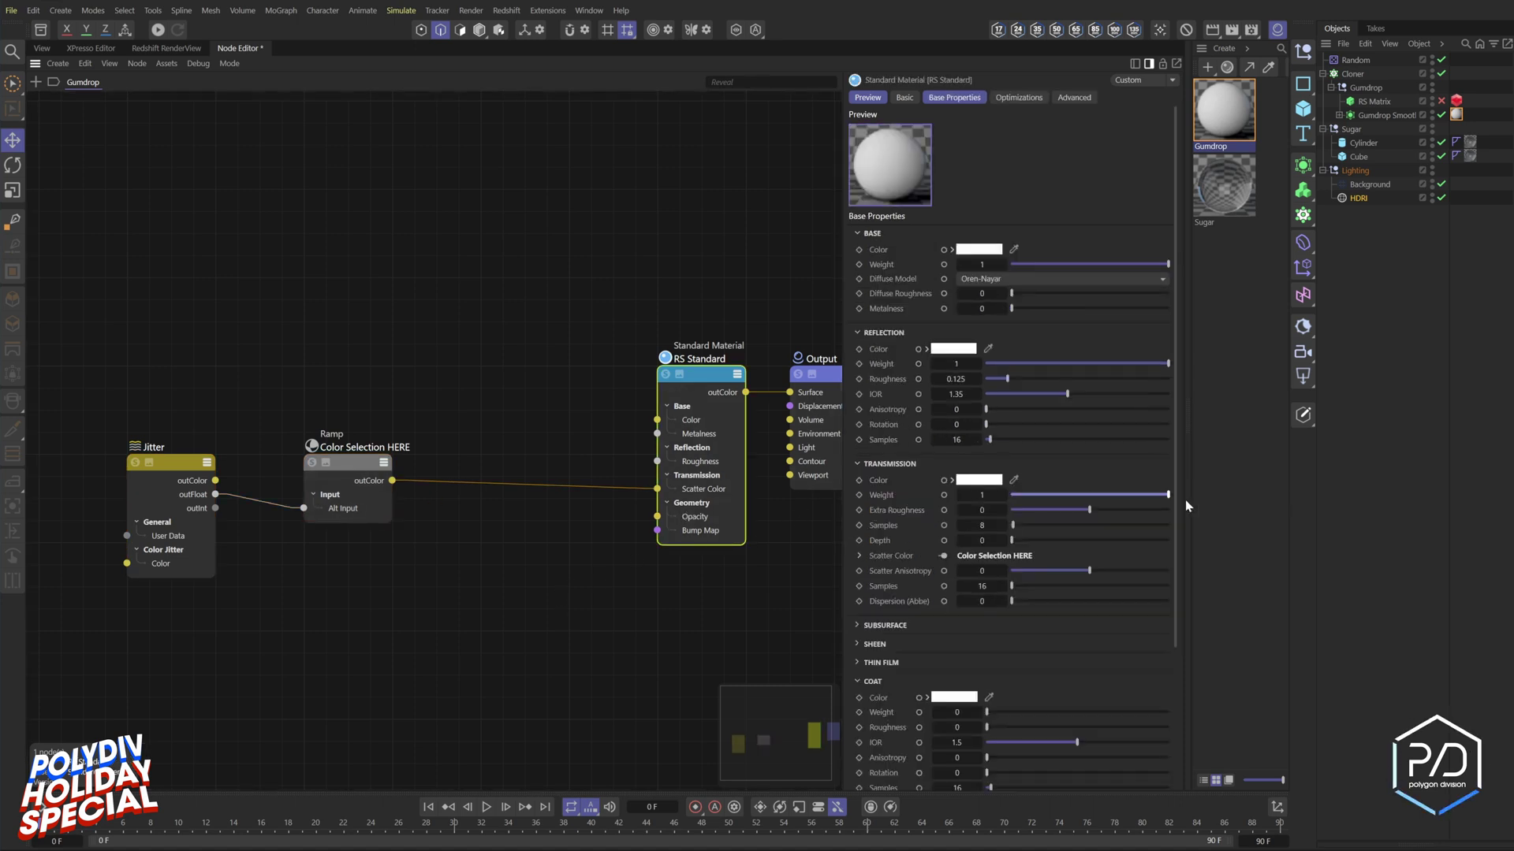
{"action": "left_click", "coordinate": [1127, 510]}
{"action": "type", "text": "25"}
{"action": "key", "text": "Return"}
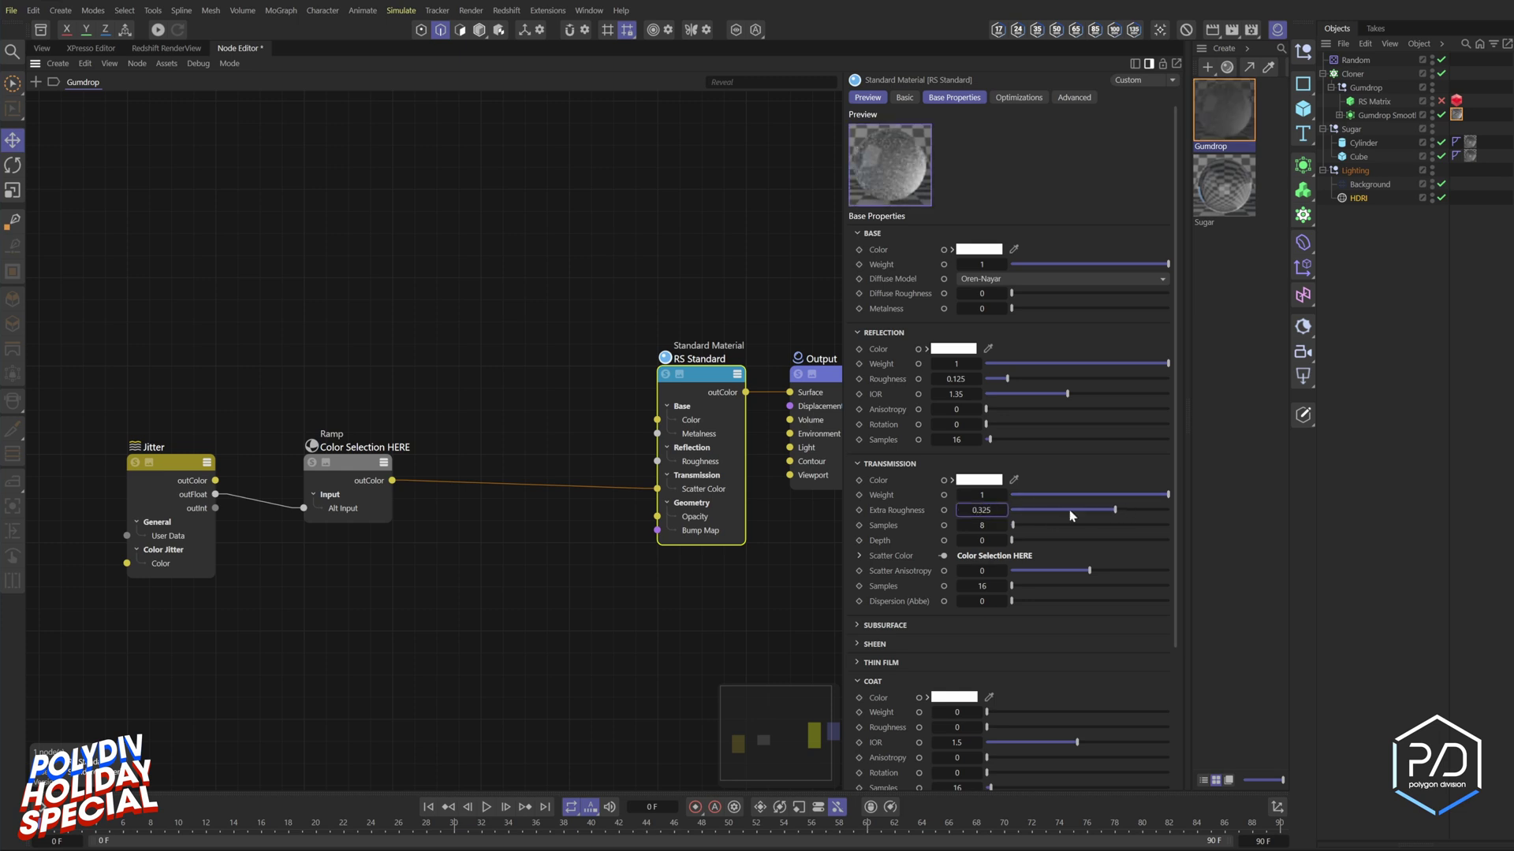
{"action": "left_click_drag", "start_coordinate": [1090, 364], "coordinate": [1072, 362]}
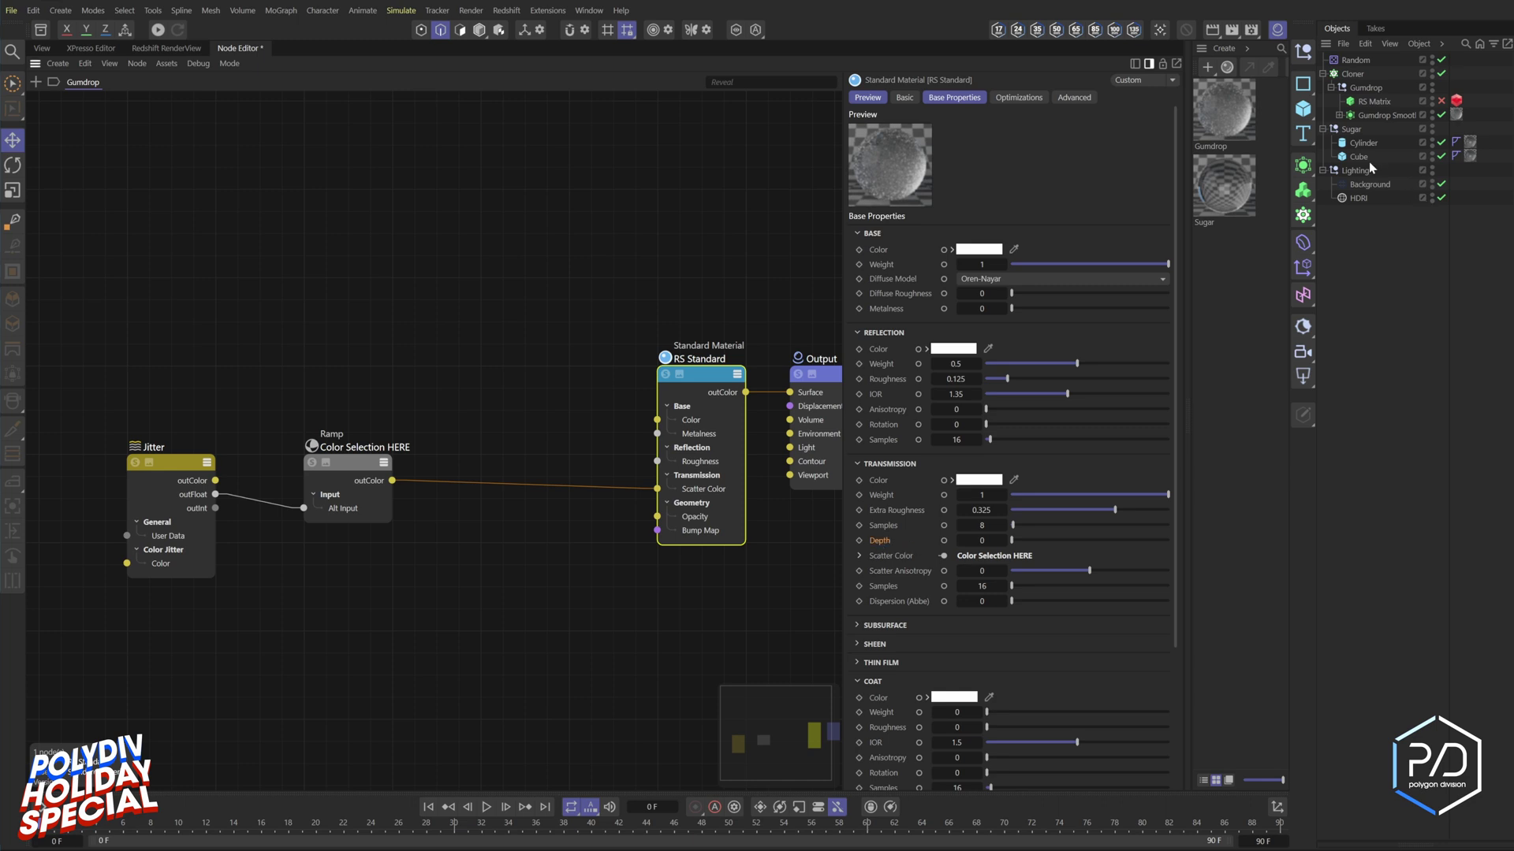
- Check the dimensions of the Low Poly gumdrop mesh in its coordinates
{"action": "left_click", "coordinate": [1339, 115]}
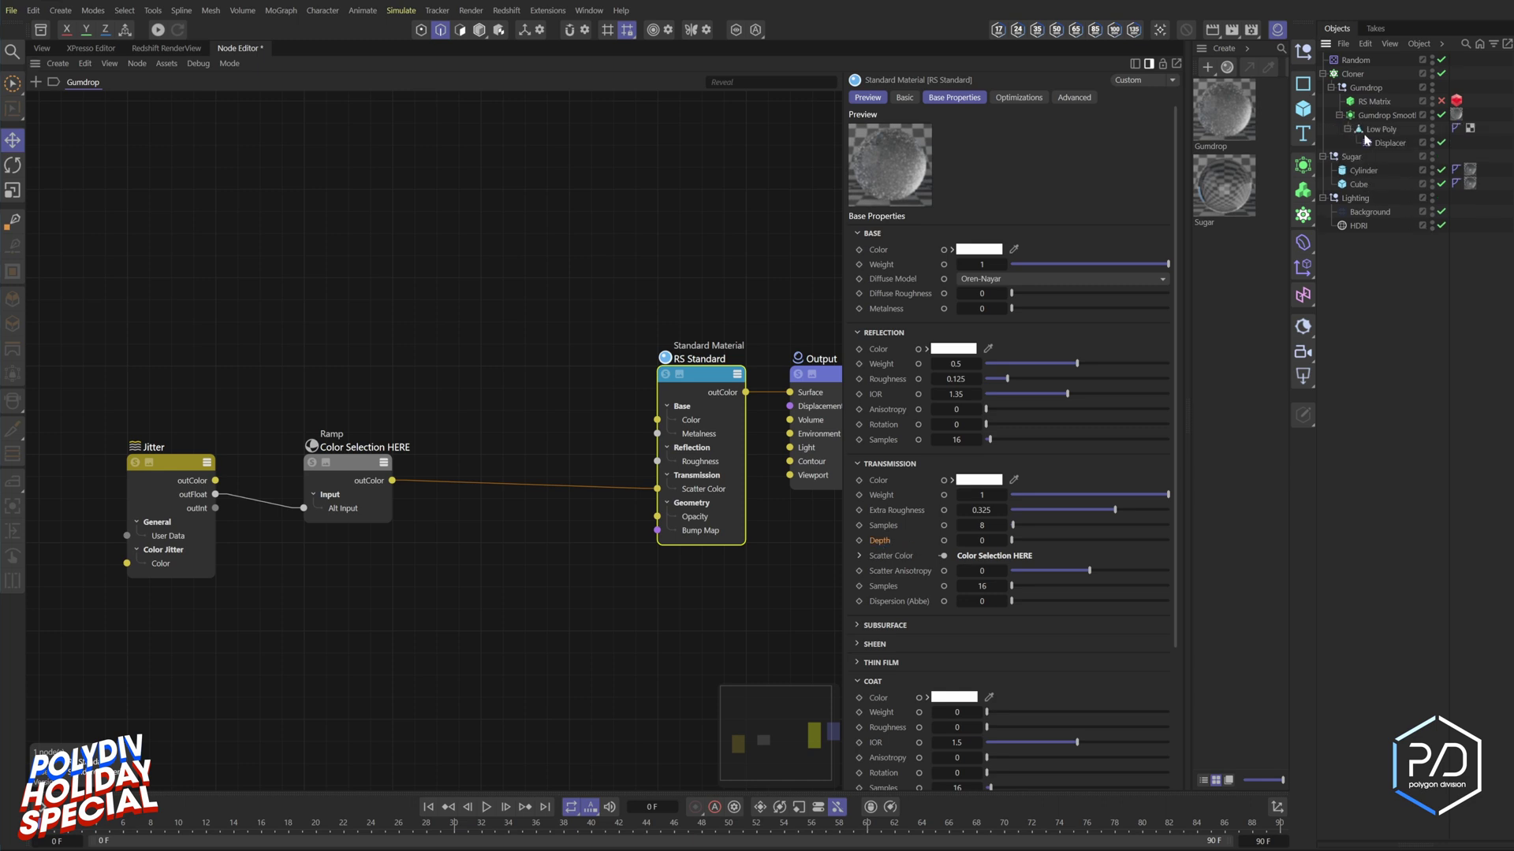
{"action": "left_click", "coordinate": [1372, 131]}
{"action": "left_click", "coordinate": [1277, 807]}
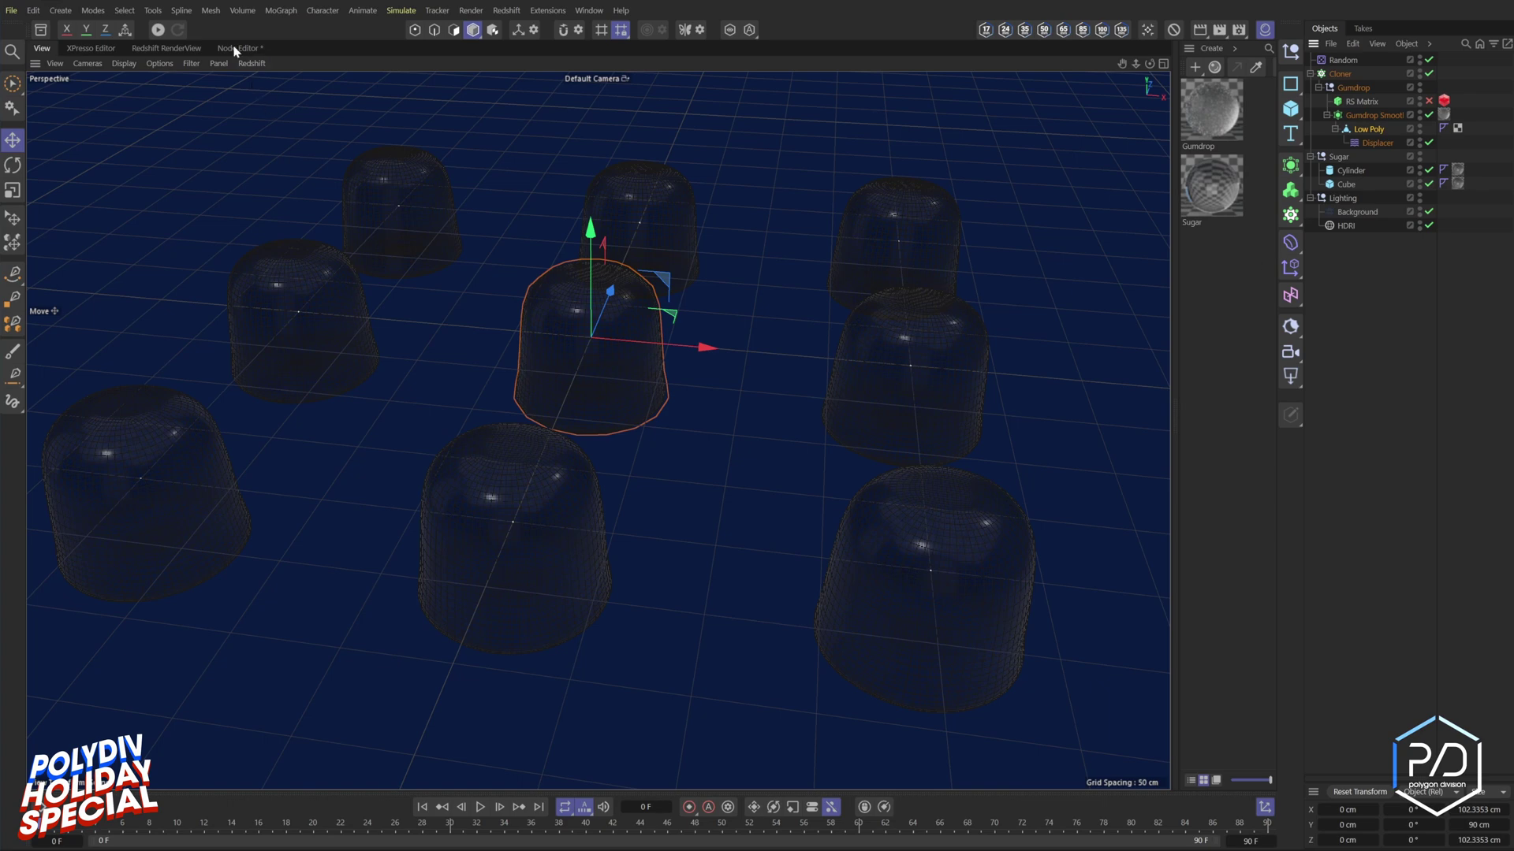
- Set the Gumdrop material's transmission Depth to 25 and start rendering in the viewport
{"action": "left_click", "coordinate": [235, 49]}
{"action": "left_click_drag", "start_coordinate": [1019, 541], "coordinate": [1128, 572]}
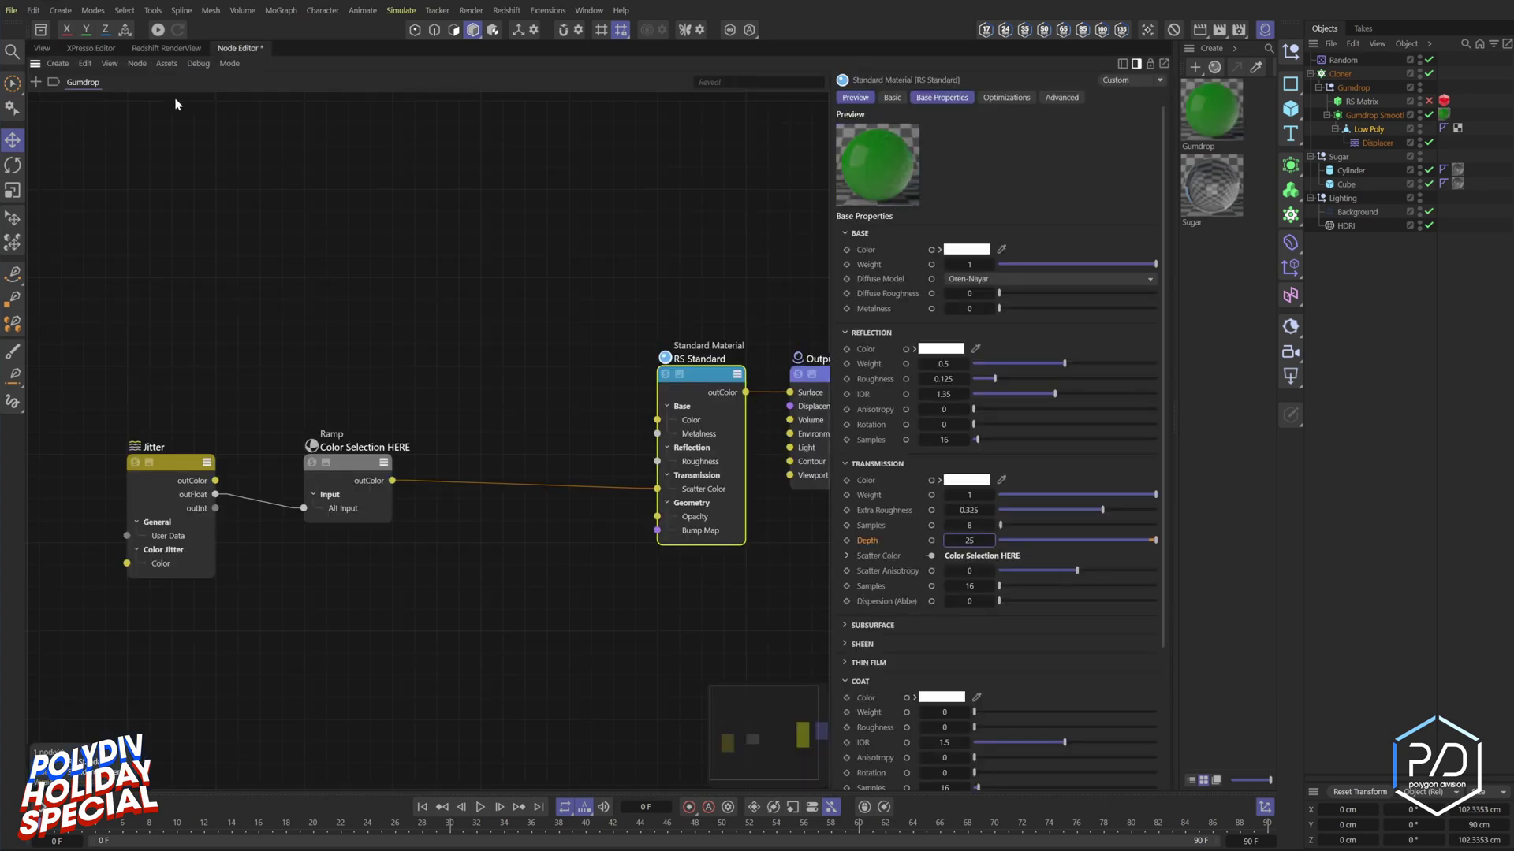
{"action": "left_click", "coordinate": [44, 49]}
{"action": "left_click", "coordinate": [159, 30]}
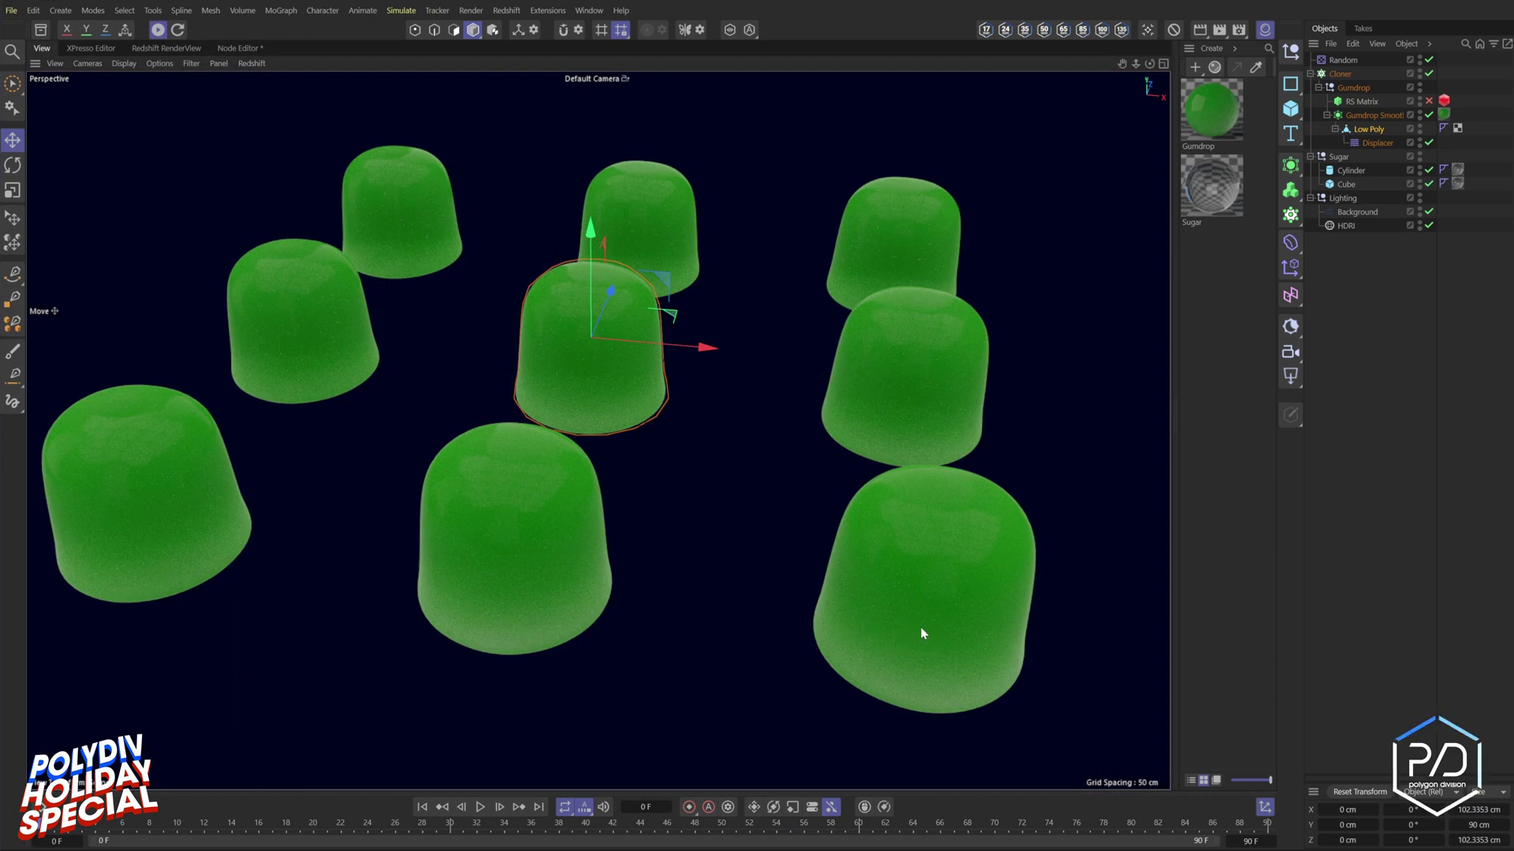
- Set the Gumdrop material's Extra Roughness to 0.192, reflection Weight to 0.579 and reflection Roughness to 0.174
{"action": "left_click", "coordinate": [1210, 127]}
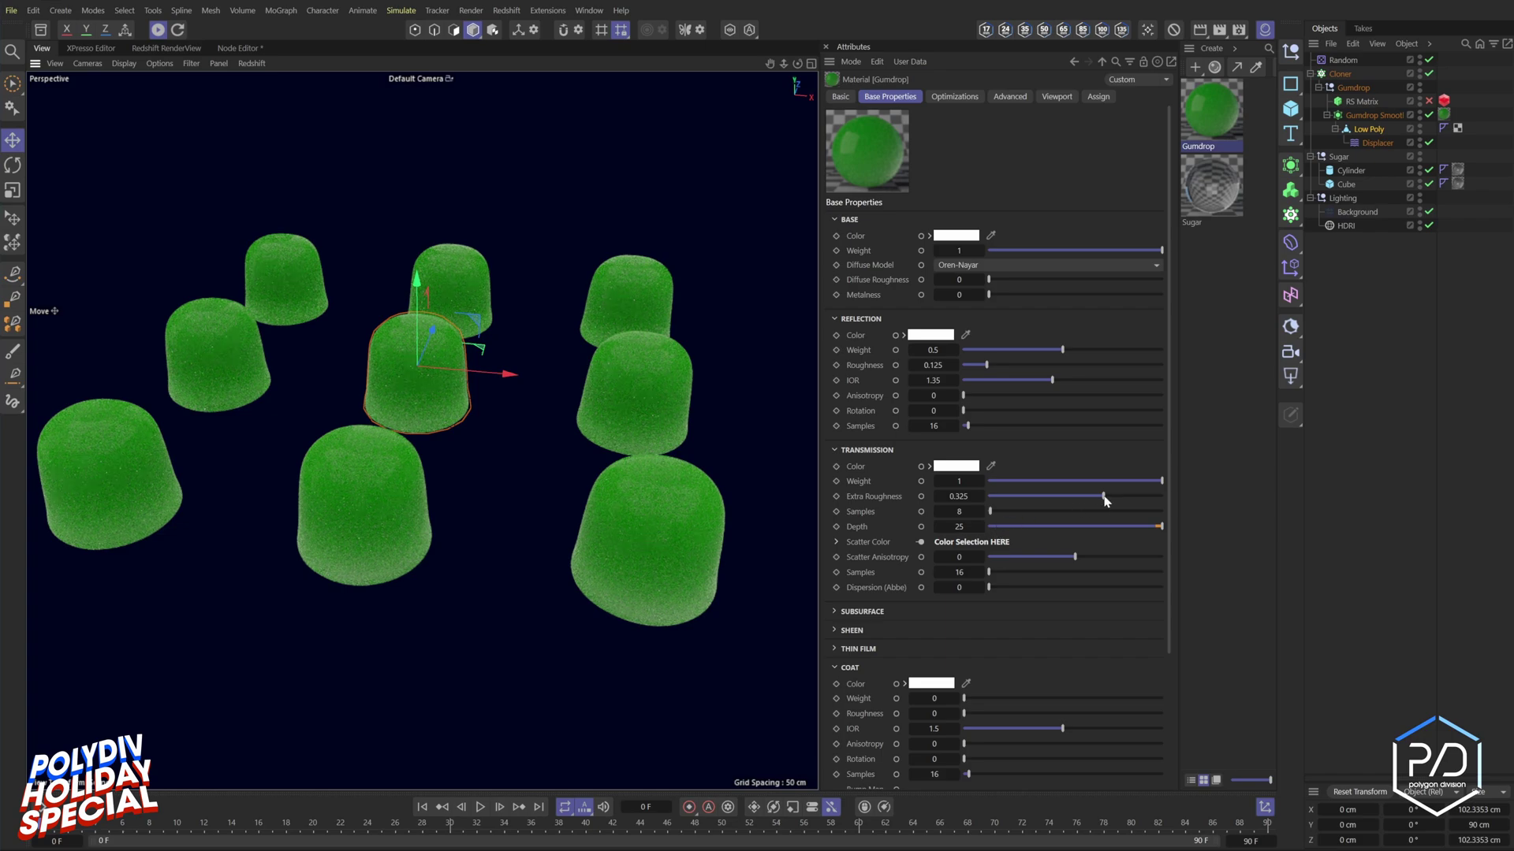
{"action": "left_click_drag", "start_coordinate": [1103, 497], "coordinate": [1093, 497]}
{"action": "left_click_drag", "start_coordinate": [1066, 350], "coordinate": [1079, 351]}
{"action": "left_click_drag", "start_coordinate": [986, 365], "coordinate": [997, 364]}
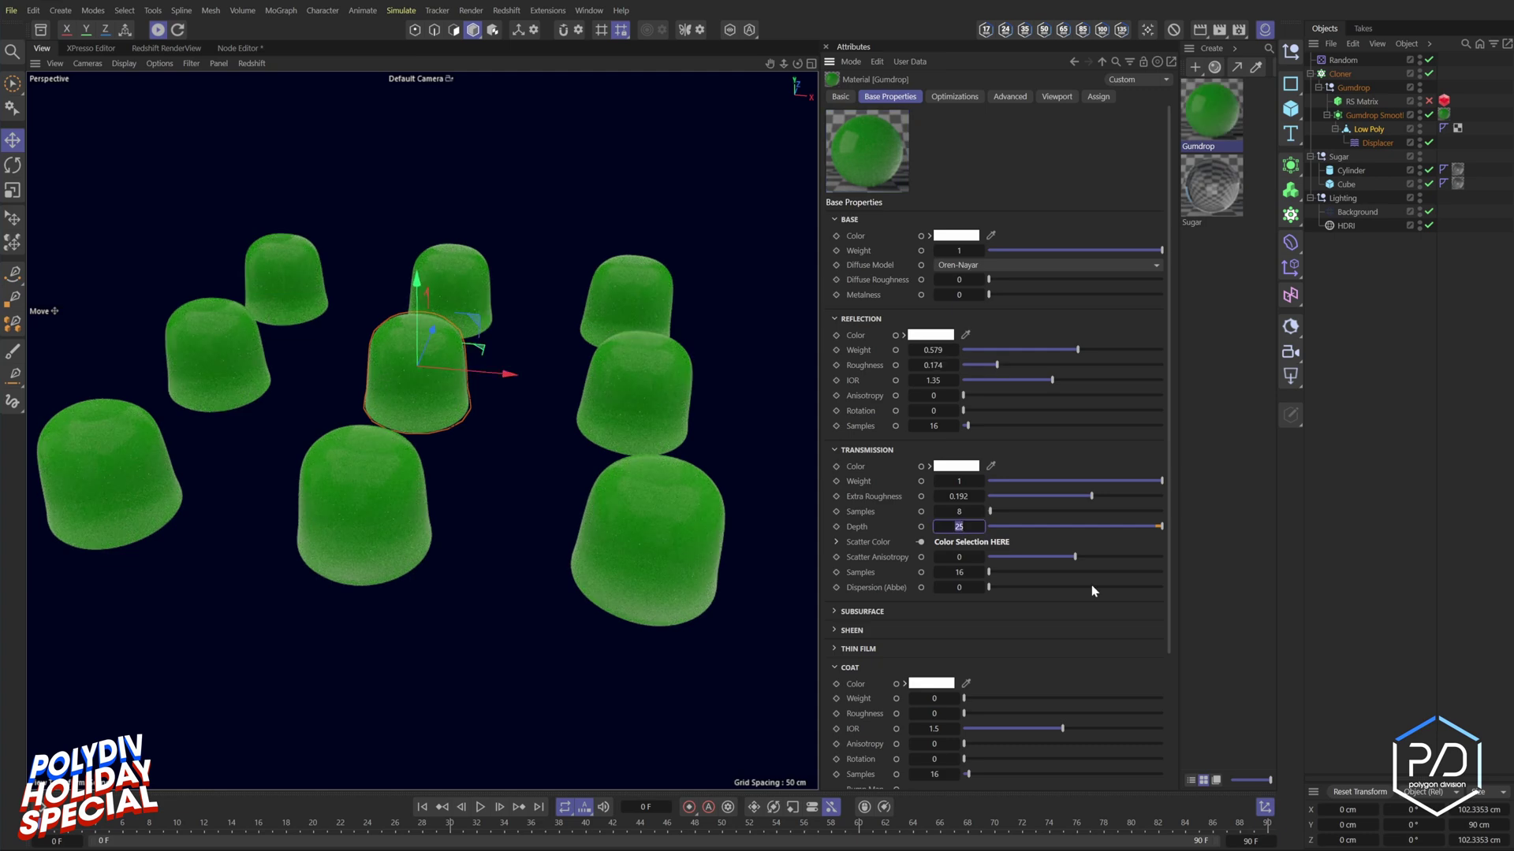
- Test different transmission Depth values on the Gumdrop material, including 12 and 3
{"action": "type", "text": "12"}
{"action": "key", "text": "Return"}
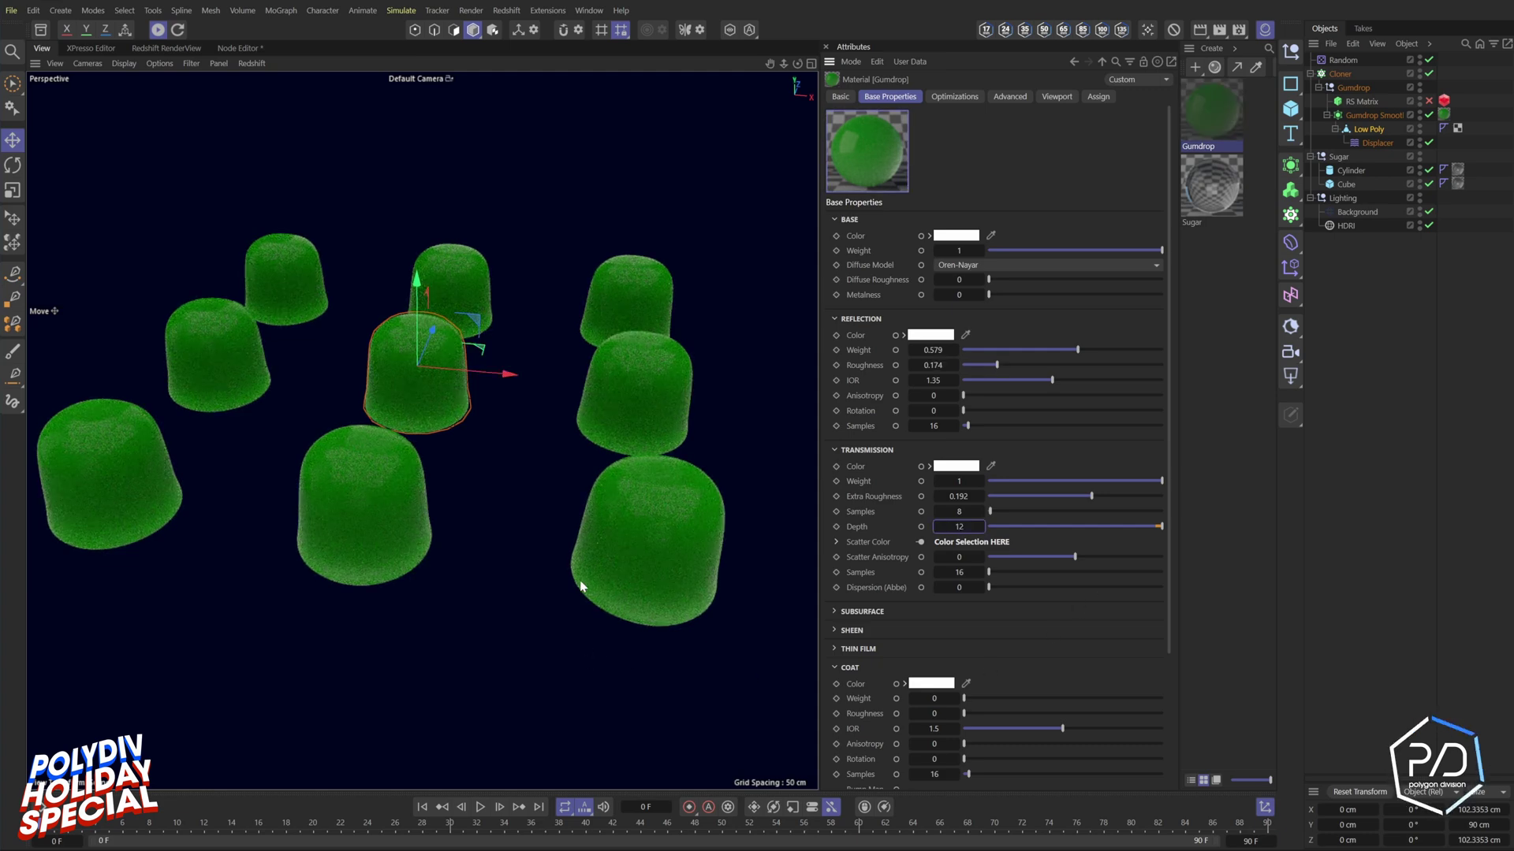
{"action": "type", "text": "3"}
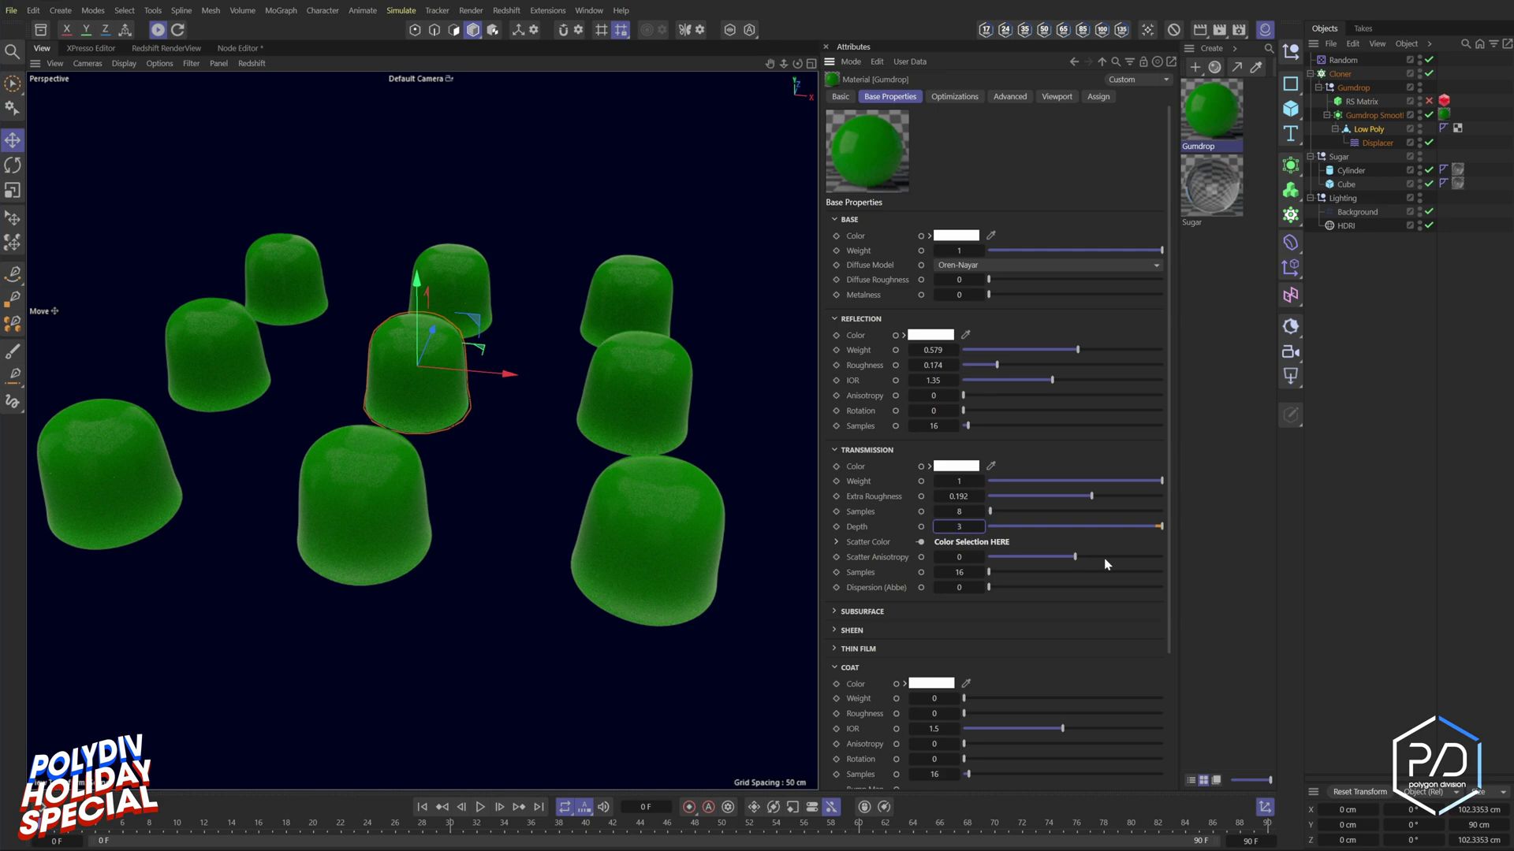
{"action": "type", "text": "5"}
{"action": "key", "text": "Return"}
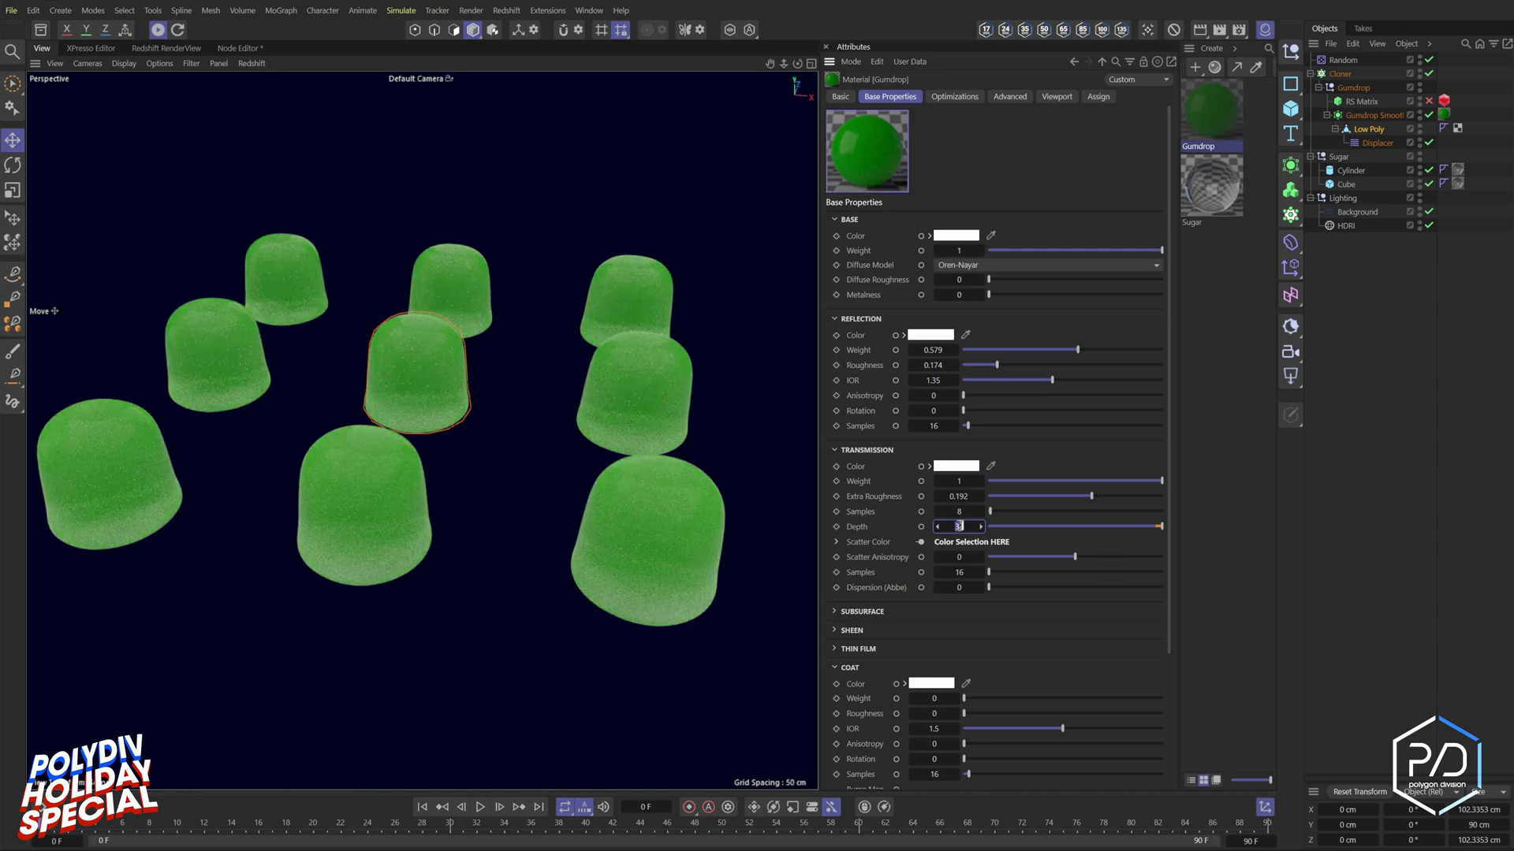
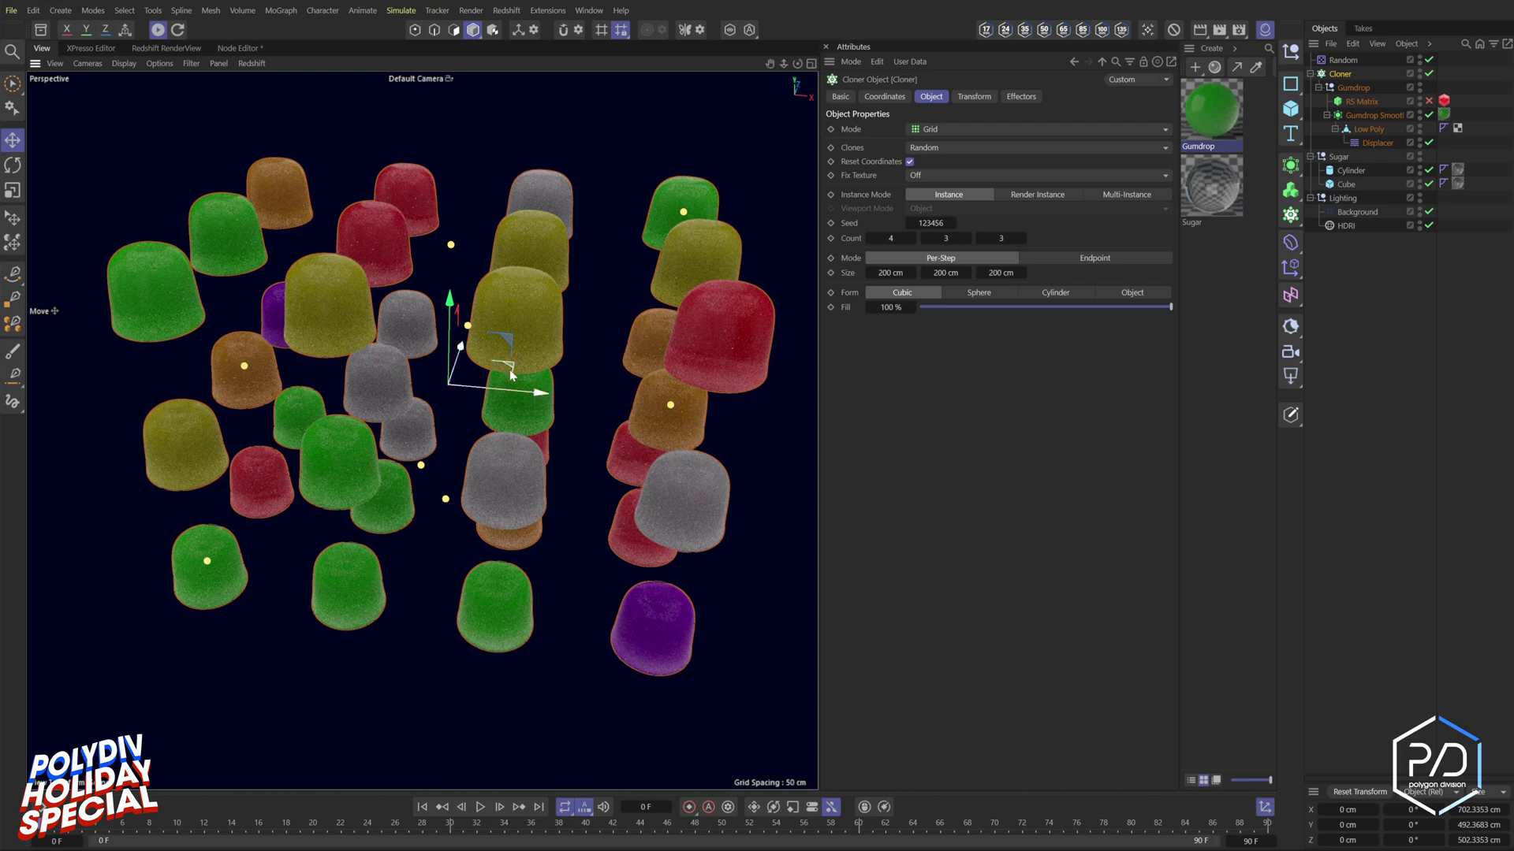
- Set the Jitter node's Value Seed and Float Seed to 1
{"action": "left_click", "coordinate": [239, 49]}
{"action": "left_click", "coordinate": [175, 496]}
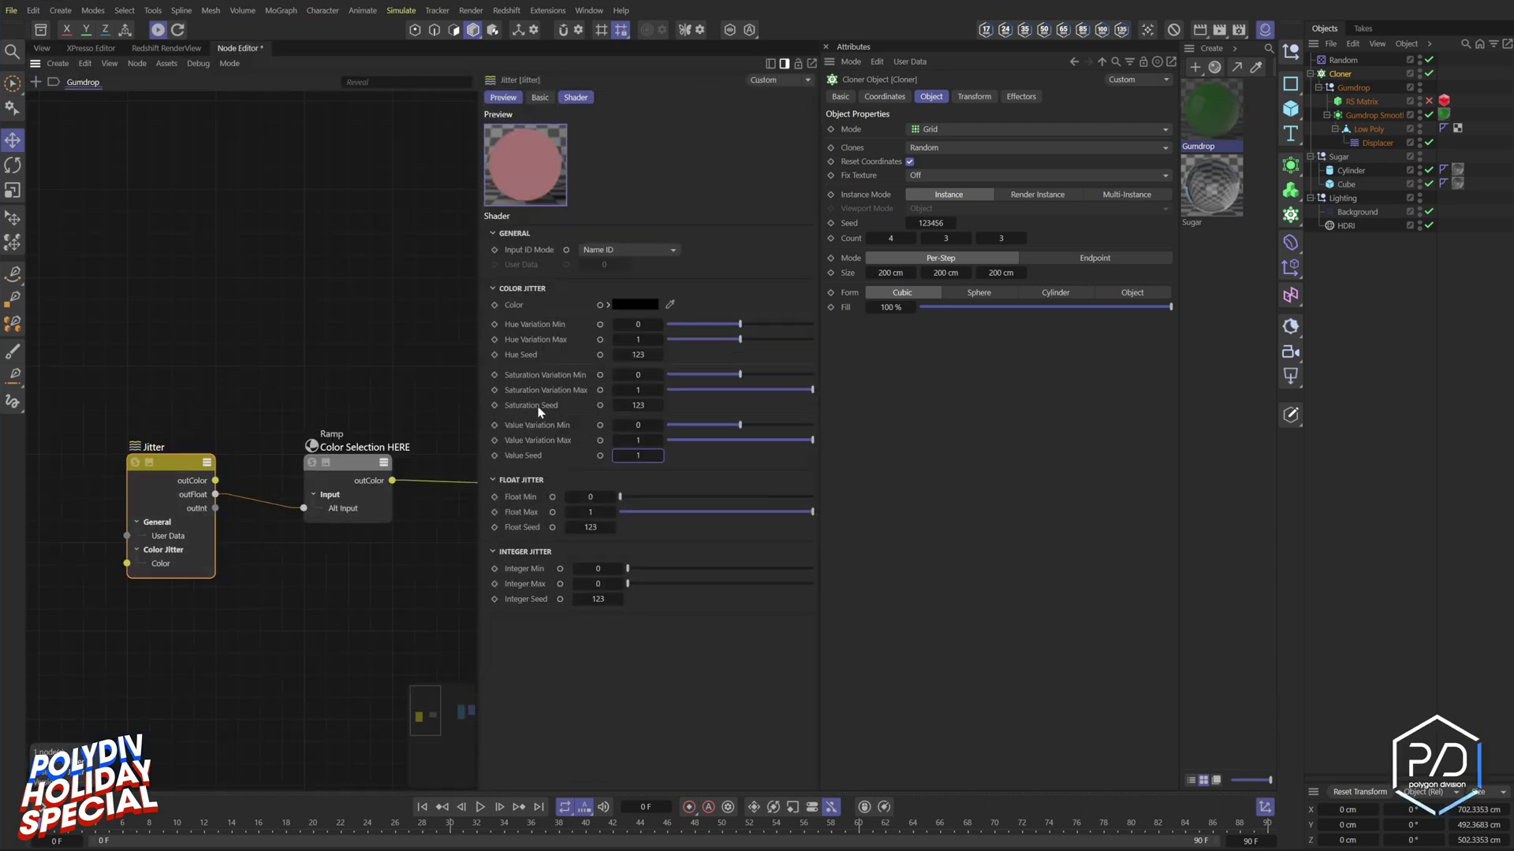
{"action": "left_click", "coordinate": [605, 527]}
{"action": "type", "text": "1"}
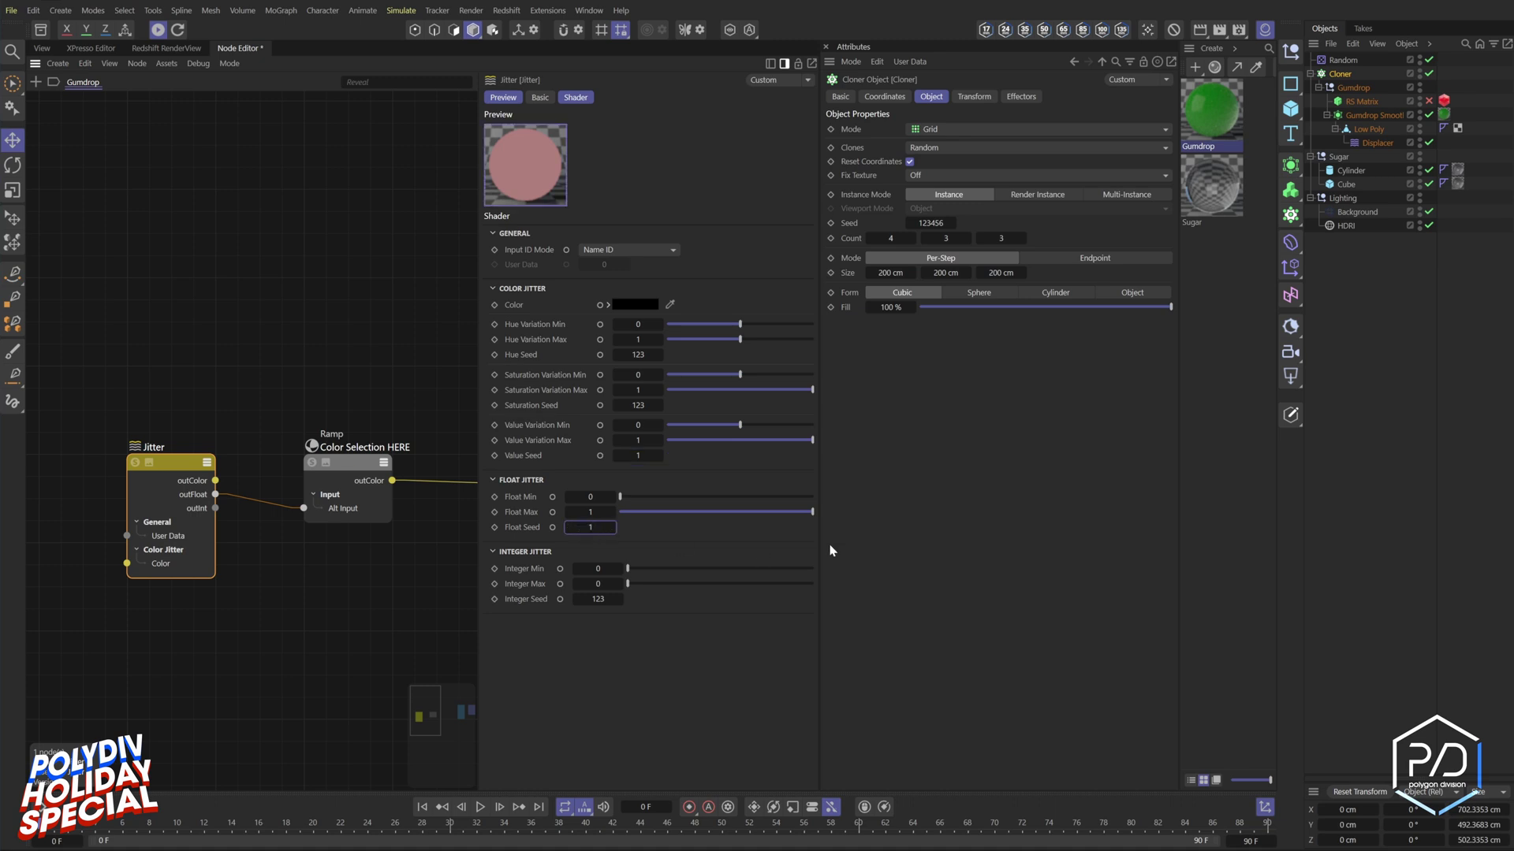
{"action": "left_click", "coordinate": [520, 288]}
{"action": "left_click", "coordinate": [518, 380]}
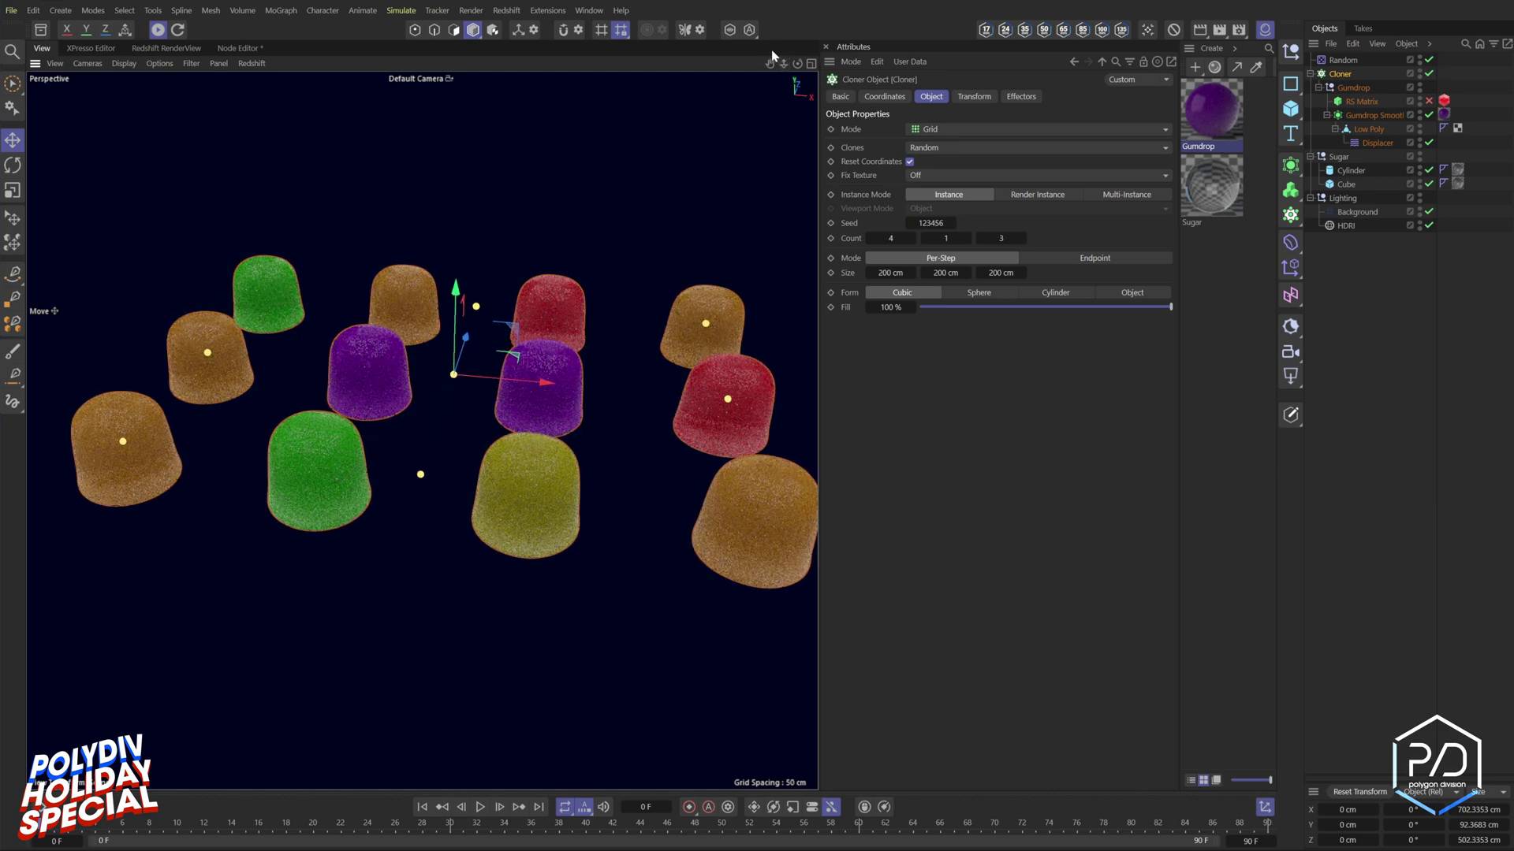
- Enable the RS Matrix to render the sugar crystals and inspect the front orange gumdrop up close
{"action": "middle_click_drag", "start_coordinate": [692, 549], "coordinate": [651, 585], "text": "alt"}
{"action": "right_click_drag", "start_coordinate": [651, 585], "coordinate": [757, 542], "text": "alt"}
{"action": "left_click", "coordinate": [1429, 101]}
{"action": "left_click", "coordinate": [1391, 316]}
{"action": "scroll", "coordinate": [757, 546], "scroll_direction": "up", "scroll_amount": 8}
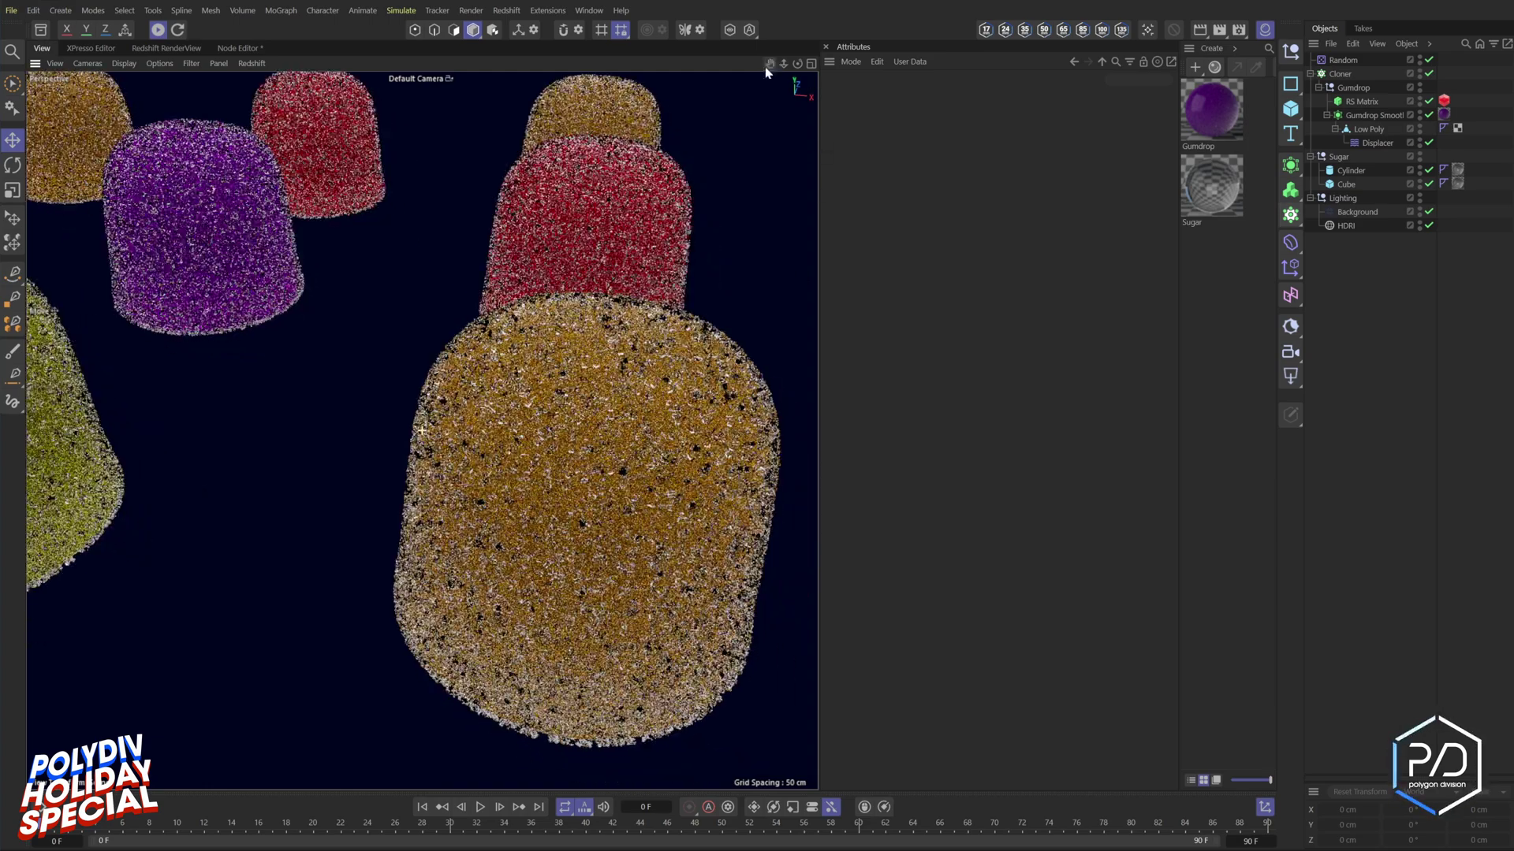
- Try a Refraction trace depth of 4 in Redshift's advanced Globals render settings and restore it to 6
{"action": "left_click", "coordinate": [1238, 29]}
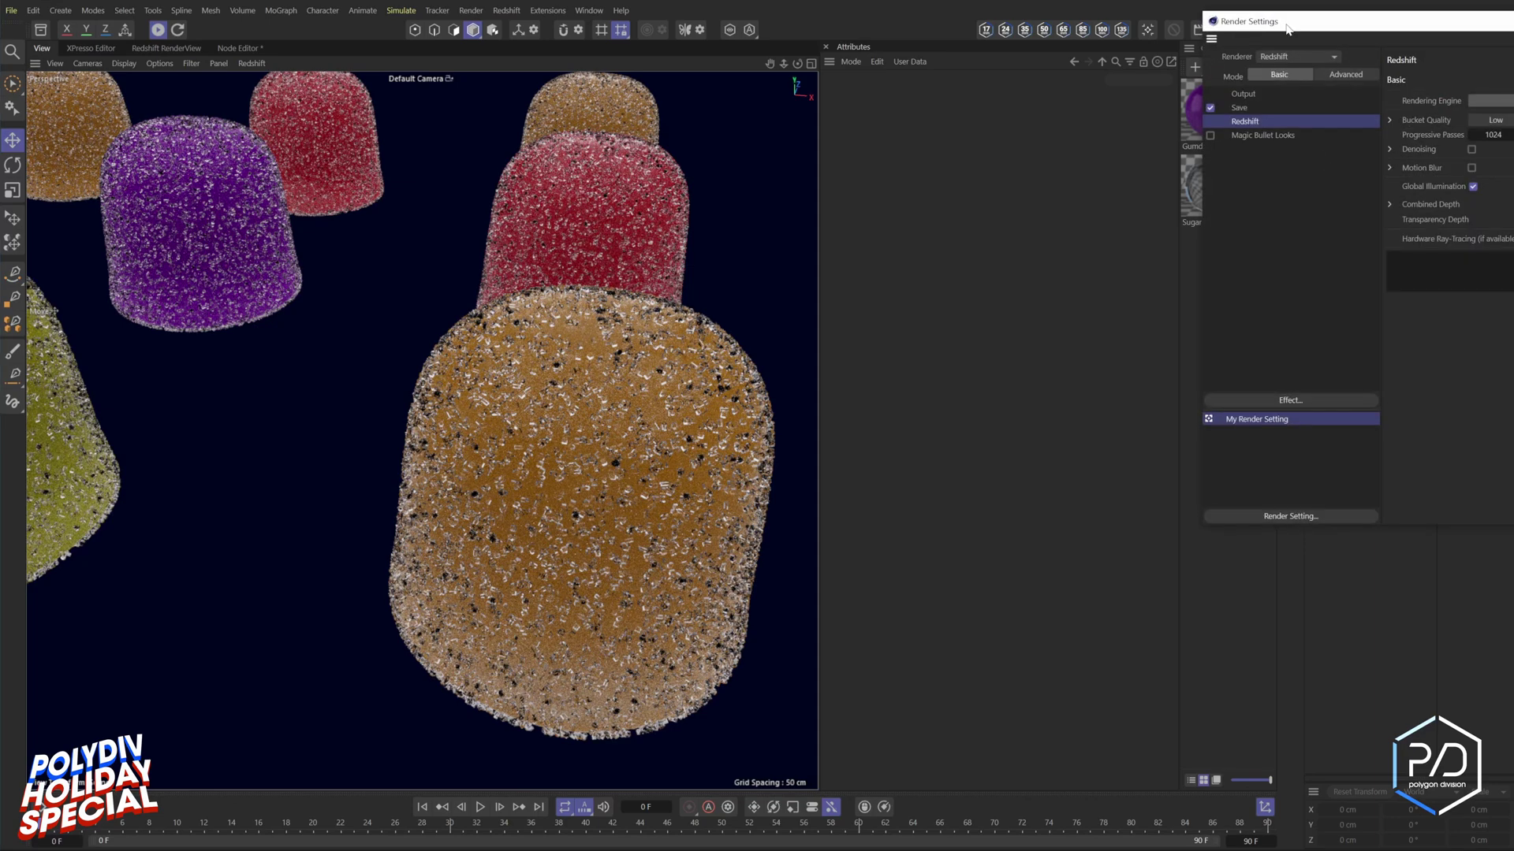
{"action": "left_click_drag", "start_coordinate": [1285, 23], "coordinate": [513, 153]}
{"action": "left_click", "coordinate": [572, 200]}
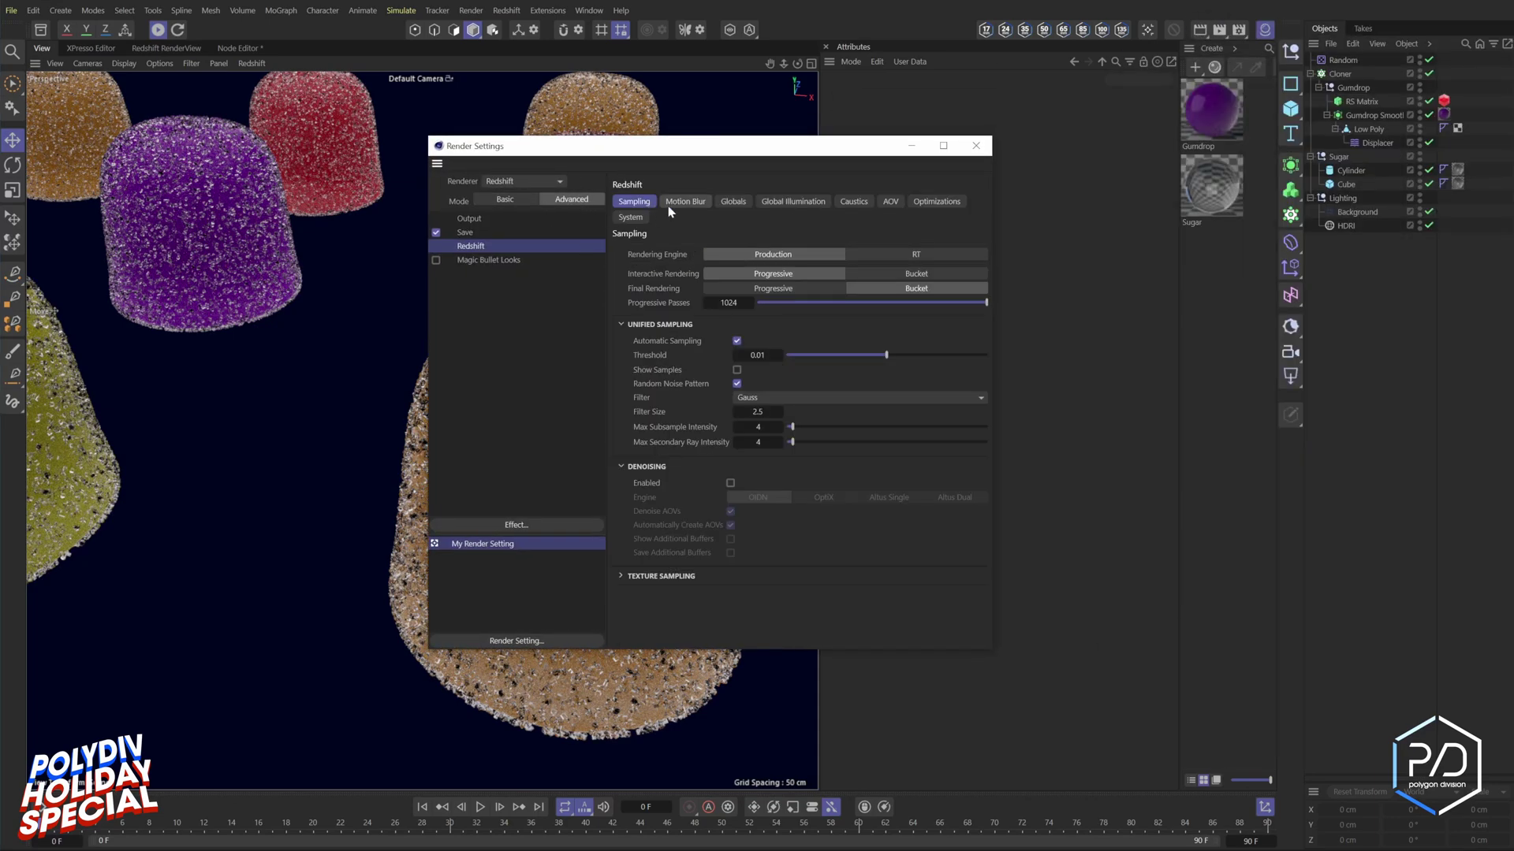
{"action": "left_click", "coordinate": [732, 202]}
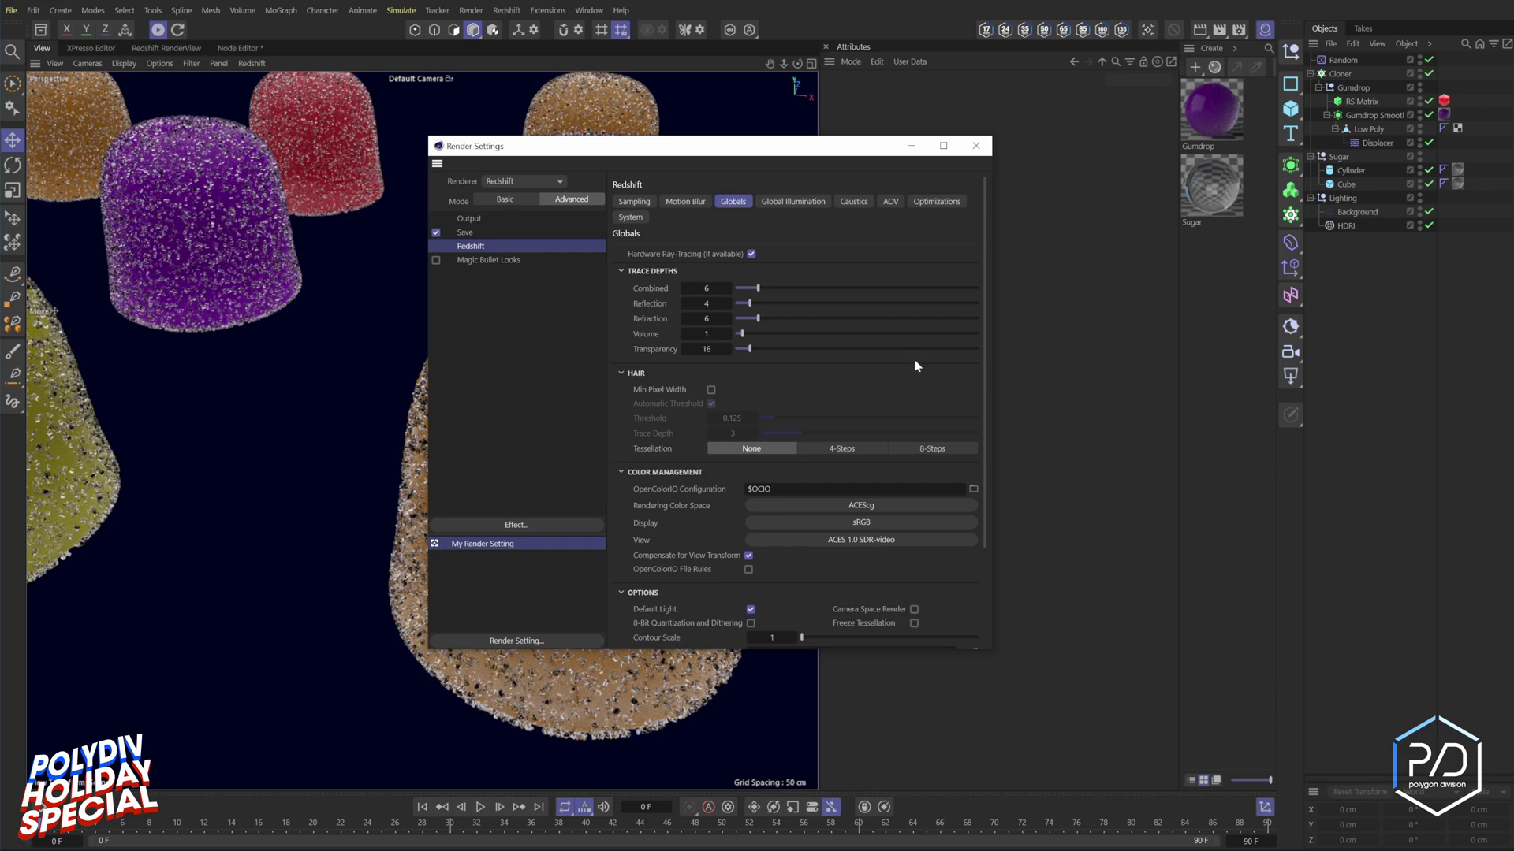
{"action": "left_click", "coordinate": [685, 319]}
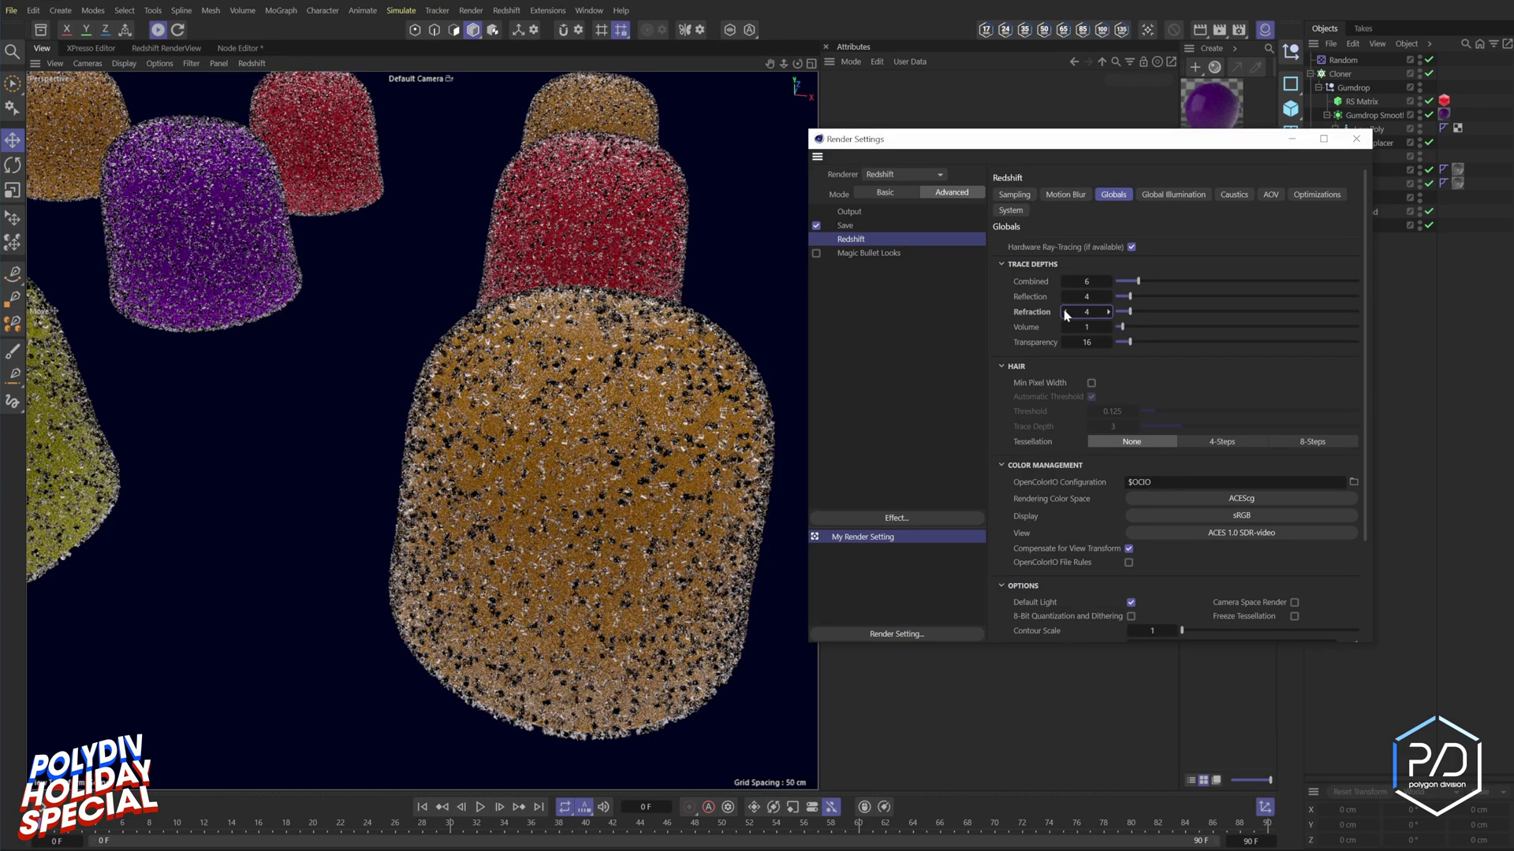
{"action": "left_click", "coordinate": [1110, 313]}
{"action": "left_click", "coordinate": [1109, 313]}
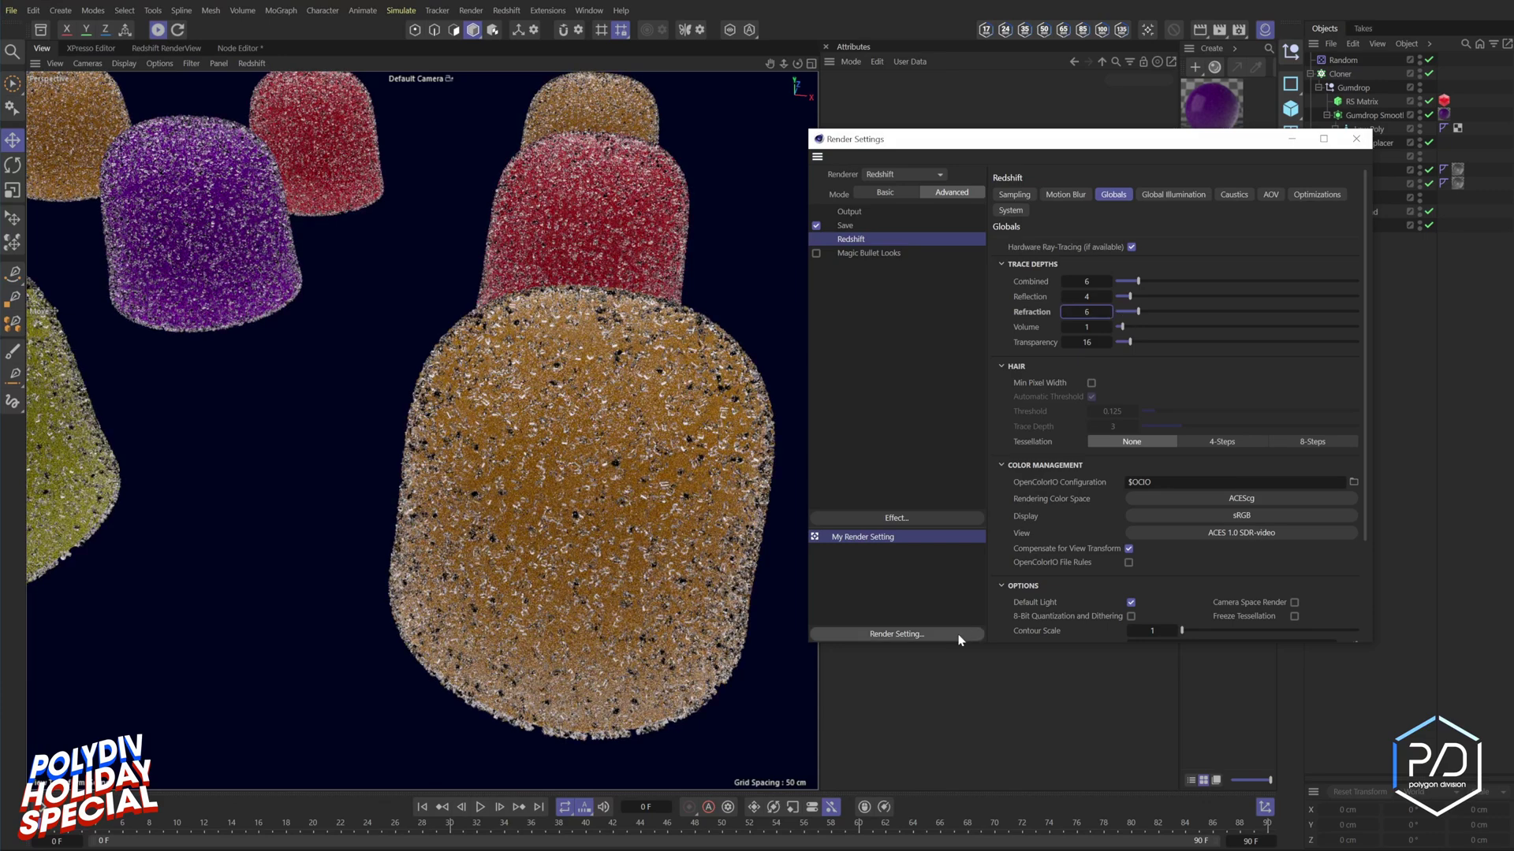
{"action": "left_click", "coordinate": [1356, 139]}
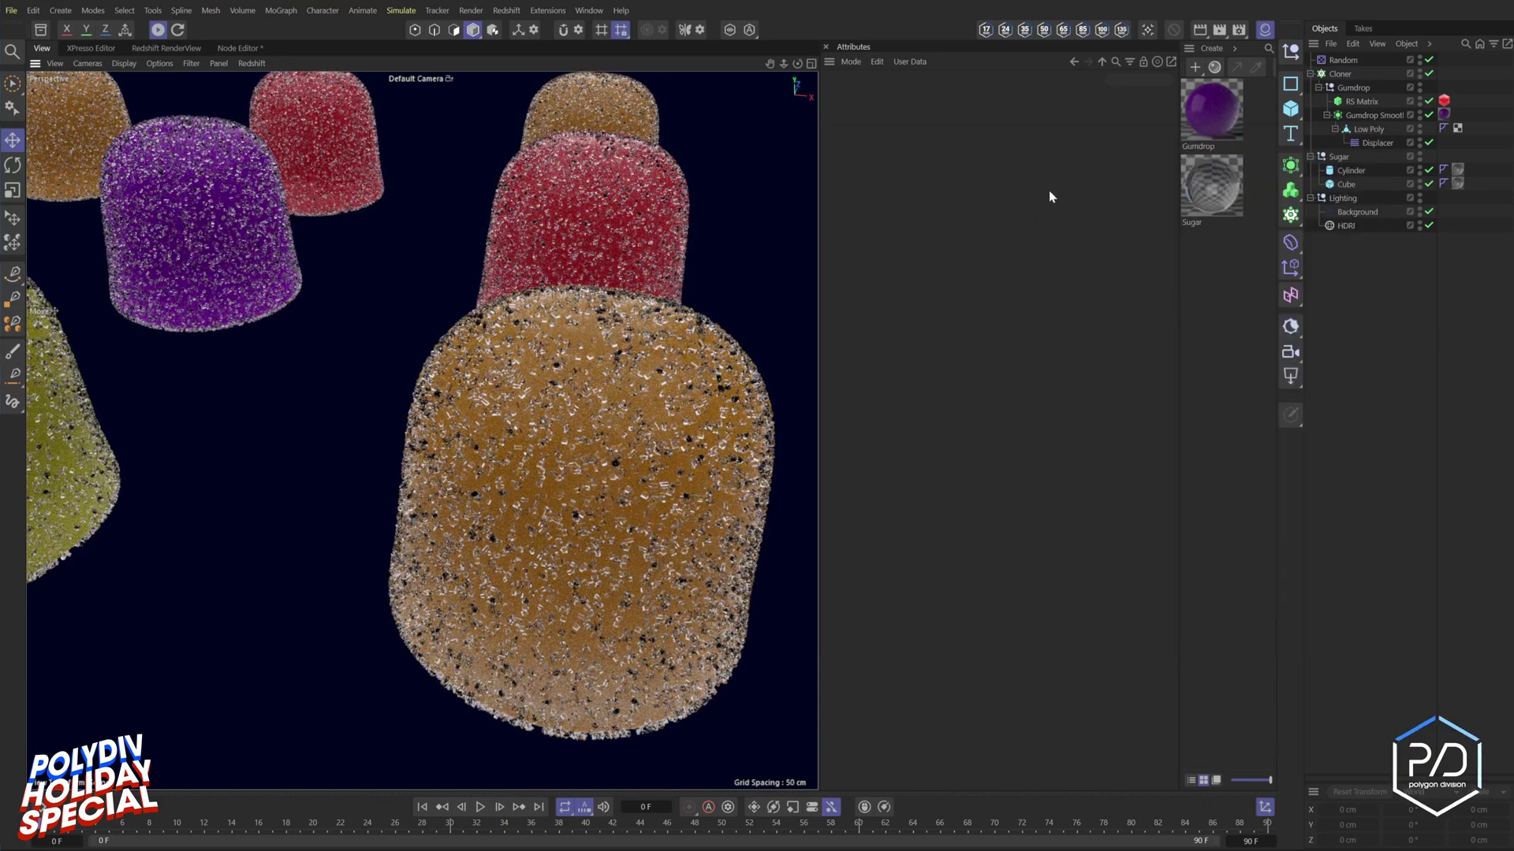
- Set the Sugar material's transmission Weight to 0.9 and Extra Roughness to 0.125, and check the whole group of gumdrops
{"action": "left_click", "coordinate": [1212, 194]}
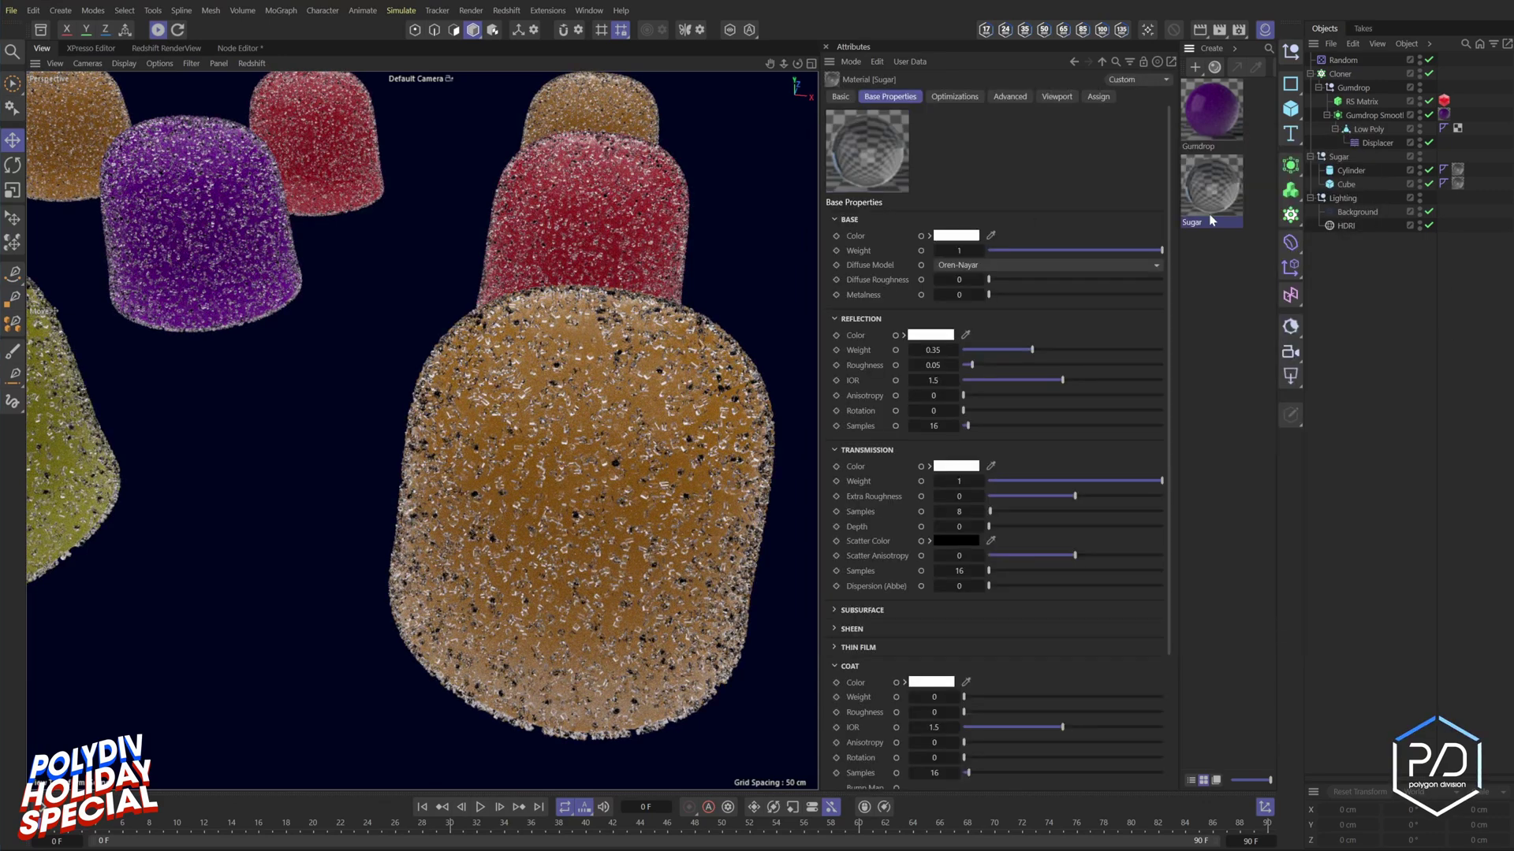
{"action": "left_click", "coordinate": [1104, 496]}
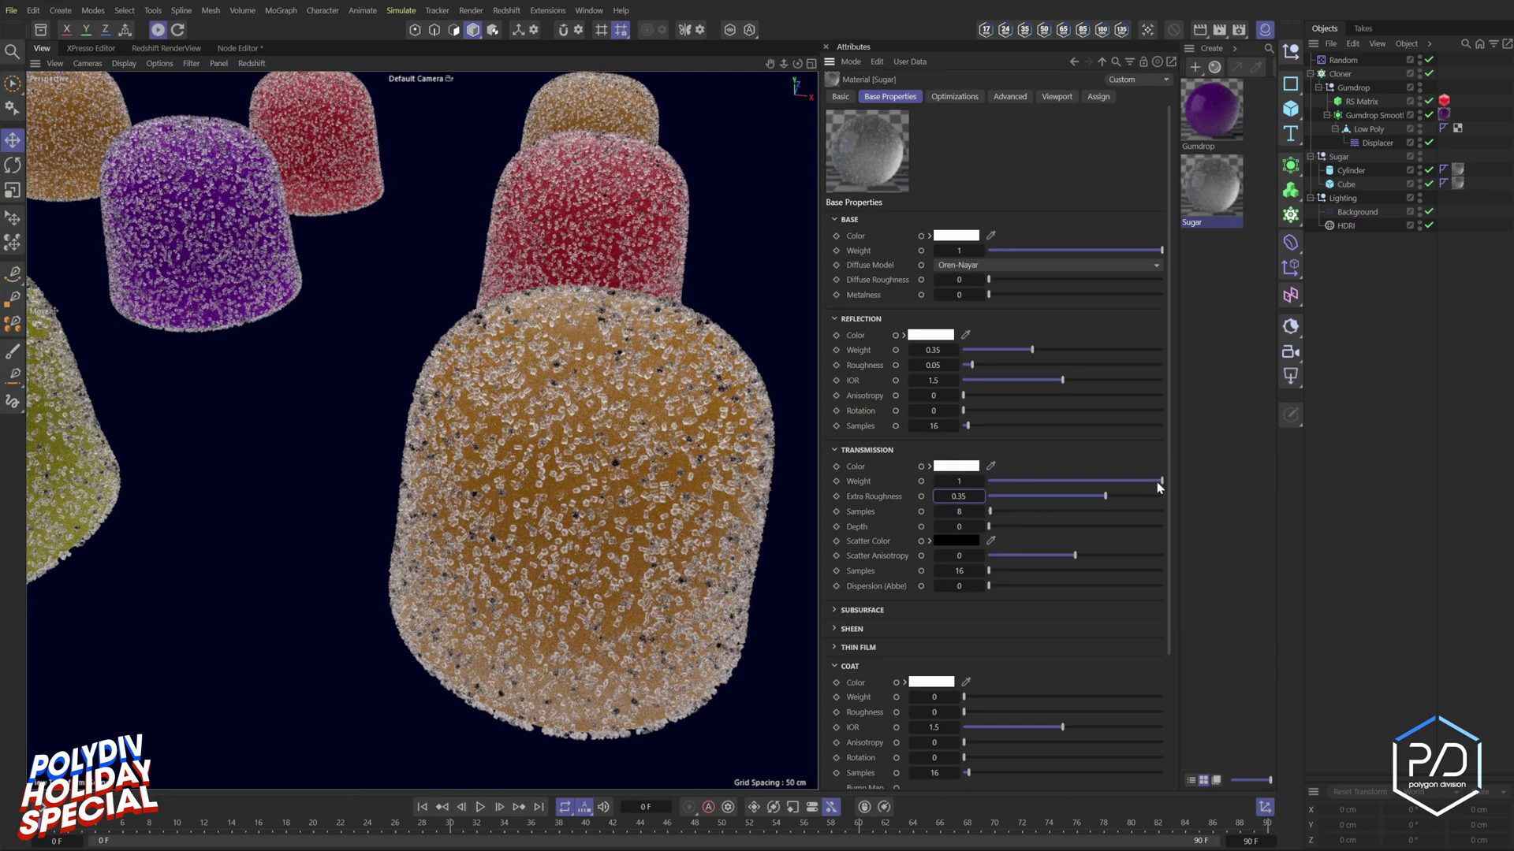
{"action": "left_click_drag", "start_coordinate": [1156, 482], "coordinate": [1152, 482]}
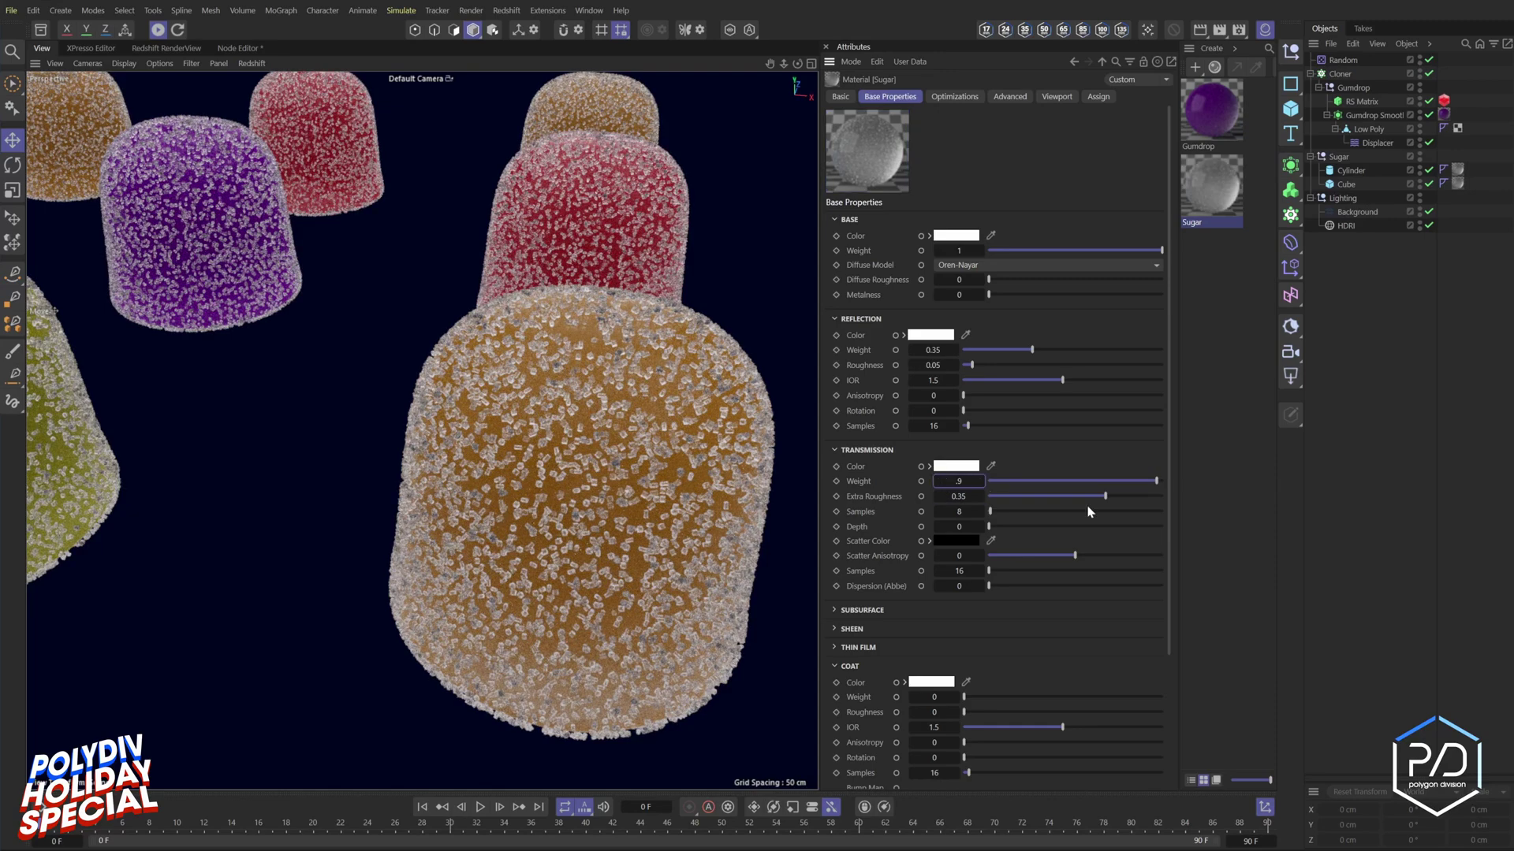
{"action": "type", "text": ".9"}
{"action": "key", "text": "Return"}
{"action": "left_click_drag", "start_coordinate": [1105, 495], "coordinate": [1085, 498]}
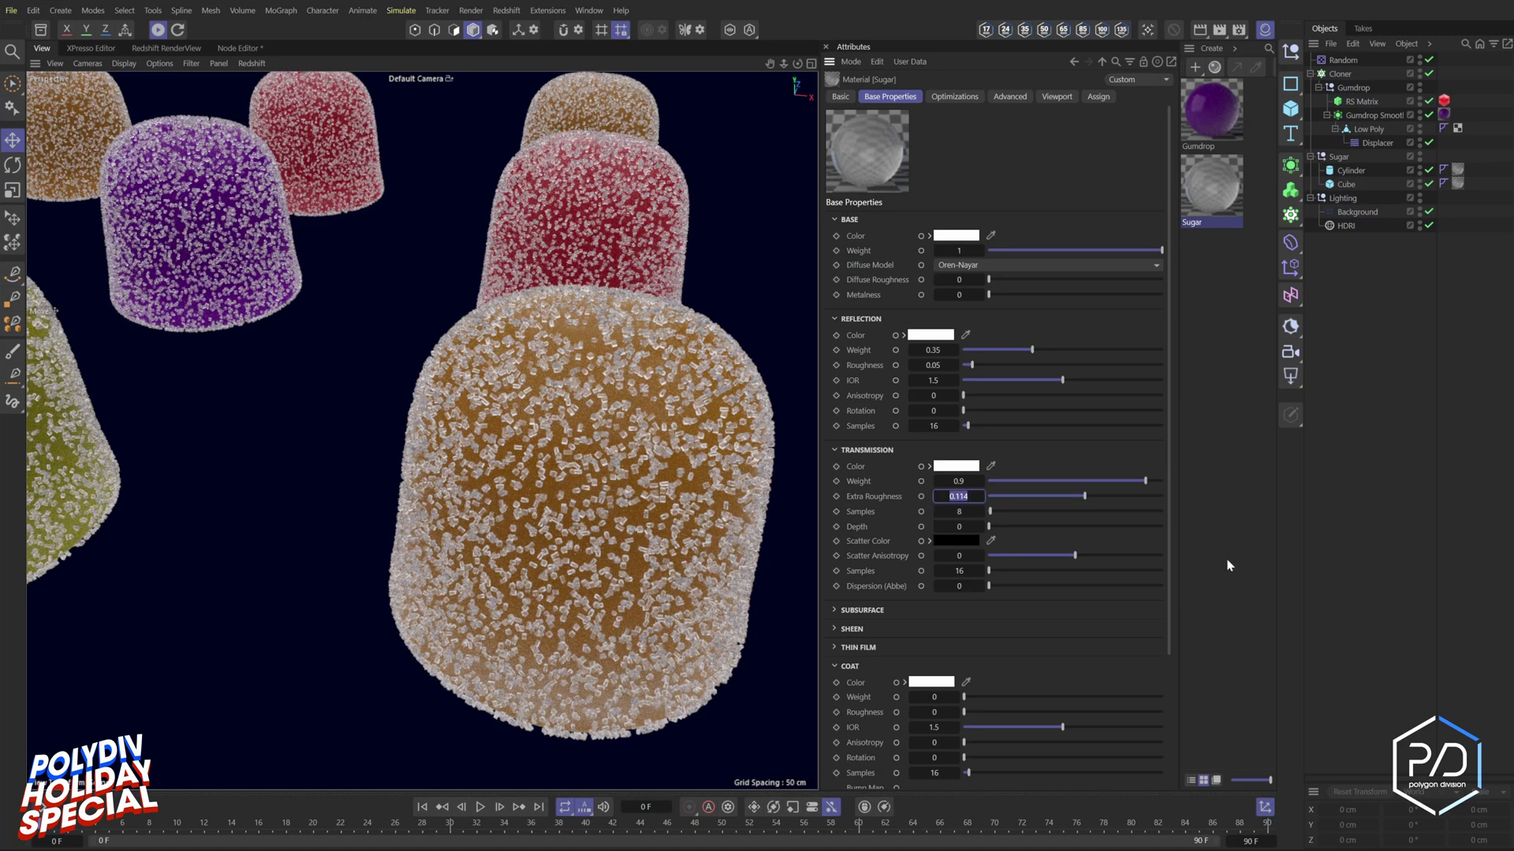
{"action": "type", "text": ".125"}
{"action": "key", "text": "Return"}
{"action": "scroll", "coordinate": [643, 599], "scroll_direction": "down", "scroll_amount": 6}
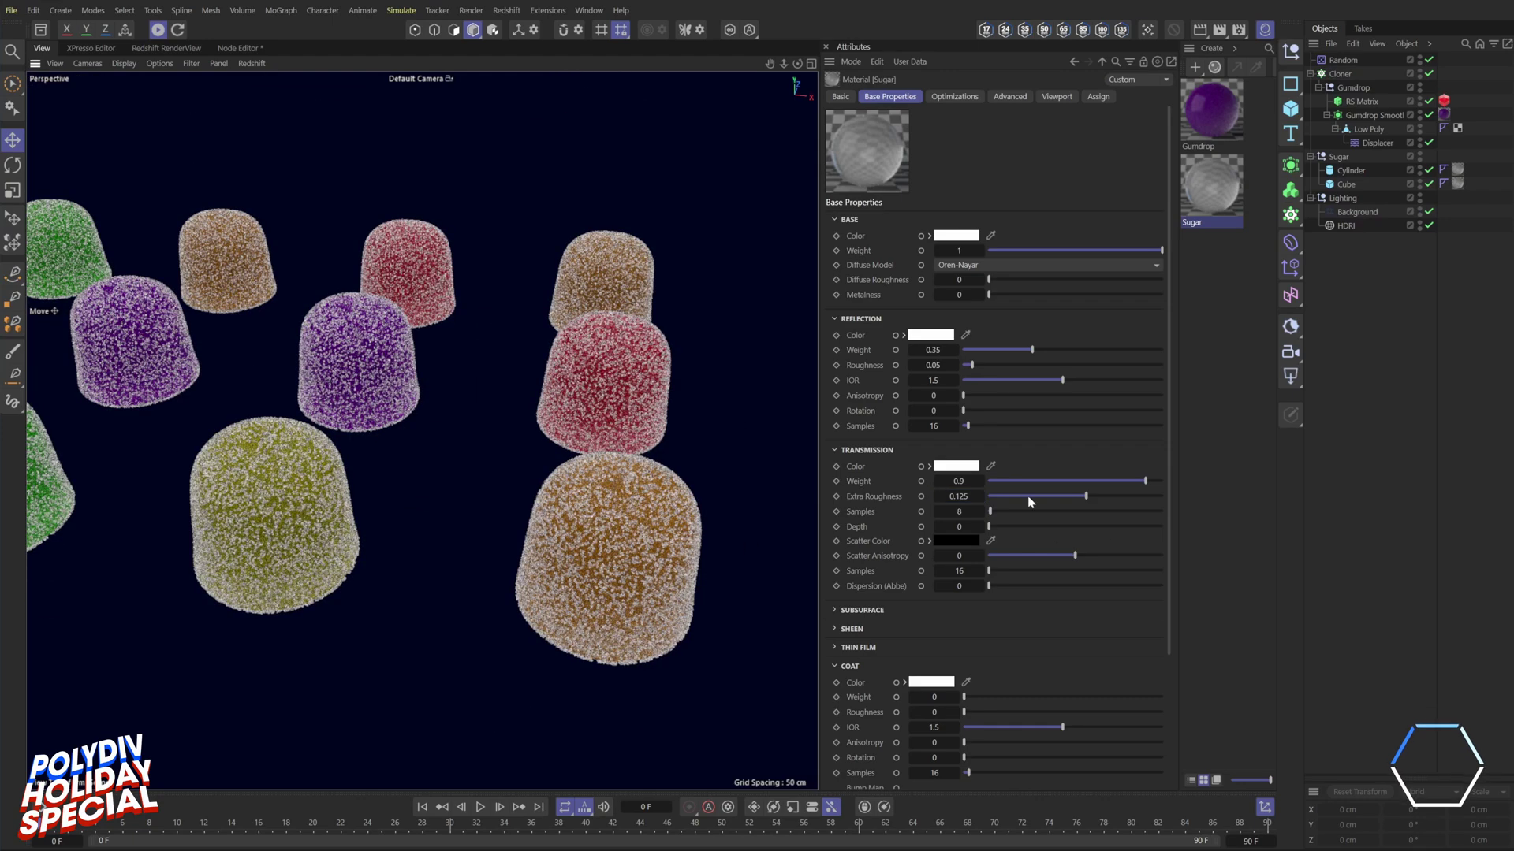
{"action": "scroll", "coordinate": [623, 409], "scroll_direction": "down", "scroll_amount": 2}
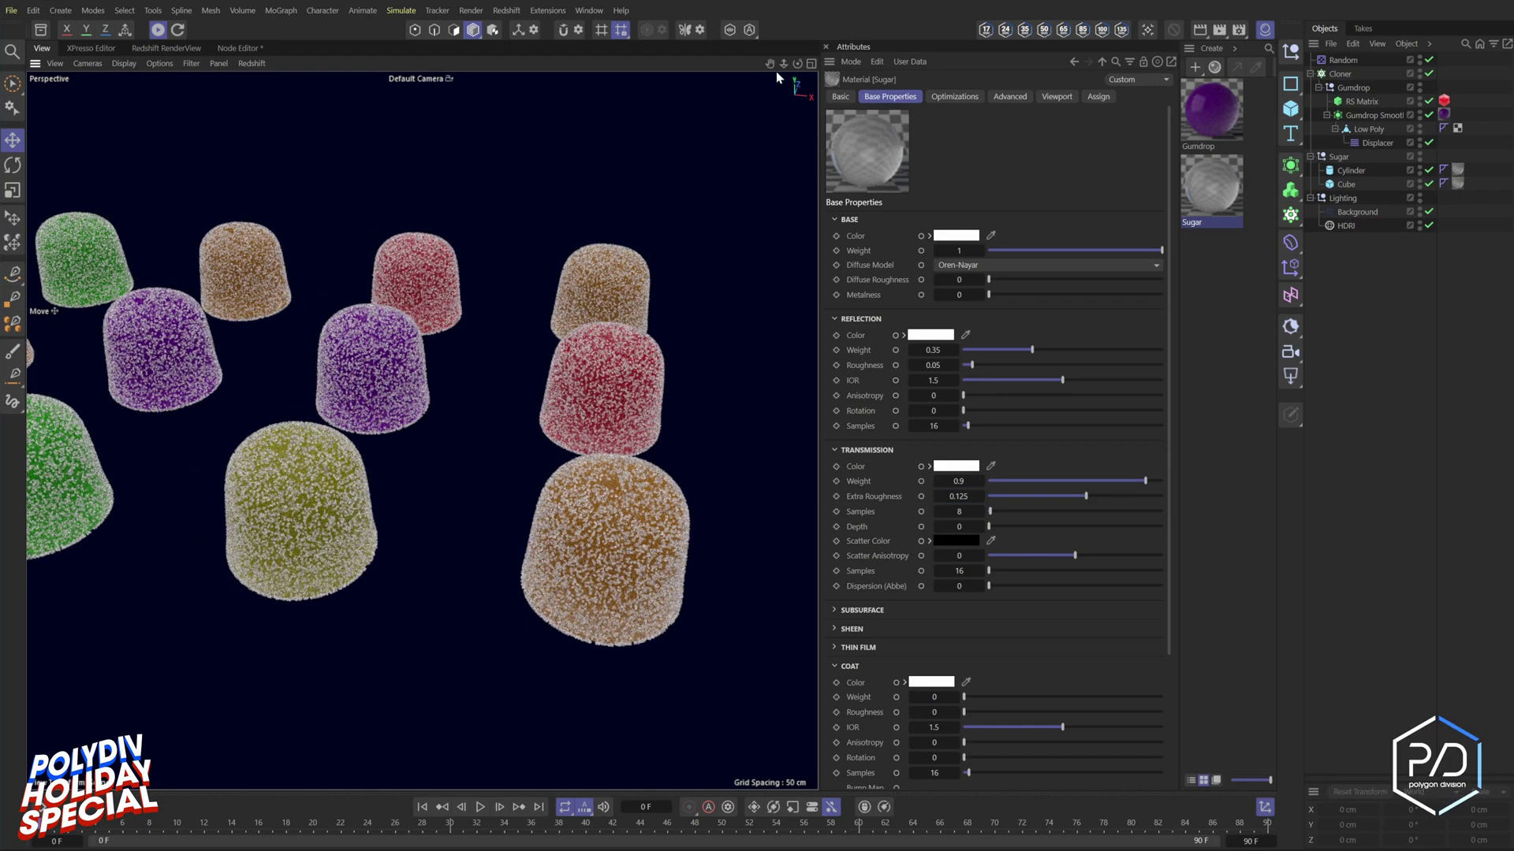
{"action": "middle_click_drag", "start_coordinate": [544, 611], "coordinate": [707, 607], "text": "alt"}
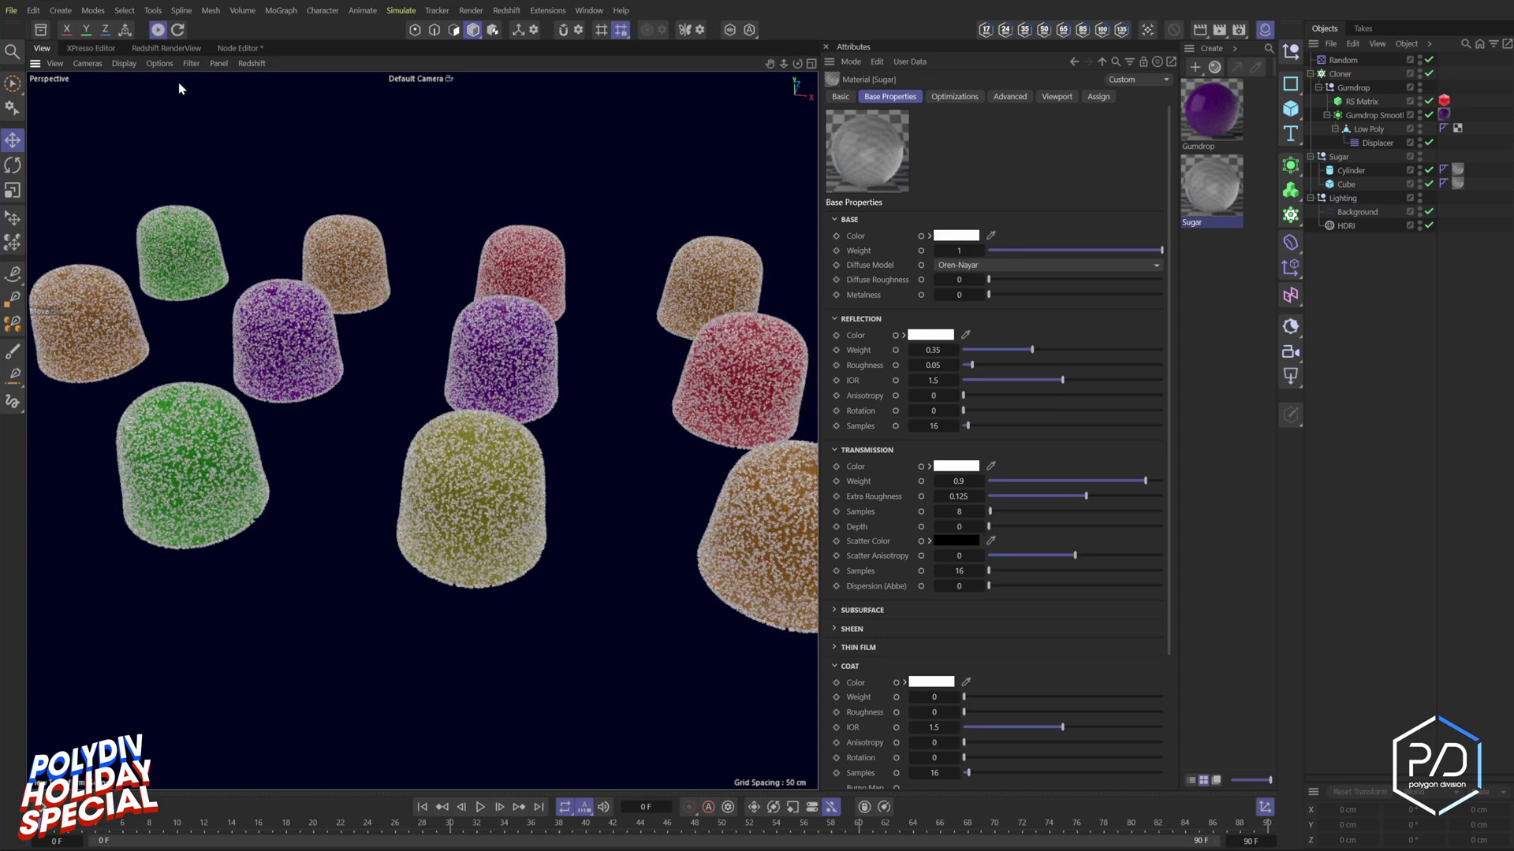
- Stop the preview render, add a Bump Map node to the Gumdrop material and connect it to RS Standard's Bump Map input
{"action": "left_click", "coordinate": [158, 29]}
{"action": "left_click", "coordinate": [250, 51]}
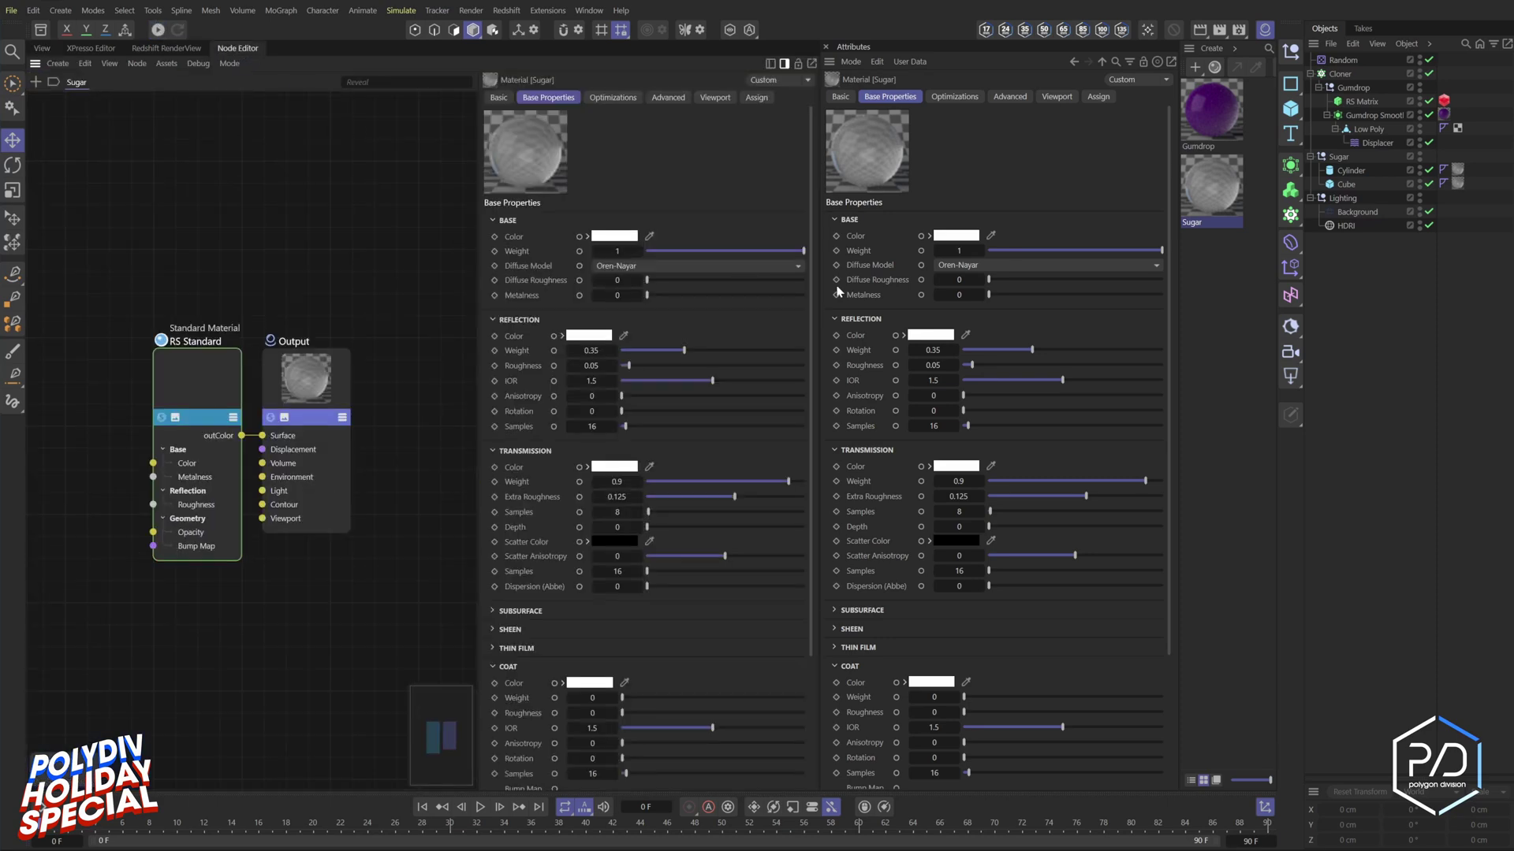
{"action": "left_click", "coordinate": [1215, 120]}
{"action": "key", "text": "Tab"}
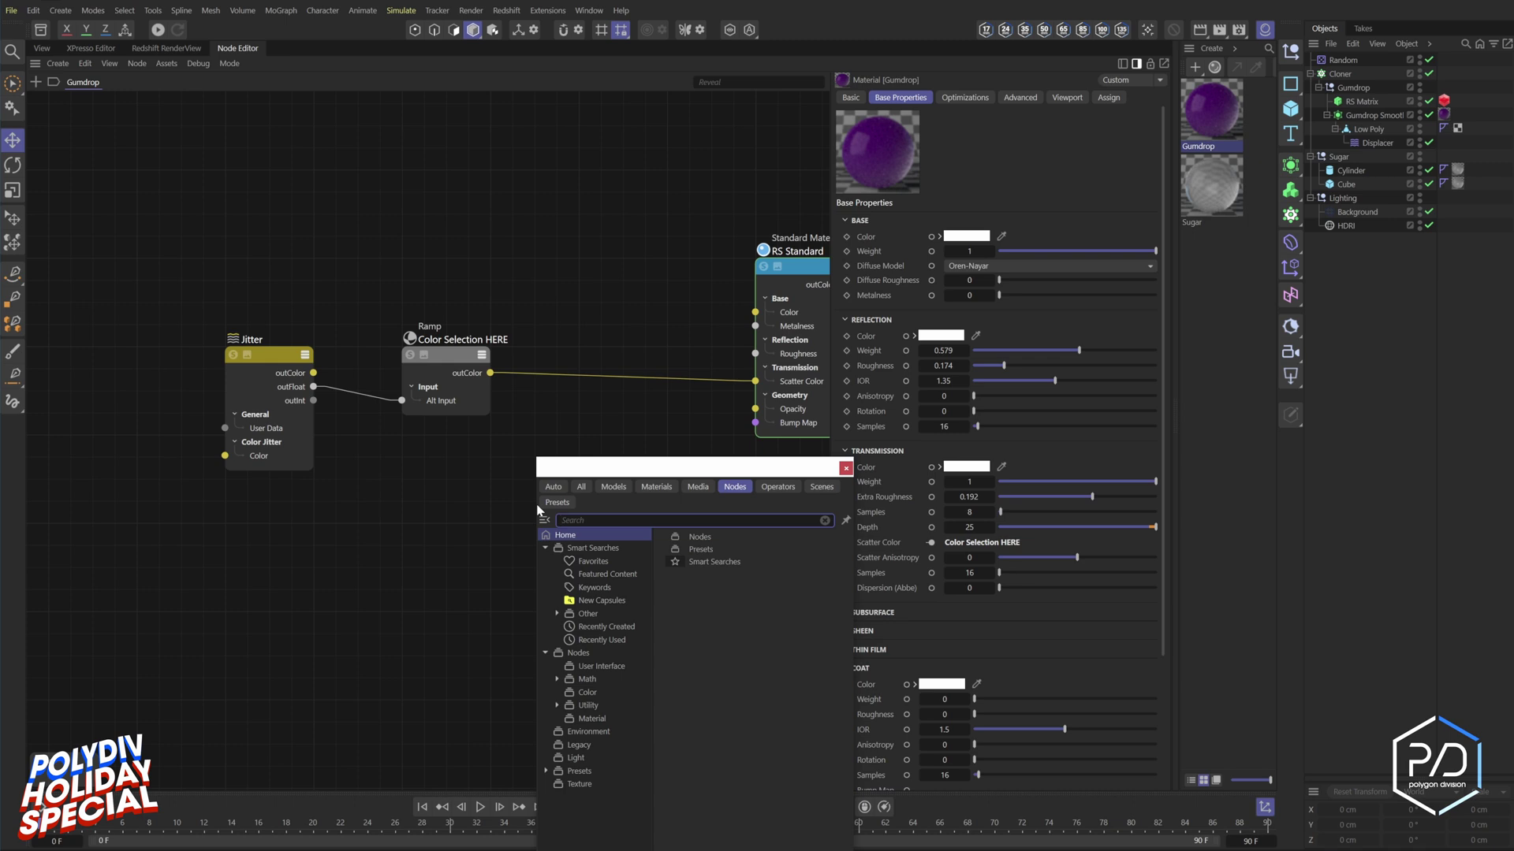
{"action": "type", "text": "bump"}
{"action": "key", "text": "Return"}
{"action": "left_click_drag", "start_coordinate": [666, 523], "coordinate": [755, 423]}
- Add a Maxon Noise node of type Blistered turbulence and feed it into the Bump Map node's Input
{"action": "double_click", "coordinate": [514, 554]}
{"action": "type", "text": "no"}
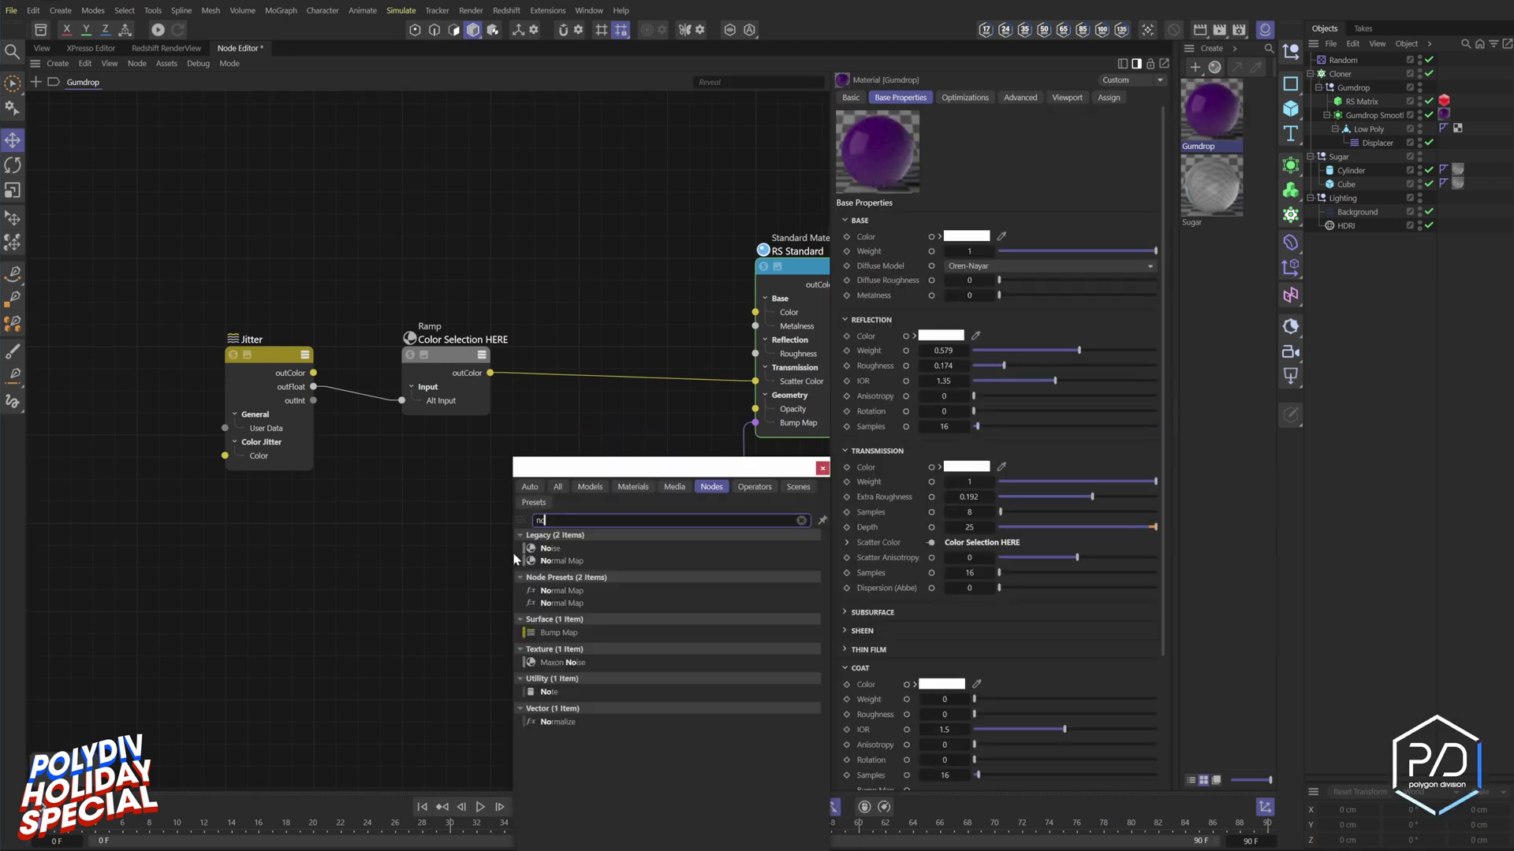
{"action": "type", "text": "ise"}
{"action": "double_click", "coordinate": [543, 576]}
{"action": "left_click", "coordinate": [490, 557]}
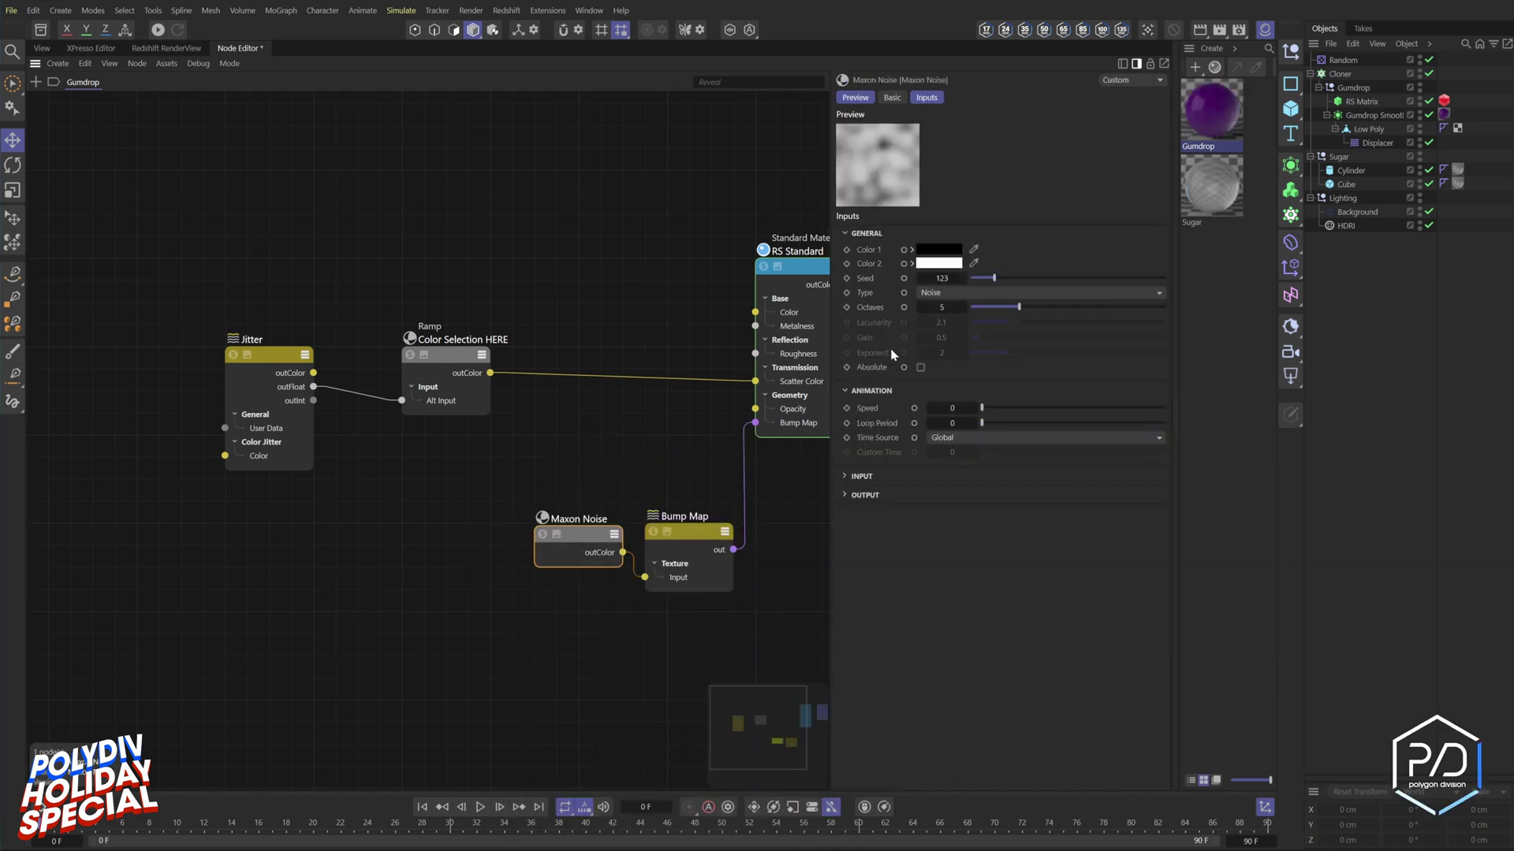
{"action": "left_click", "coordinate": [938, 291]}
{"action": "left_click", "coordinate": [962, 350]}
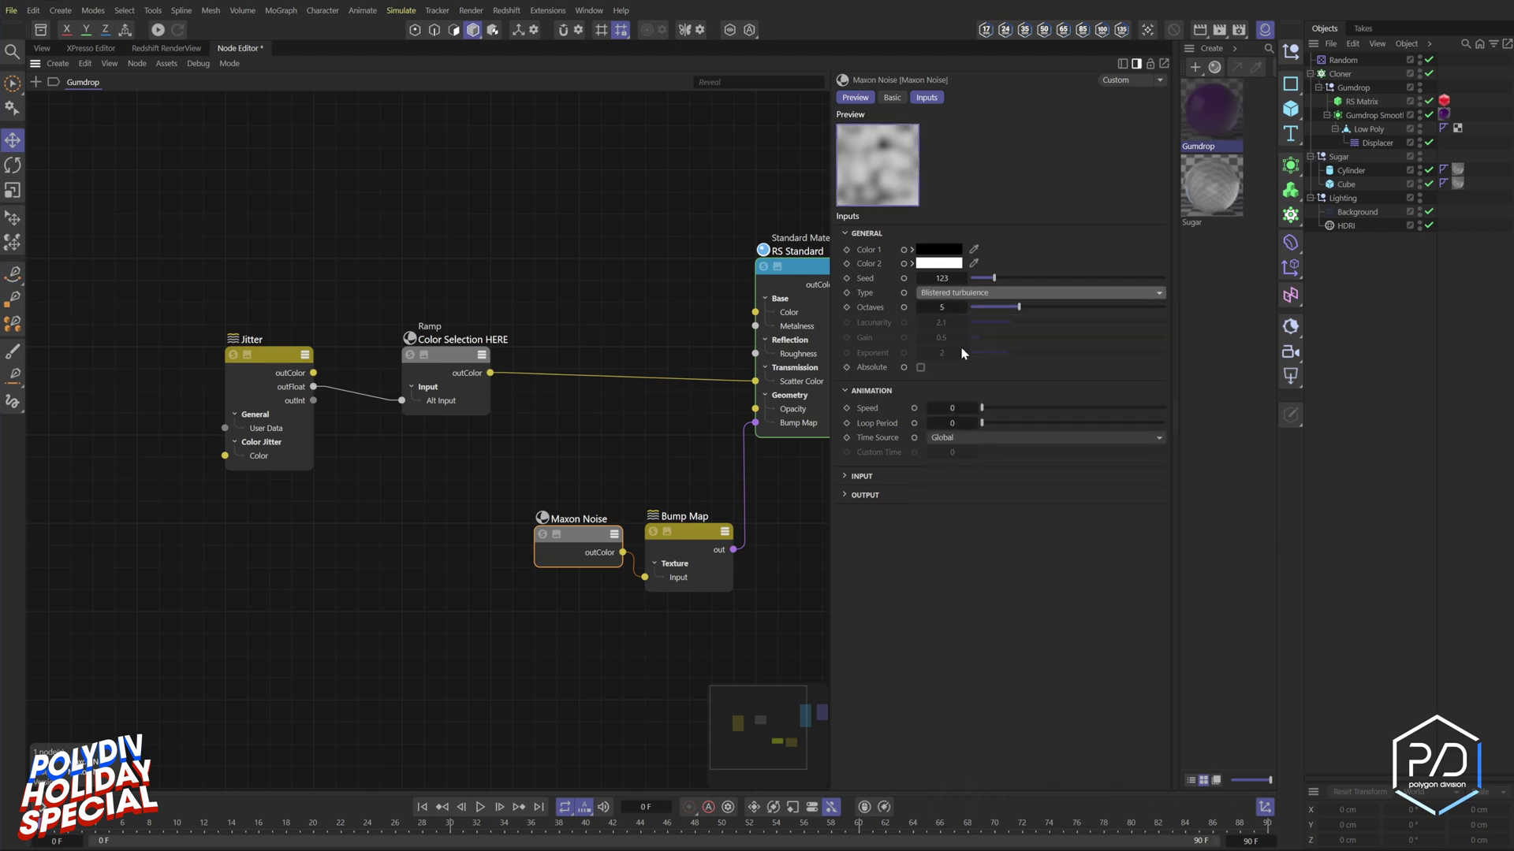
- Set the Bump Map node's Height Scale to 0.25
{"action": "left_click", "coordinate": [719, 531]}
{"action": "double_click", "coordinate": [987, 296]}
{"action": "type", "text": ".32"}
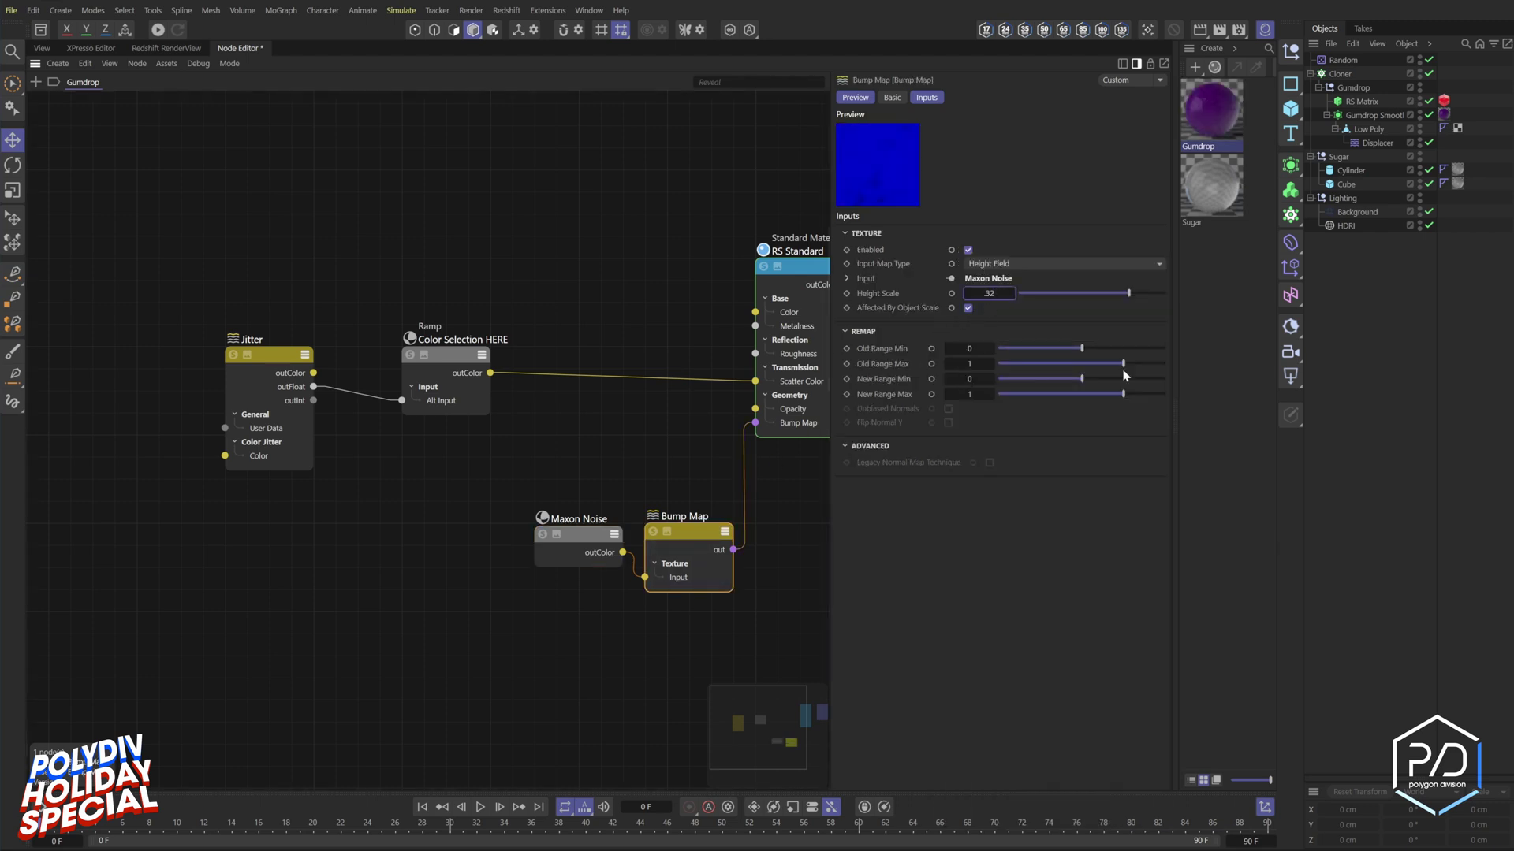
{"action": "key", "text": "Return"}
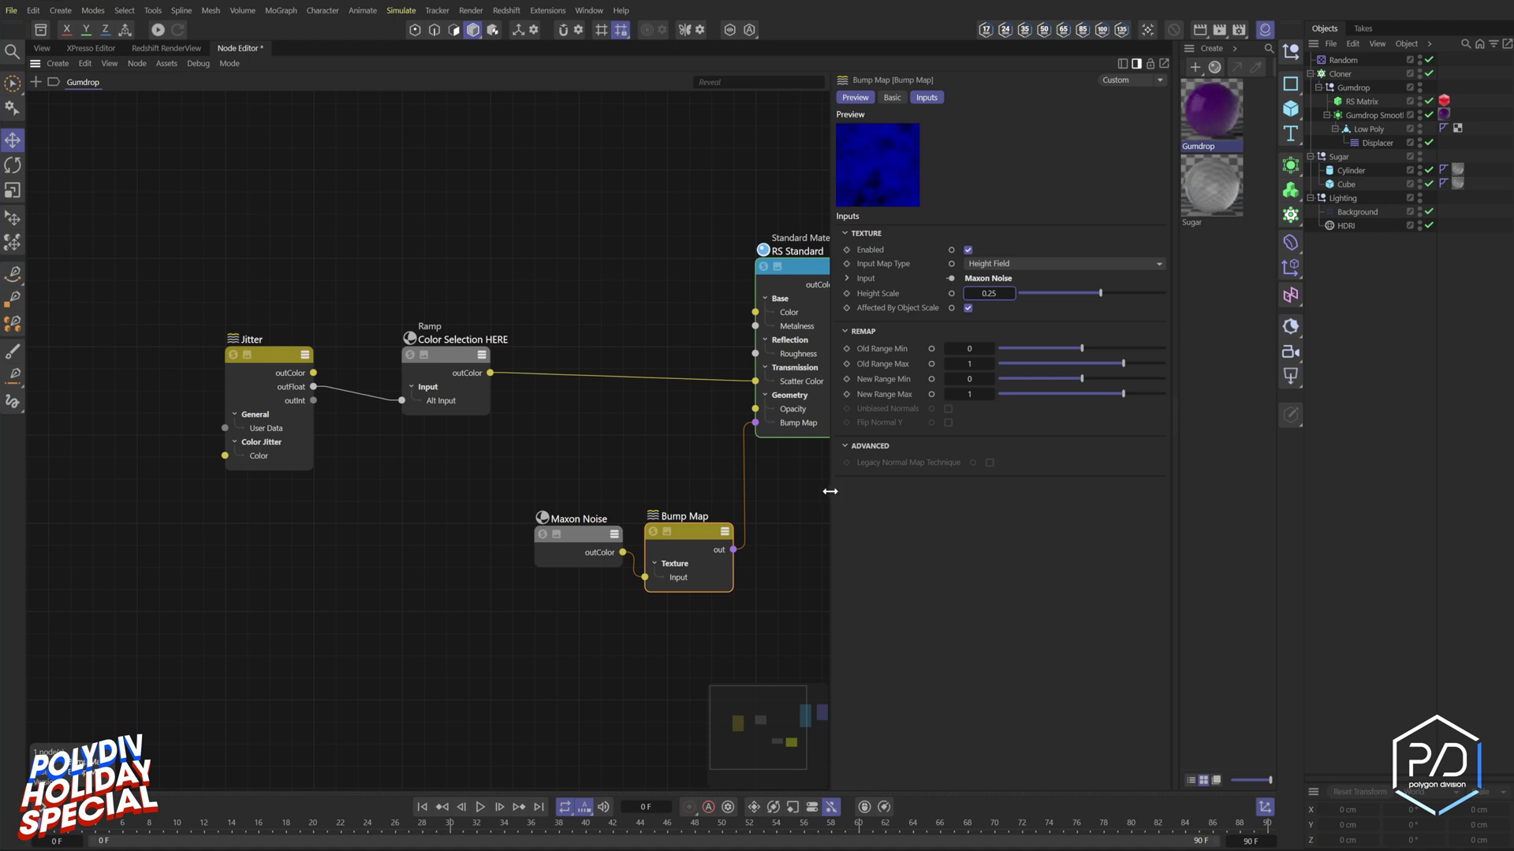
- Set the Maxon Noise node's Overall Scale to 25
{"action": "left_click", "coordinate": [575, 544]}
{"action": "double_click", "coordinate": [983, 522]}
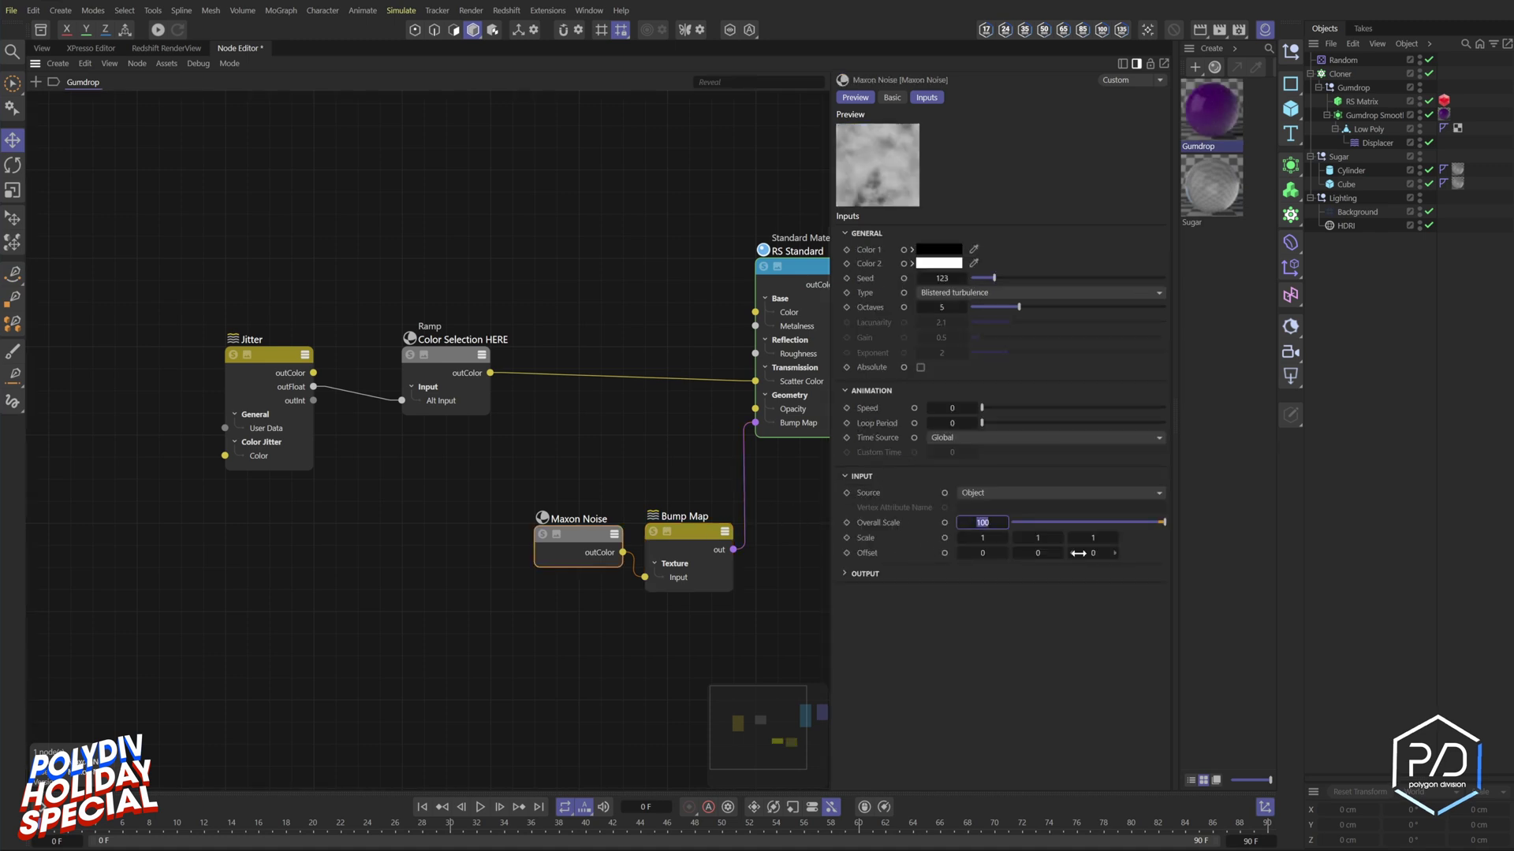
{"action": "type", "text": "25"}
{"action": "key", "text": "Return"}
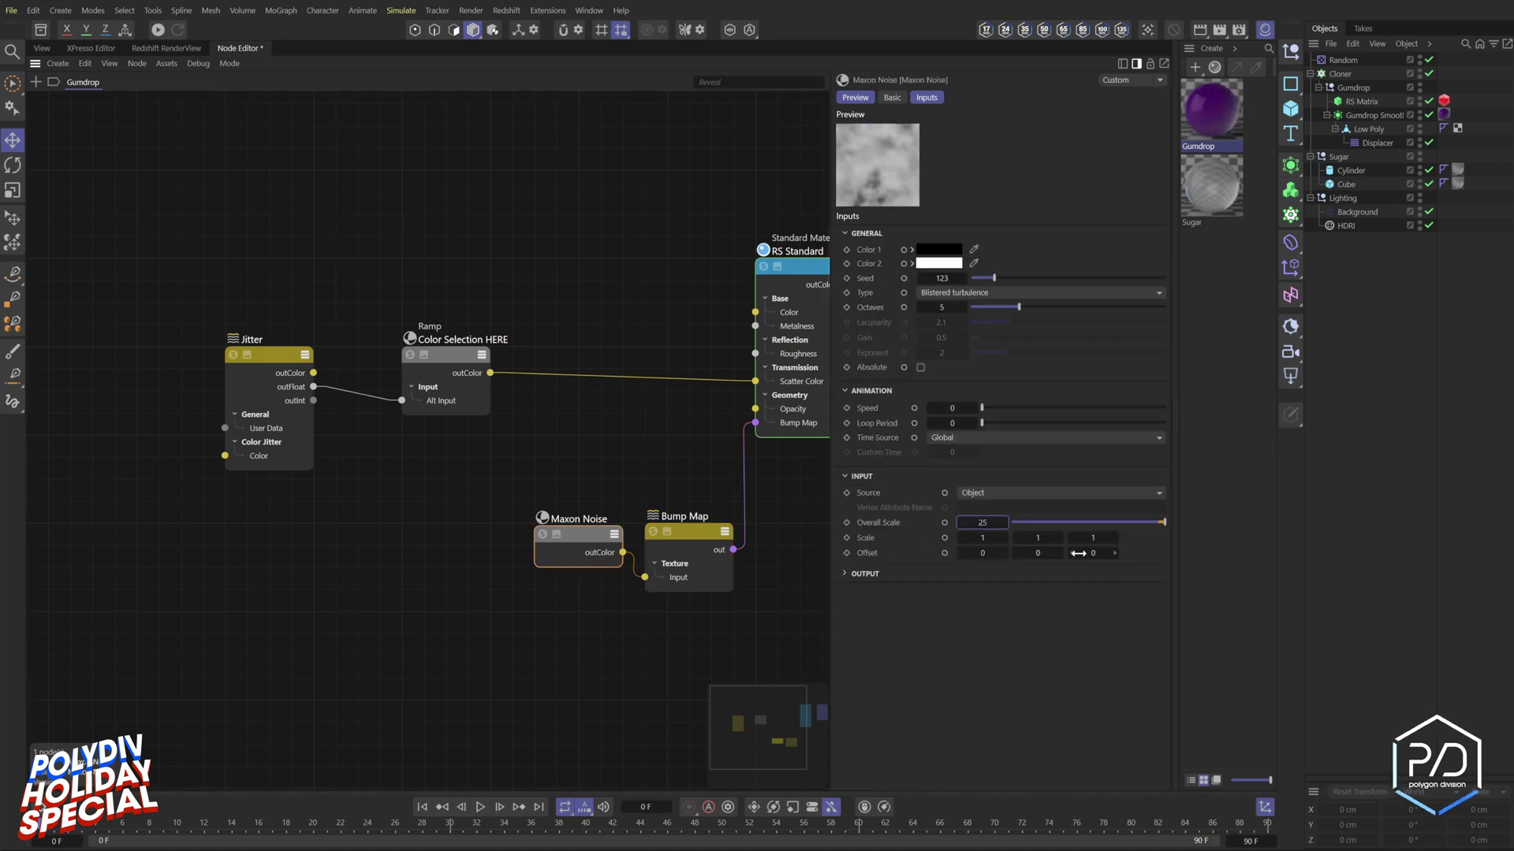
- Solo the Maxon Noise node and disable the RS Matrix to preview the noise pattern on the bare gumdrops
{"action": "left_click", "coordinate": [543, 535]}
{"action": "left_click", "coordinate": [48, 49]}
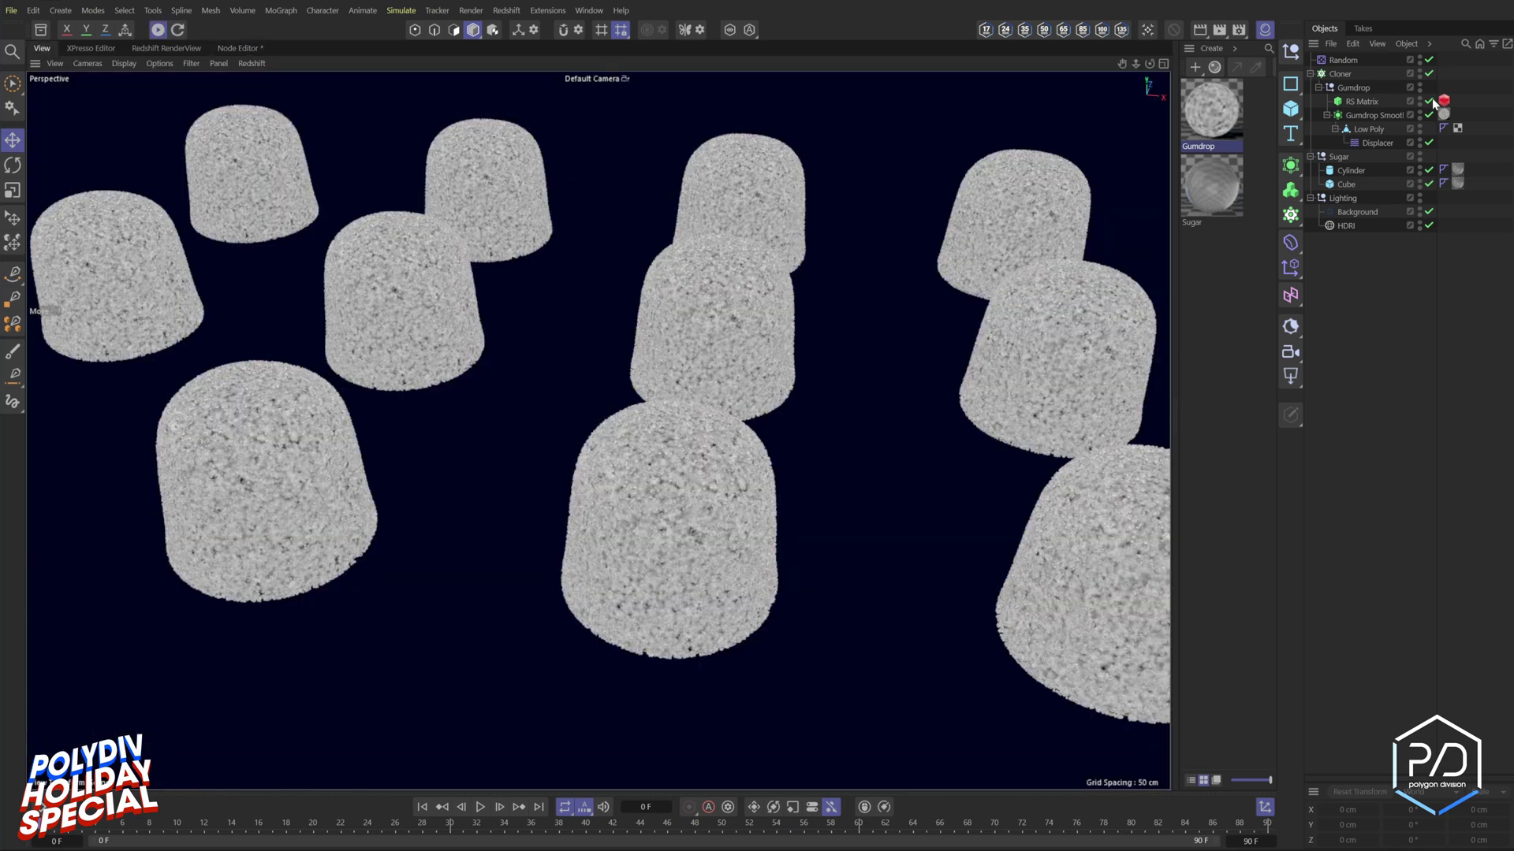
{"action": "left_click", "coordinate": [1429, 101]}
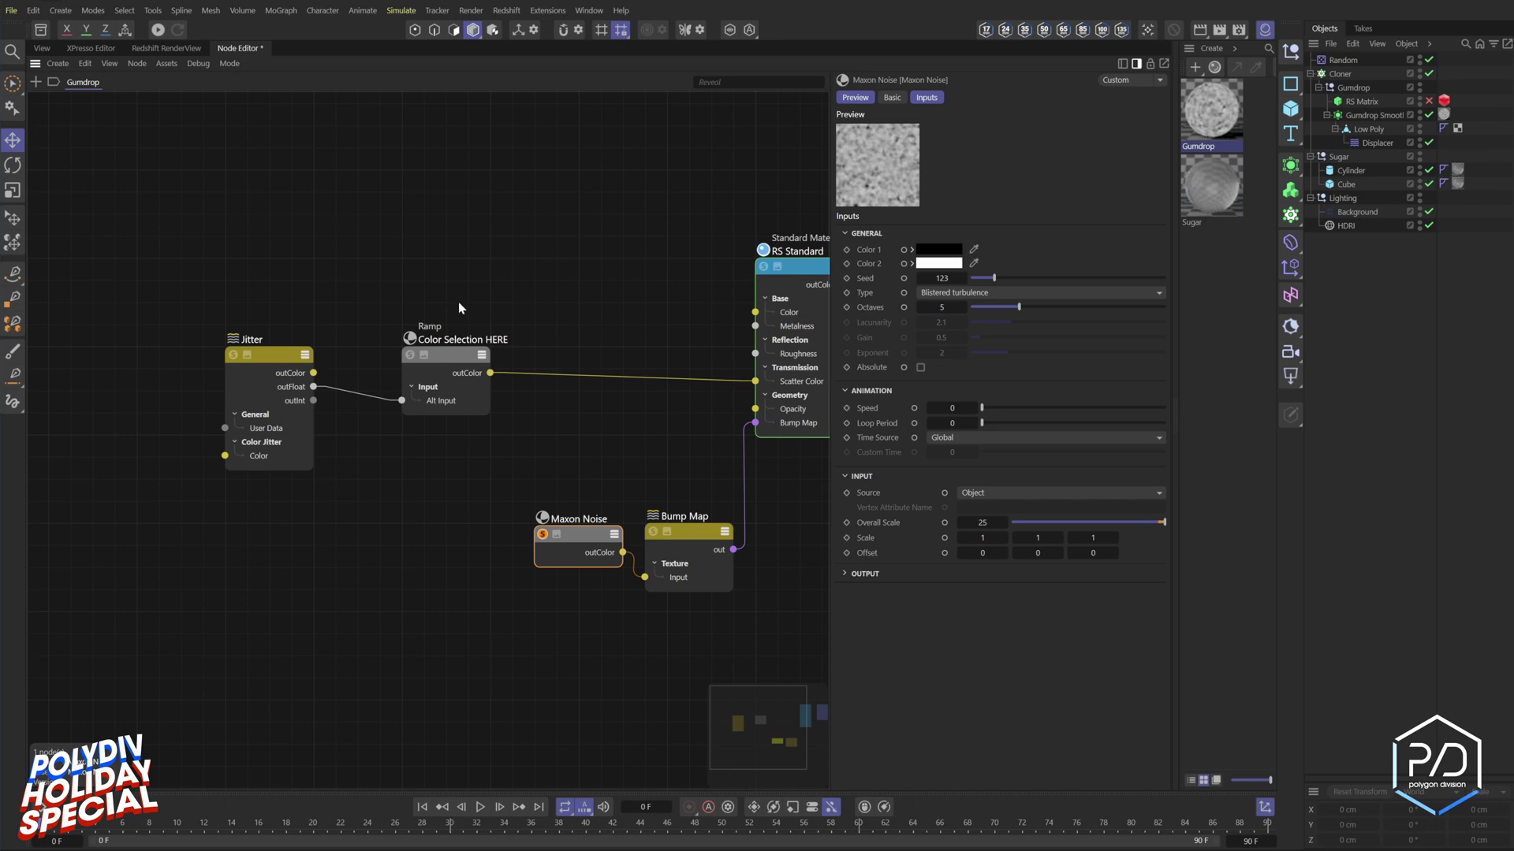
- Render the uncoated gumdrops and set the Gumdrop material's reflection Weight to 0.6 and Roughness to 0.2
{"action": "left_click", "coordinate": [157, 30]}
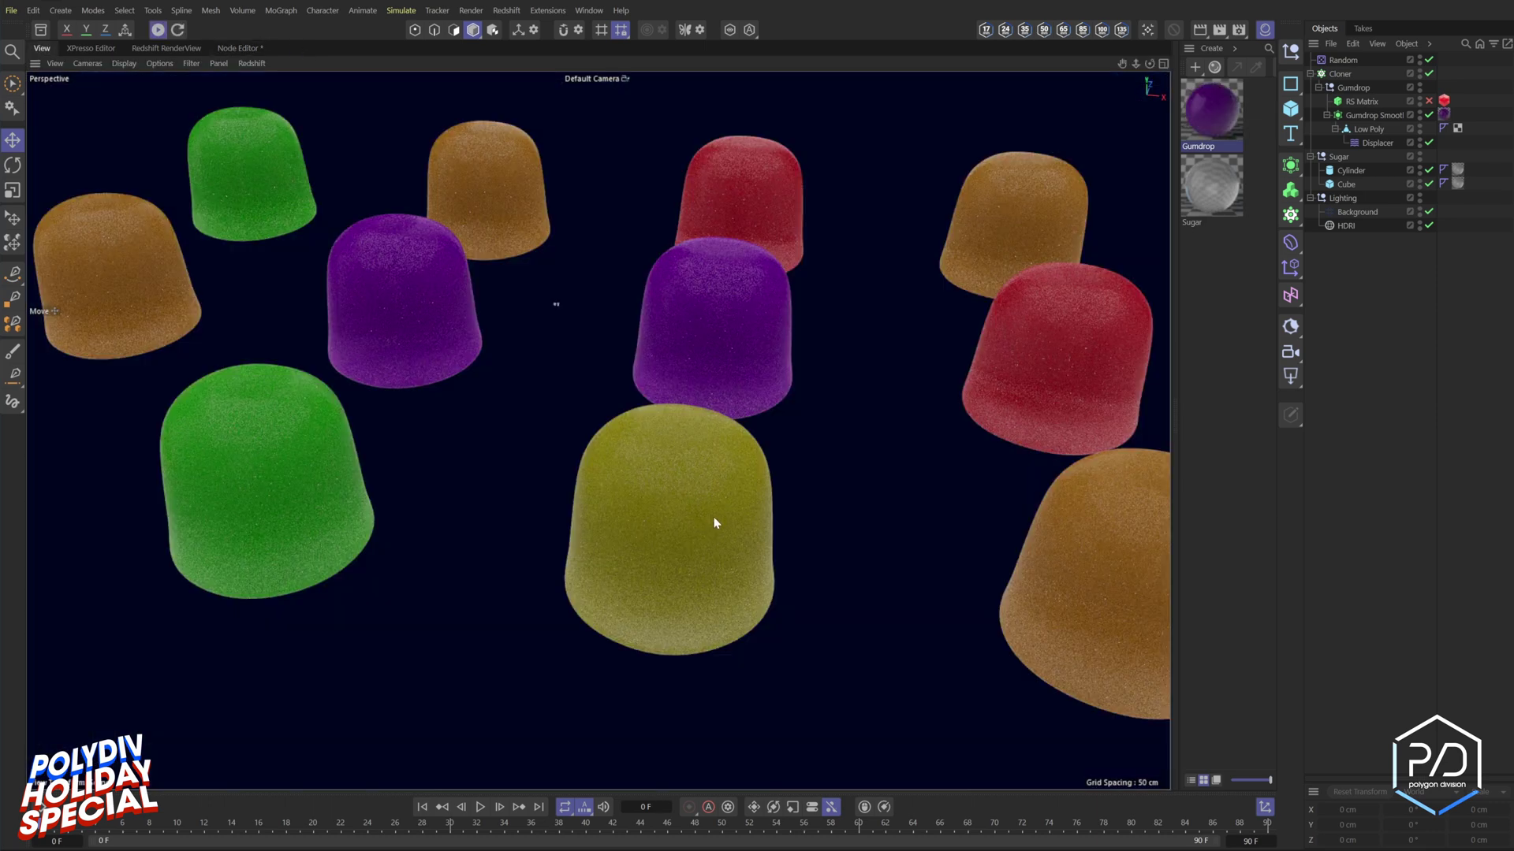
{"action": "scroll", "coordinate": [712, 307], "scroll_direction": "up", "scroll_amount": 1}
{"action": "scroll", "coordinate": [684, 482], "scroll_direction": "up", "scroll_amount": 4}
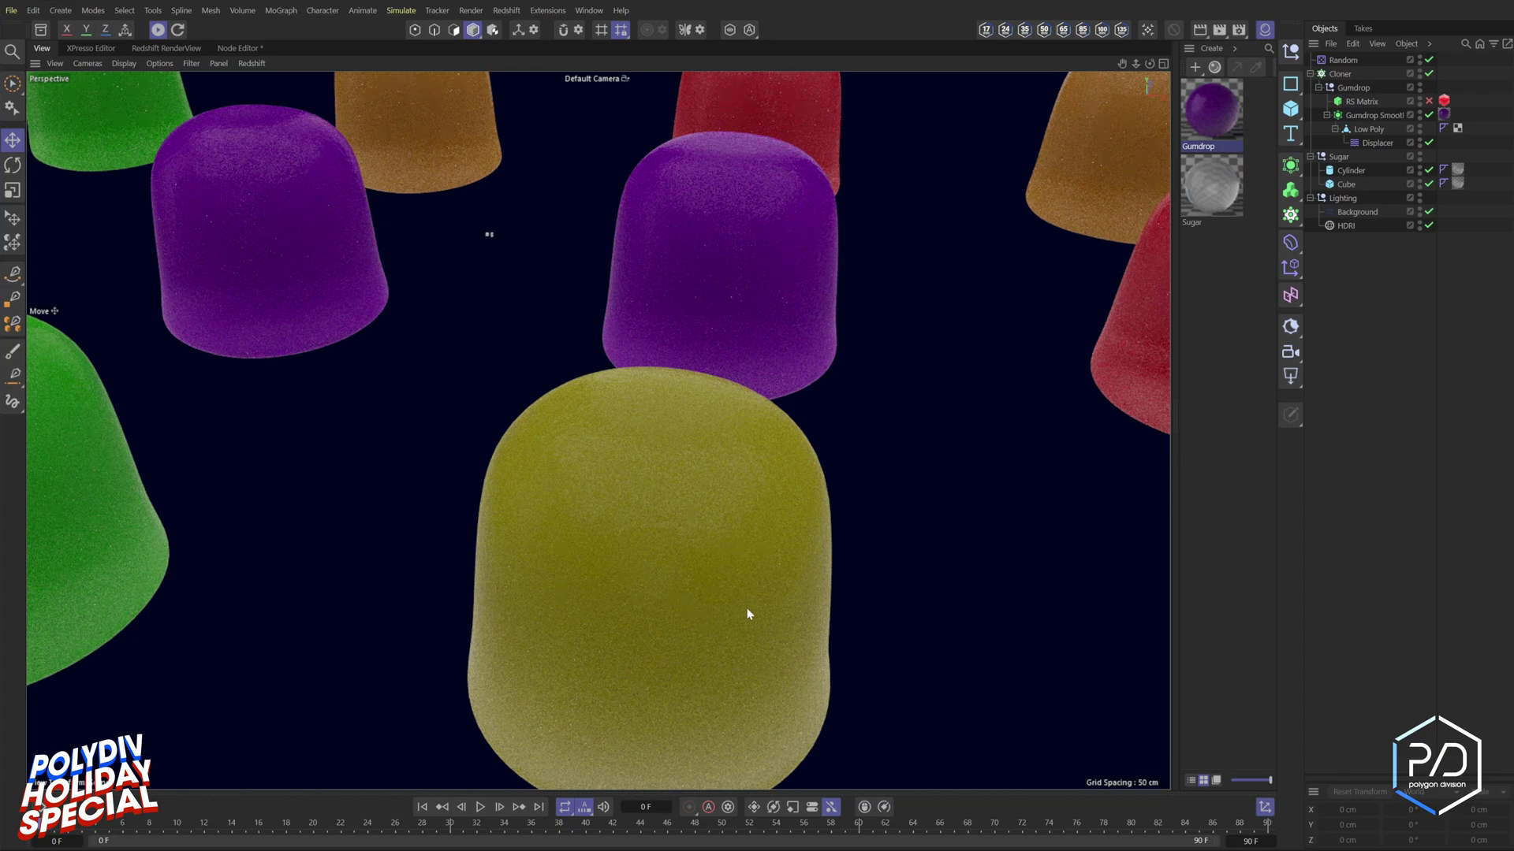
{"action": "double_click", "coordinate": [1205, 106]}
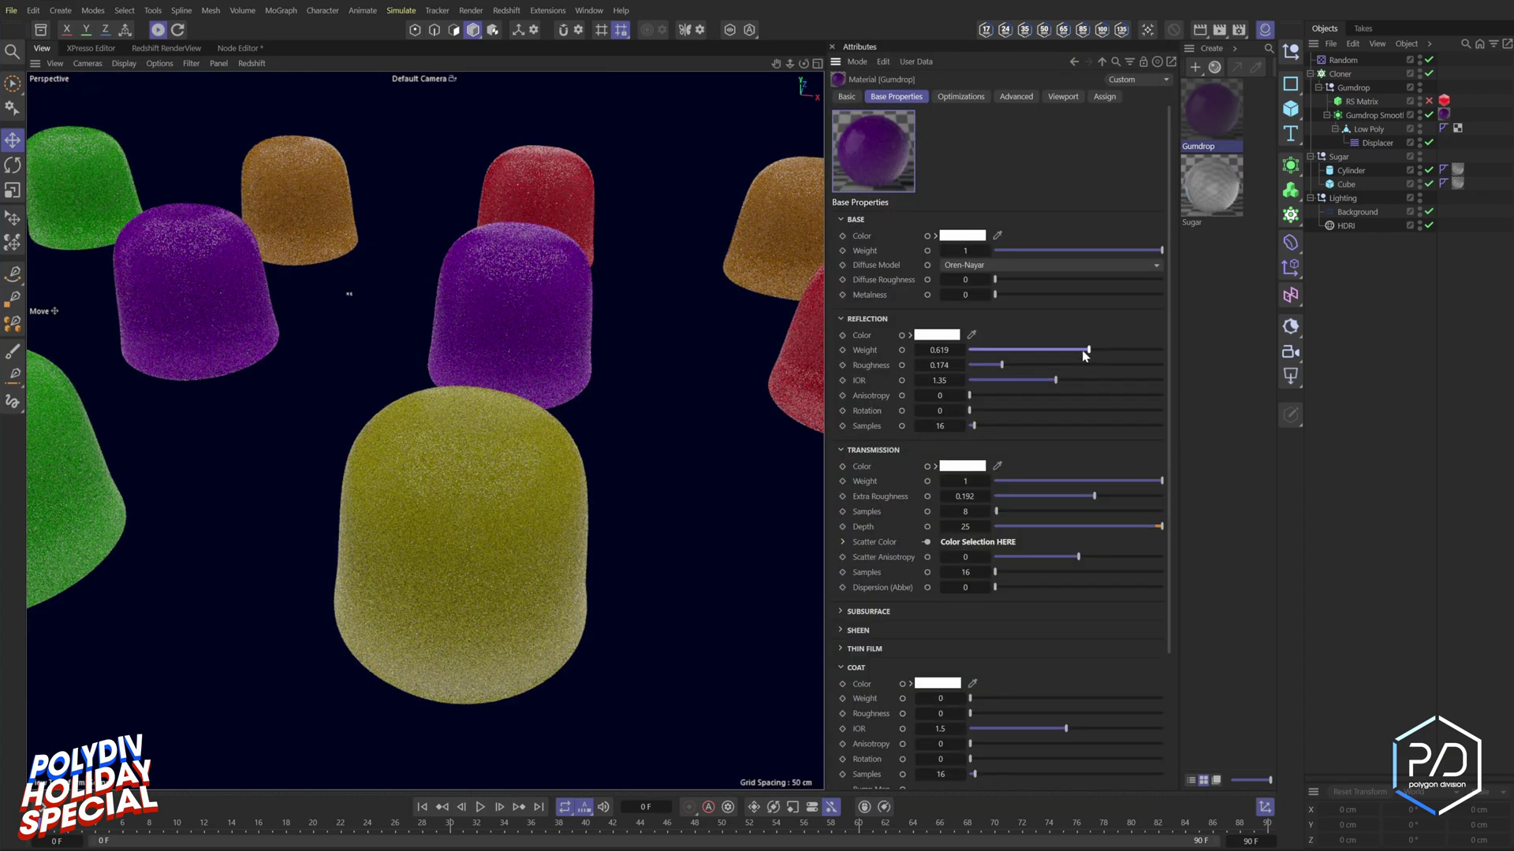
{"action": "left_click_drag", "start_coordinate": [1002, 369], "coordinate": [1009, 368]}
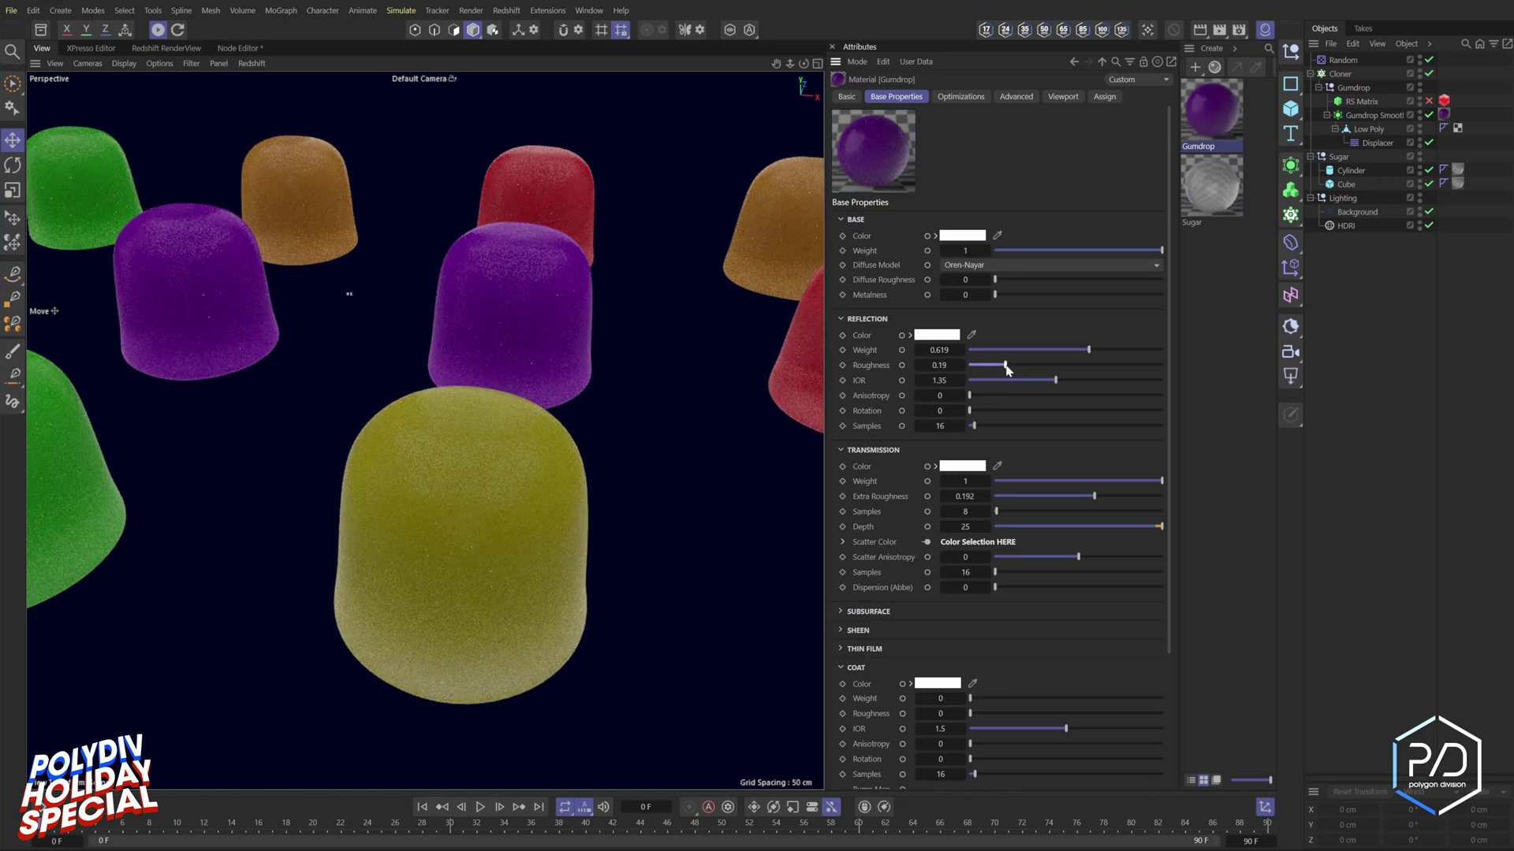
{"action": "double_click", "coordinate": [953, 365]}
{"action": "type", "text": ".2"}
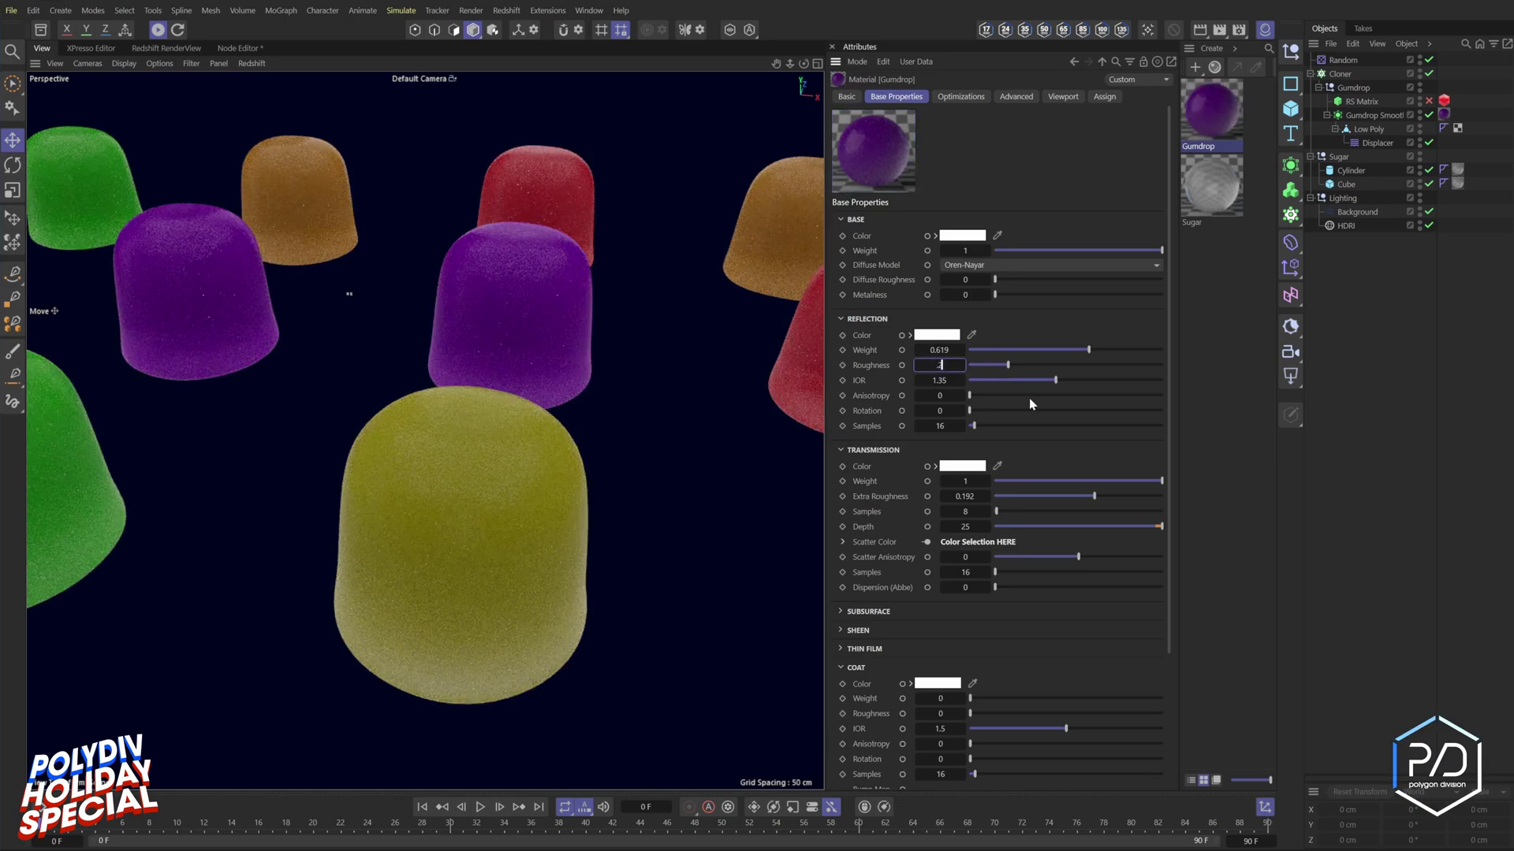
{"action": "key", "text": "Return"}
{"action": "key", "text": "shift+Tab"}
{"action": "type", "text": ".6"}
{"action": "key", "text": "Return"}
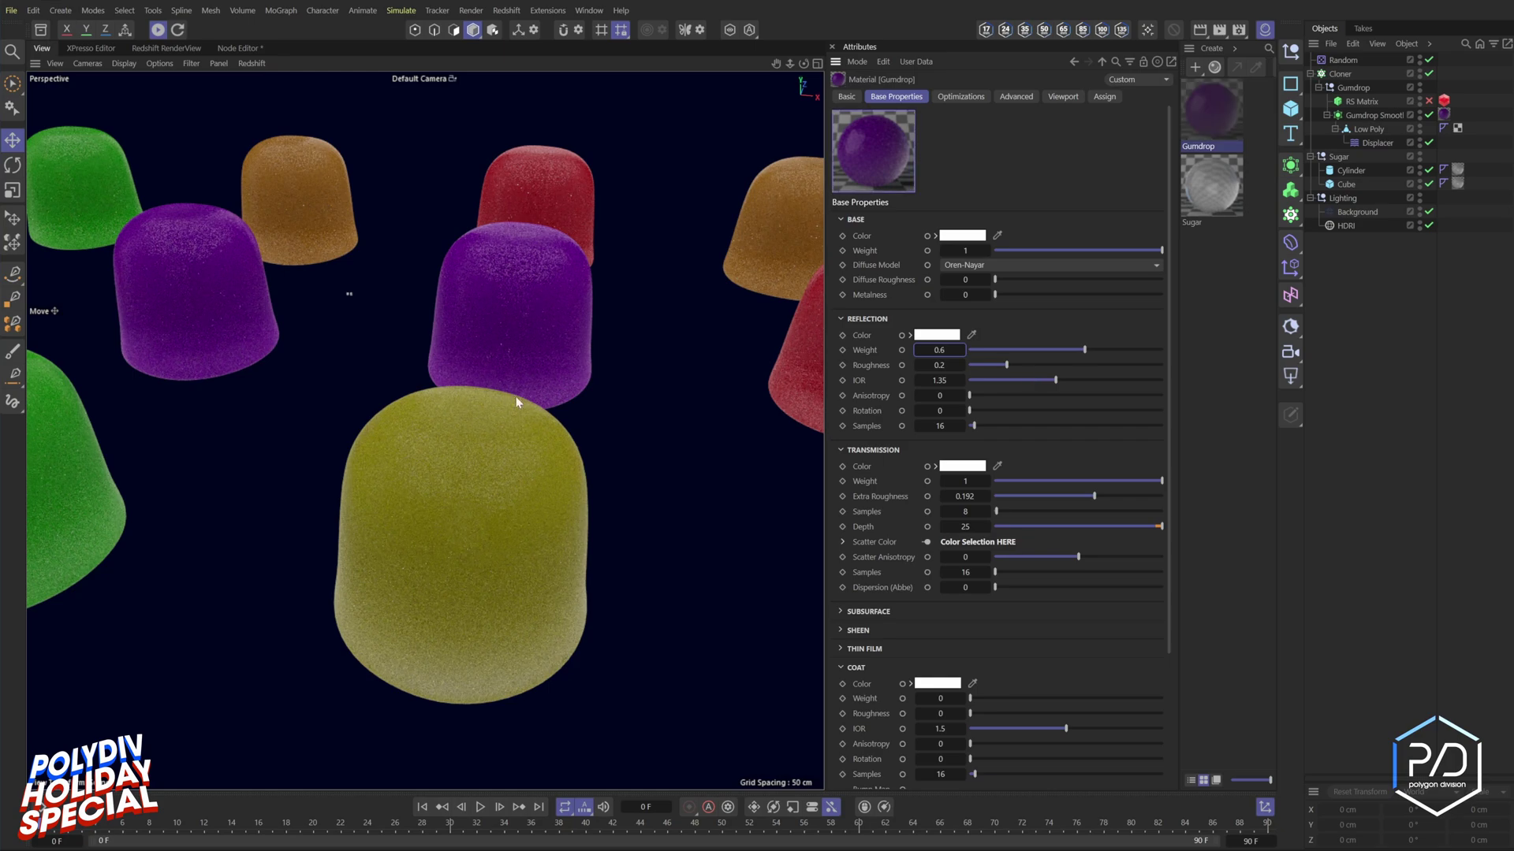
- Re-enable the RS Matrix sugar coating and set the Sugar material's transmission Weight to 0.97
{"action": "left_click", "coordinate": [1428, 101]}
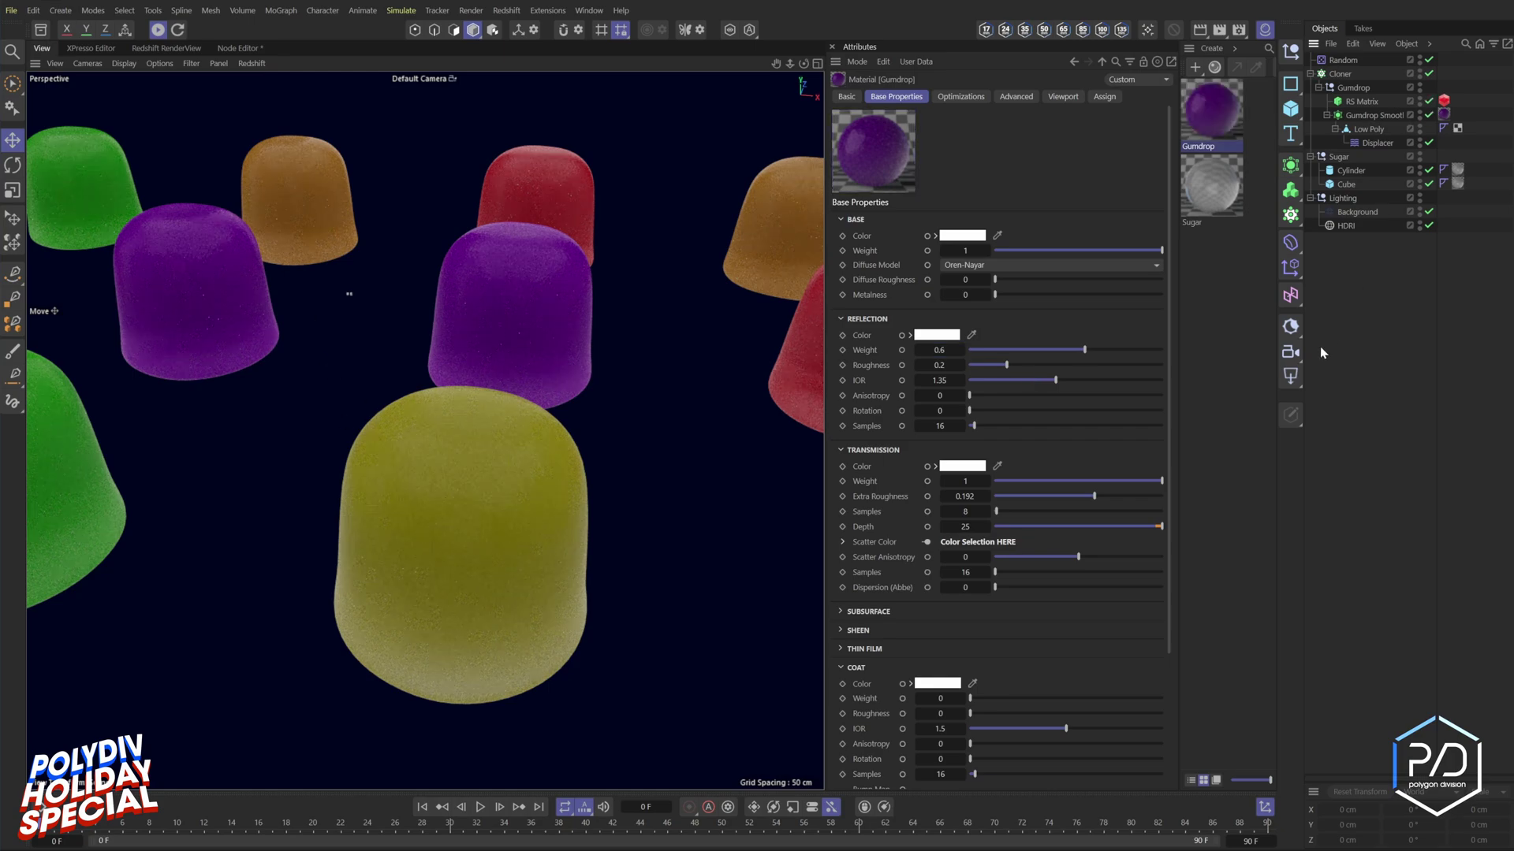
{"action": "scroll", "coordinate": [627, 595], "scroll_direction": "down", "scroll_amount": 6}
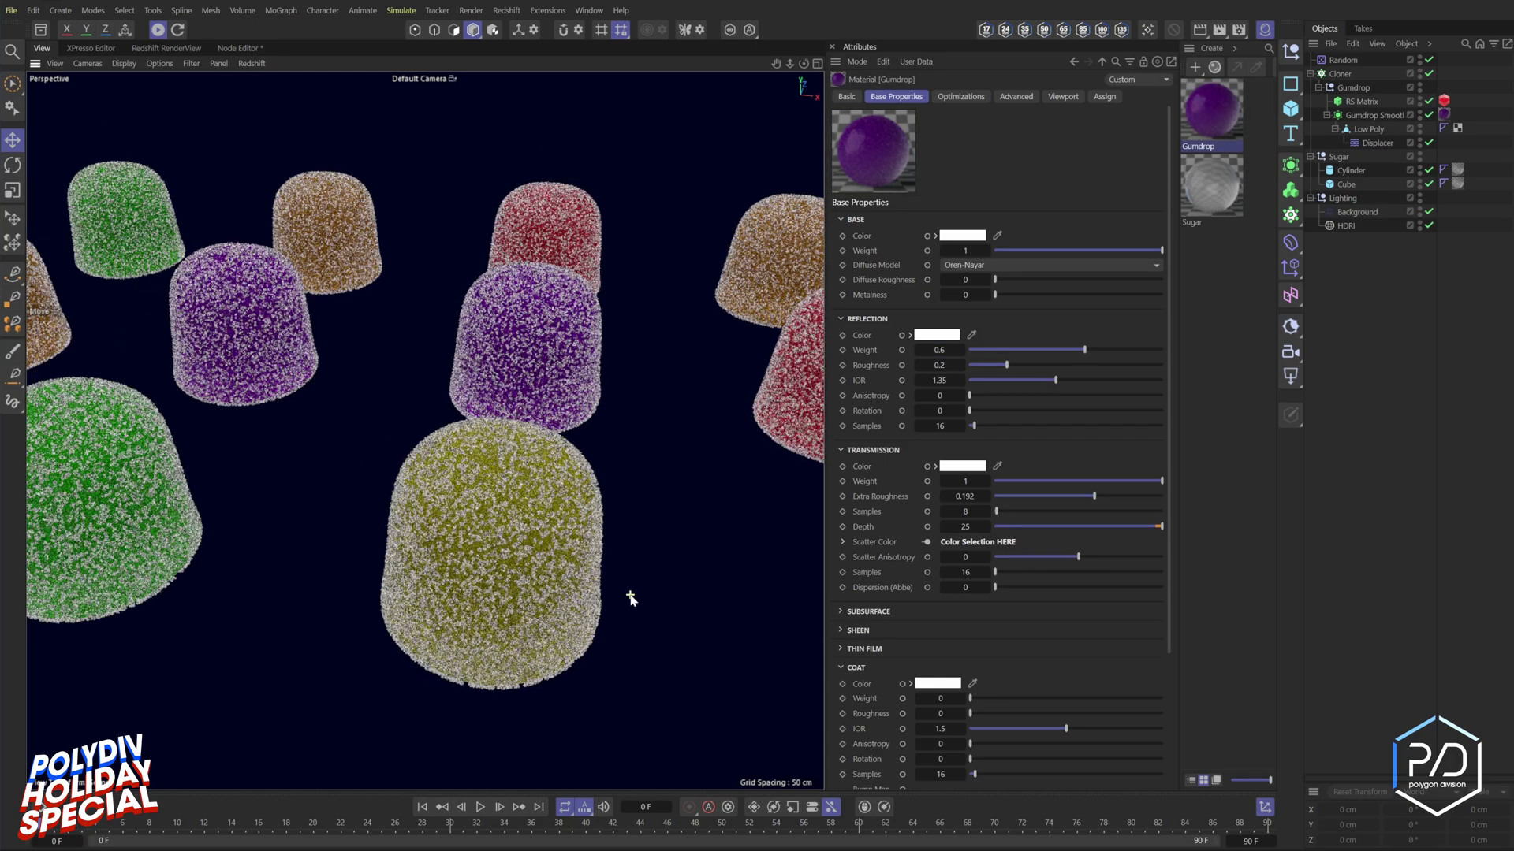
{"action": "left_click", "coordinate": [1206, 190]}
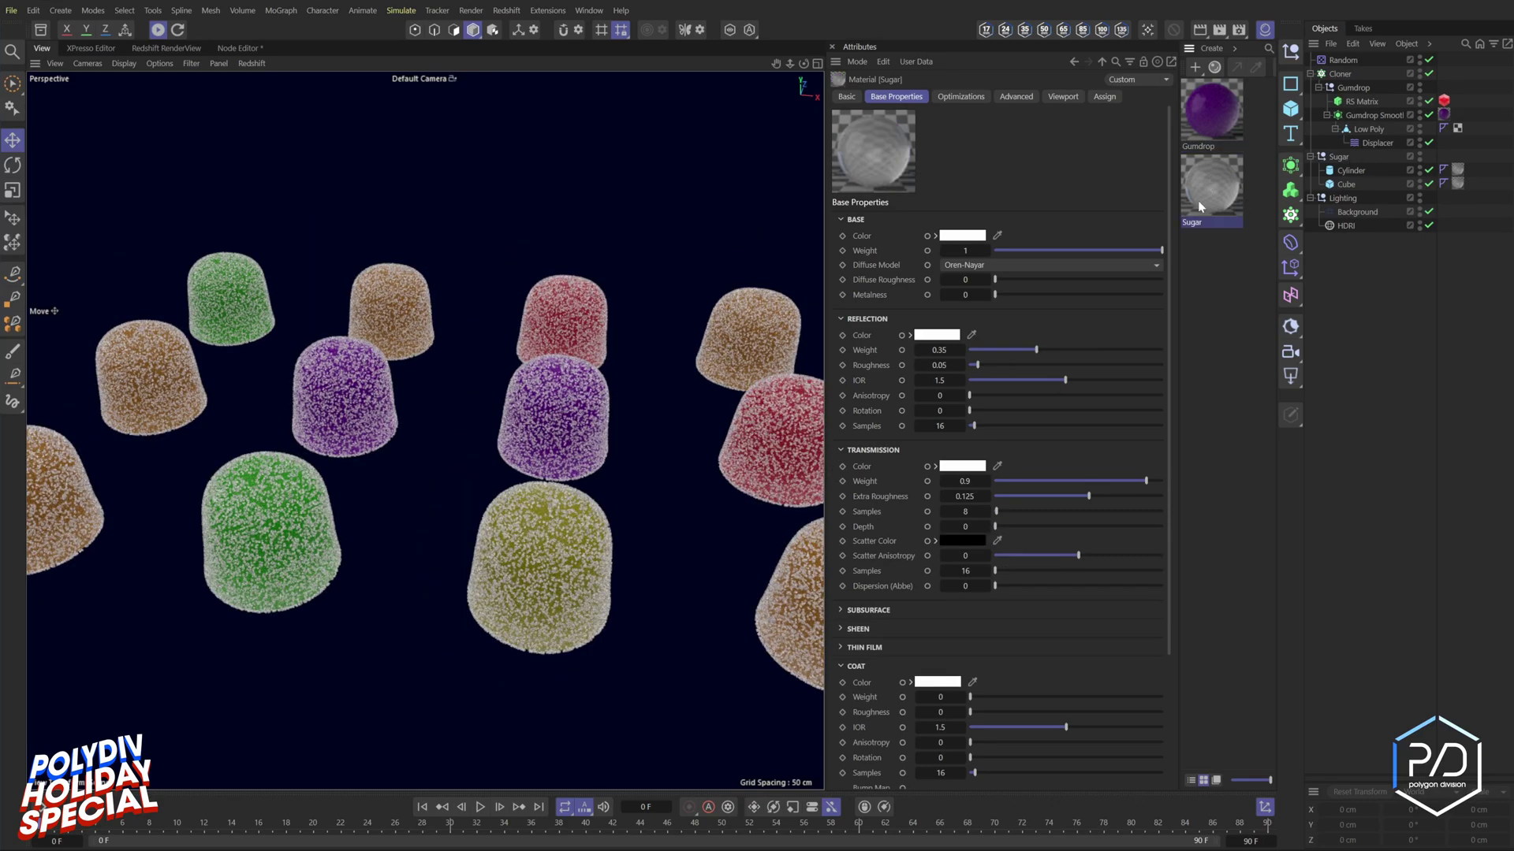
{"action": "double_click", "coordinate": [965, 481]}
{"action": "type", "text": "0.53"}
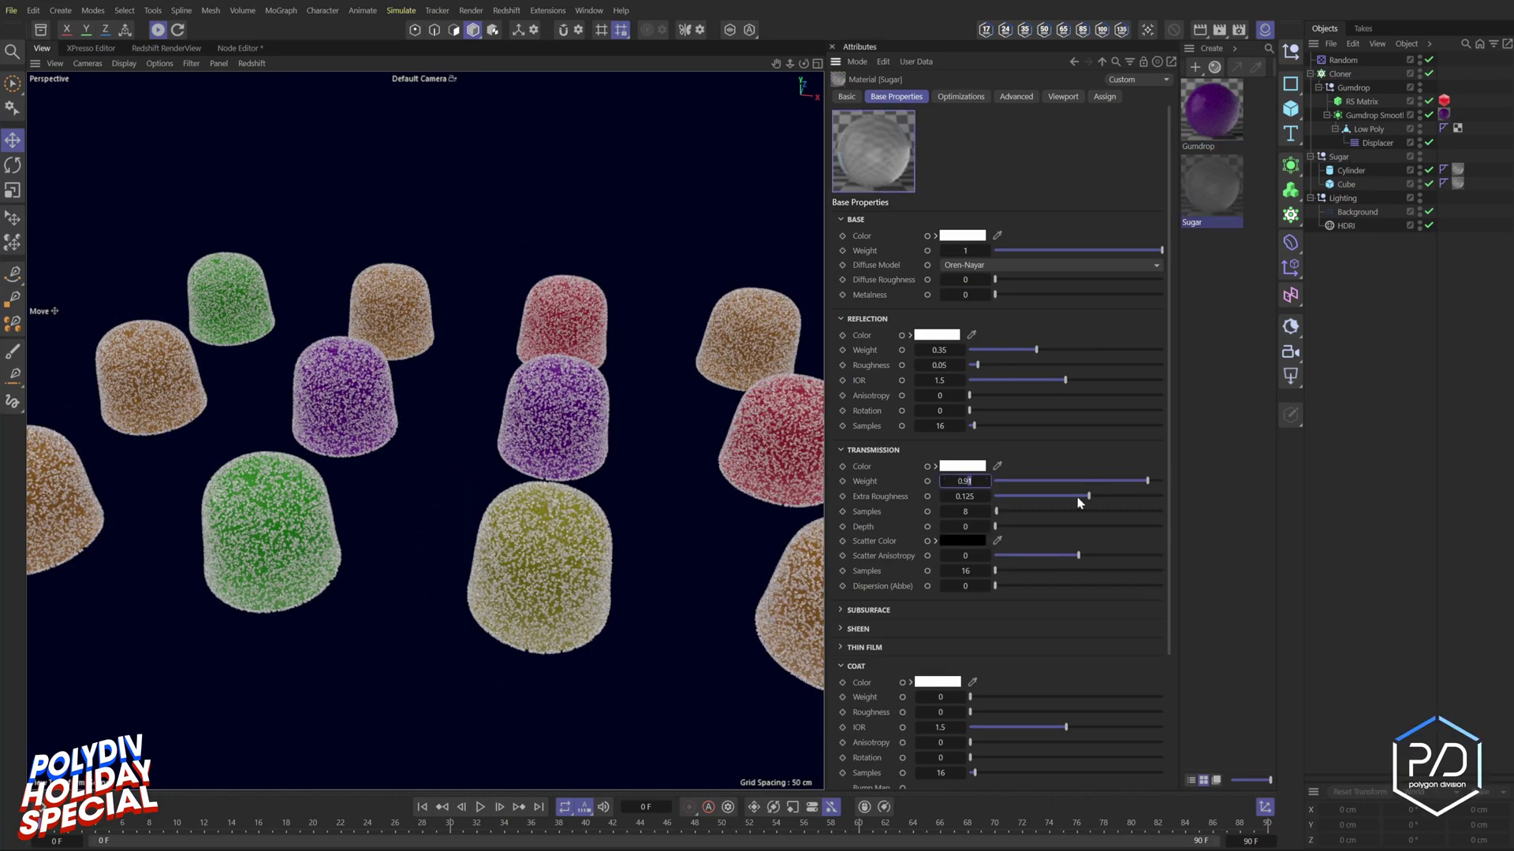
{"action": "key", "text": "BackSpace"}
{"action": "type", "text": "7"}
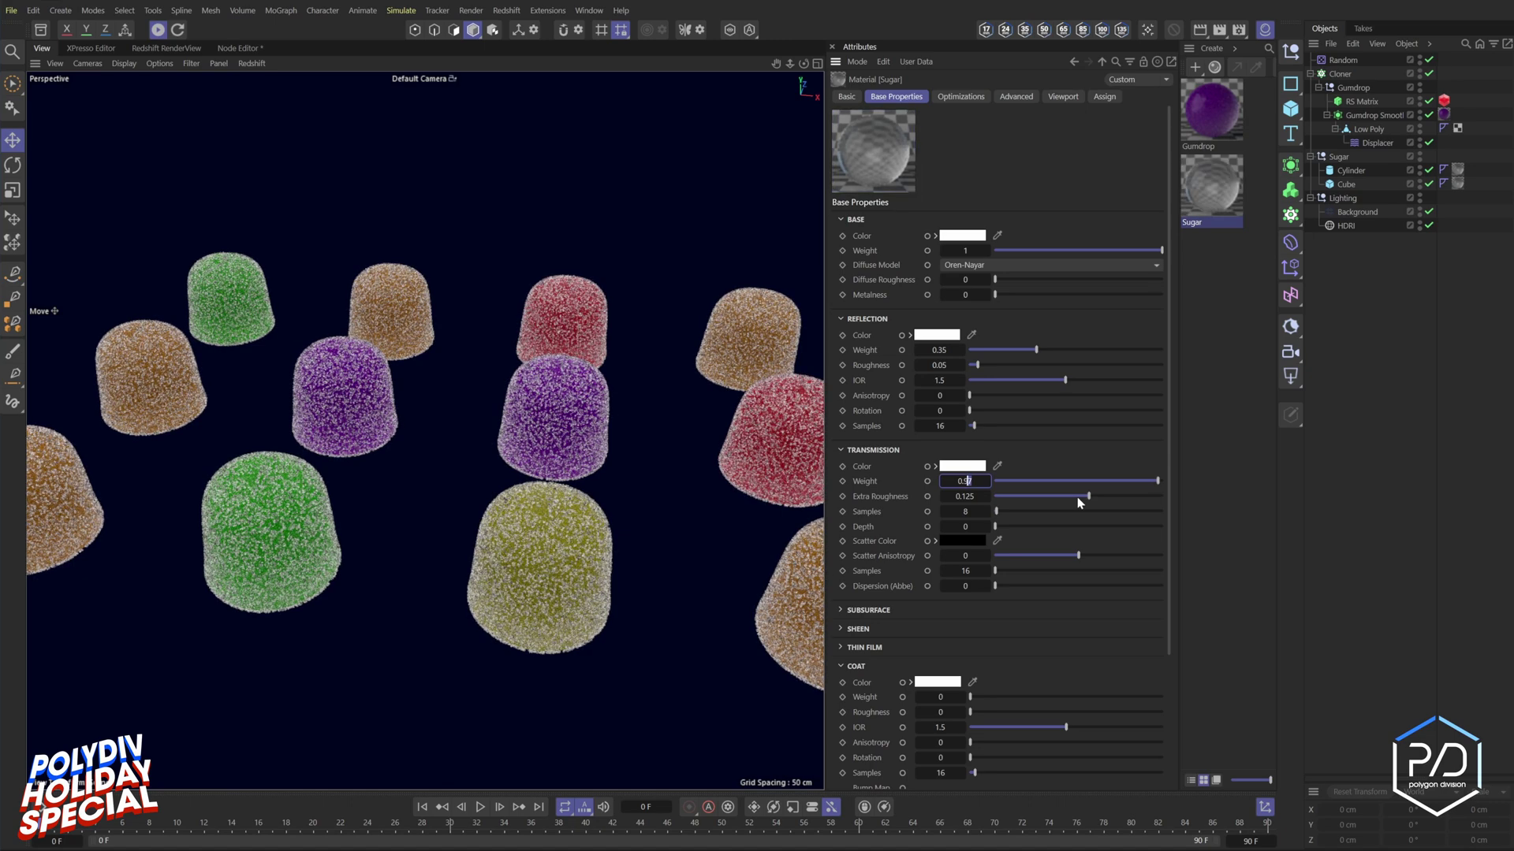
- Set the Sugar material's transmission Extra Roughness to 0.1 and check the result across all the gumdrops
{"action": "key", "text": "Tab"}
{"action": "type", "text": "0.1"}
{"action": "mouse_move", "coordinate": [803, 63]}
{"action": "left_mouse_down"}
{"action": "mouse_move", "coordinate": [851, 64]}
{"action": "mouse_move", "coordinate": [779, 63]}
{"action": "mouse_move", "coordinate": [795, 56]}
{"action": "left_mouse_up"}
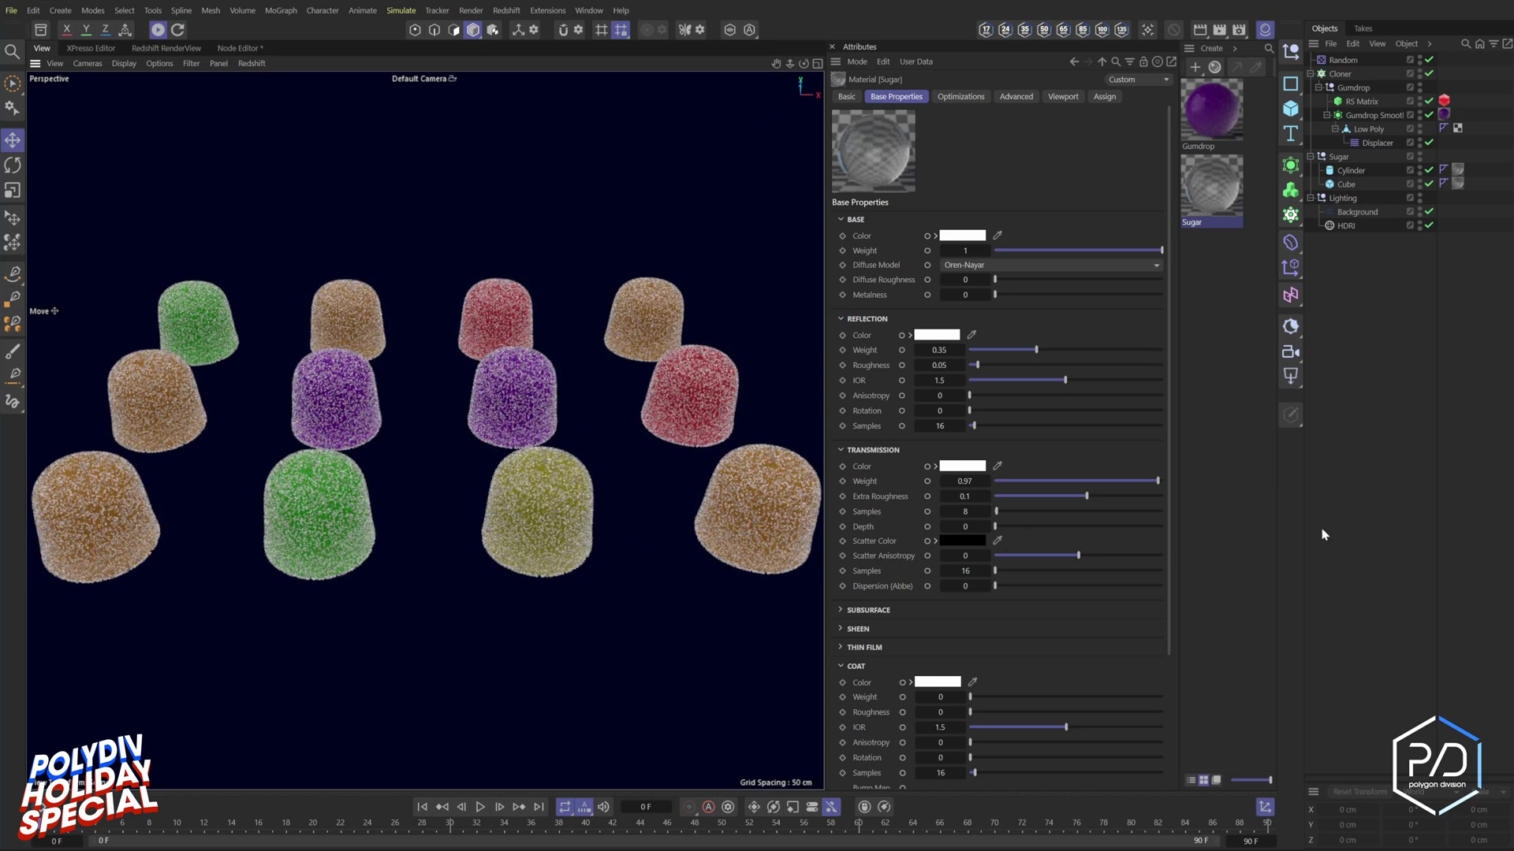
- Rename the gumdrop cloner as Cloner-Drops and set its grid count to 4 × 3 × 3 with 110 cm spacing on every axis
{"action": "left_click", "coordinate": [1310, 73]}
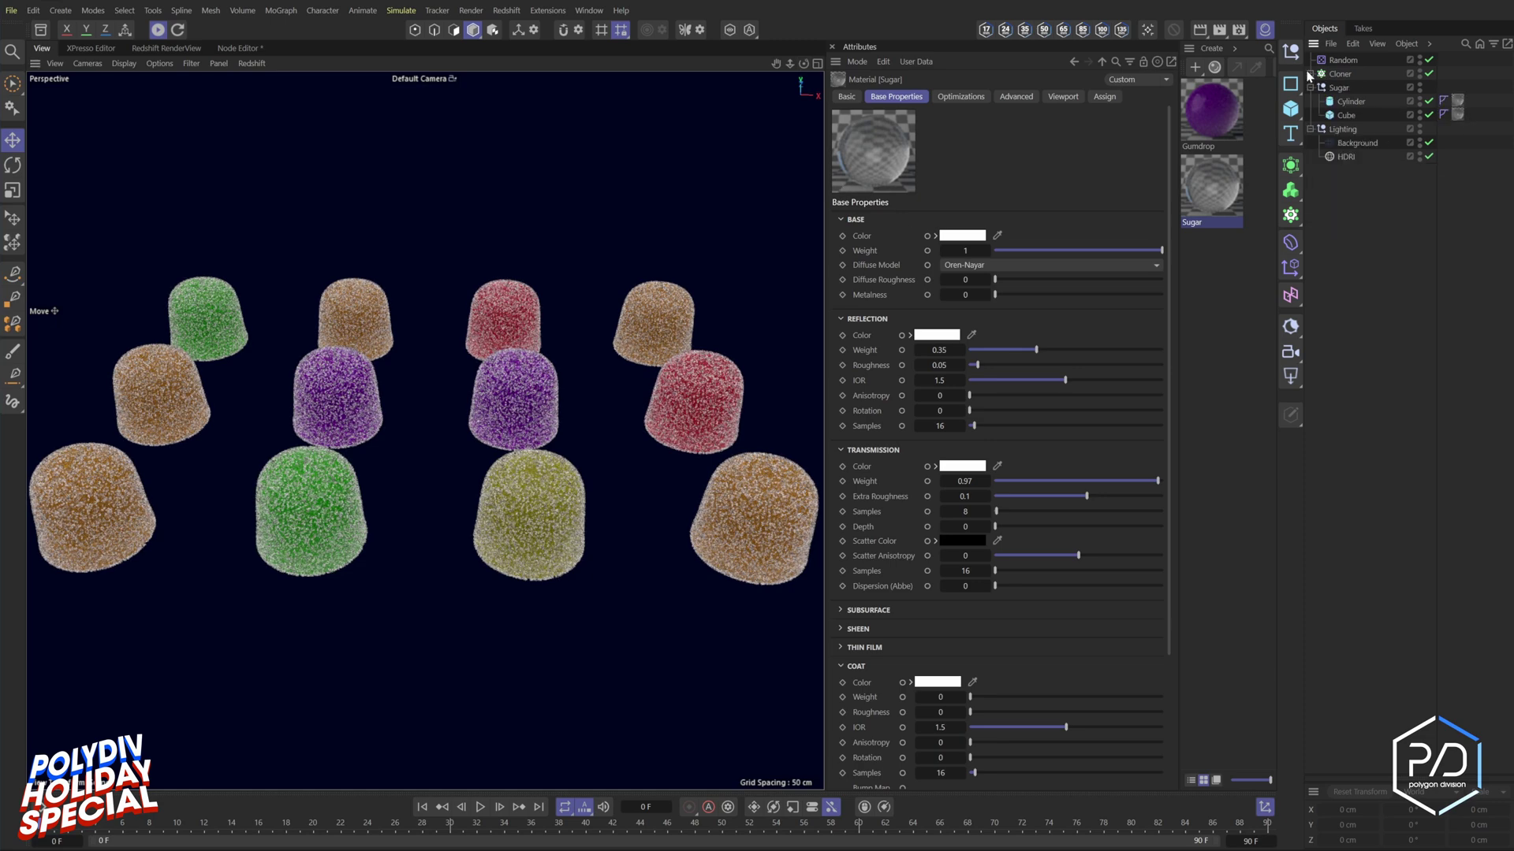
{"action": "left_click", "coordinate": [1329, 73]}
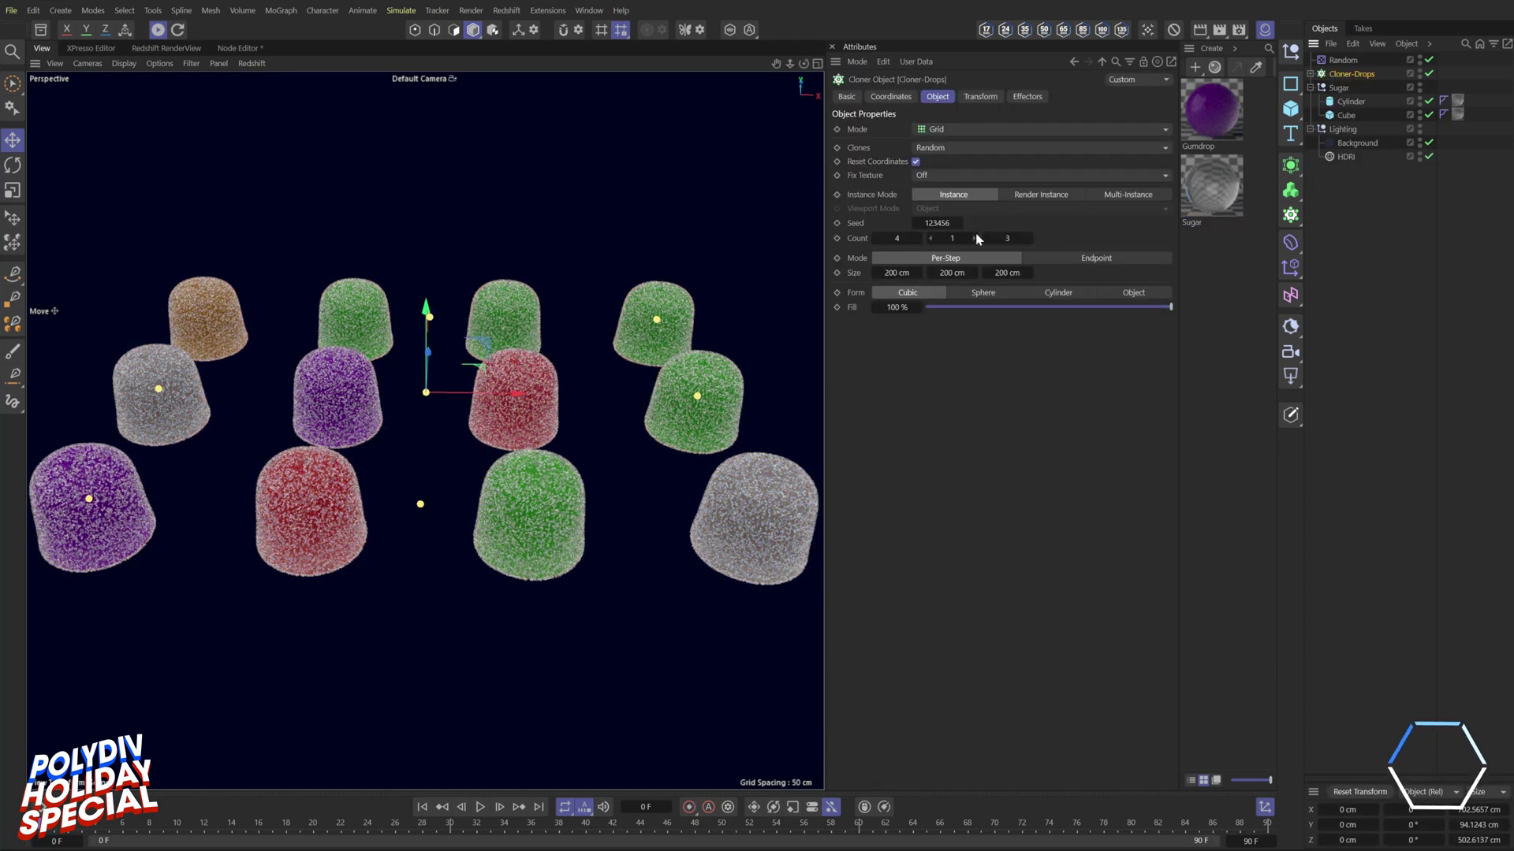
{"action": "double_click", "coordinate": [951, 238]}
{"action": "type", "text": "2"}
{"action": "key", "text": "Return"}
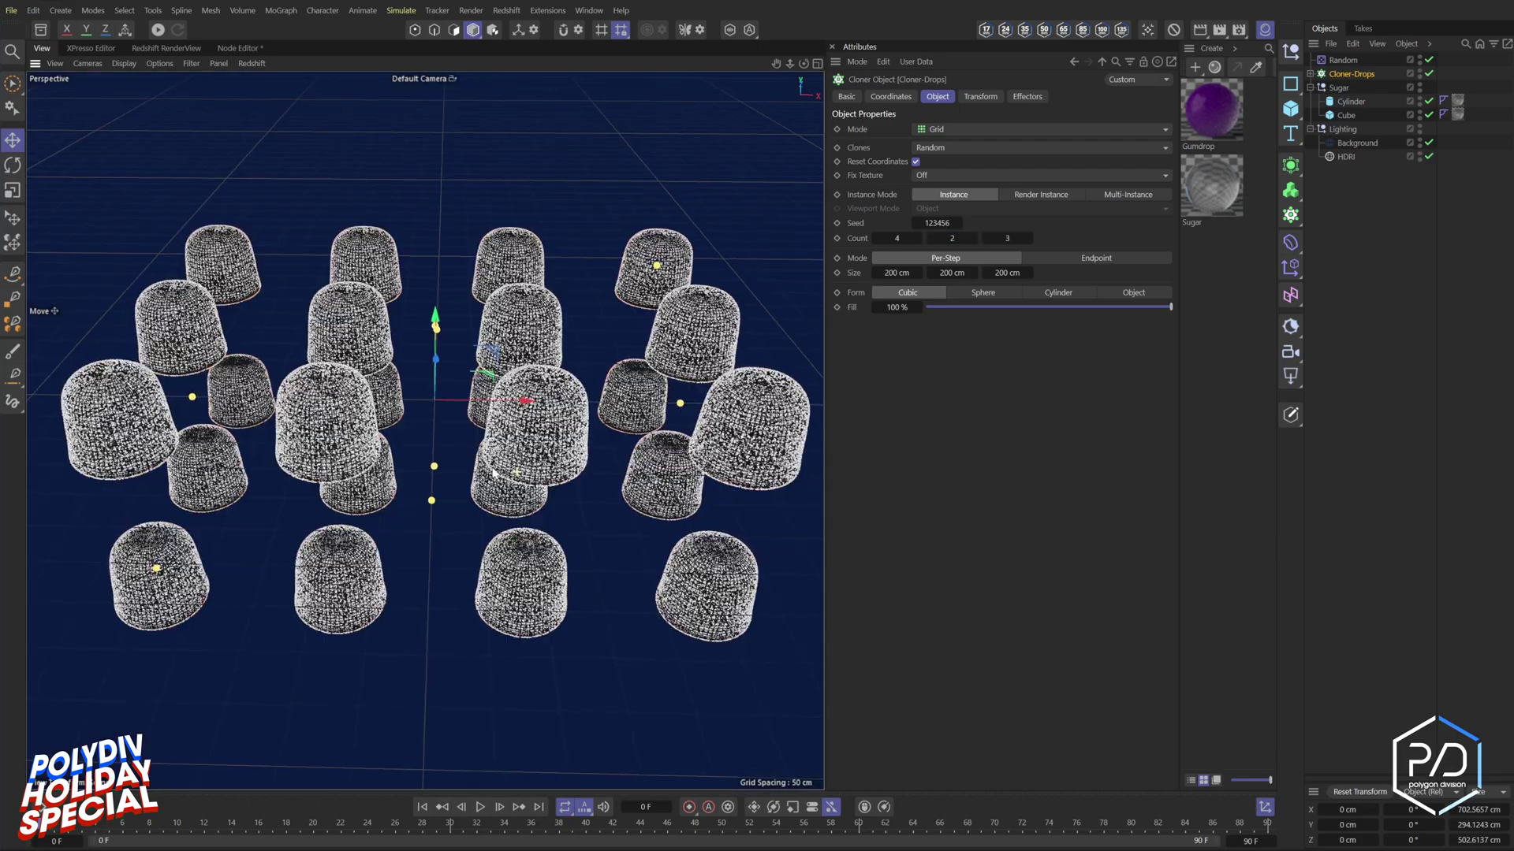
{"action": "left_click_drag", "start_coordinate": [896, 273], "coordinate": [870, 273]}
{"action": "type", "text": "11"}
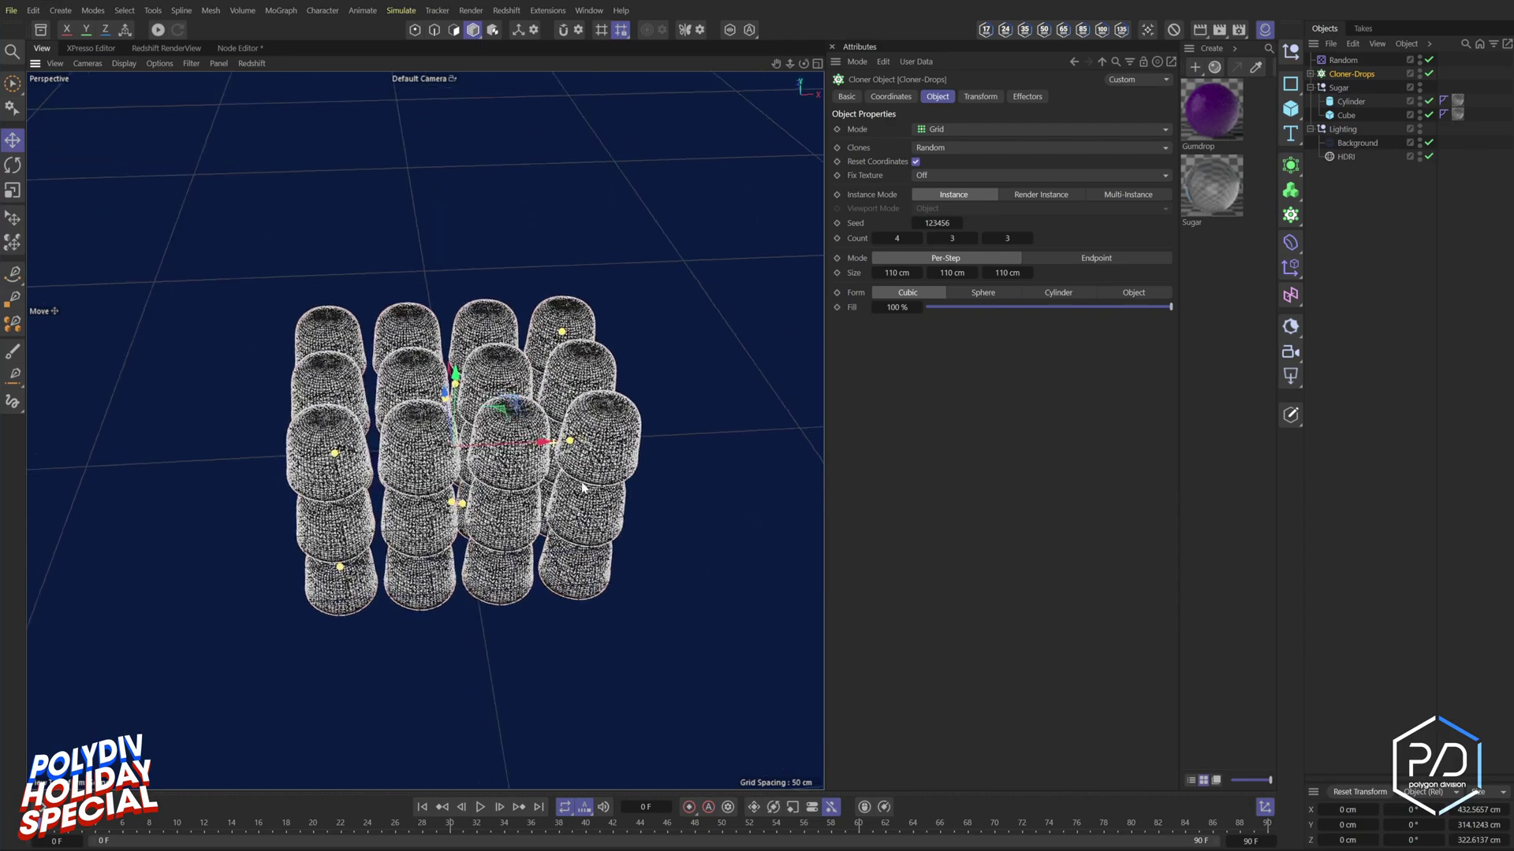
- Rename the existing Random effector as Random-Sugar and move it into the Sugar group
{"action": "left_click", "coordinate": [1348, 60]}
{"action": "double_click", "coordinate": [1363, 59]}
{"action": "type", "text": "-Sugar"}
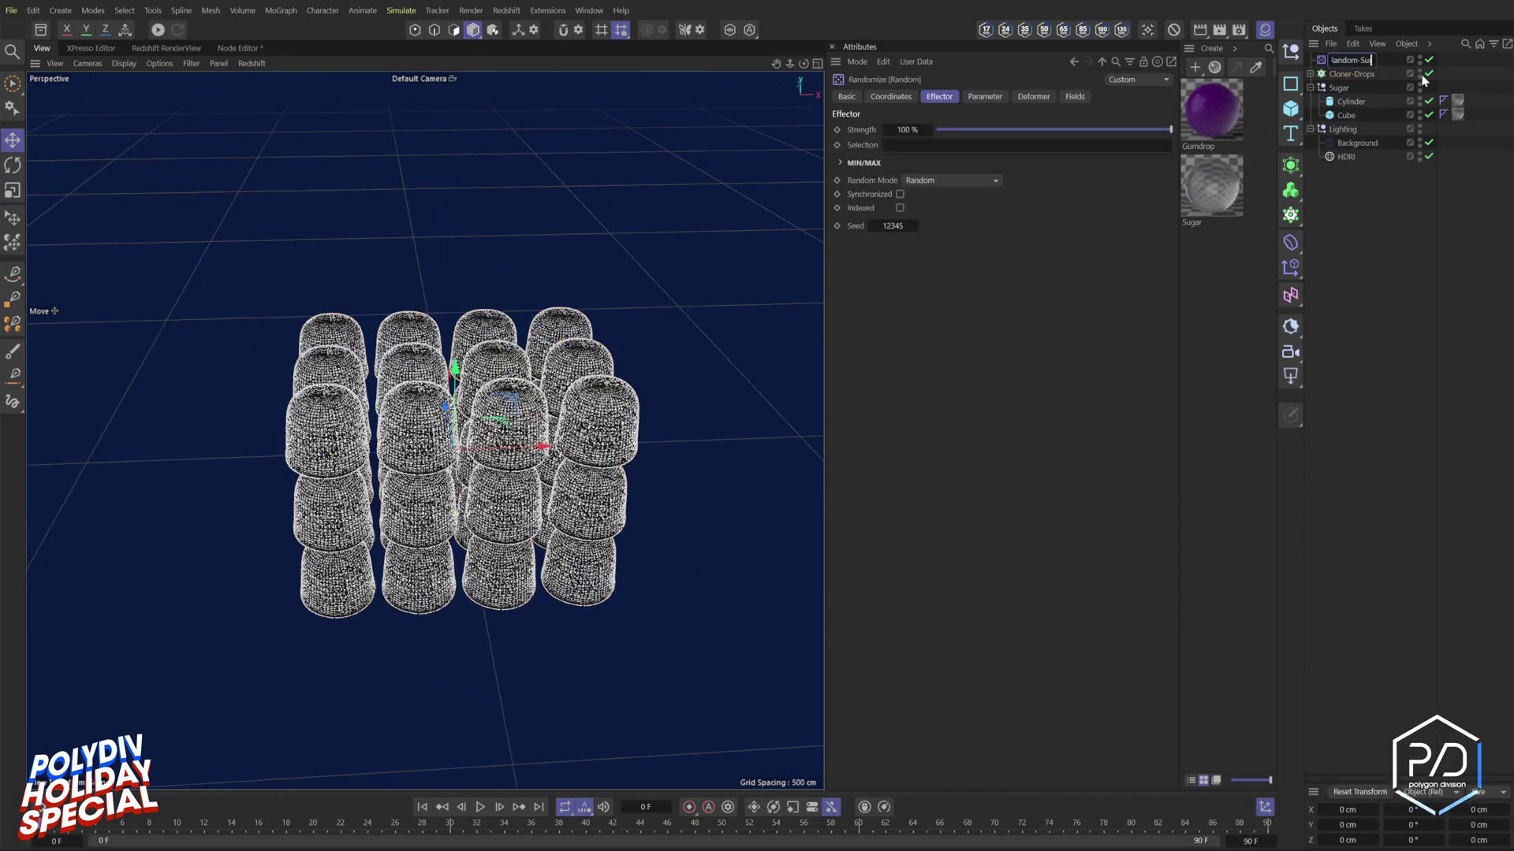
{"action": "key", "text": "Return"}
{"action": "left_click_drag", "start_coordinate": [1349, 66], "coordinate": [1346, 97]}
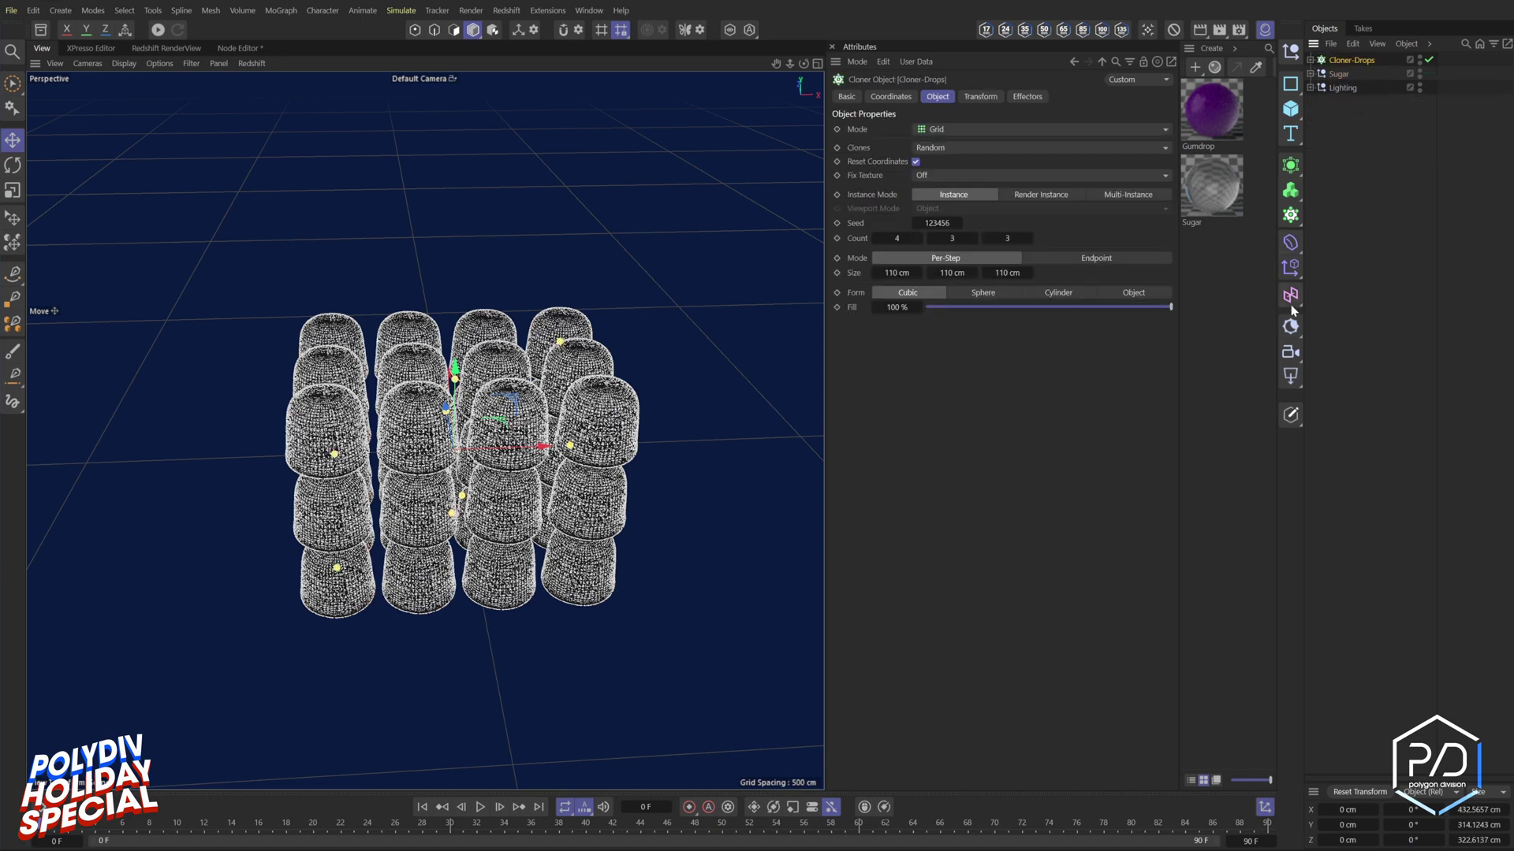
- Add a Random effector to Cloner-Drops and set its position offsets to X 229 cm, Y 156 cm and Z 420 cm
{"action": "left_click", "coordinate": [1291, 295]}
{"action": "left_click", "coordinate": [1419, 356]}
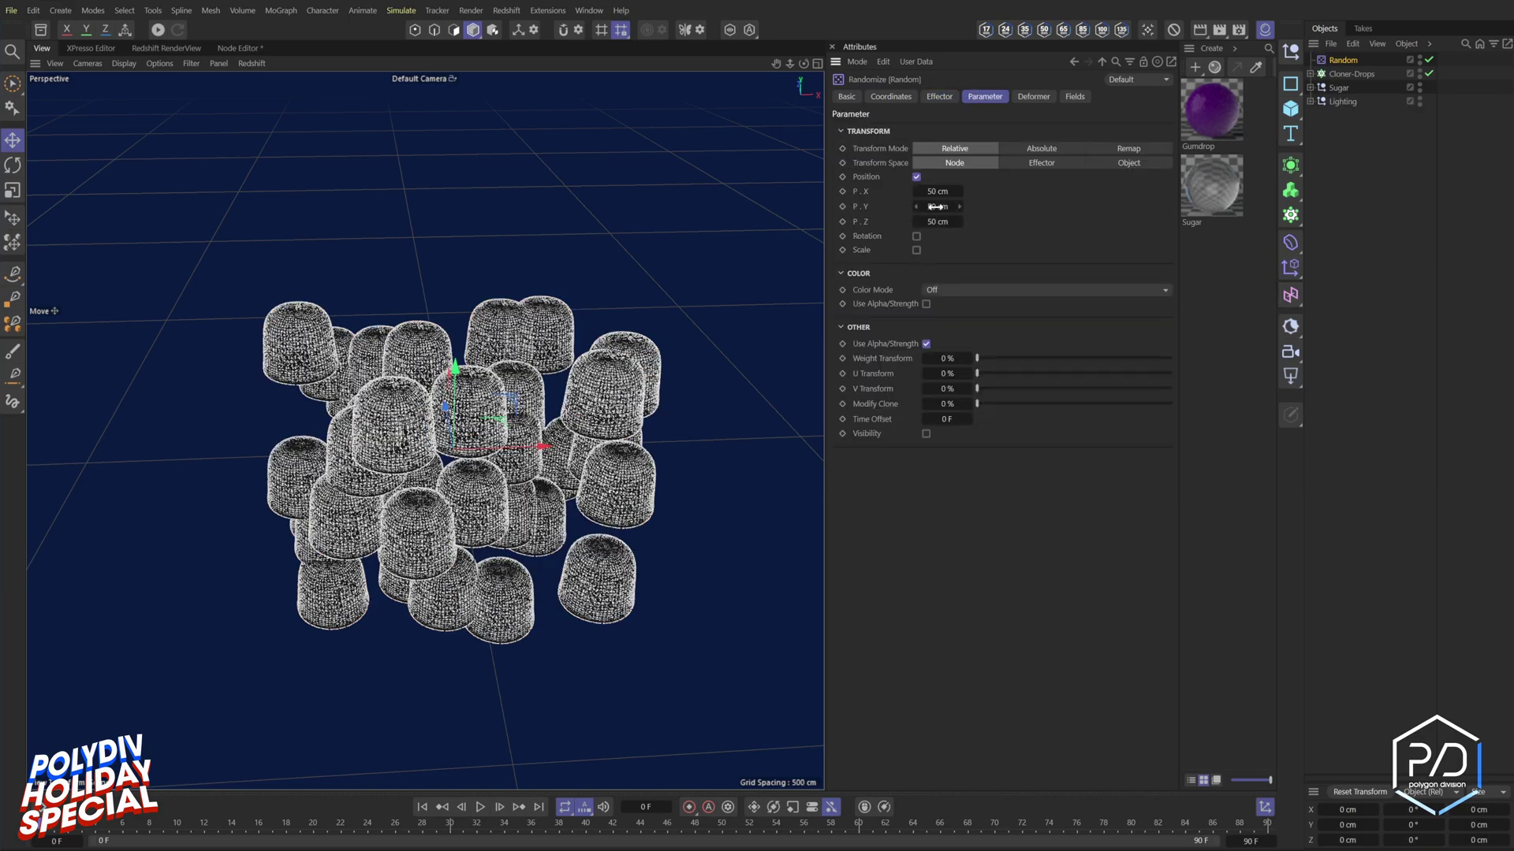
{"action": "left_click_drag", "start_coordinate": [936, 192], "coordinate": [993, 191]}
{"action": "left_click_drag", "start_coordinate": [936, 207], "coordinate": [978, 207]}
{"action": "left_click_drag", "start_coordinate": [936, 222], "coordinate": [1025, 222]}
{"action": "left_click_drag", "start_coordinate": [581, 419], "coordinate": [561, 359], "text": "alt"}
{"action": "left_click_drag", "start_coordinate": [937, 192], "coordinate": [950, 192]}
{"action": "left_click_drag", "start_coordinate": [937, 207], "coordinate": [966, 206]}
- Enable rotation on the new Random effector with 360° for heading, pitch and bank, leaving scale disabled
{"action": "left_click", "coordinate": [916, 250]}
{"action": "left_click", "coordinate": [916, 236]}
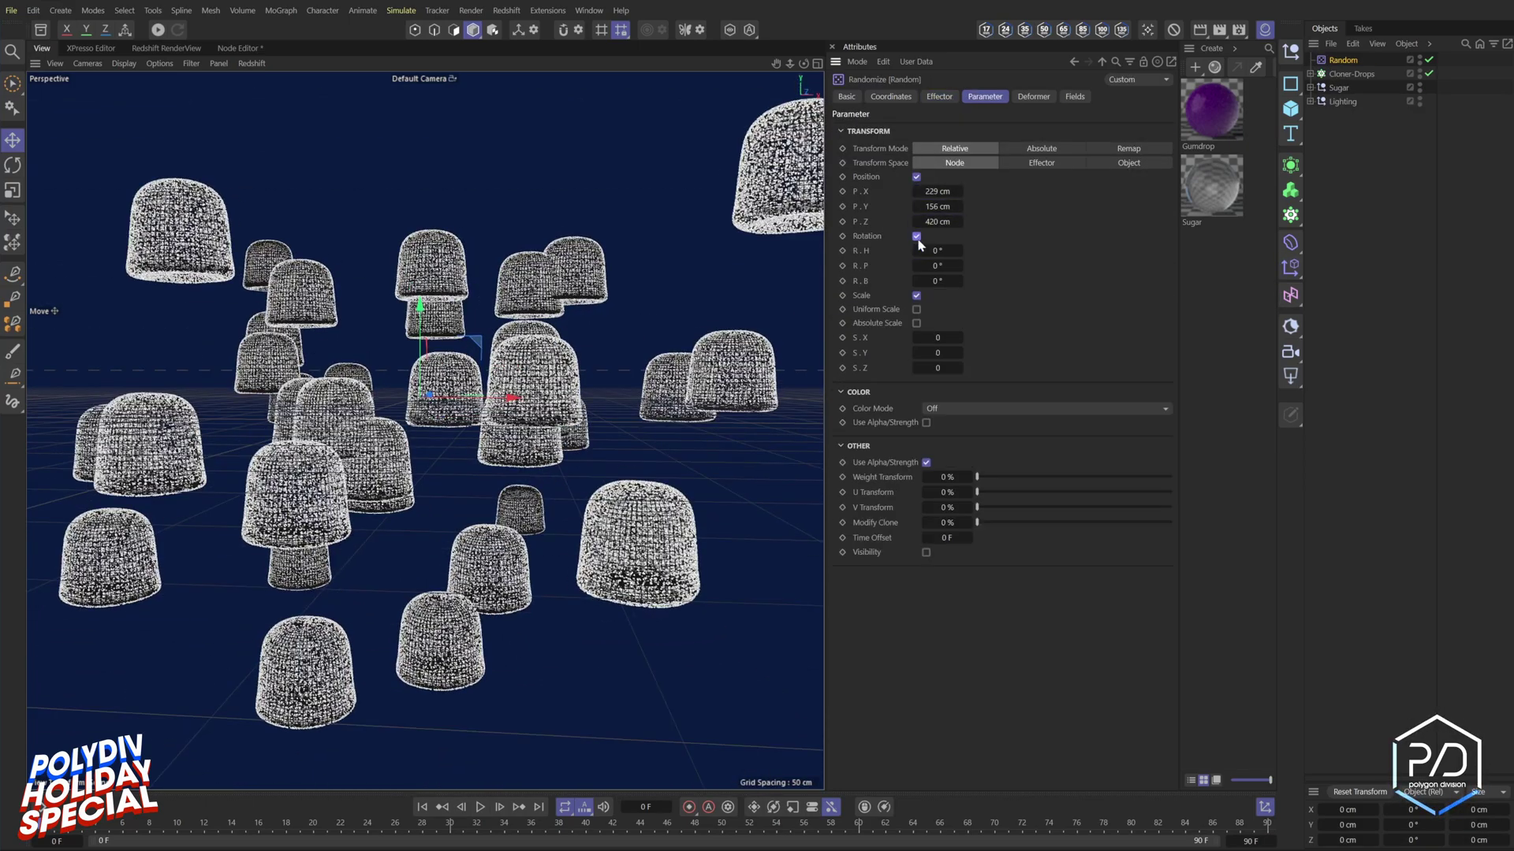
{"action": "left_click", "coordinate": [916, 296]}
{"action": "double_click", "coordinate": [928, 251]}
{"action": "type", "text": "360"}
{"action": "key", "text": "Tab"}
{"action": "type", "text": "3660"}
{"action": "key", "text": "Tab"}
{"action": "type", "text": "360"}
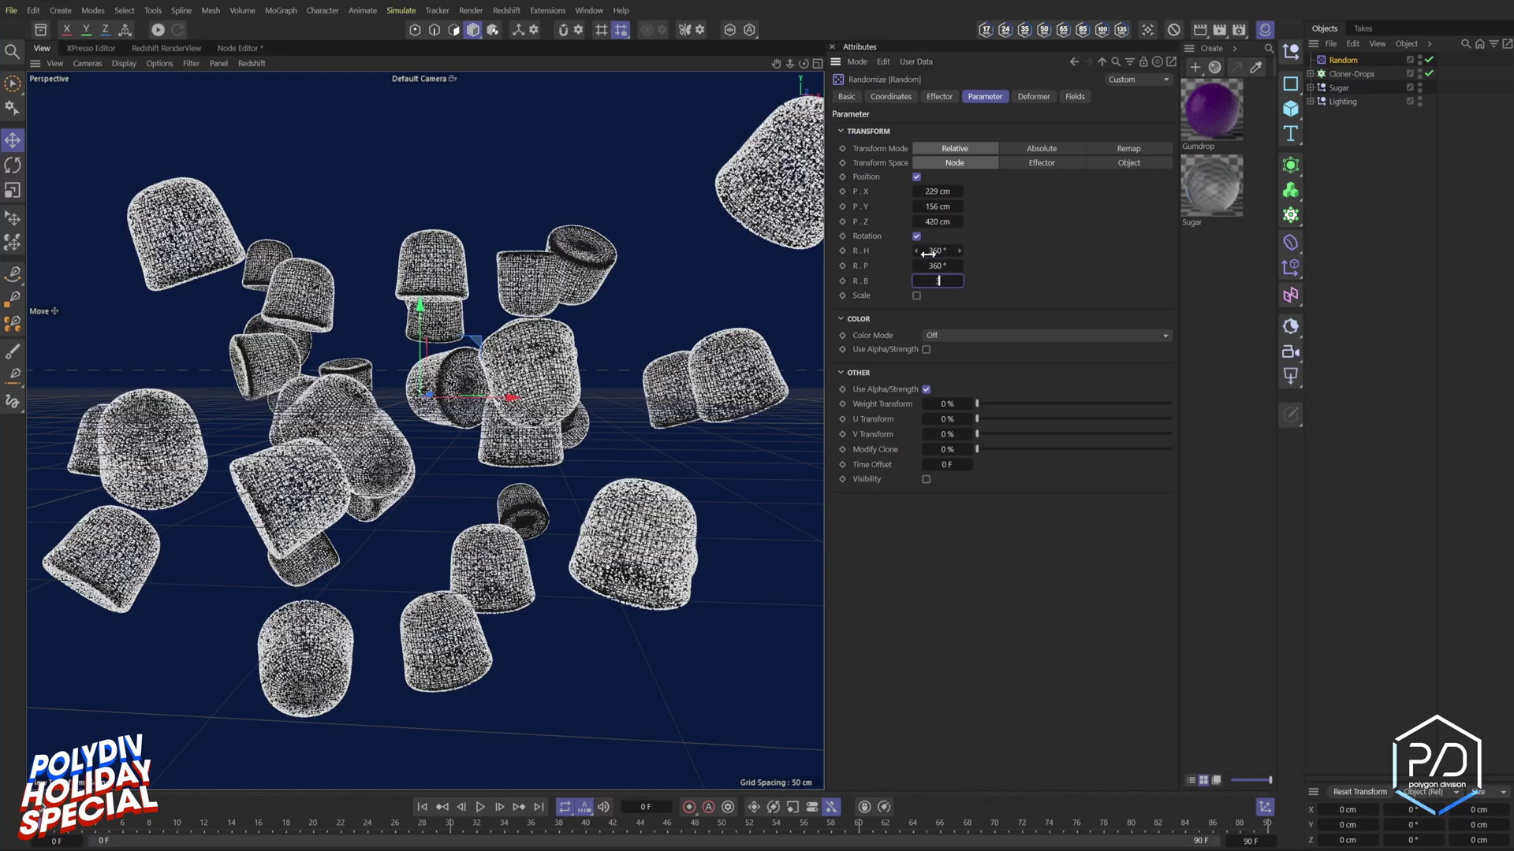
{"action": "key", "text": "Return"}
- Try different seeds for the new Random effector and undo the last seed change
{"action": "left_click", "coordinate": [939, 96]}
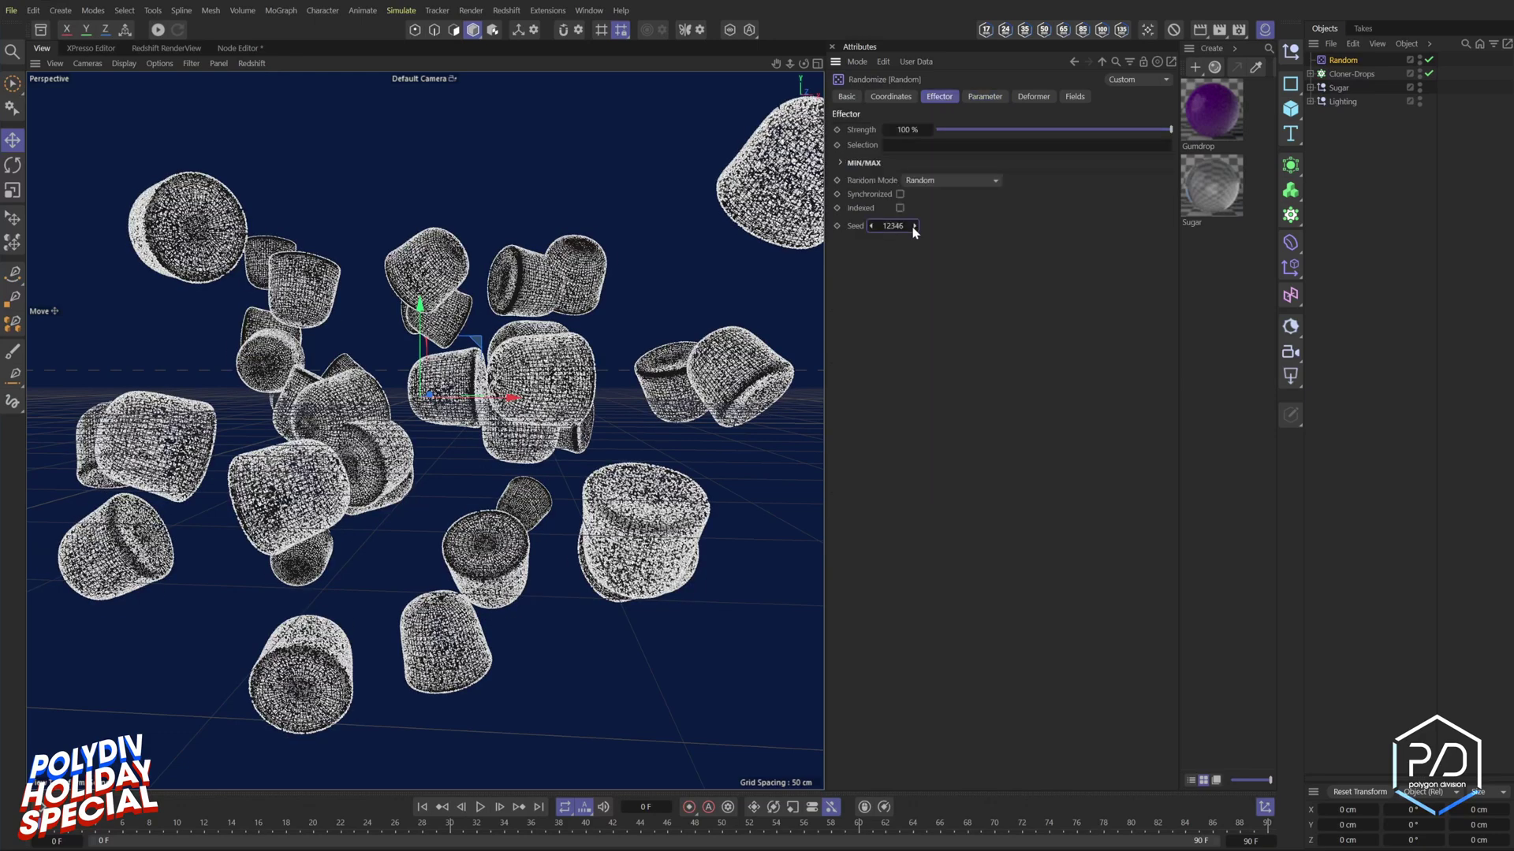
{"action": "left_click", "coordinate": [915, 227]}
{"action": "left_click", "coordinate": [915, 227]}
{"action": "left_click", "coordinate": [915, 227]}
{"action": "key", "text": "ctrl+z"}
- Rename the new Random effector as Random-POS
{"action": "left_click", "coordinate": [1348, 74]}
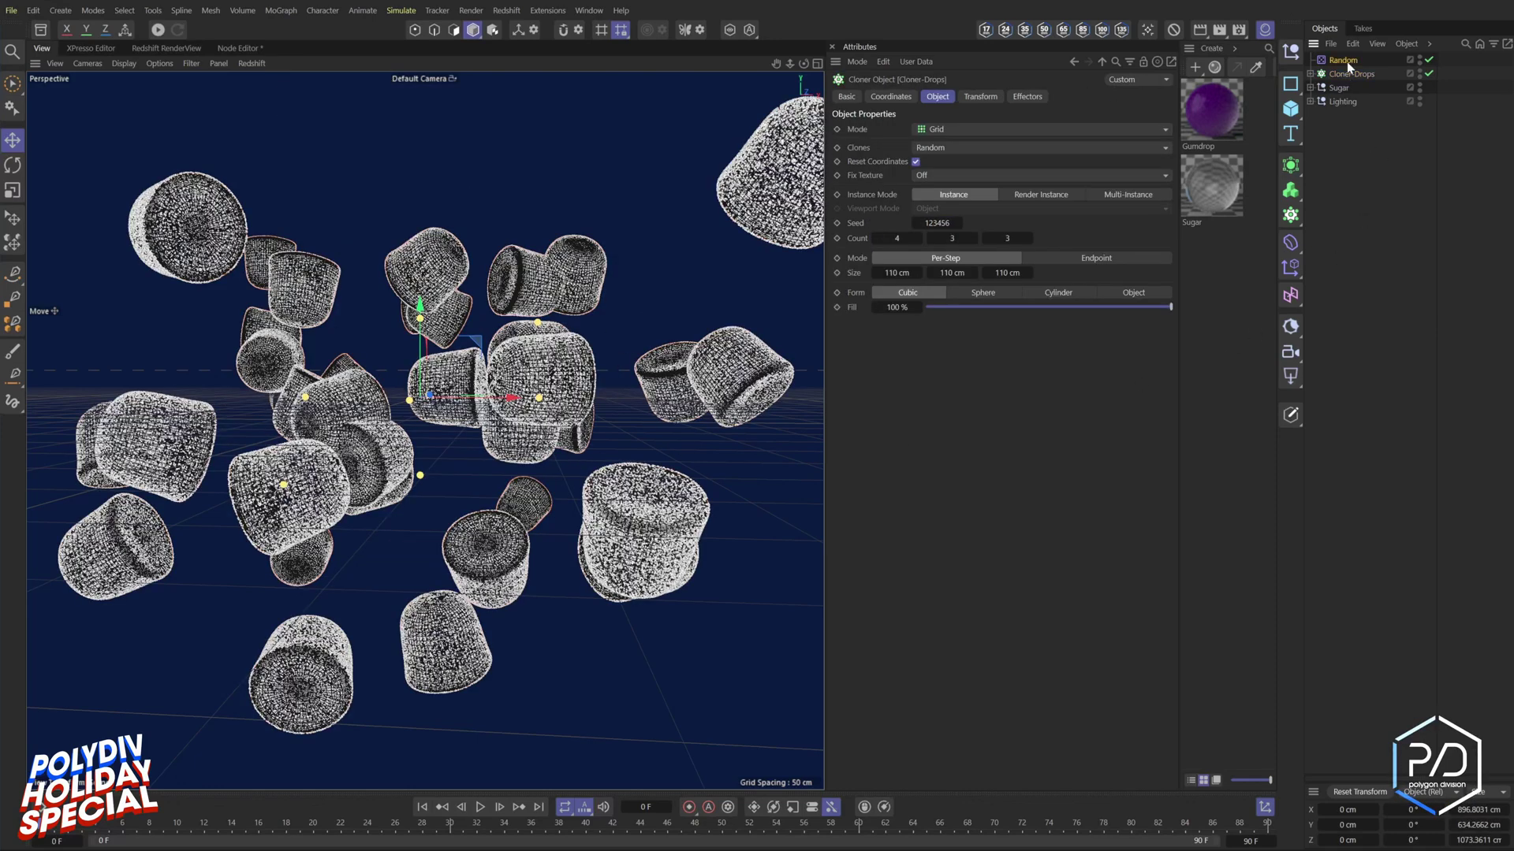
{"action": "double_click", "coordinate": [1347, 61]}
{"action": "key", "text": "End"}
{"action": "type", "text": "-POS"}
{"action": "key", "text": "Return"}
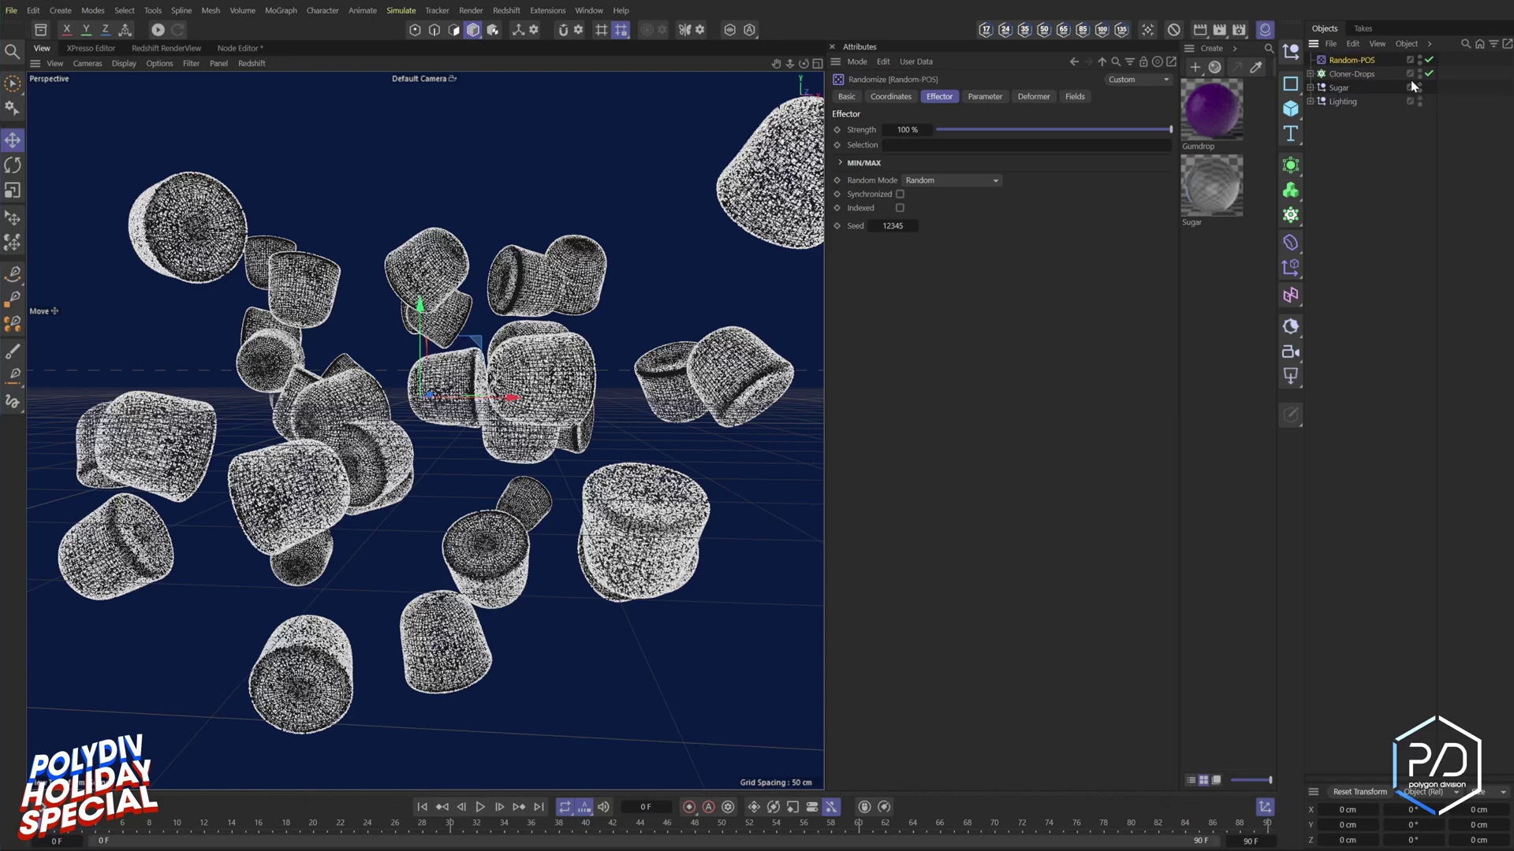
- Add a Push Apart effector to Cloner-Drops and reduce its Iterations
{"action": "left_click", "coordinate": [1411, 76]}
{"action": "left_click", "coordinate": [1290, 268]}
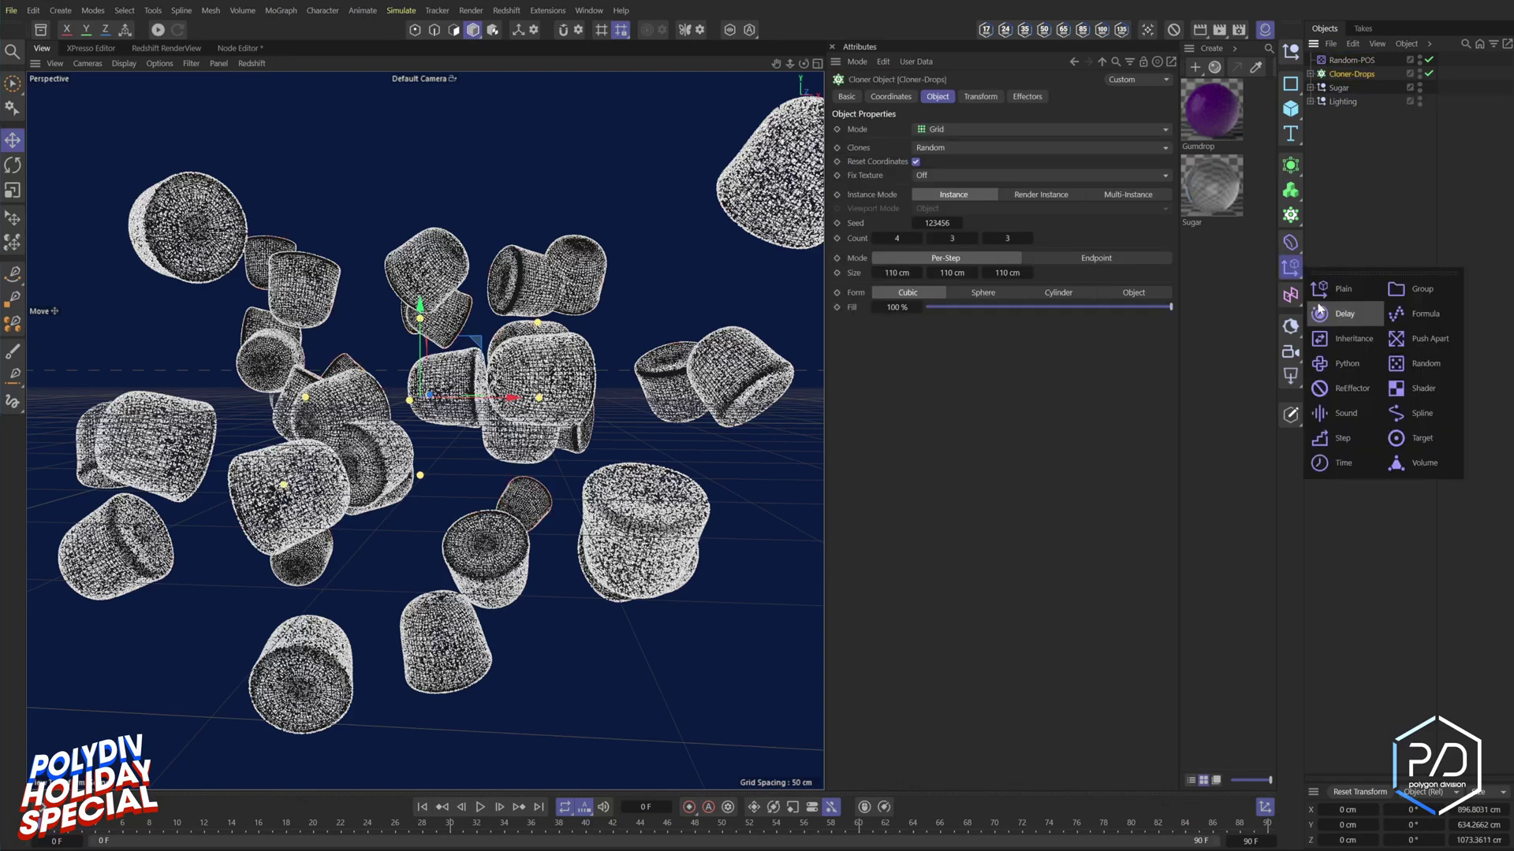
{"action": "left_click", "coordinate": [1429, 339]}
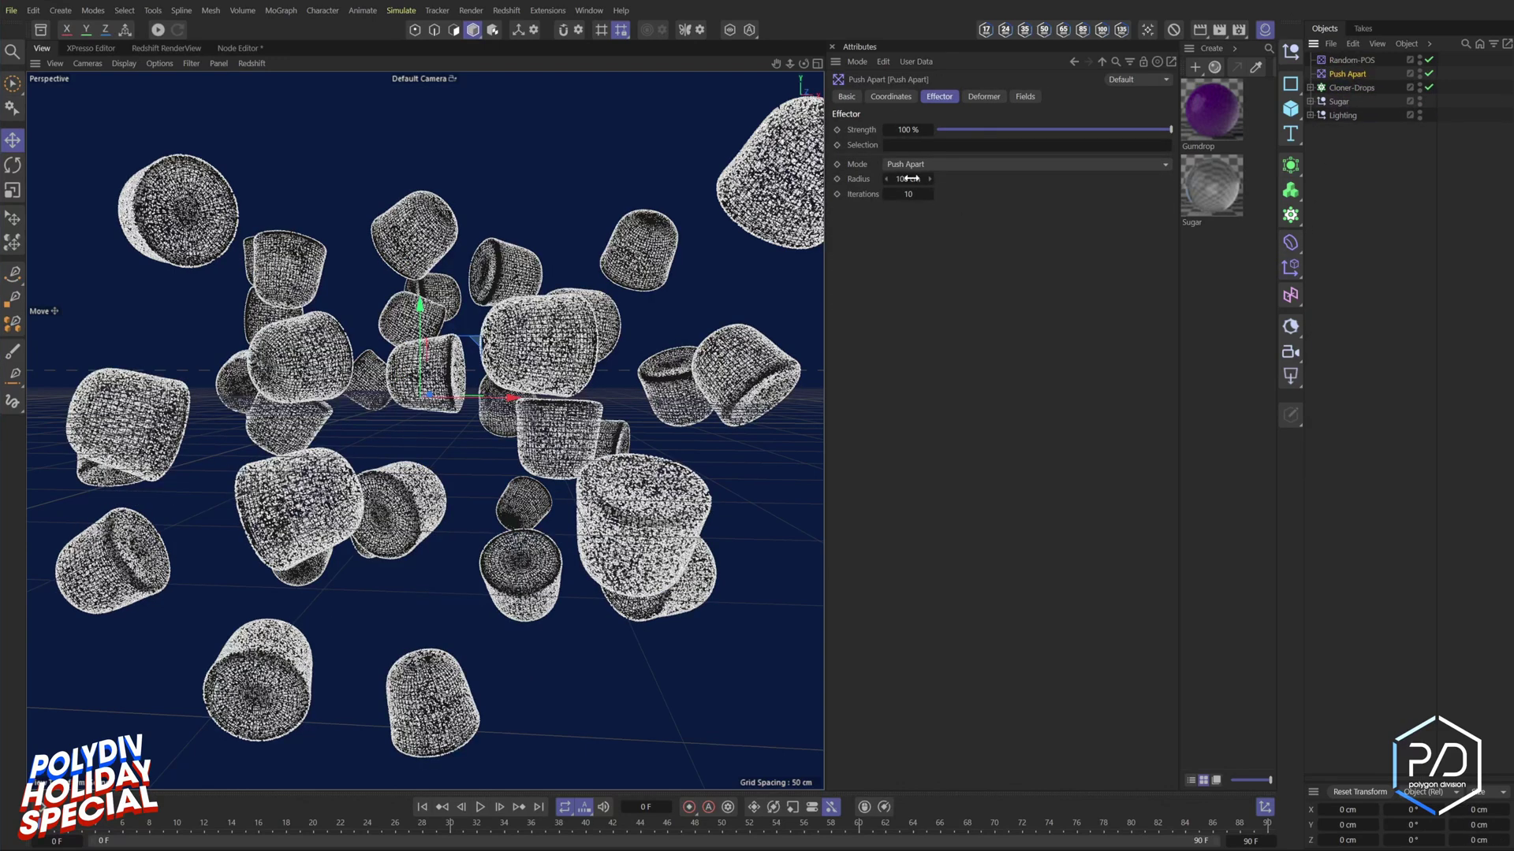
{"action": "left_click_drag", "start_coordinate": [904, 199], "coordinate": [894, 199]}
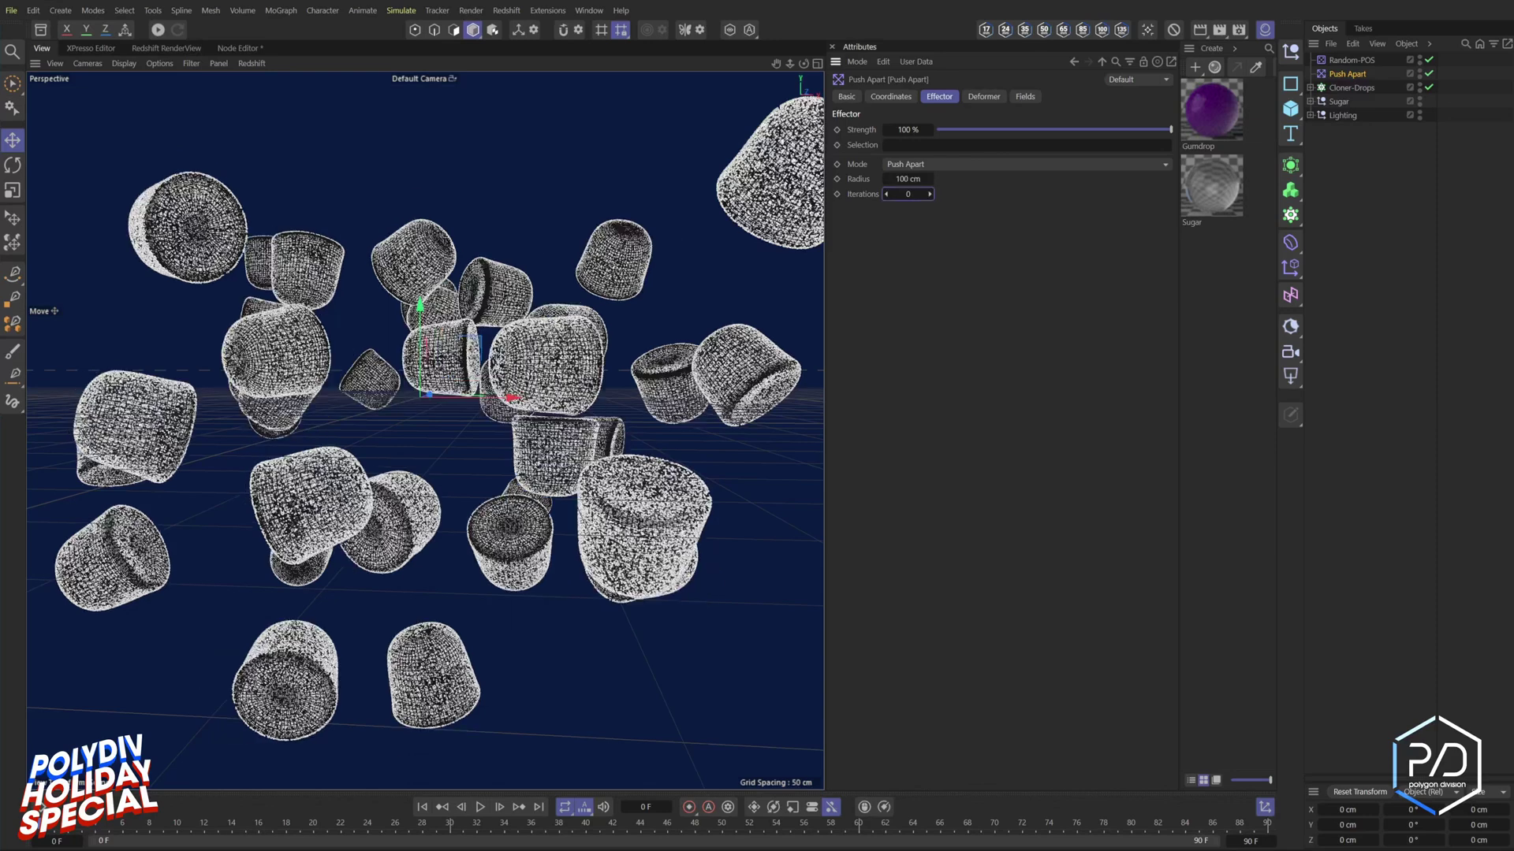
{"action": "left_click", "coordinate": [930, 194]}
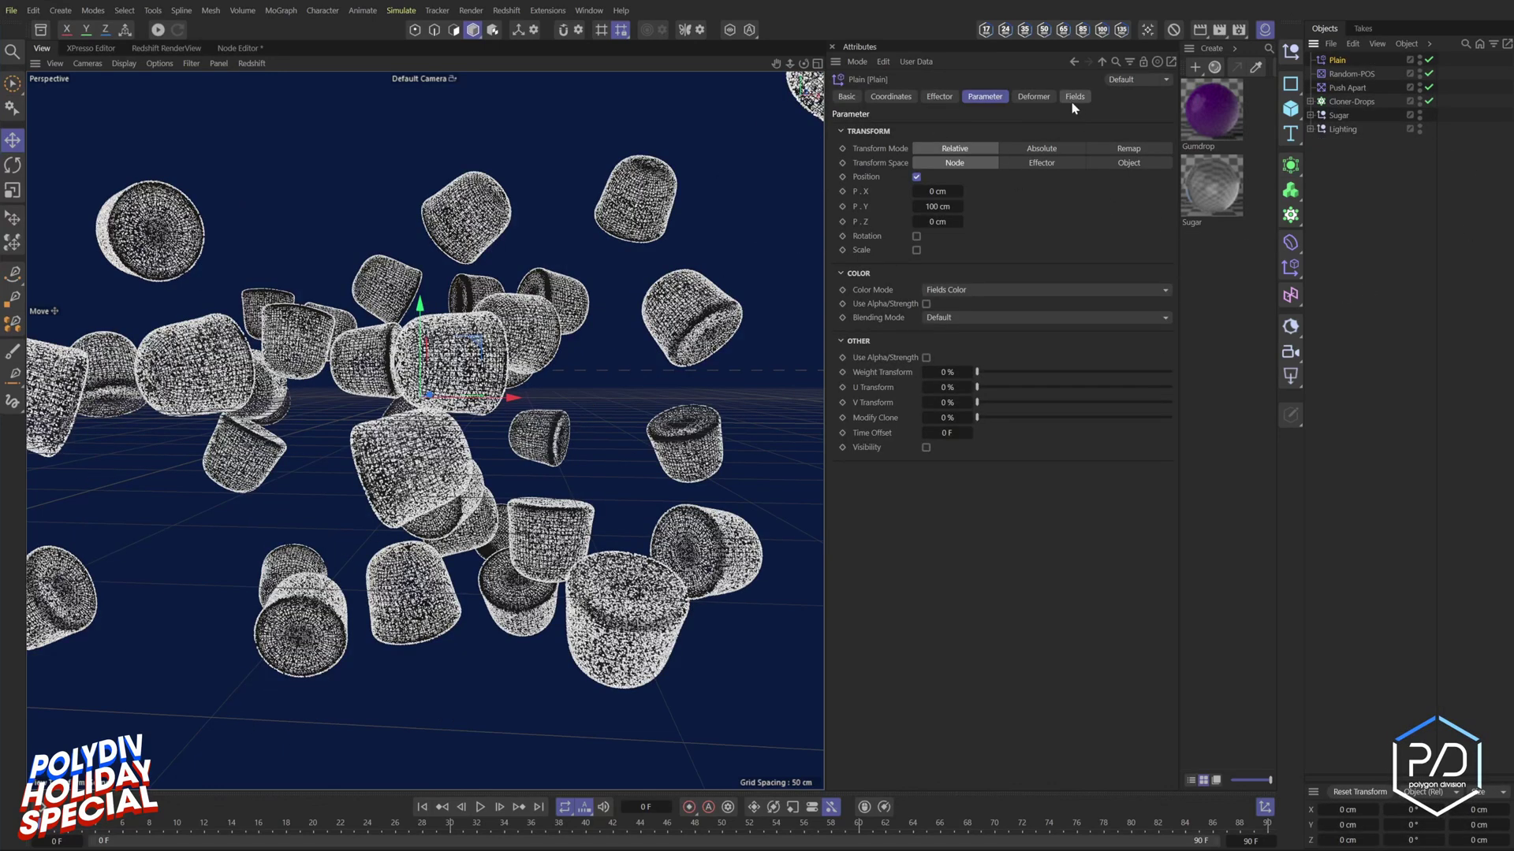
- Add a Time field to the Plain effector and switch its transform from position to rotation
{"action": "left_click", "coordinate": [1074, 96]}
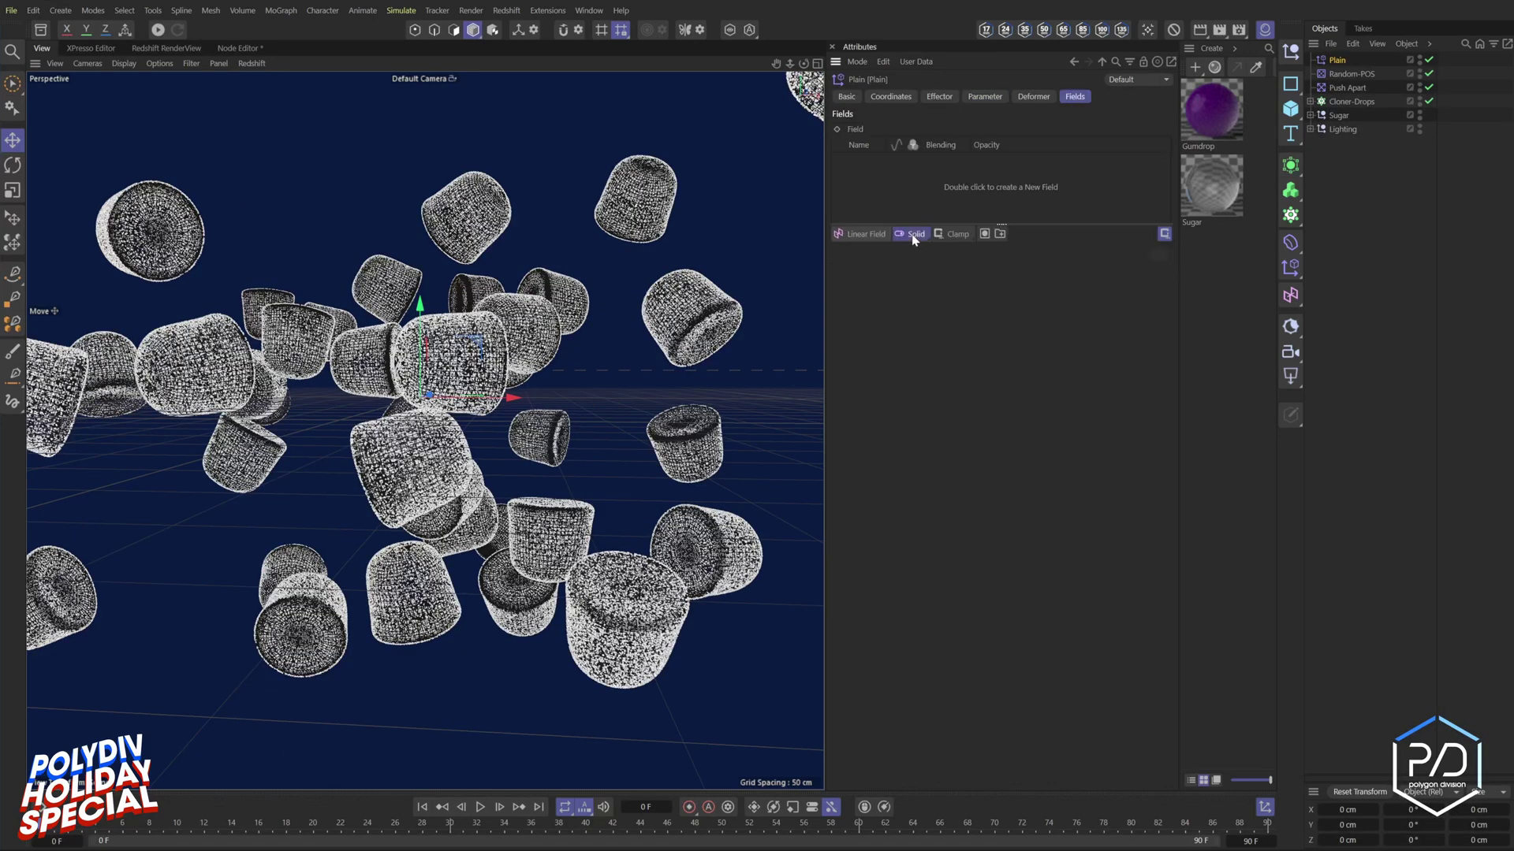
{"action": "left_click", "coordinate": [907, 235]}
{"action": "left_click", "coordinate": [924, 347]}
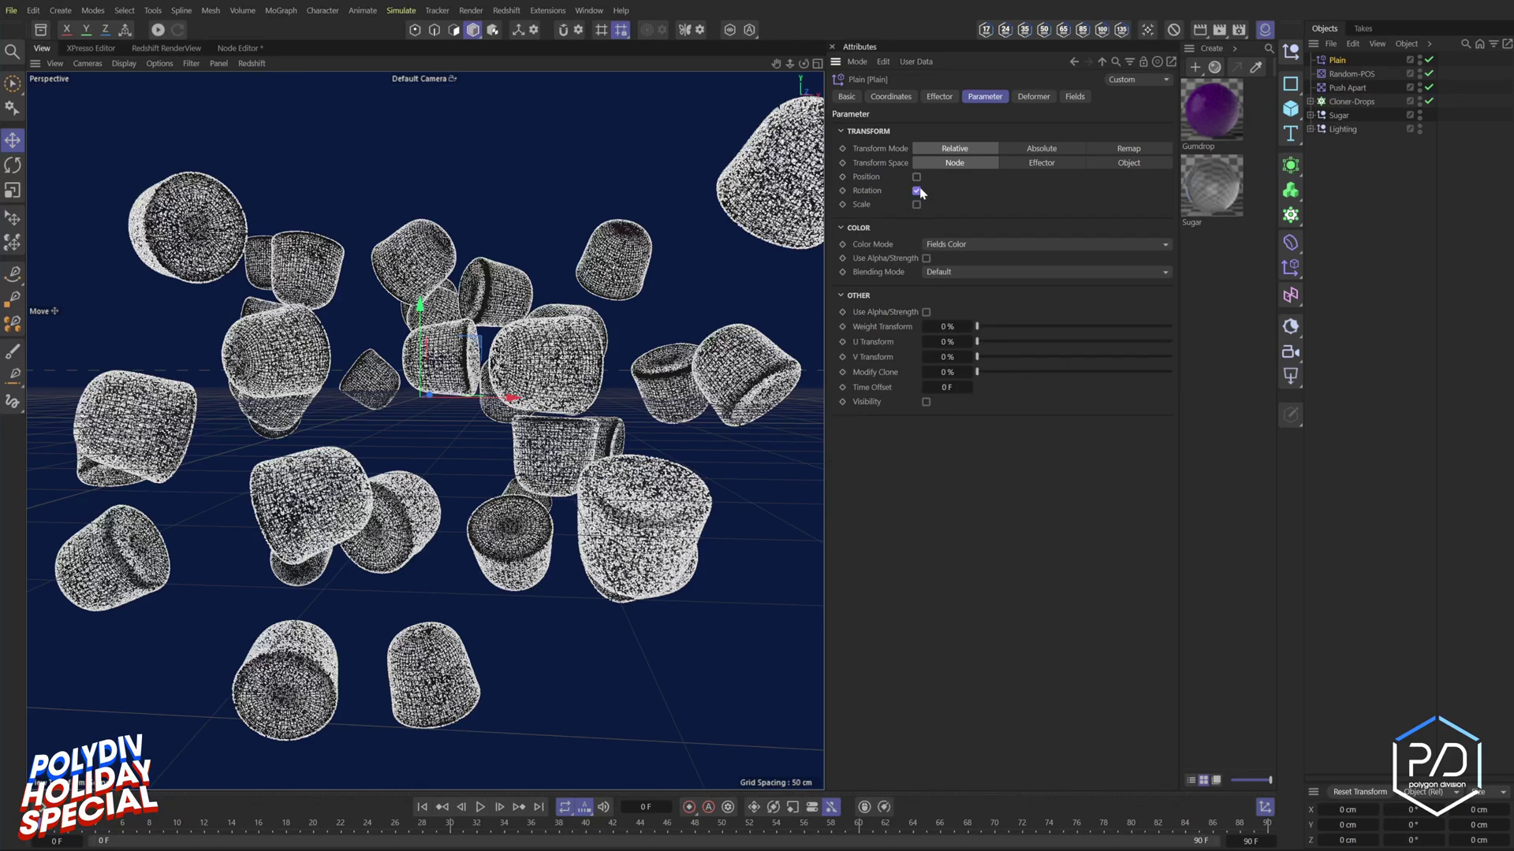
- Set the Plain effector's rotation to 360° on heading, pitch and bank
{"action": "left_click", "coordinate": [942, 204]}
{"action": "type", "text": "360"}
{"action": "key", "text": "Tab"}
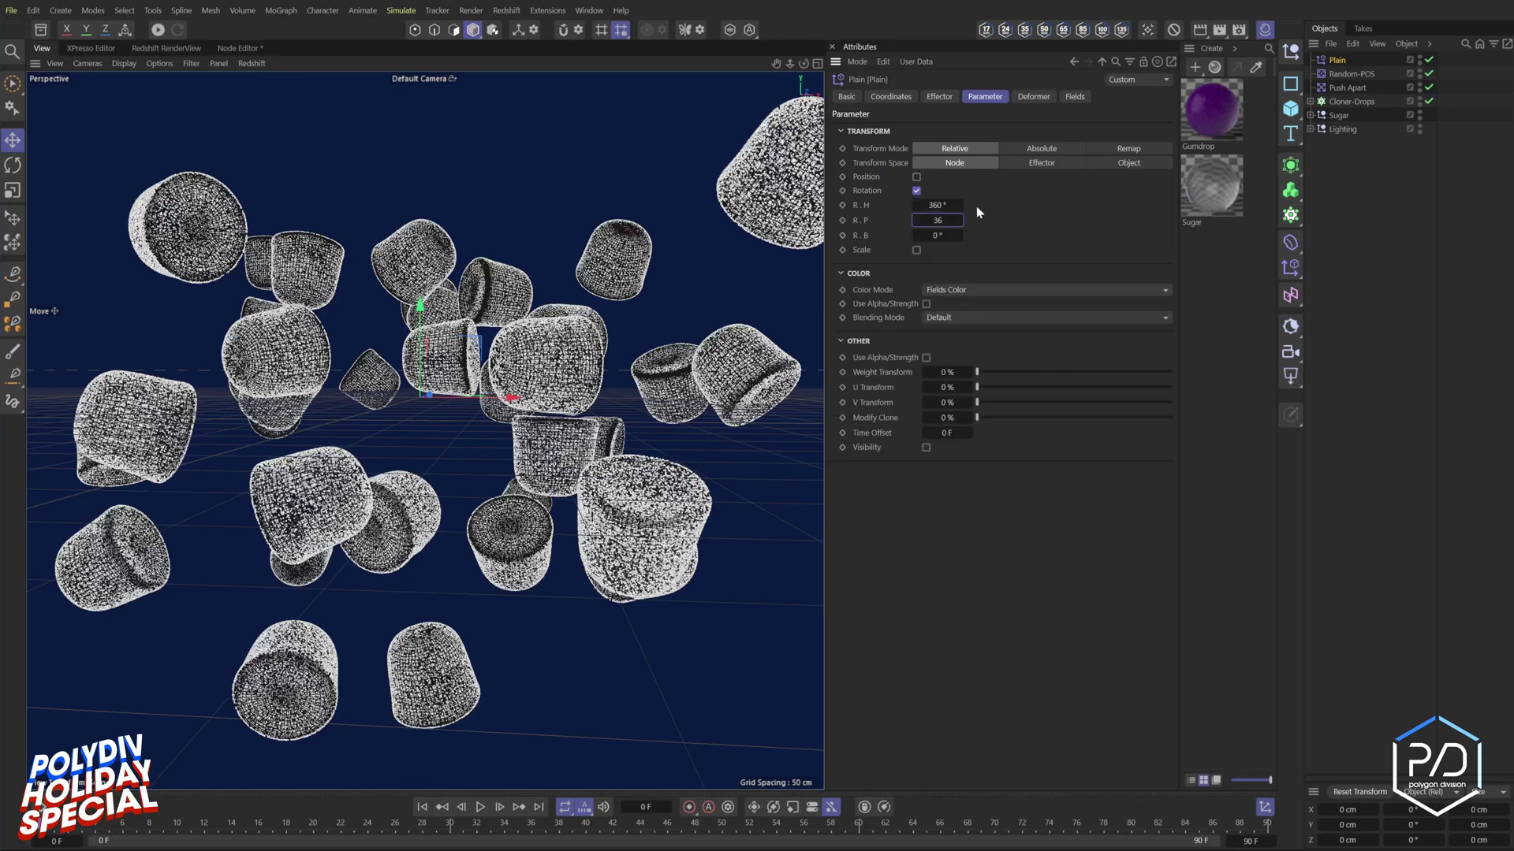
{"action": "type", "text": "360"}
{"action": "key", "text": "Tab"}
{"action": "type", "text": "360"}
{"action": "key", "text": "Return"}
- Set the Time field's Rate to 120 F and extend the project timeline to 120 F
{"action": "left_click", "coordinate": [1075, 96]}
{"action": "left_click", "coordinate": [896, 318]}
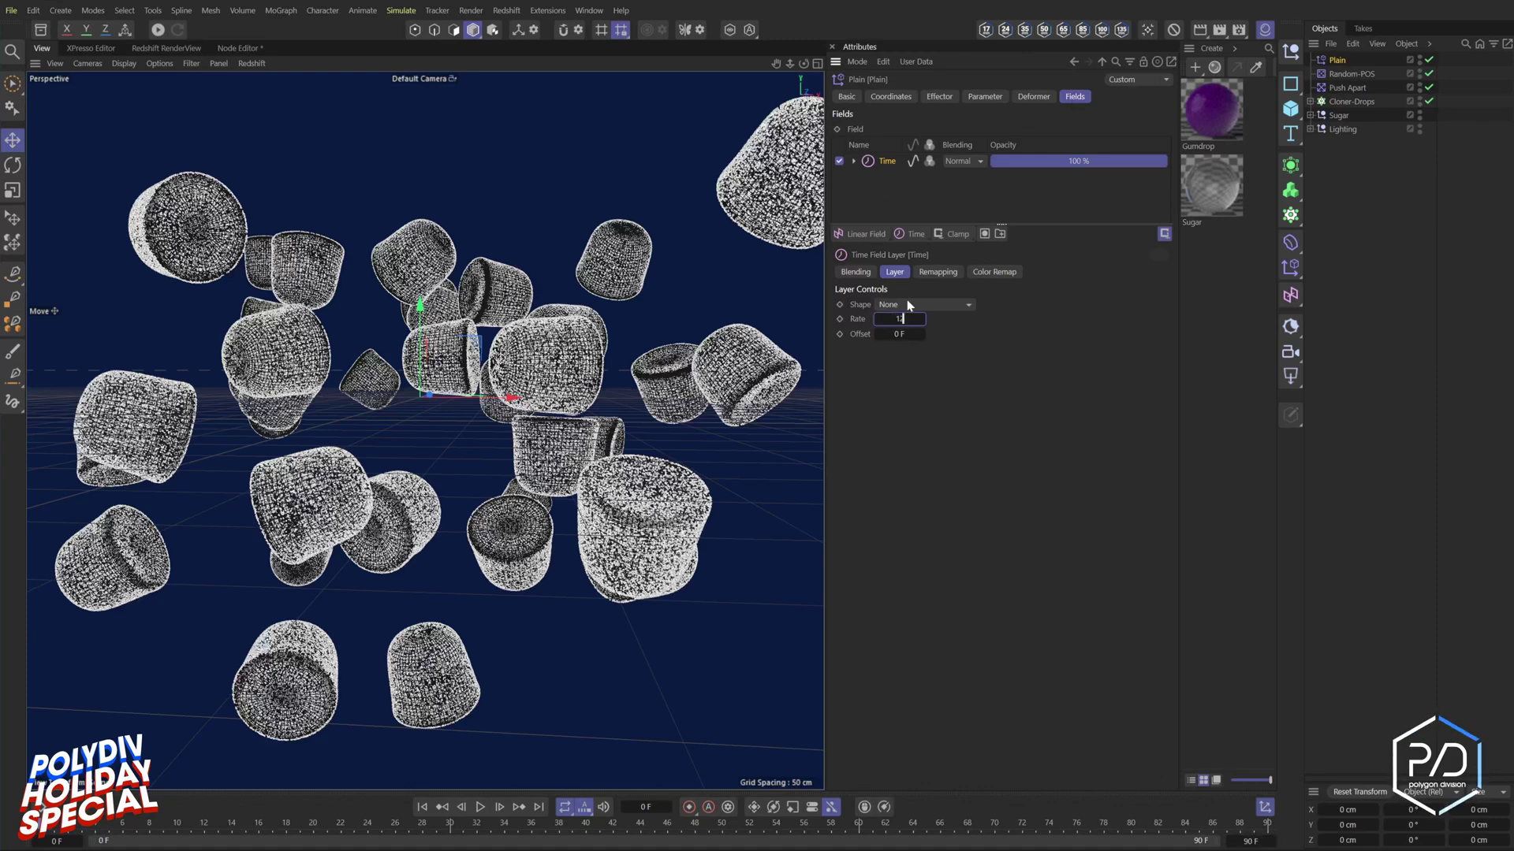
{"action": "double_click", "coordinate": [1250, 840]}
{"action": "type", "text": "120 F"}
{"action": "key", "text": "Return"}
- Play back the tumbling gumdrops, stop the animation, and start the Redshift render in the viewport
{"action": "left_click", "coordinate": [480, 806]}
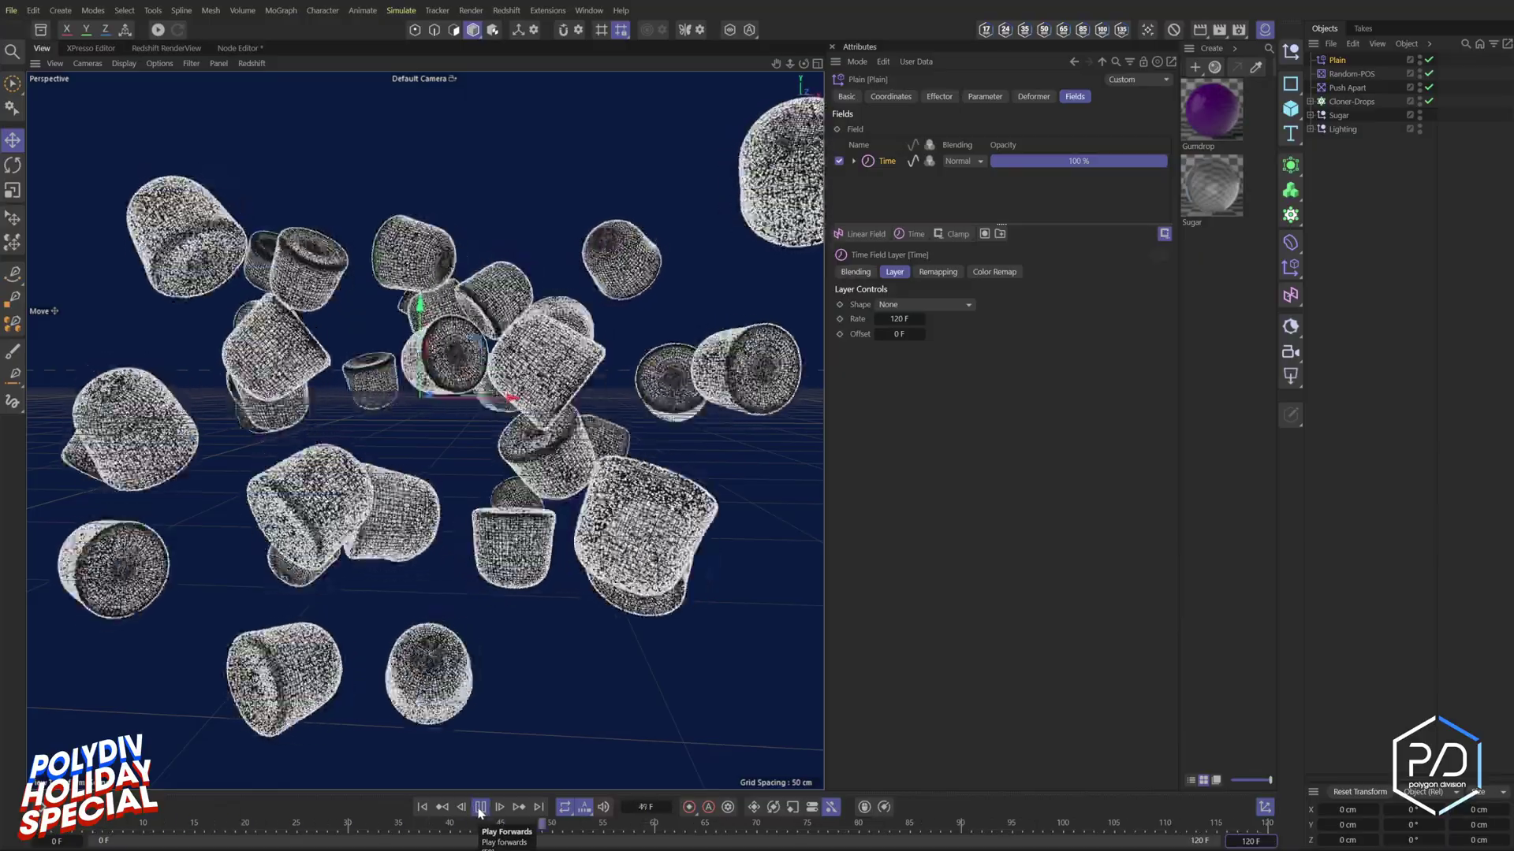
{"action": "left_click", "coordinate": [481, 812]}
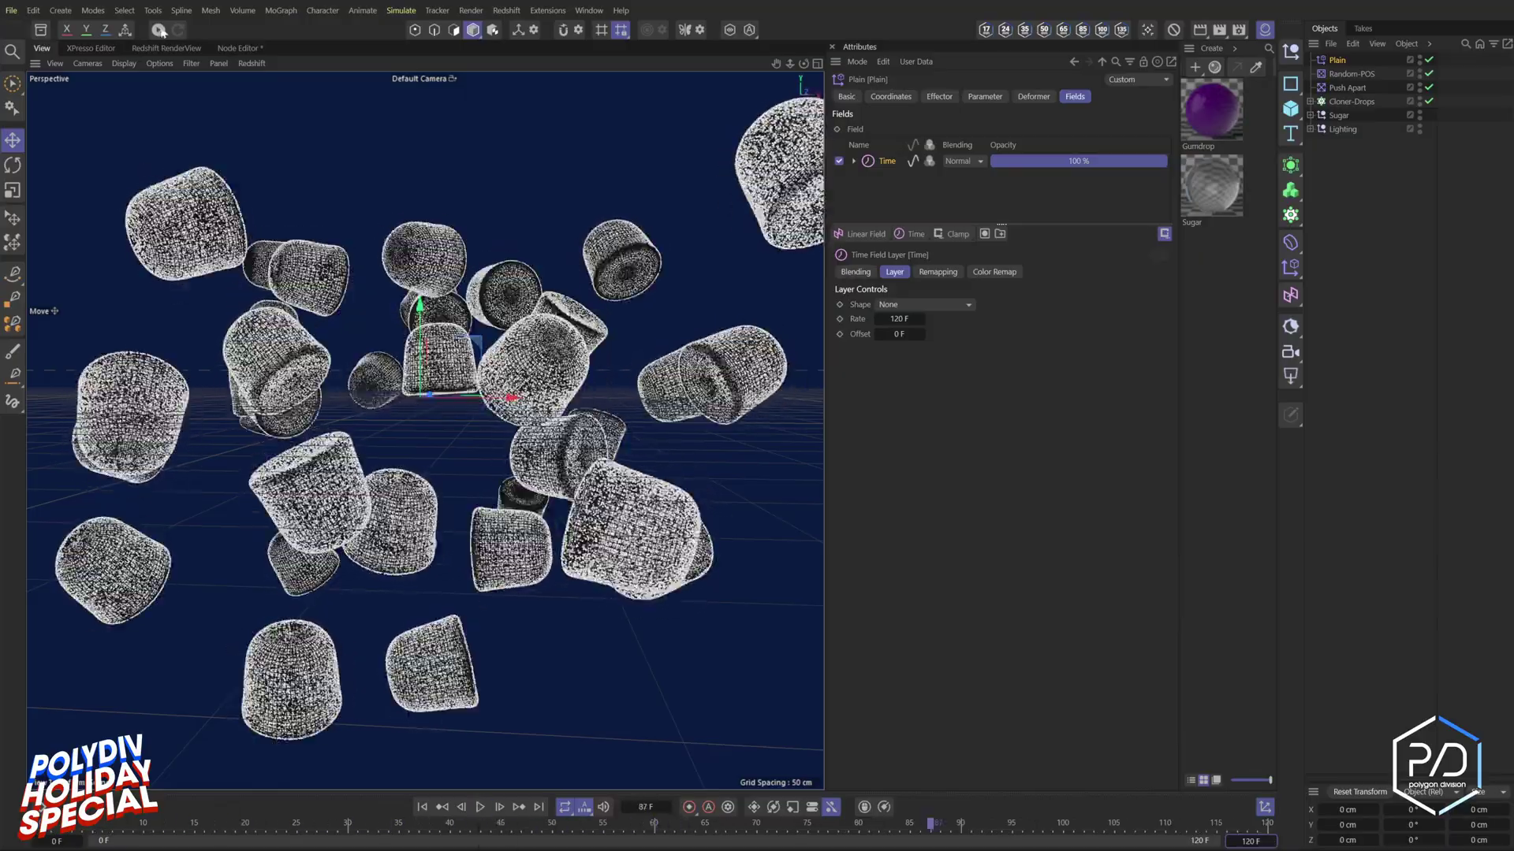
{"action": "left_click", "coordinate": [158, 30]}
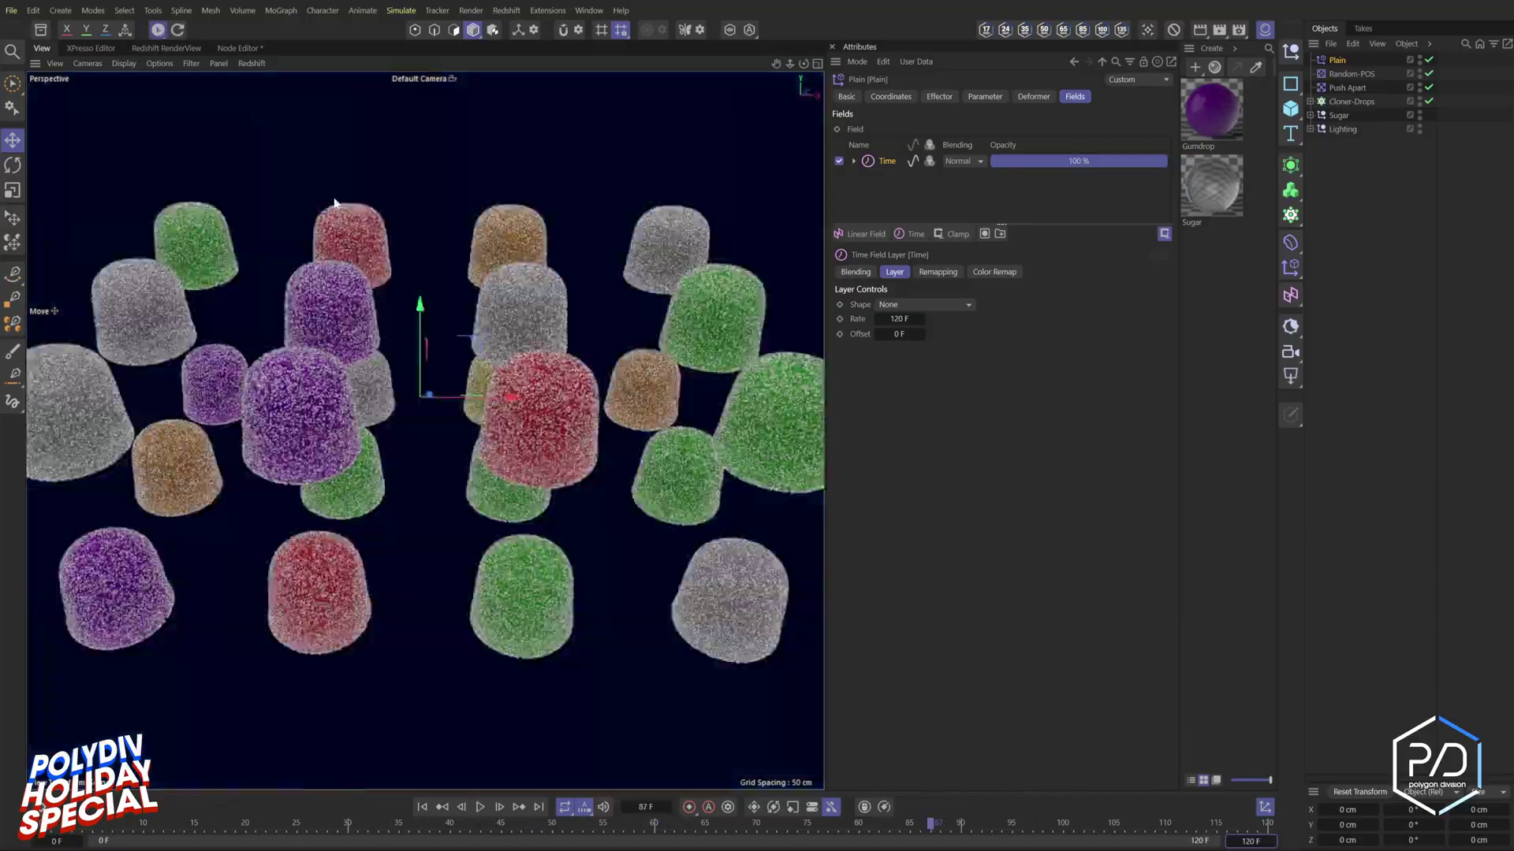
- Create a null named GumDrops, move the Plain, Random-POS, Push Apart and Cloner-Drops objects into it, and tuck the Sugar group inside too
{"action": "left_click", "coordinate": [1297, 56]}
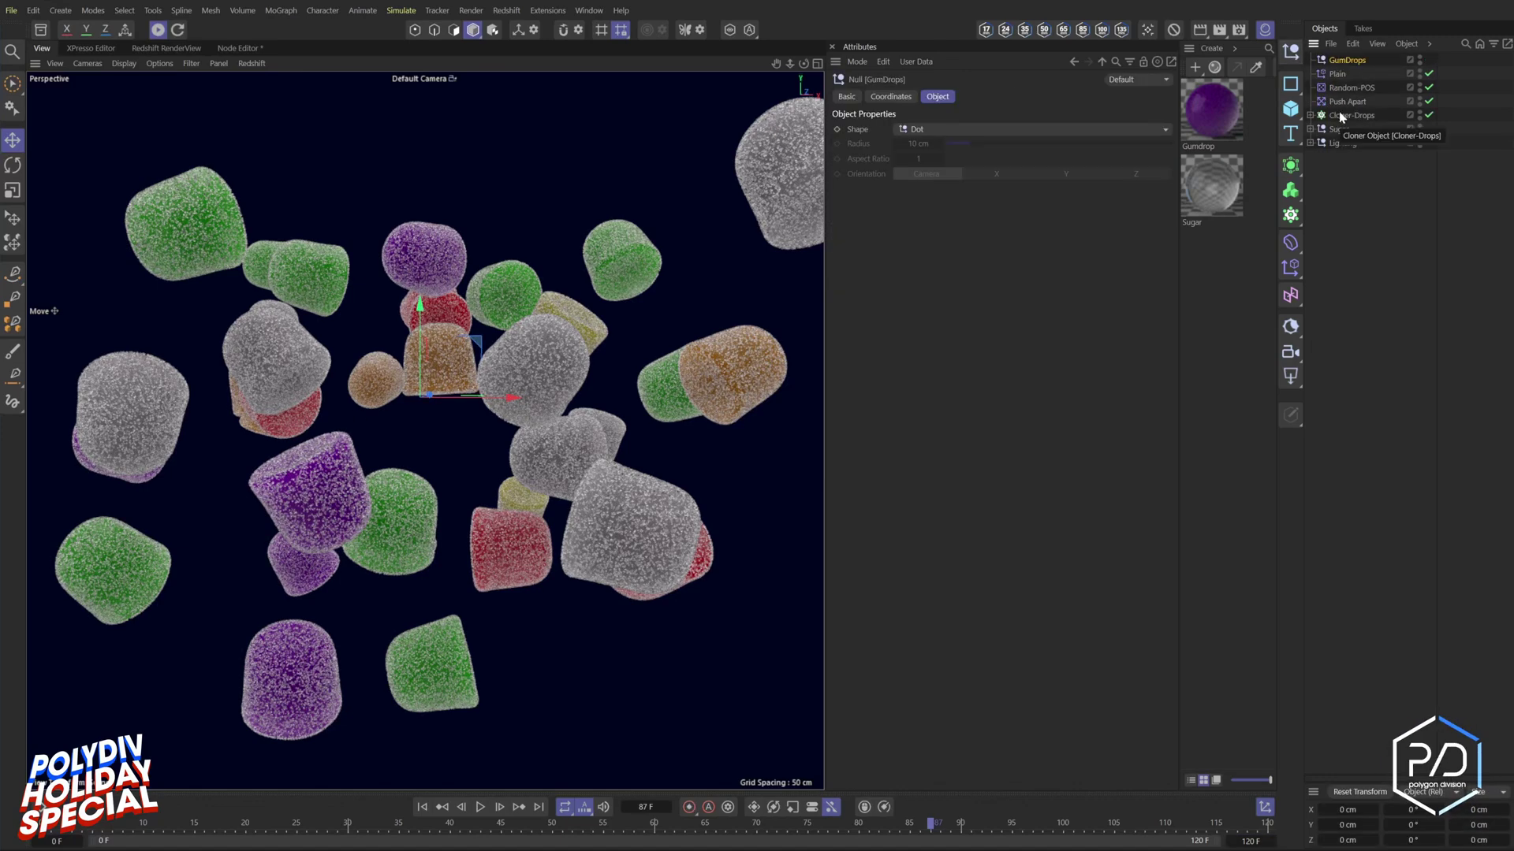
{"action": "left_click", "coordinate": [1351, 115]}
{"action": "left_click", "coordinate": [1337, 74], "text": "shift"}
{"action": "left_click_drag", "start_coordinate": [1338, 74], "coordinate": [1345, 61]}
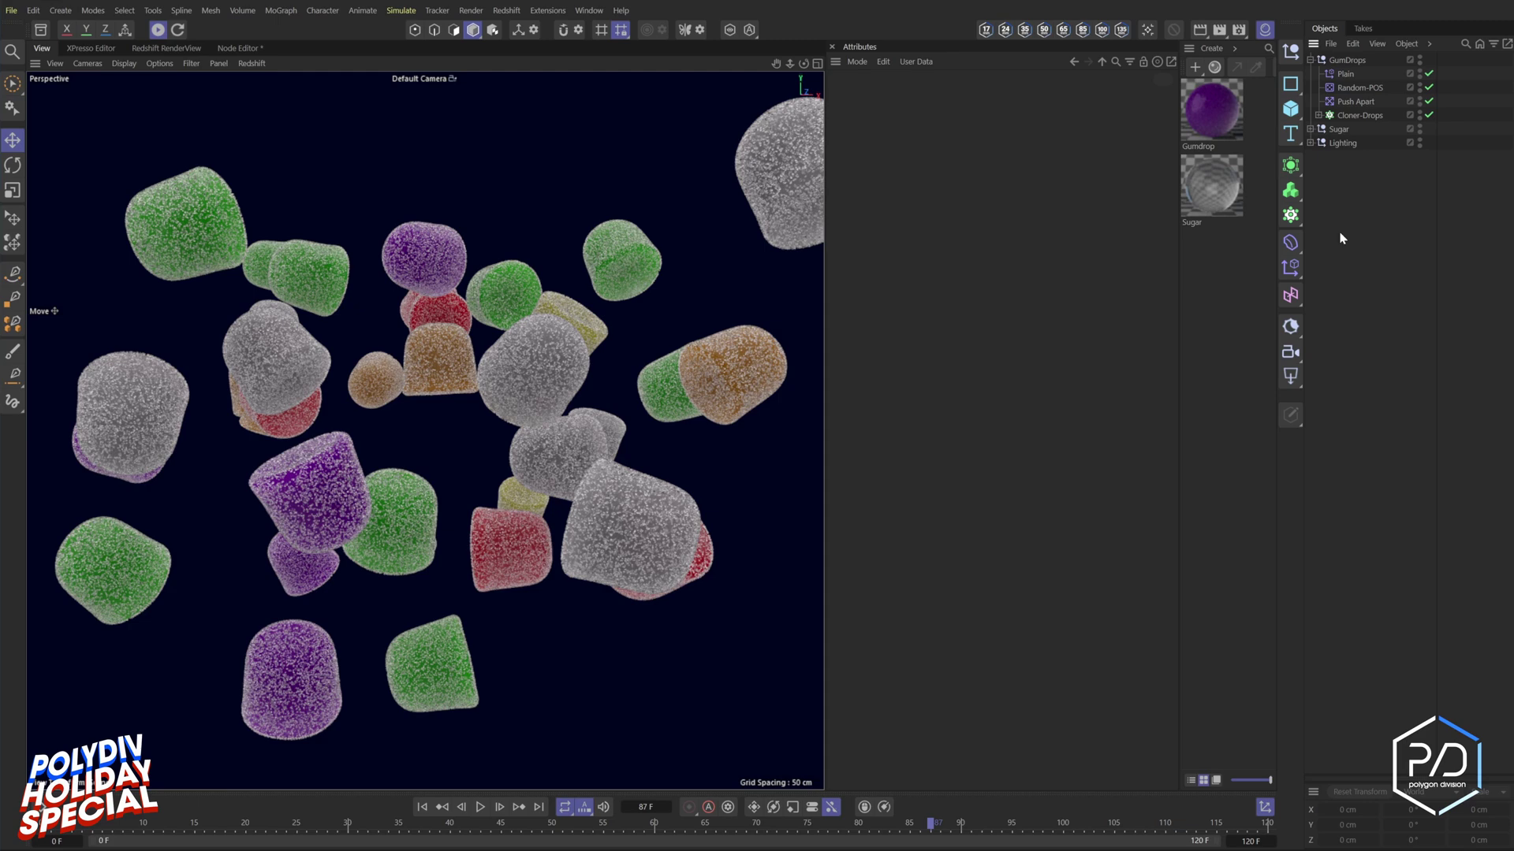
{"action": "left_click", "coordinate": [1356, 131]}
{"action": "key", "text": "Delete"}
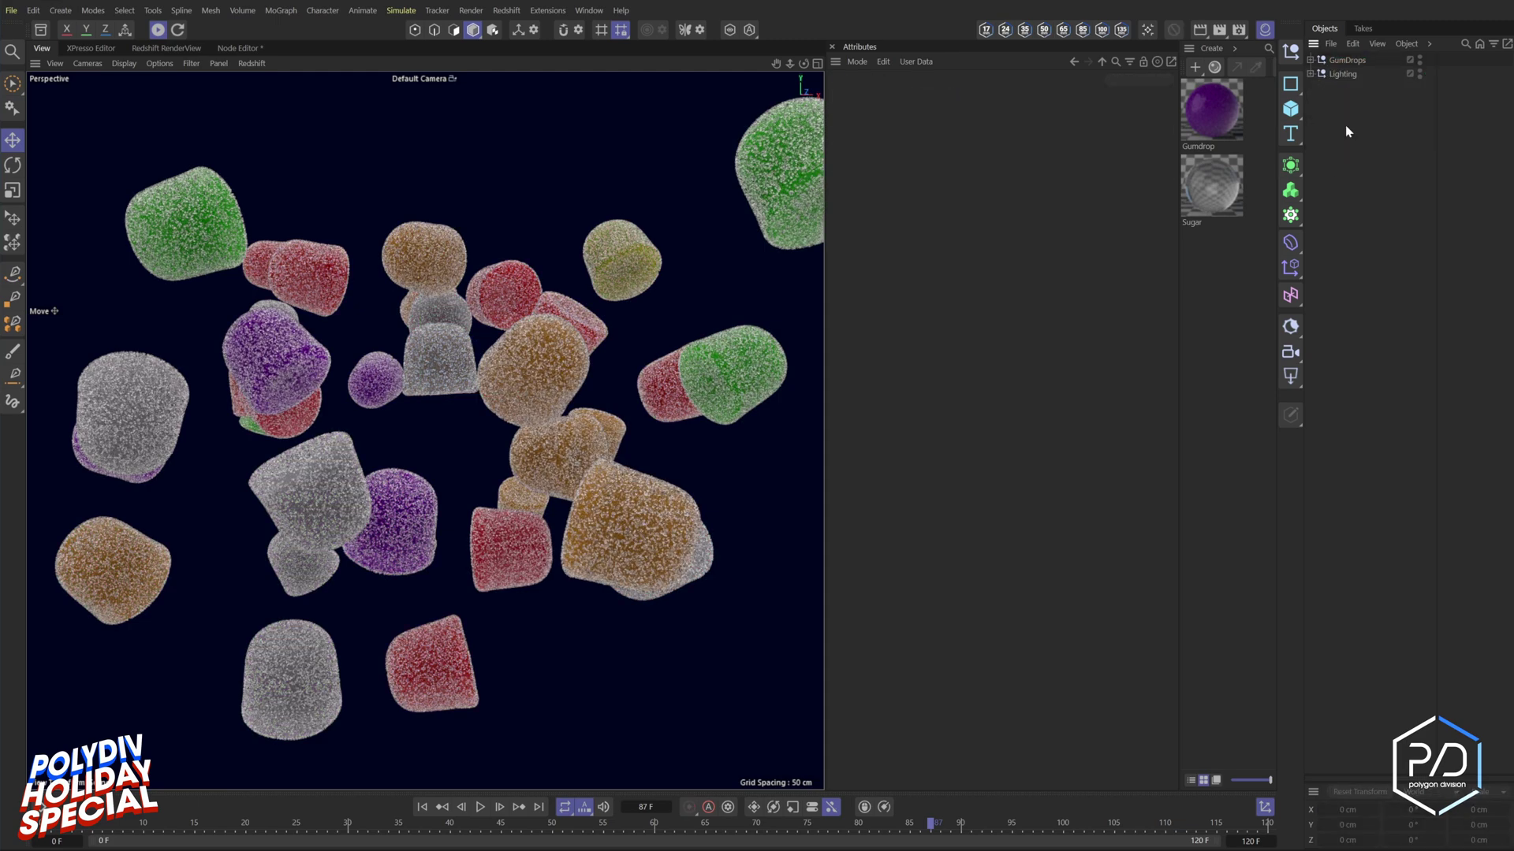